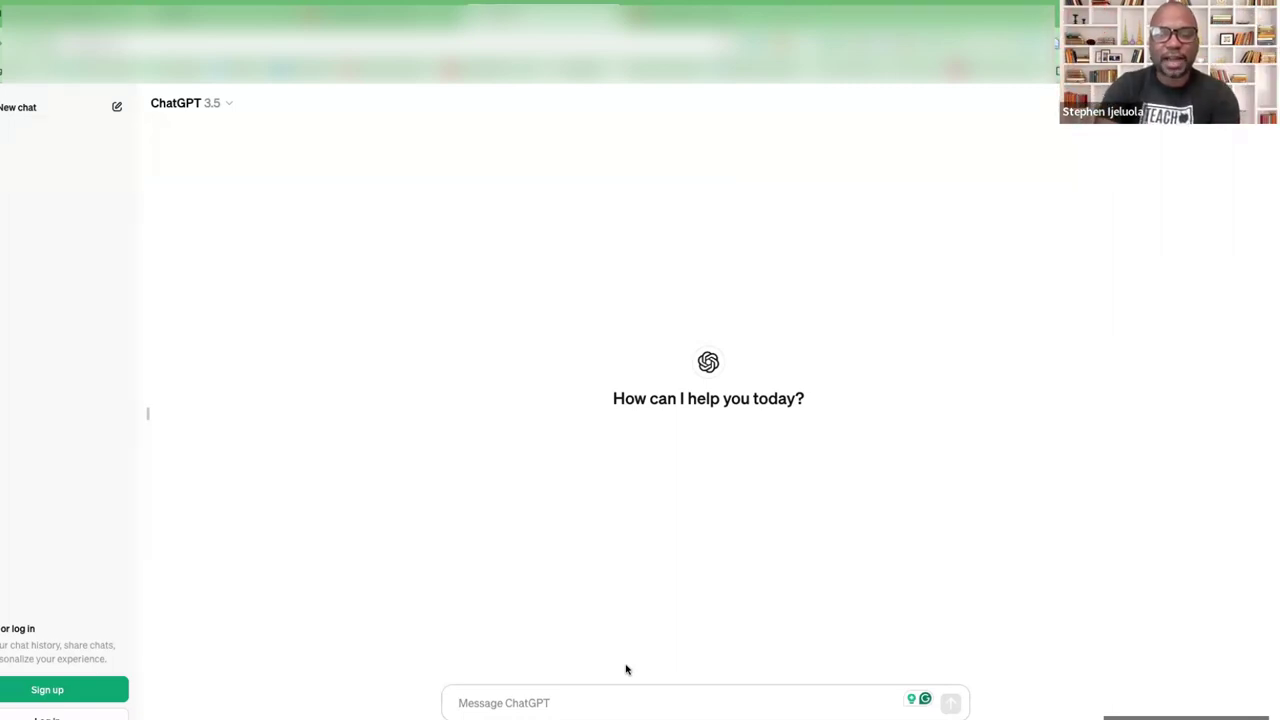
# Send the greeting "hi" as the first message of the chat
pyautogui.write('hi')
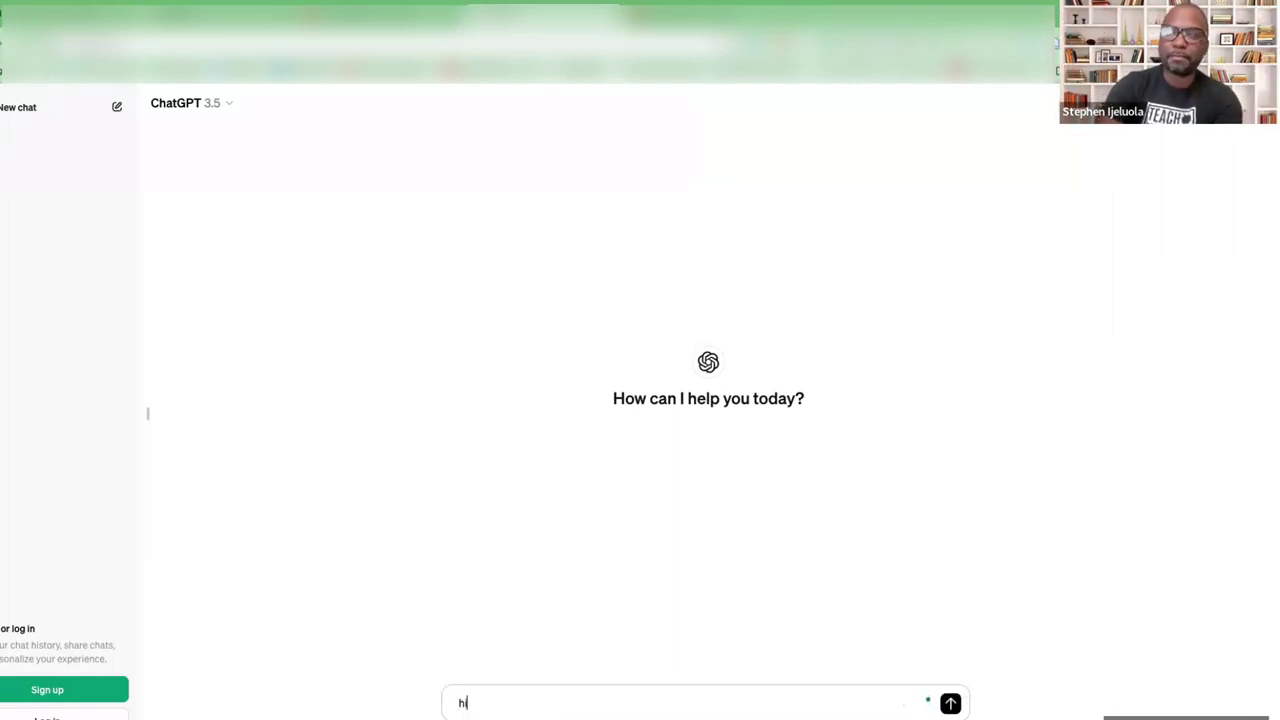
pyautogui.press('Return')
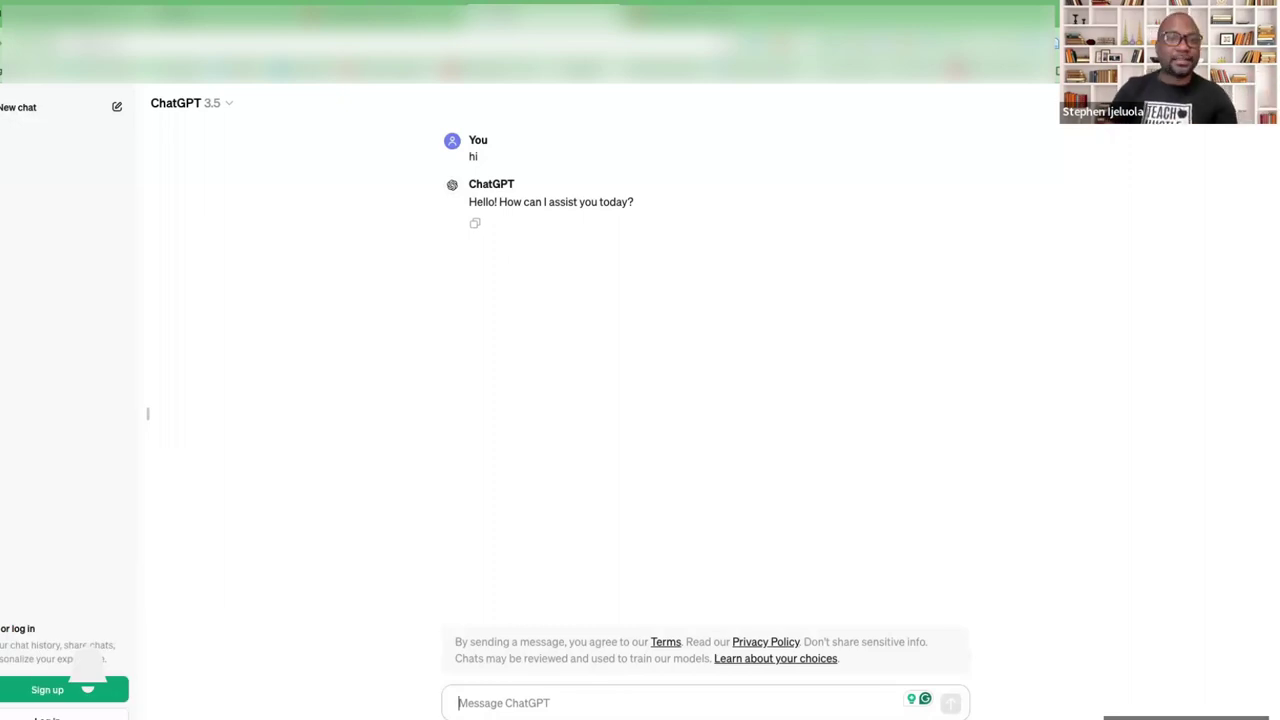
# Write the prompt "I have a student in my class who is 8 years old and he is finding it hard to read simple English words"
pyautogui.click(579, 702)
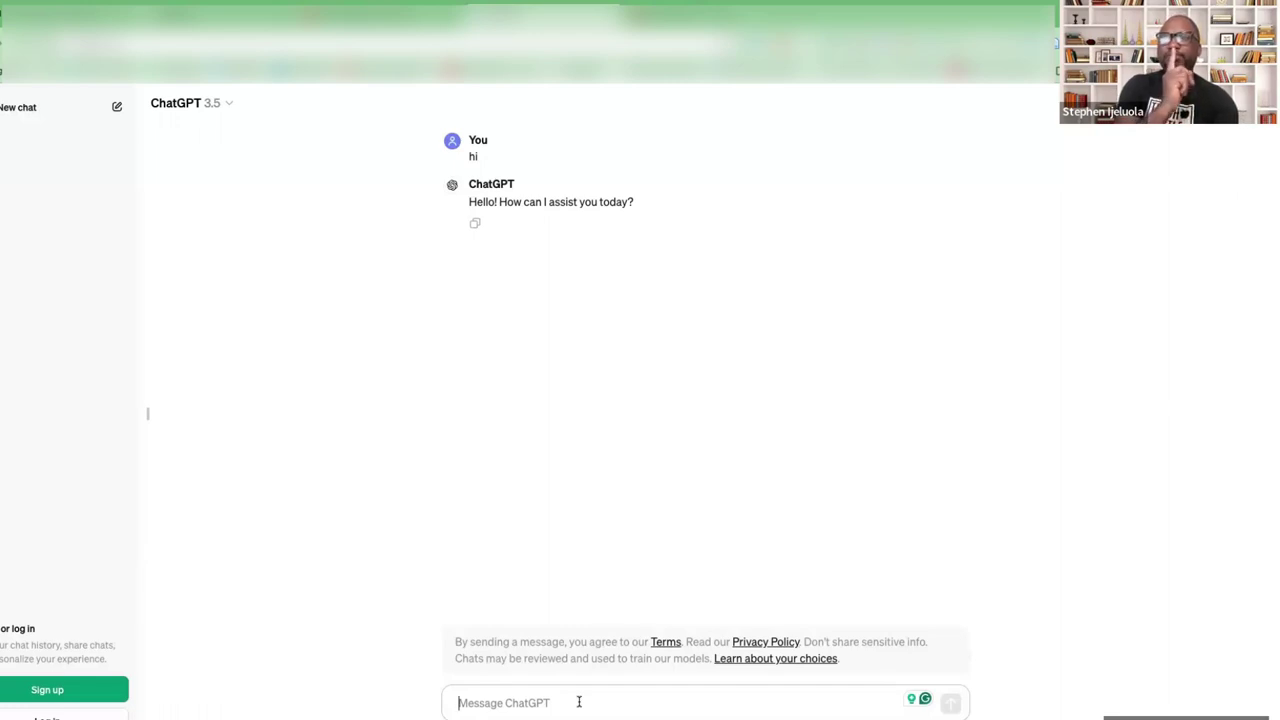
pyautogui.write('I')
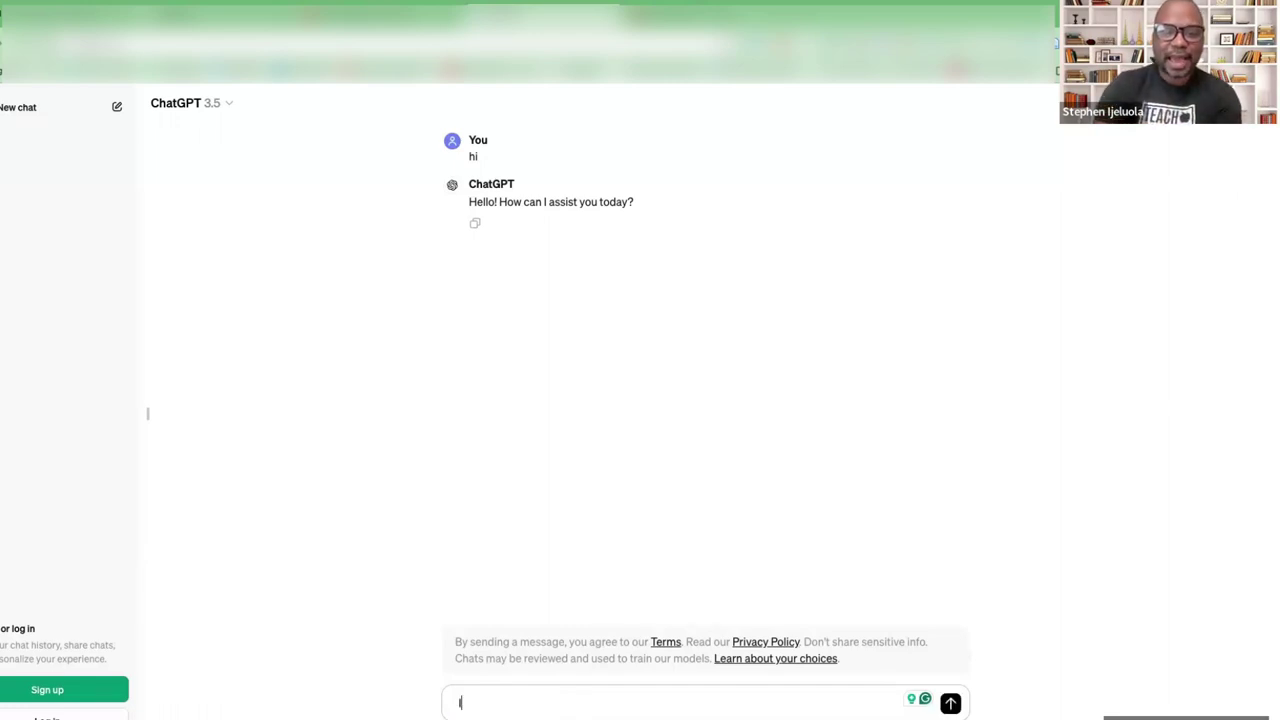
pyautogui.write(' have a stud')
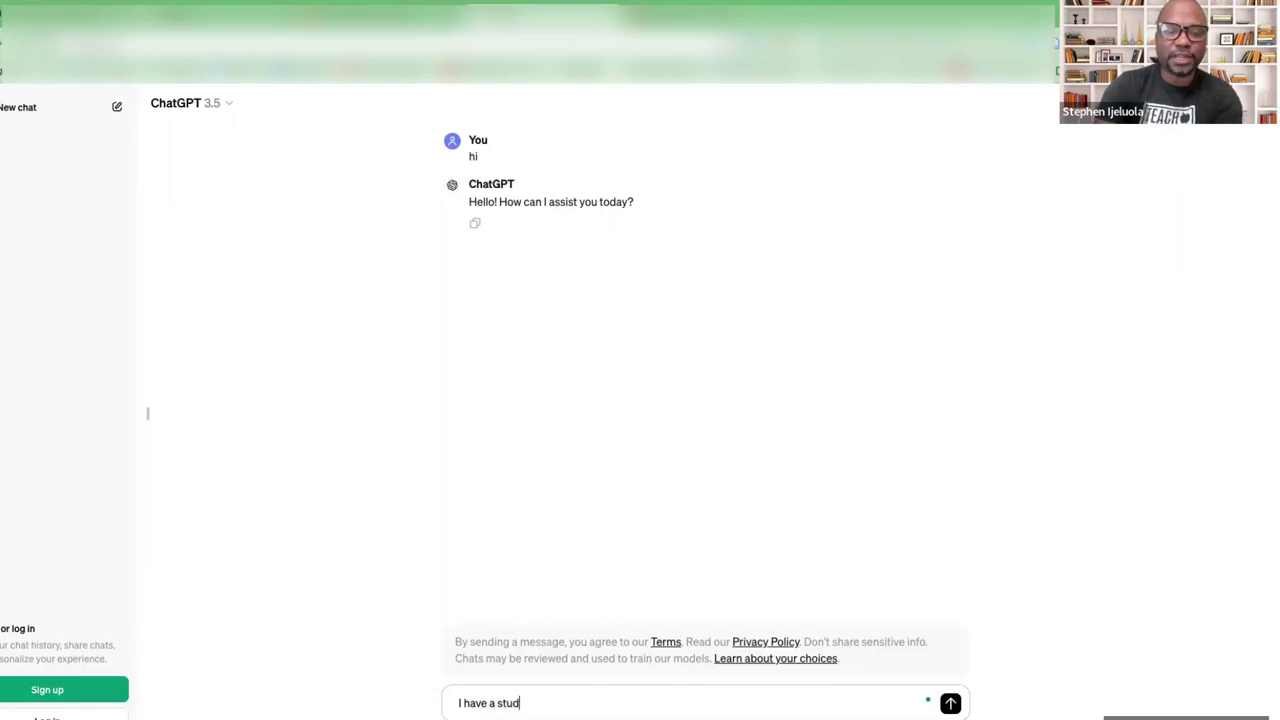
pyautogui.write('ent in m')
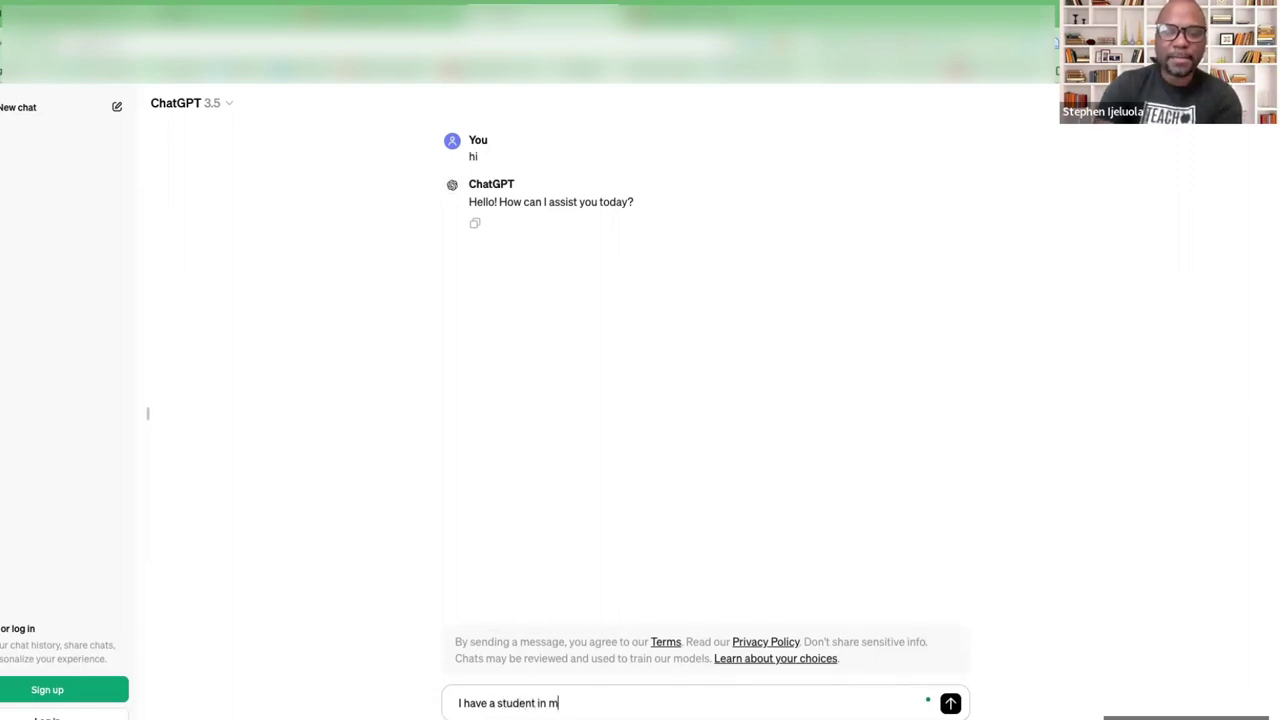
pyautogui.write('y class who is')
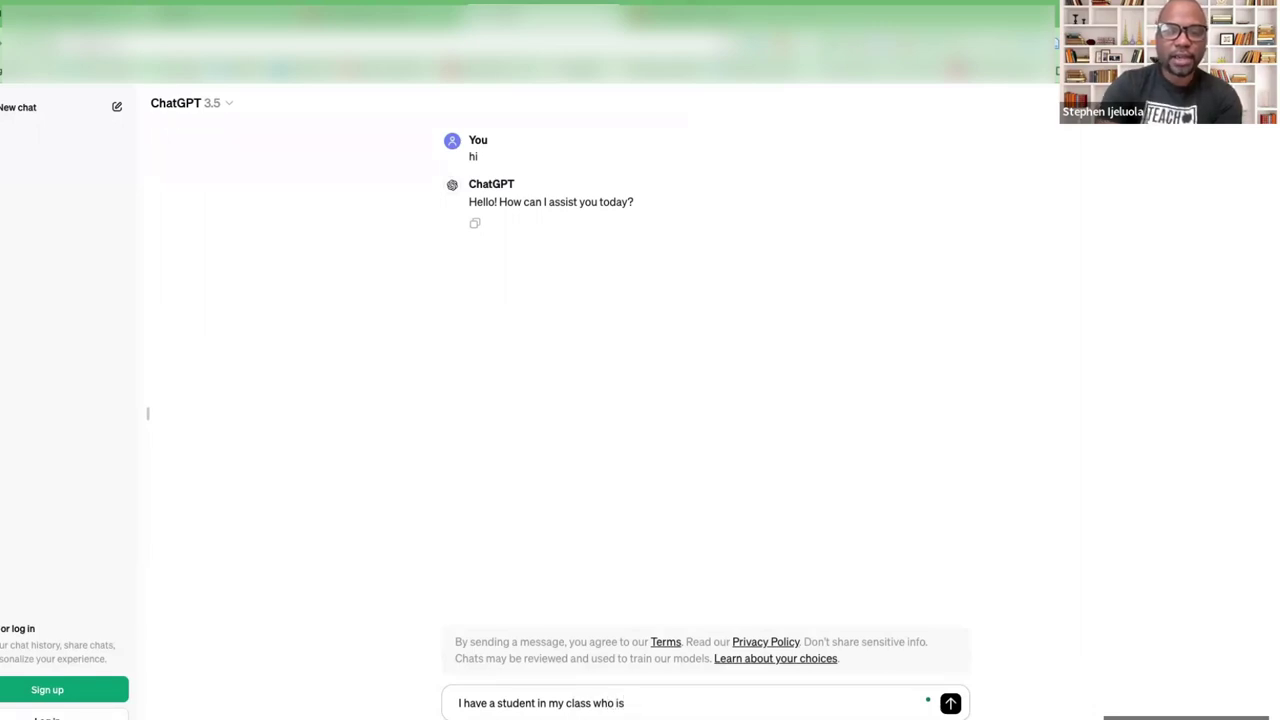
pyautogui.write(' 8 years o')
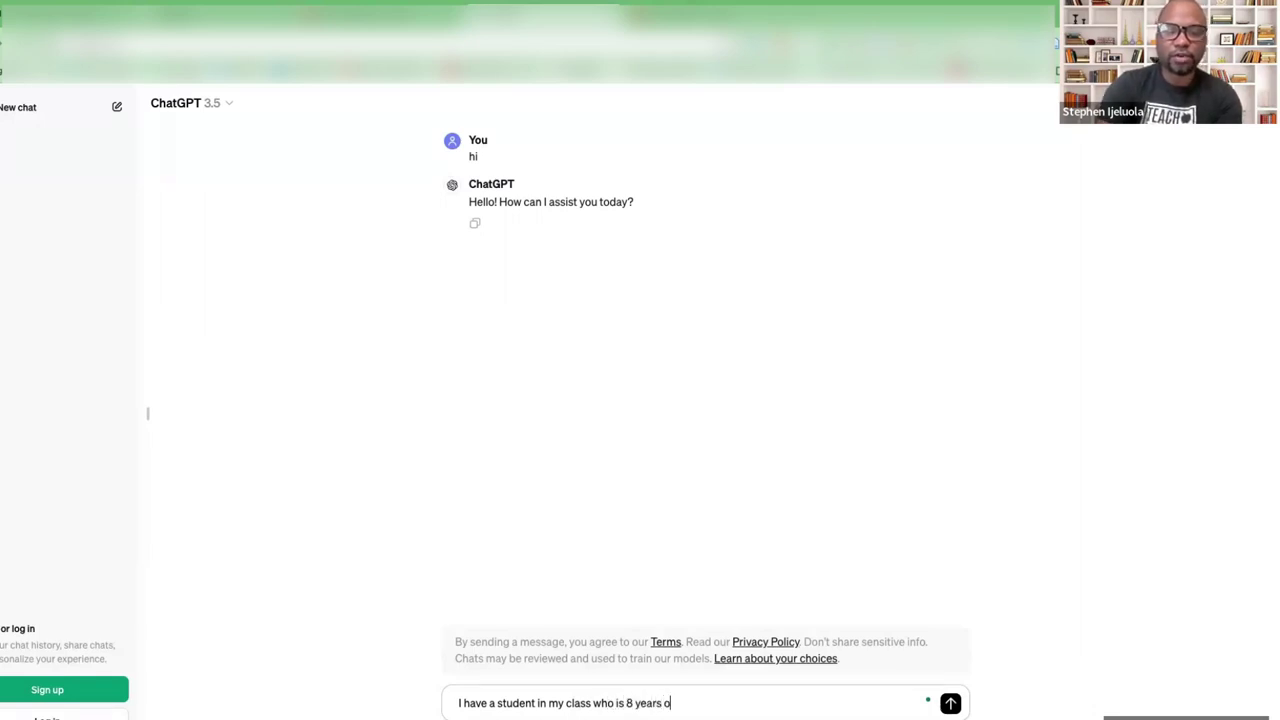
pyautogui.write('ld and he')
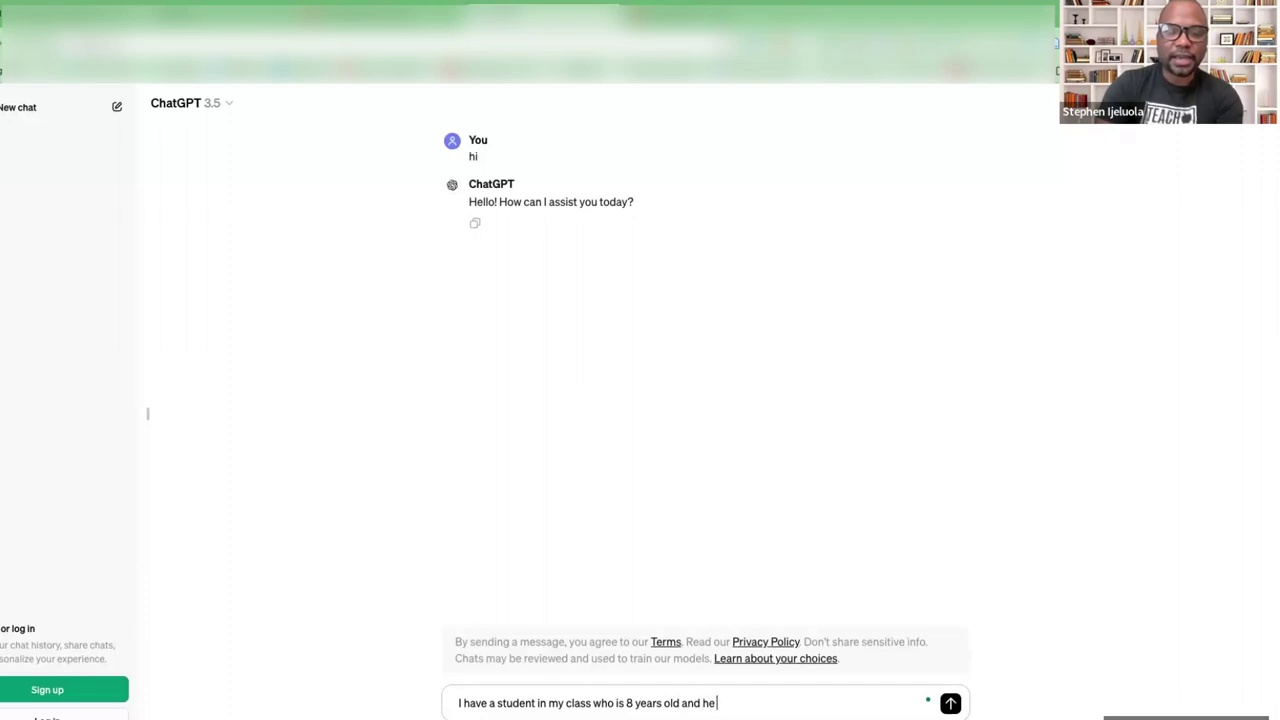
pyautogui.write(' is findin')
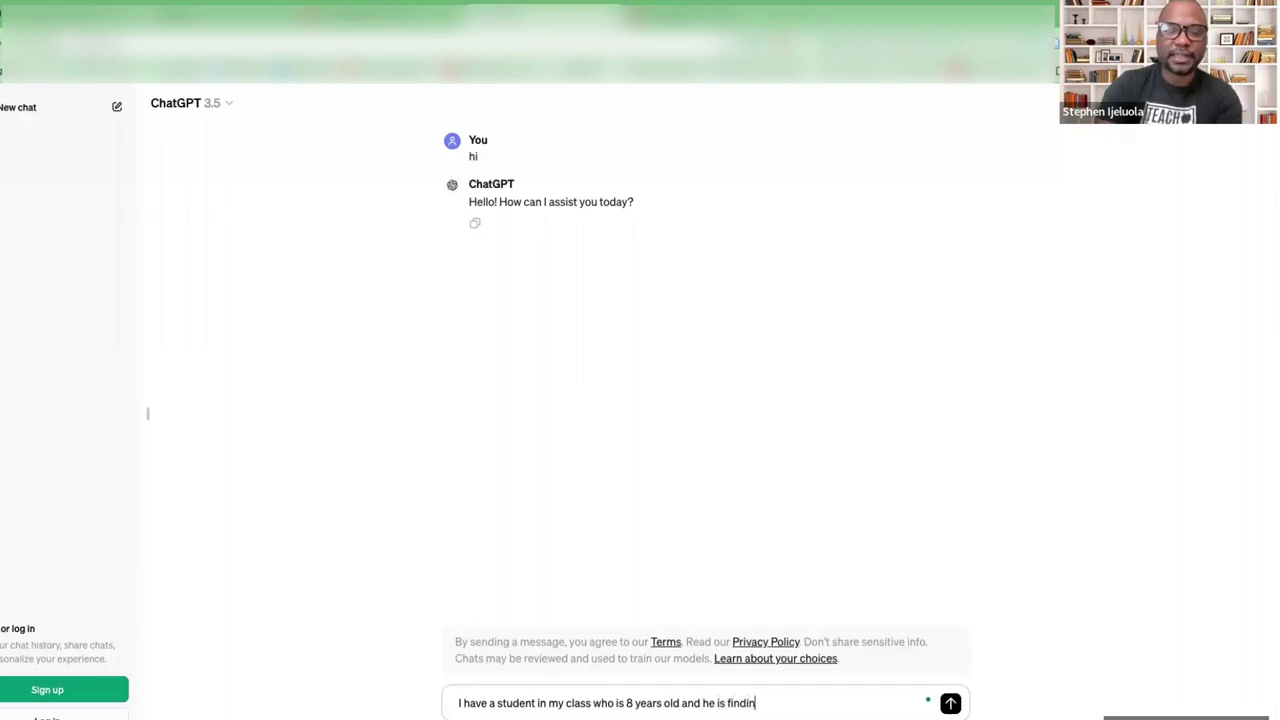
pyautogui.write('g it hard to')
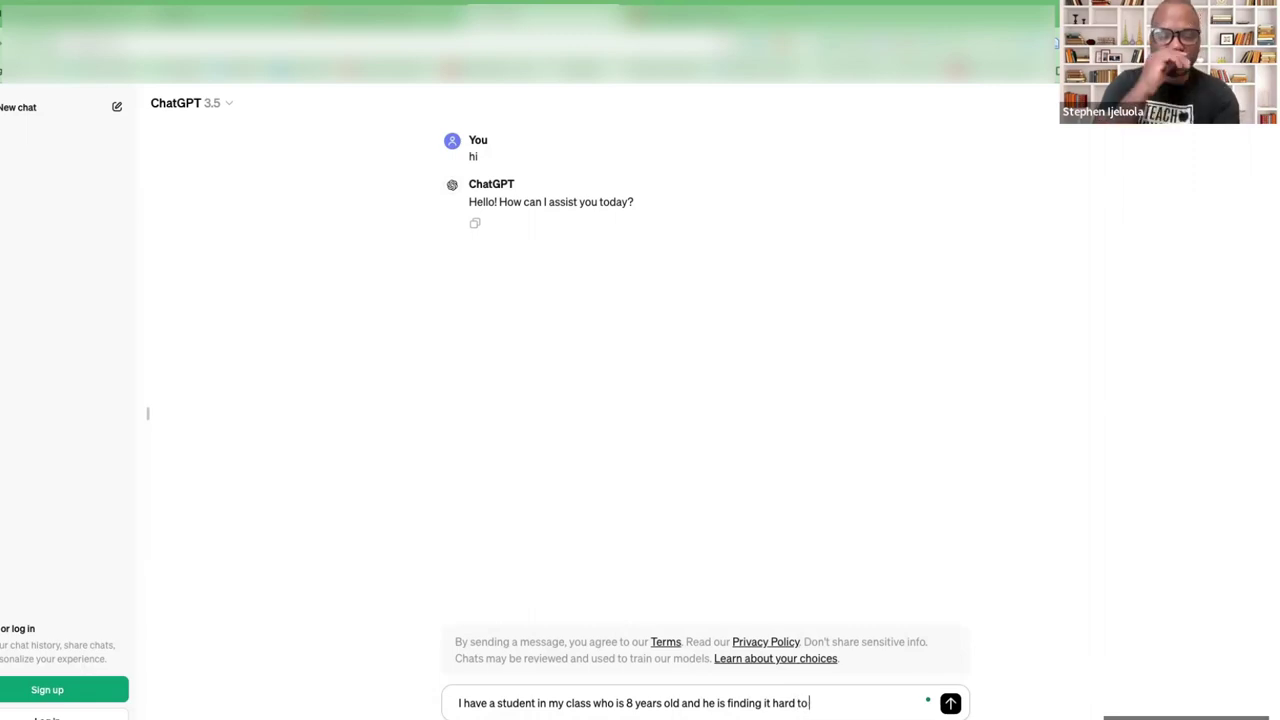
pyautogui.write(' read')
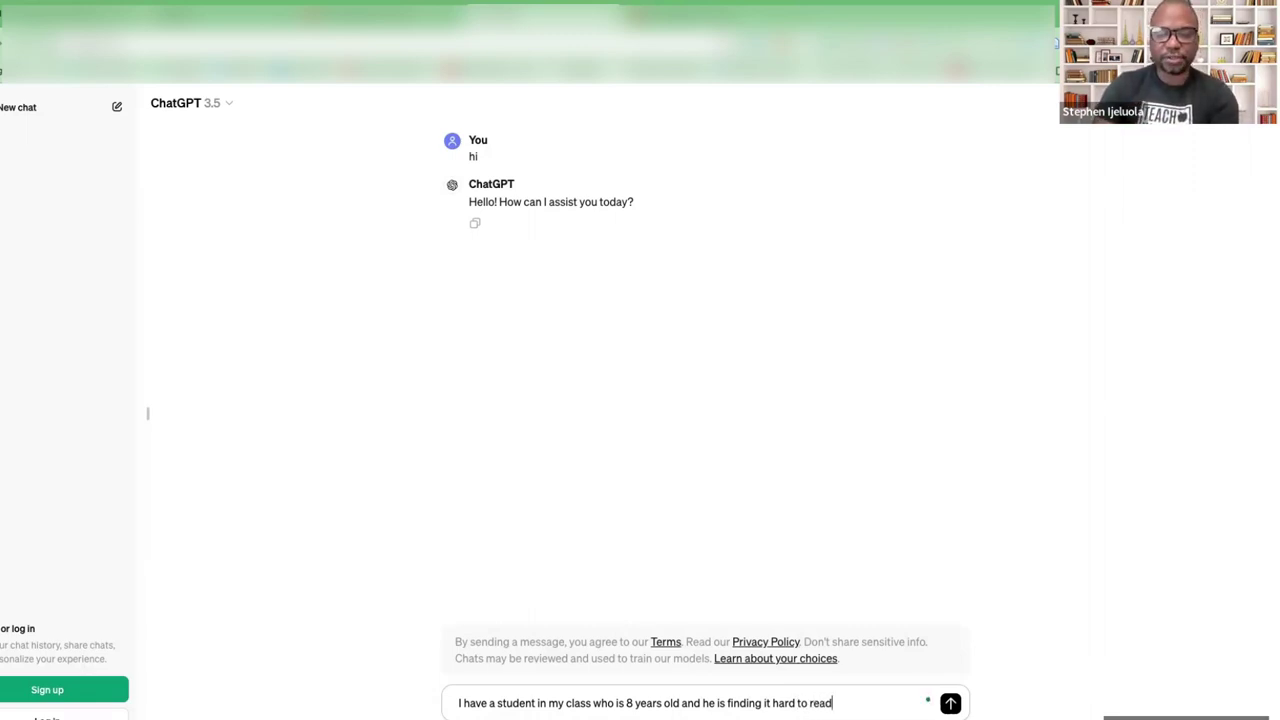
pyautogui.write(' simp')
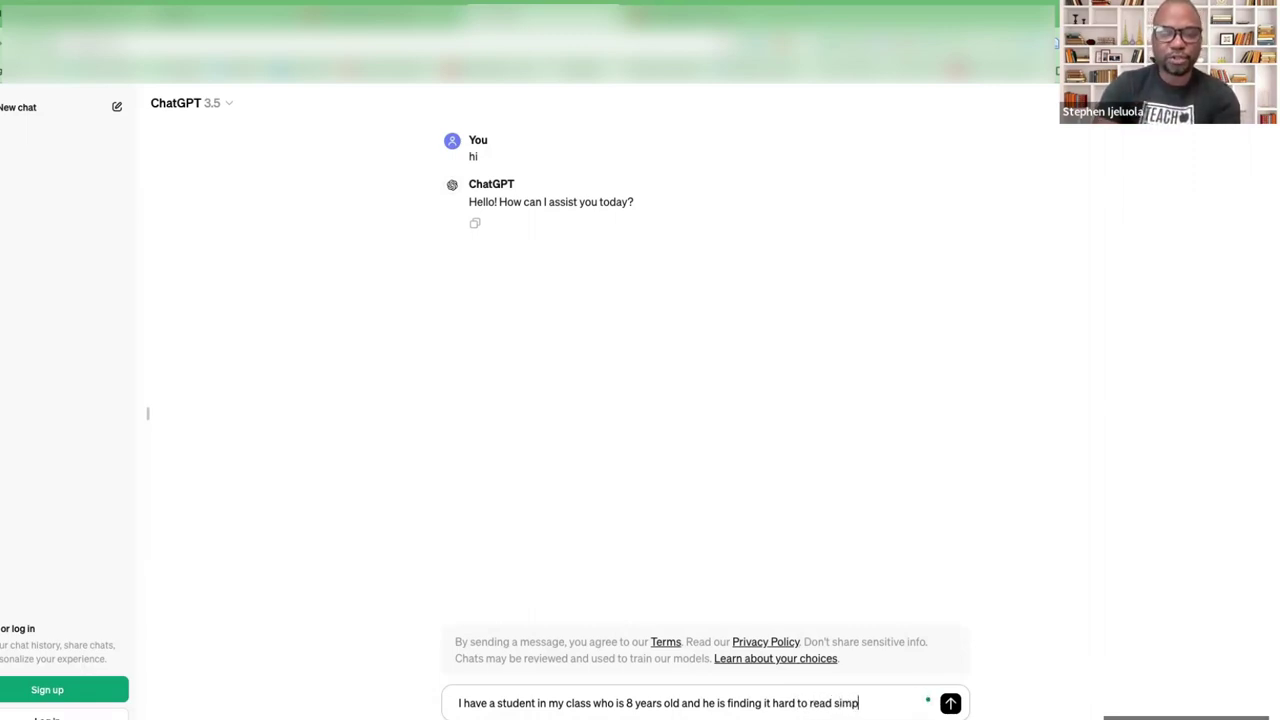
pyautogui.write('le eng')
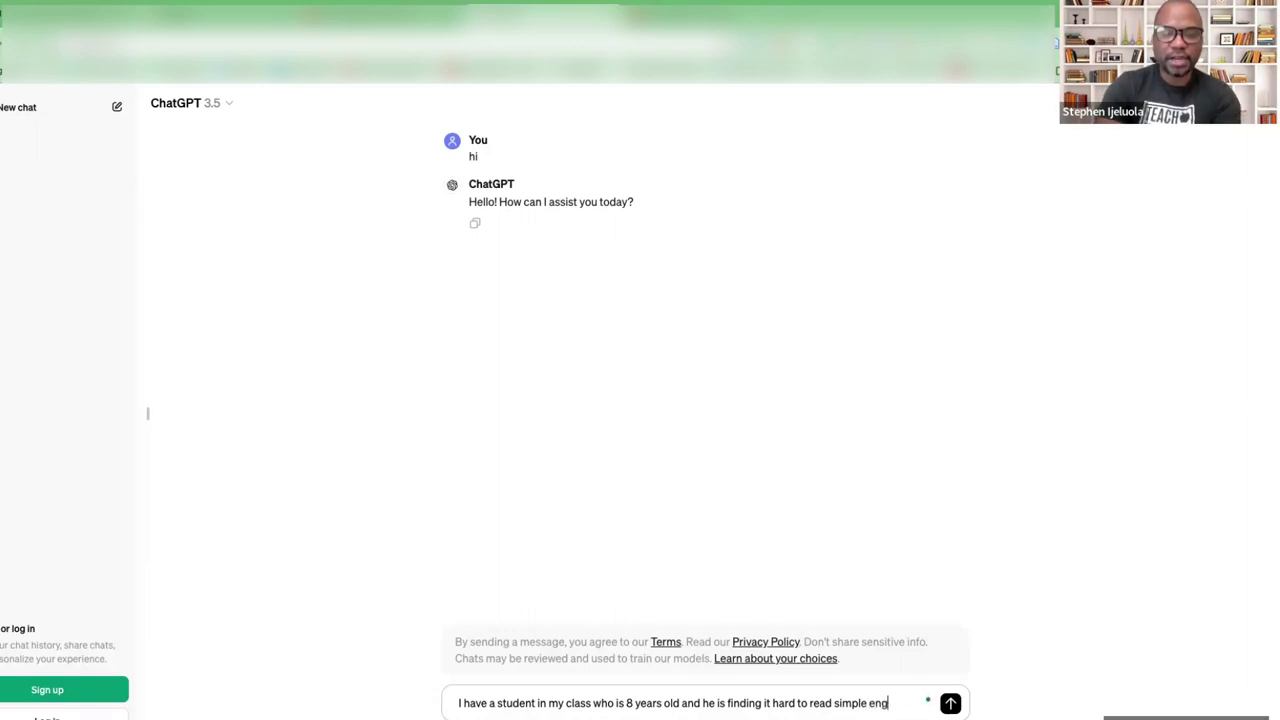
pyautogui.write('lish w')
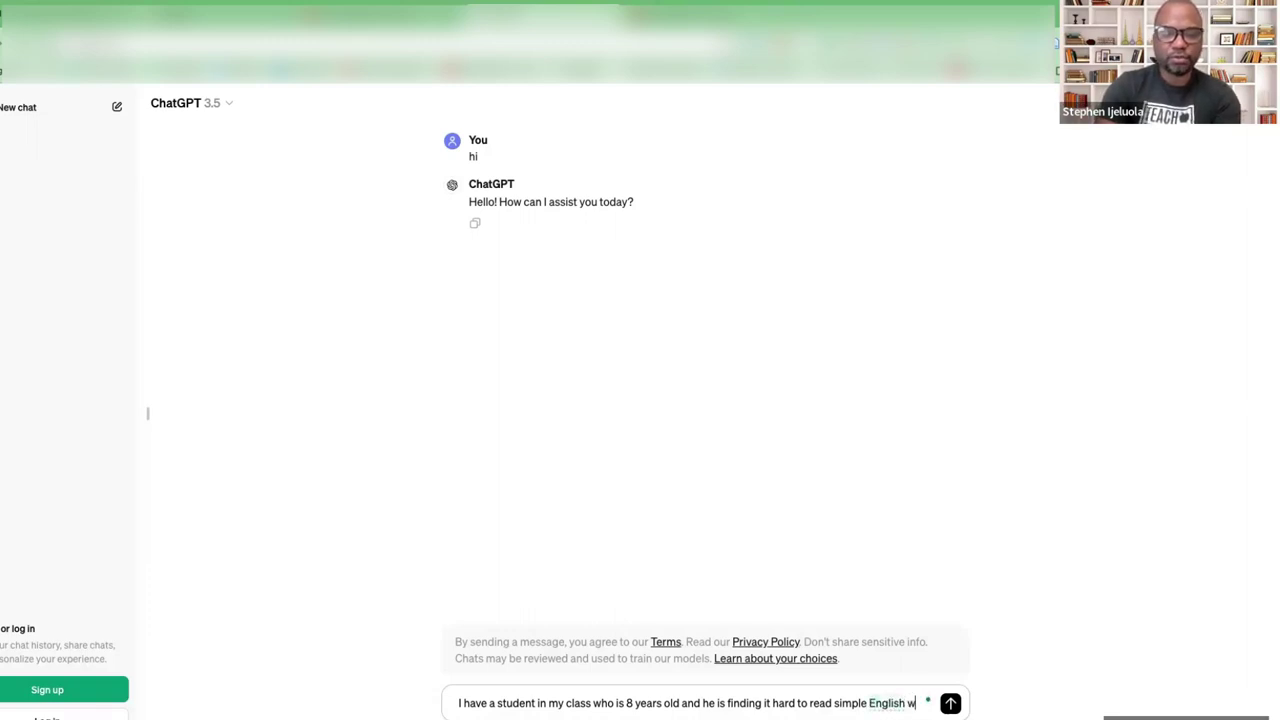
pyautogui.write('ords')
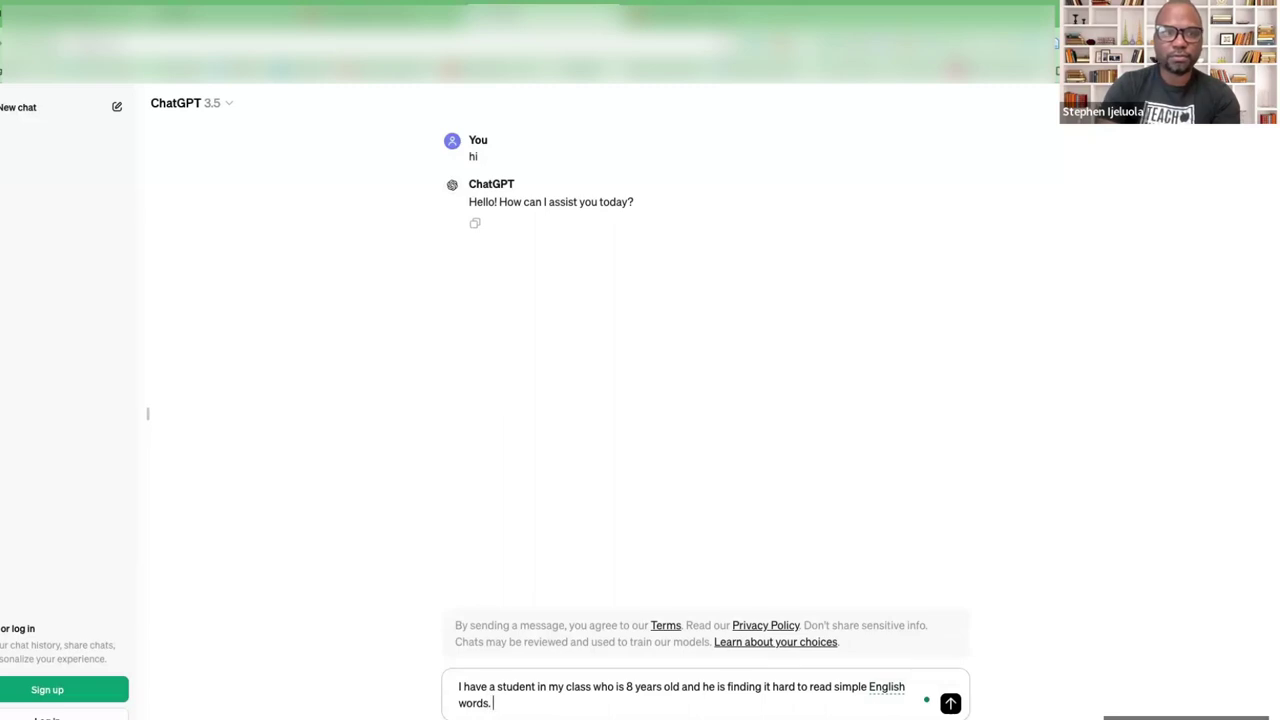
# Complete the prompt with the question "Could you please give me suggestions on how to engage him?" and send it
pyautogui.write('. Coul')
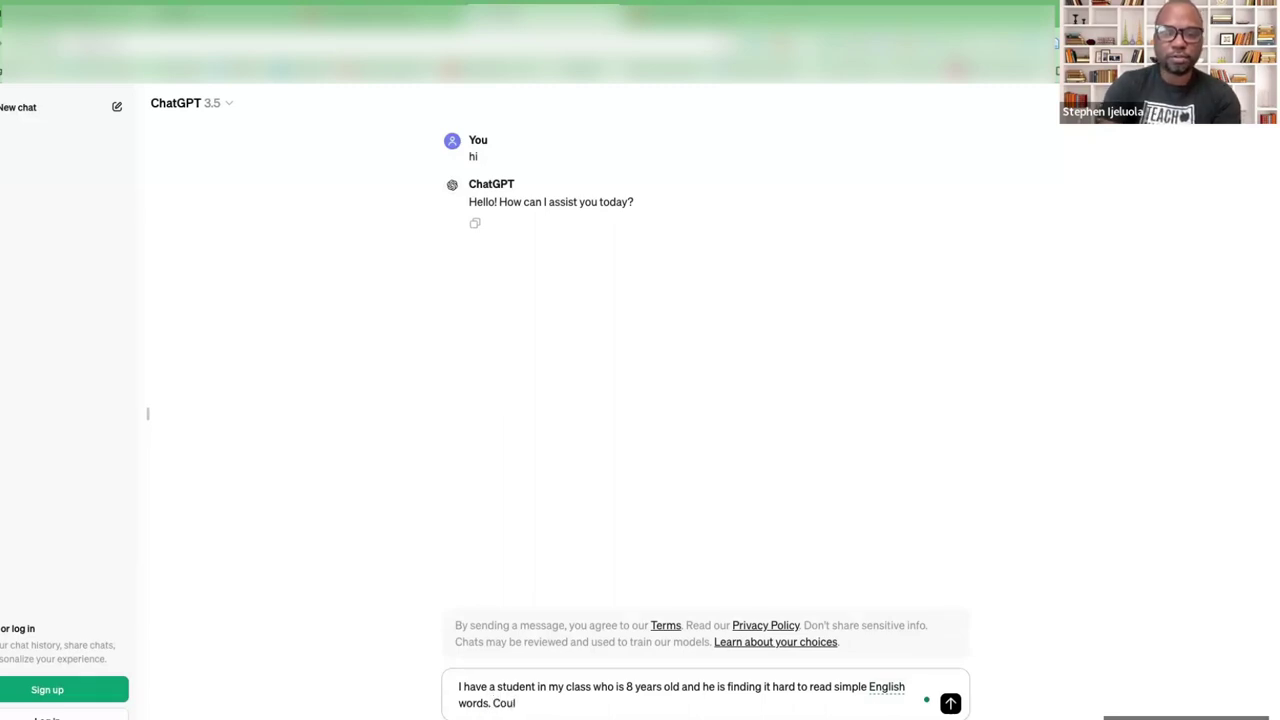
pyautogui.write('d you please')
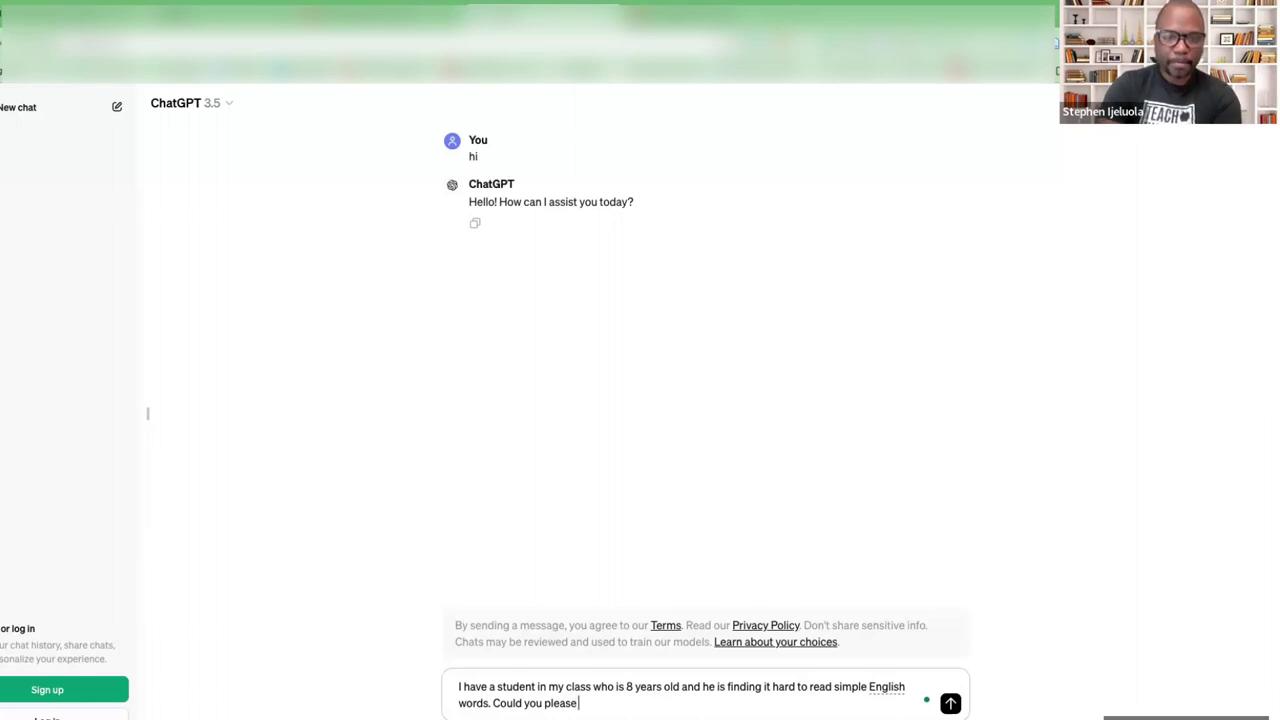
pyautogui.write(' give')
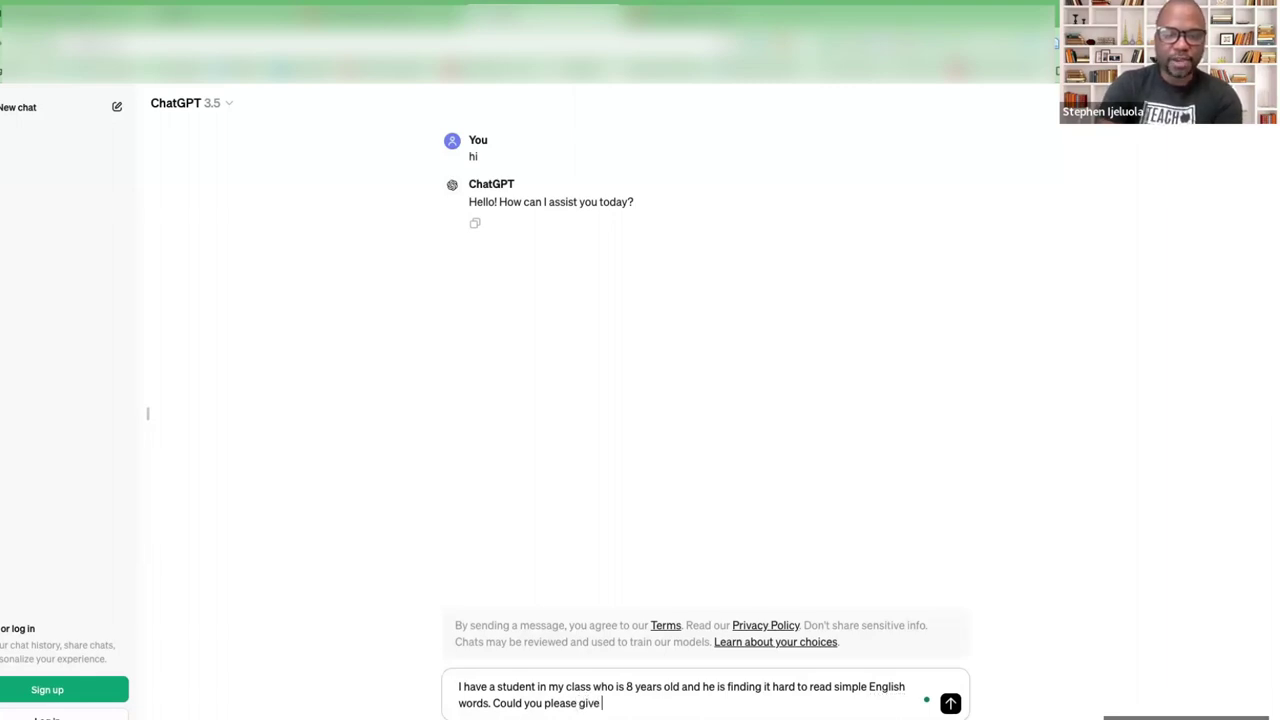
pyautogui.write(' me sugges')
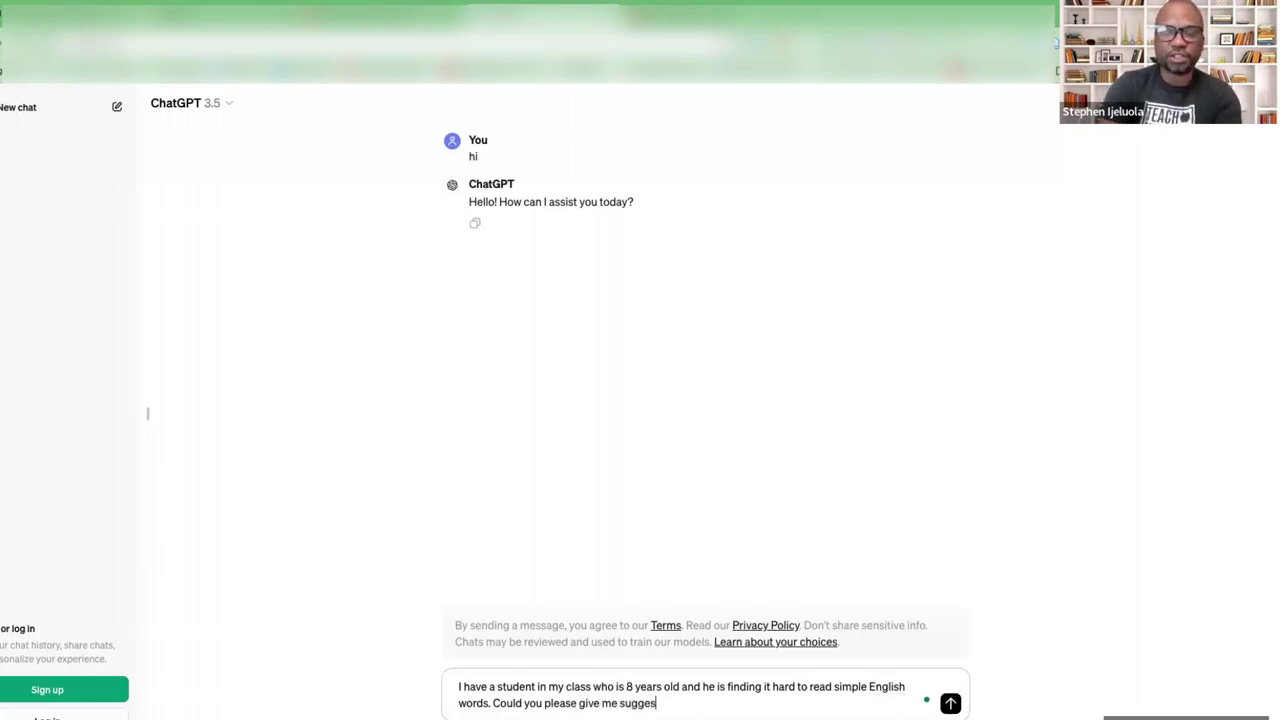
pyautogui.write('tions')
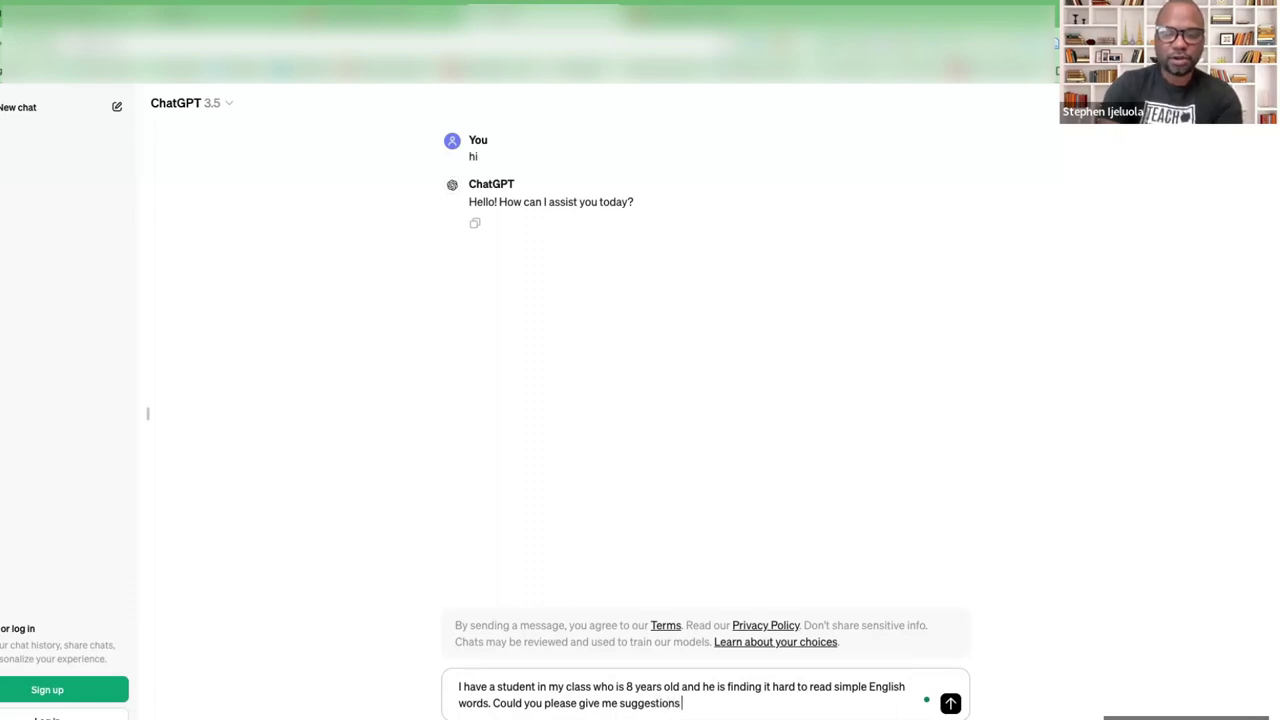
pyautogui.write(' on how')
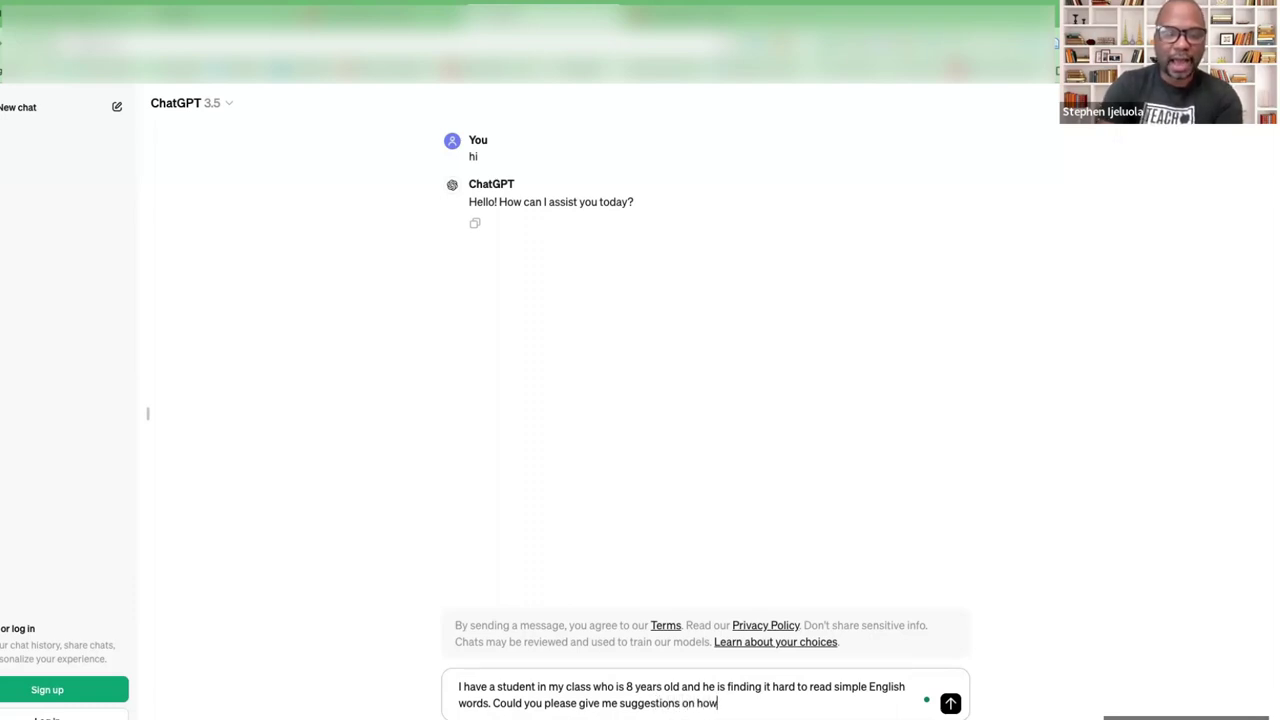
pyautogui.write(' to eng')
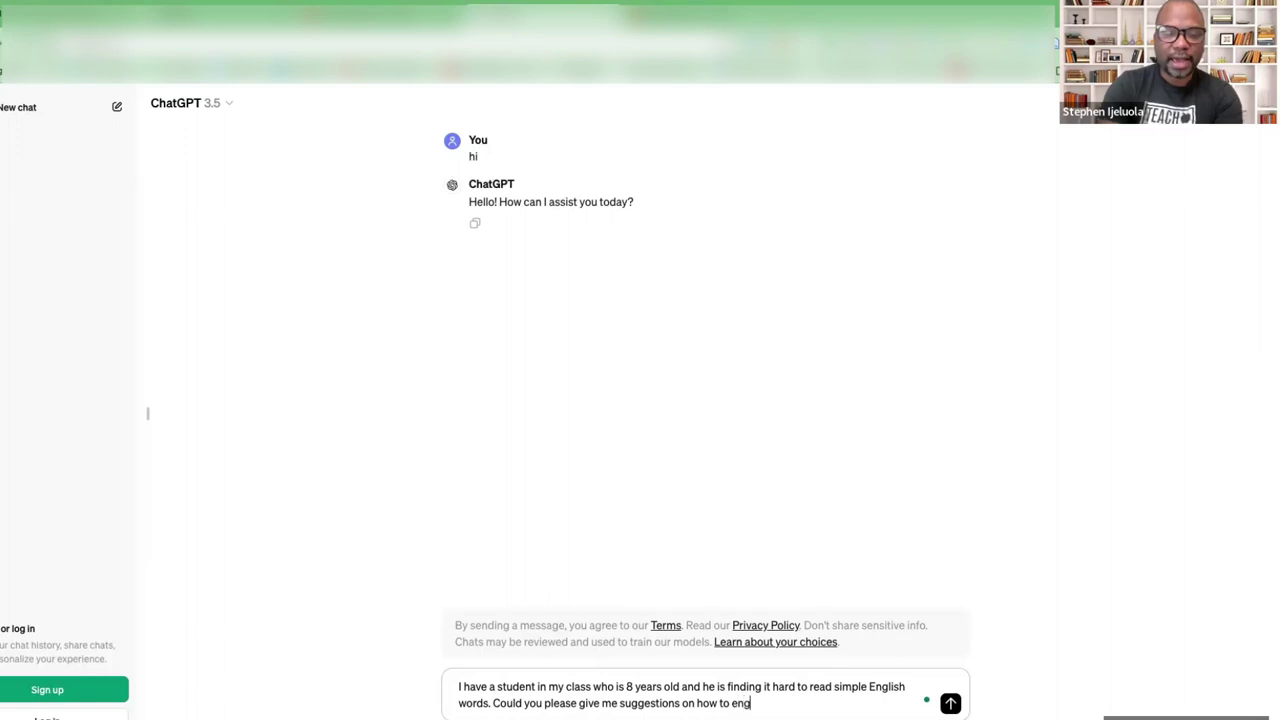
pyautogui.write('age him.')
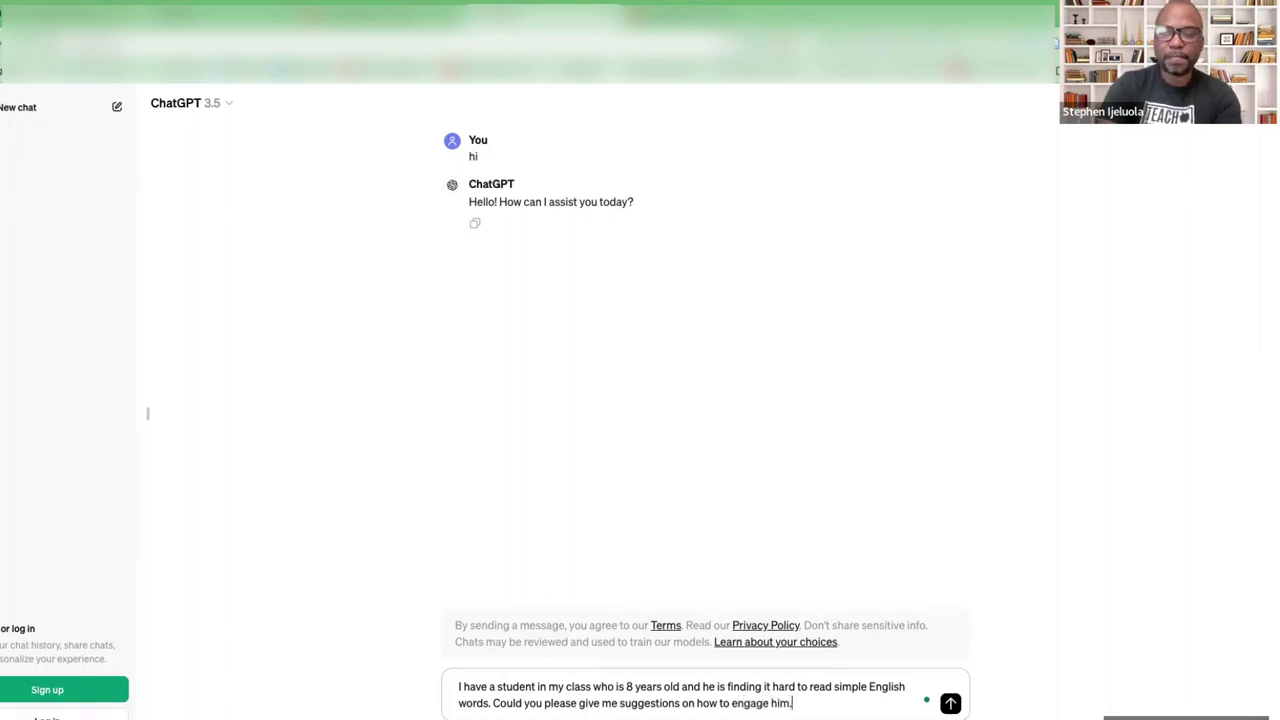
pyautogui.press('BackSpace')
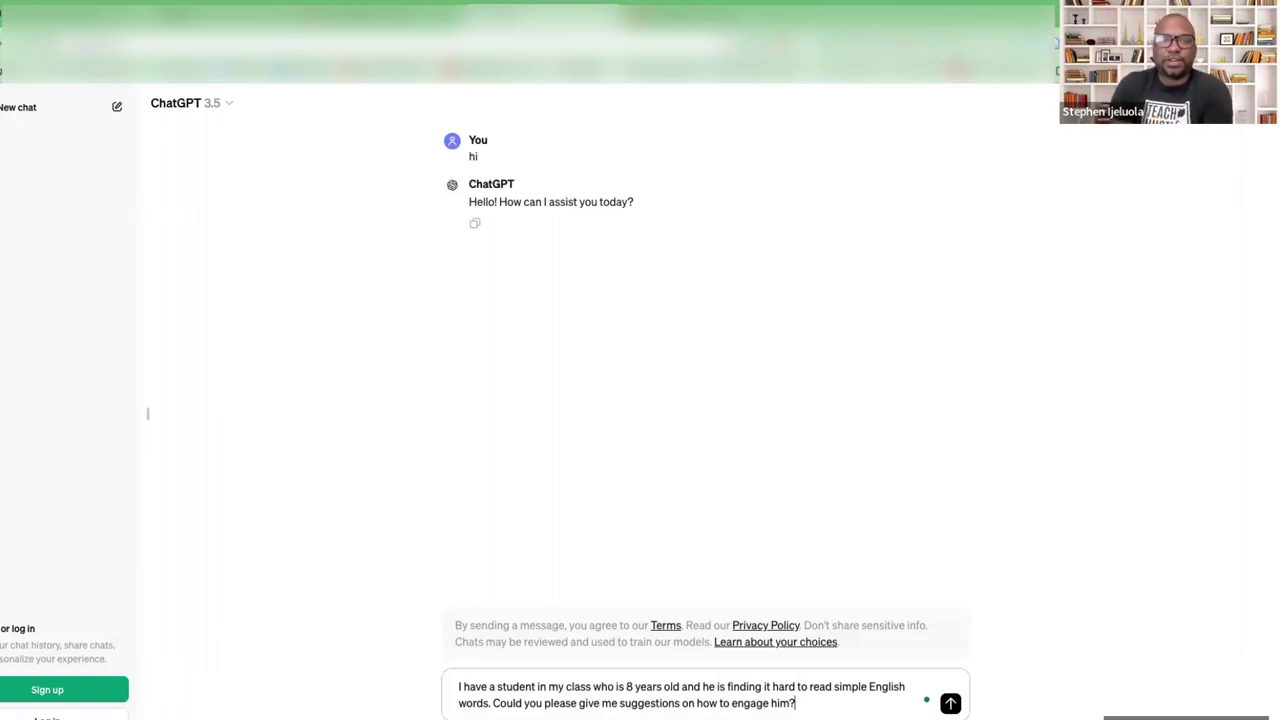
pyautogui.press('Return')
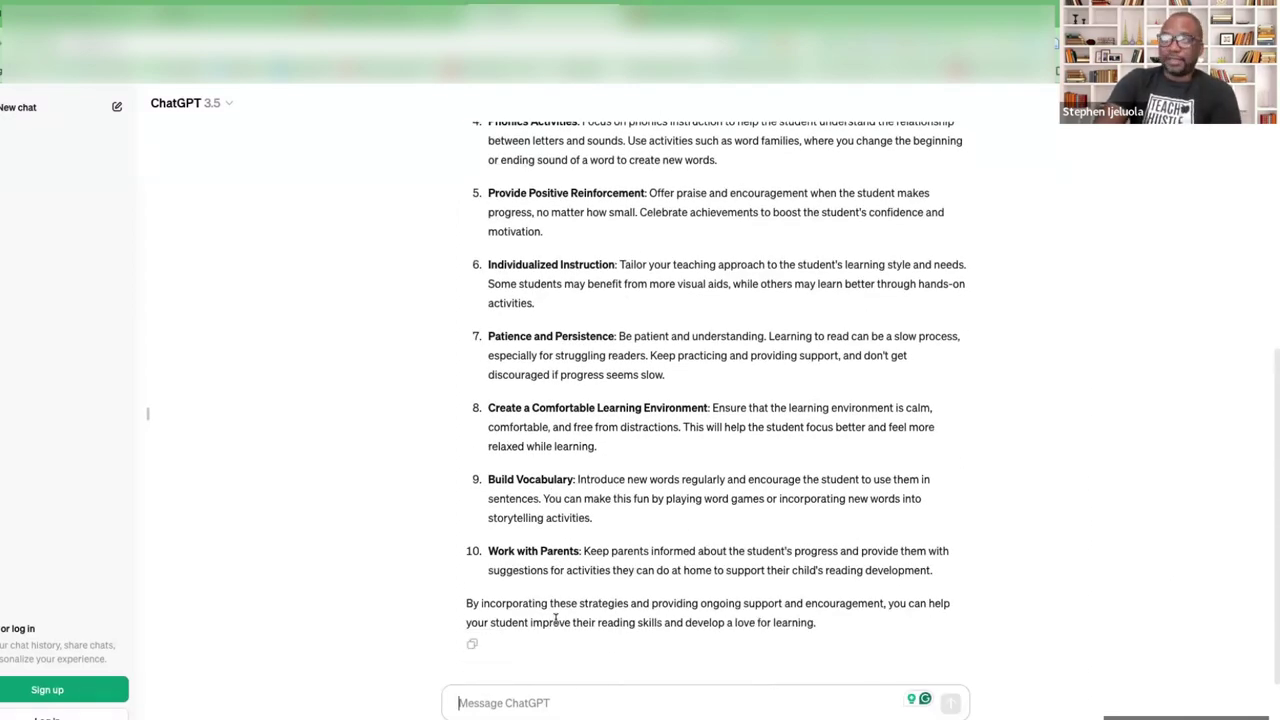
# Reply to the teaching suggestions with "Thank you" and answer the following response with "ok"
pyautogui.scroll(1, 600, 613)
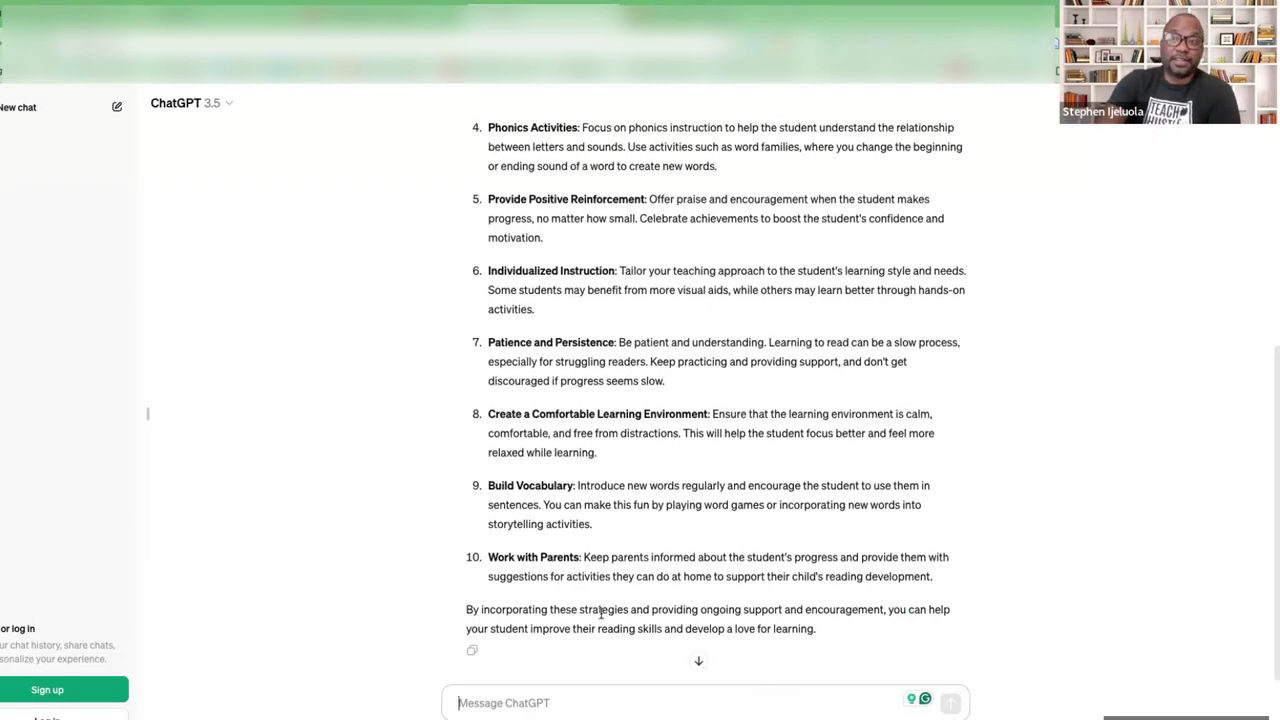
pyautogui.scroll(5, 600, 614)
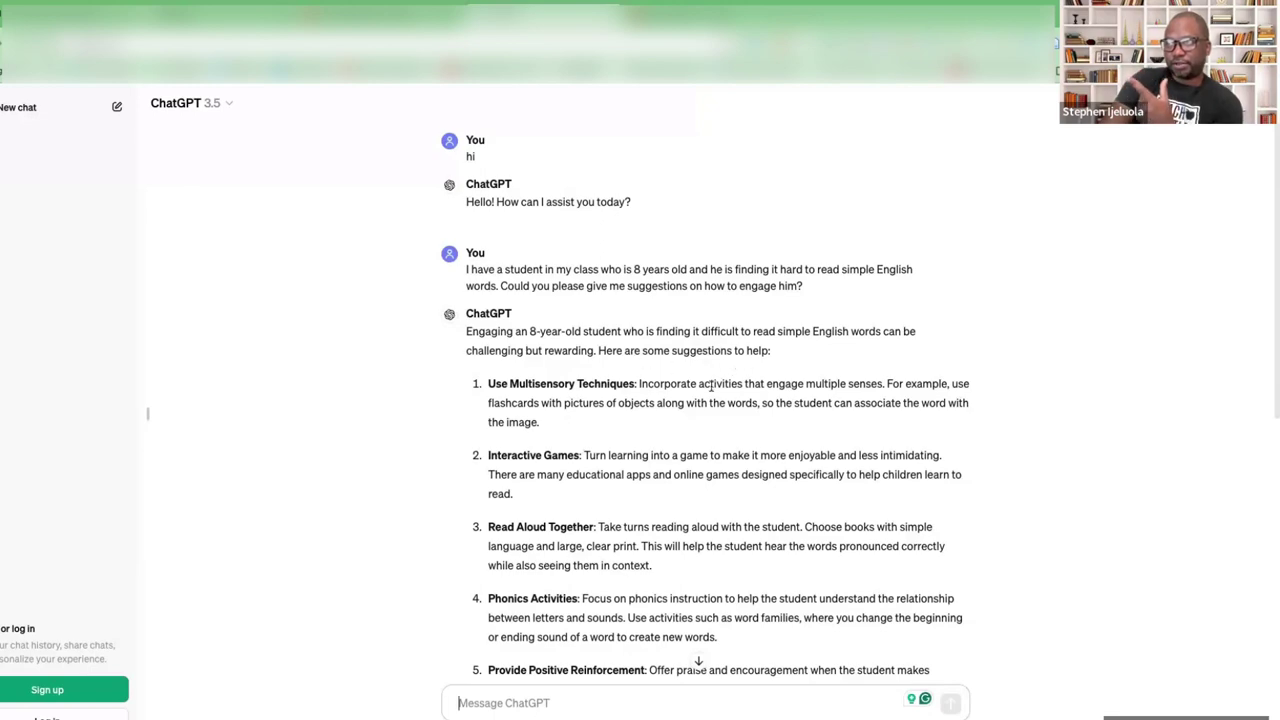
pyautogui.scroll(-1, 750, 368)
pyautogui.scroll(-3, 521, 440)
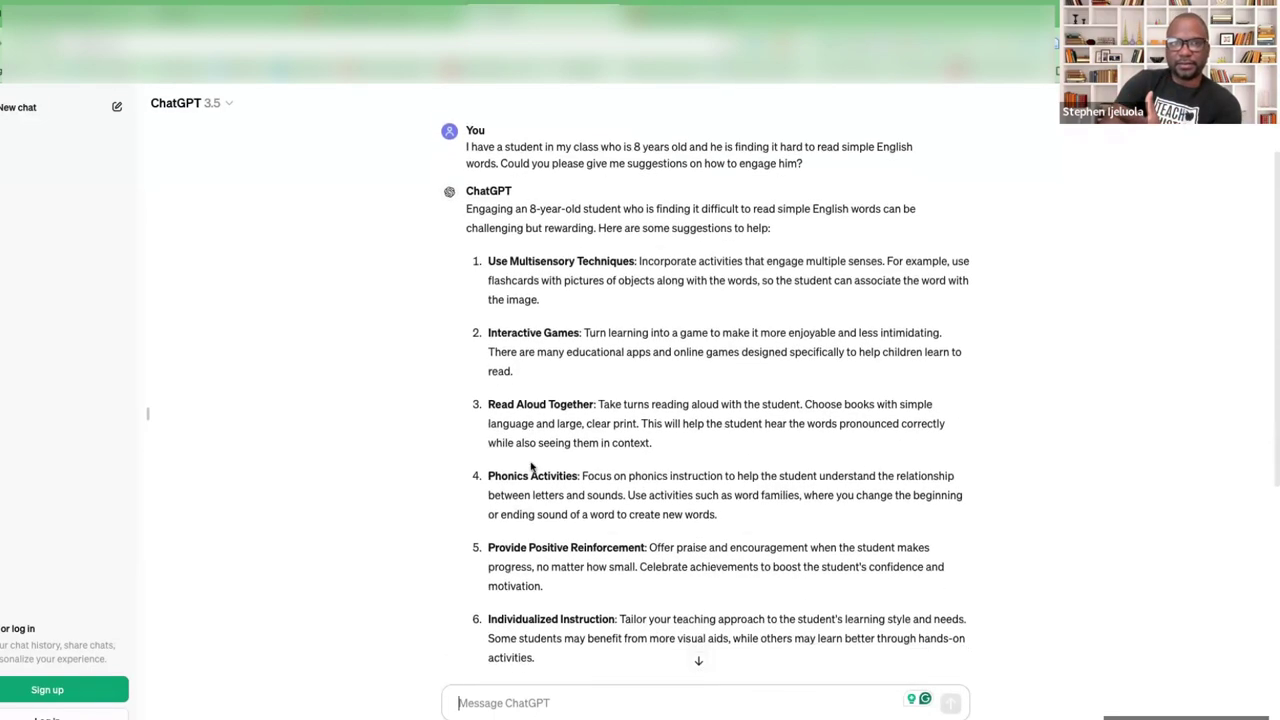
pyautogui.scroll(-9, 563, 608)
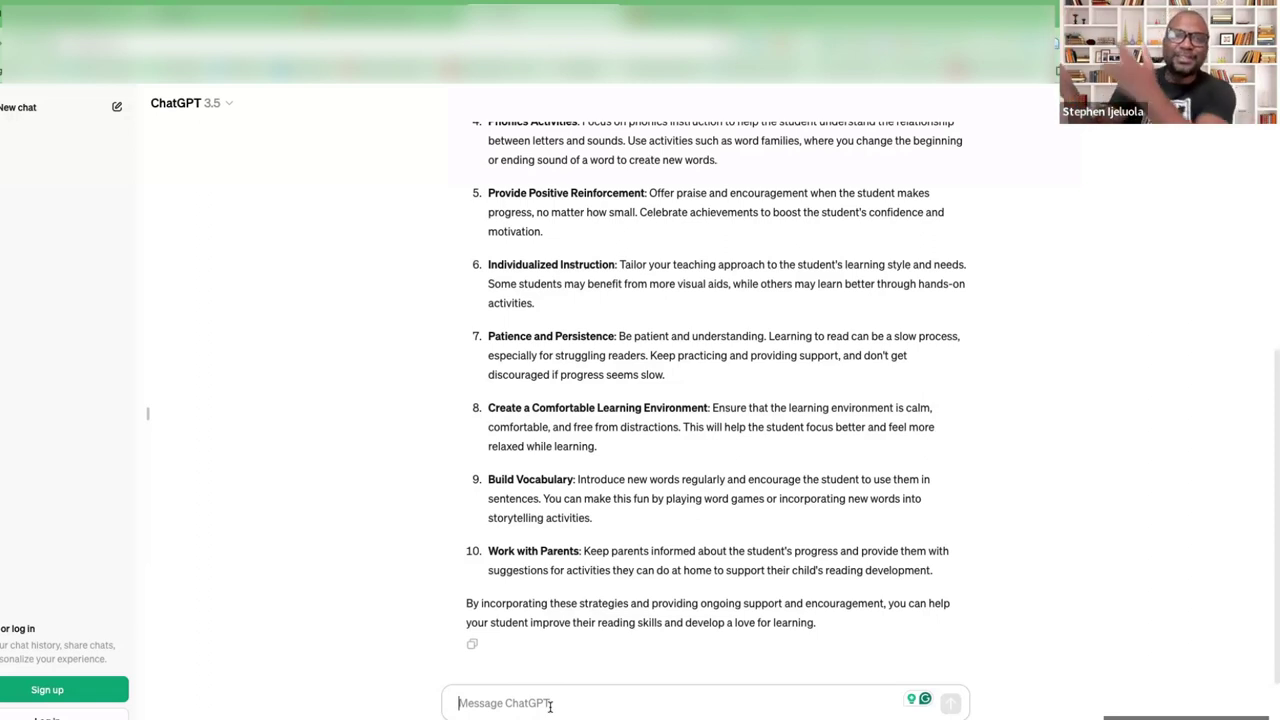
pyautogui.write('Thank you')
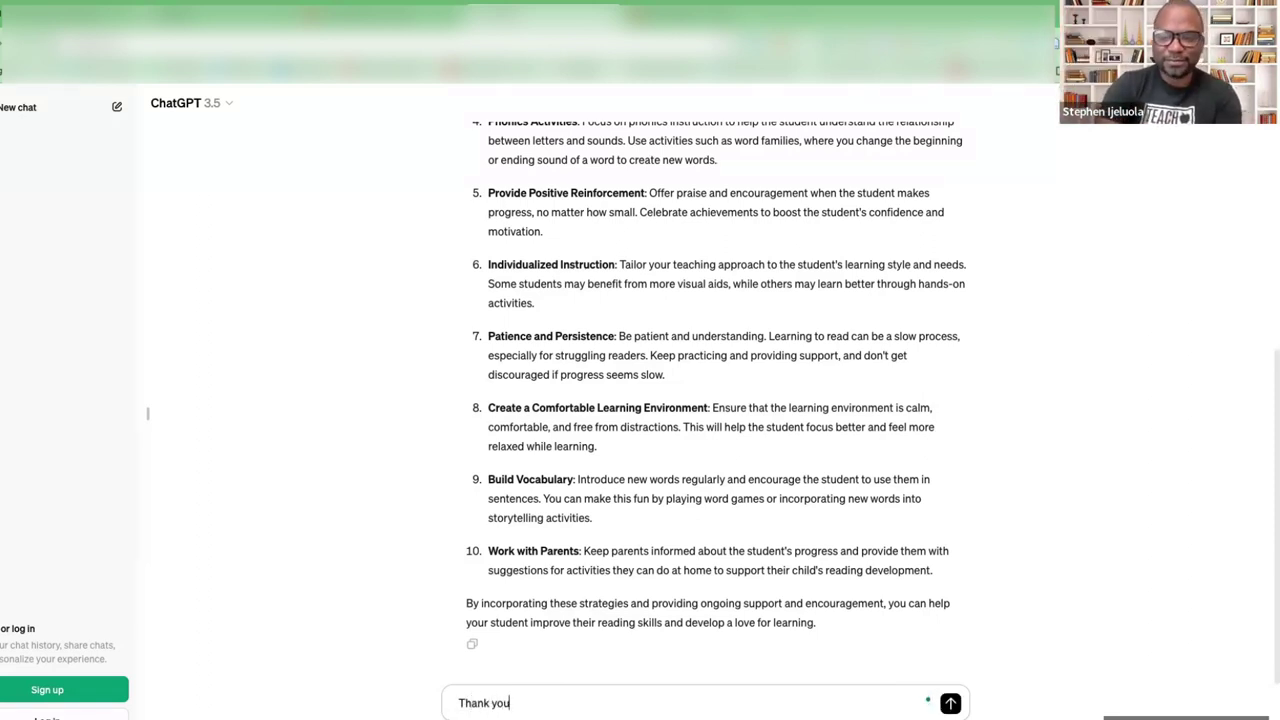
pyautogui.press('Return')
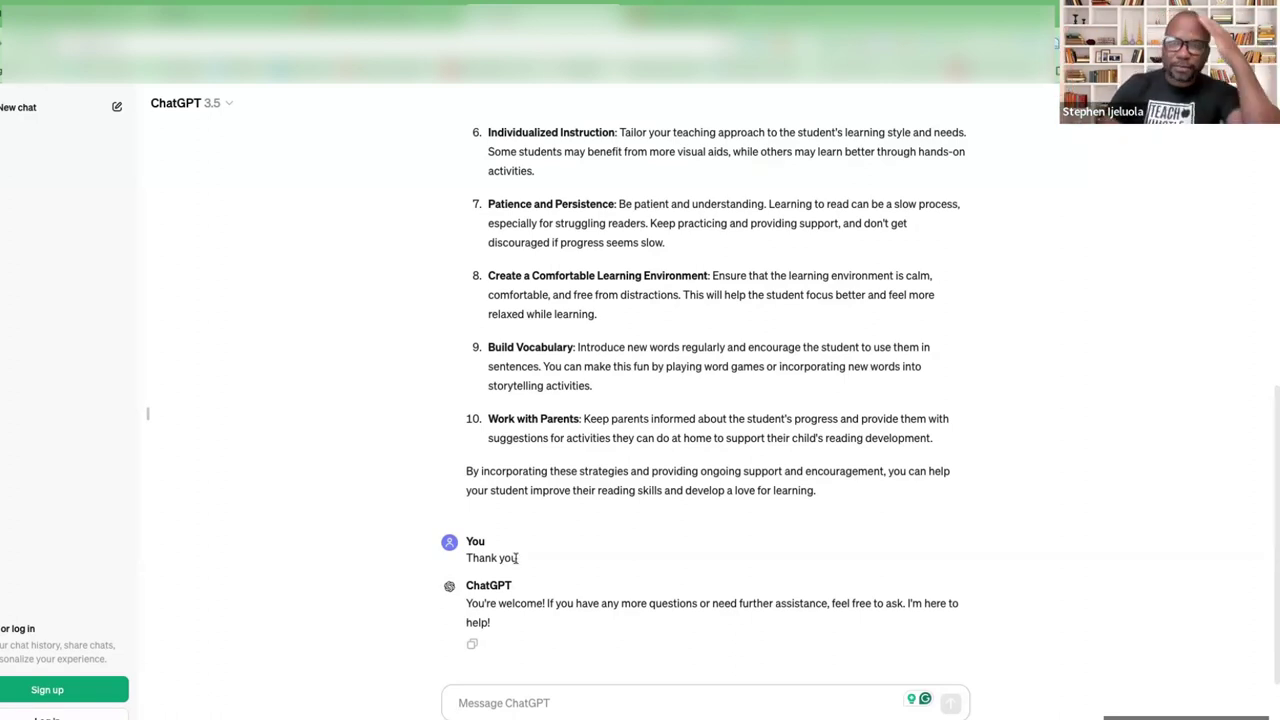
pyautogui.write('ok')
pyautogui.press('Return')
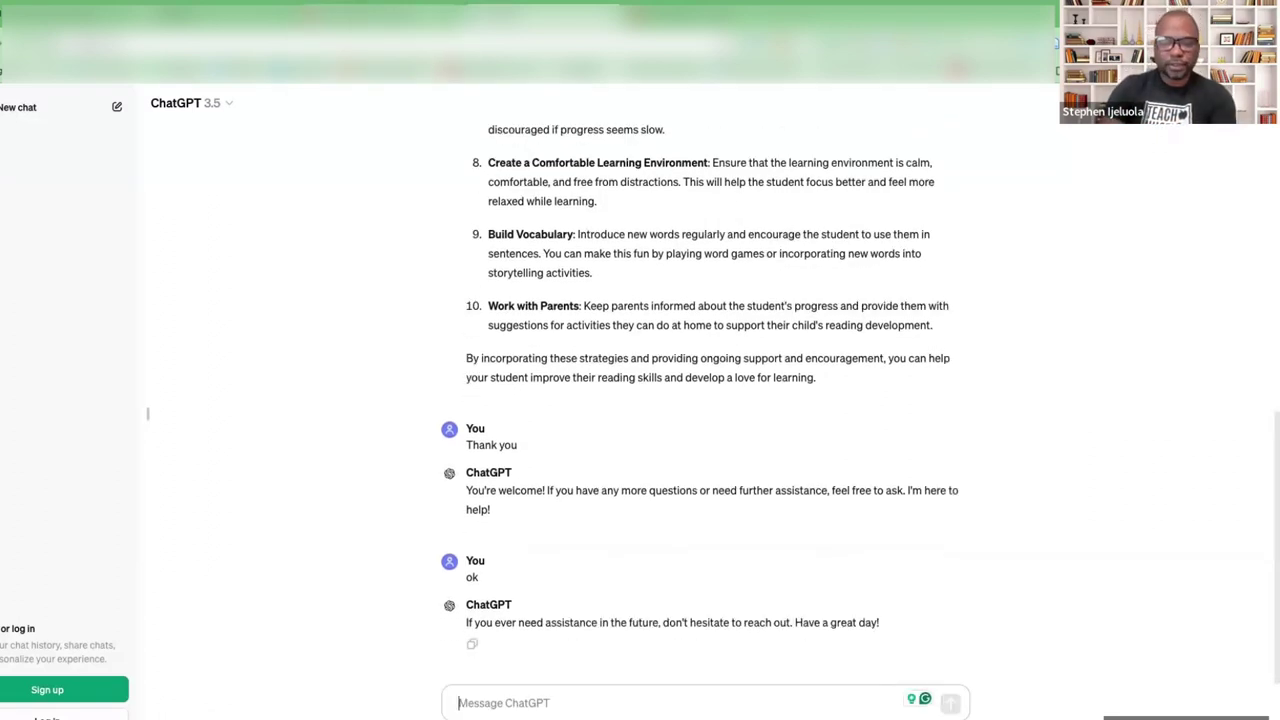
# Write the follow-up question "Do you think this suggestions can be used with all the students" as a new message
pyautogui.write('Do you')
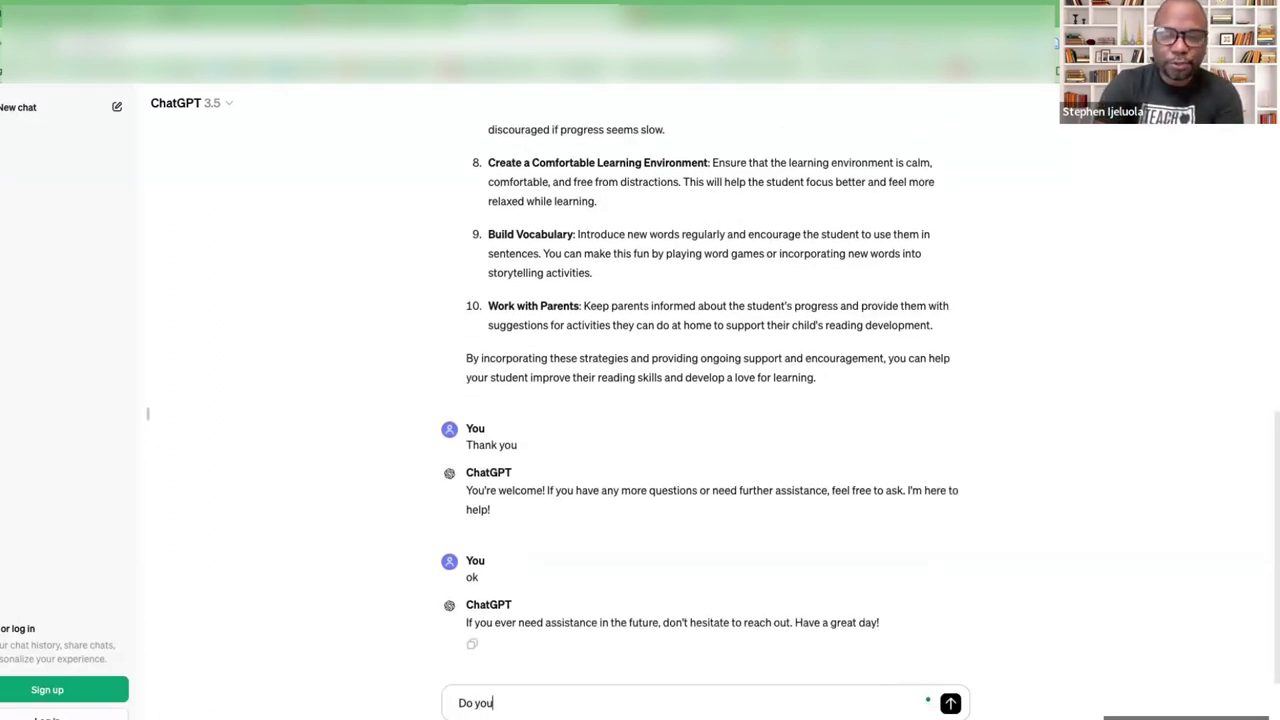
pyautogui.write(' think thi')
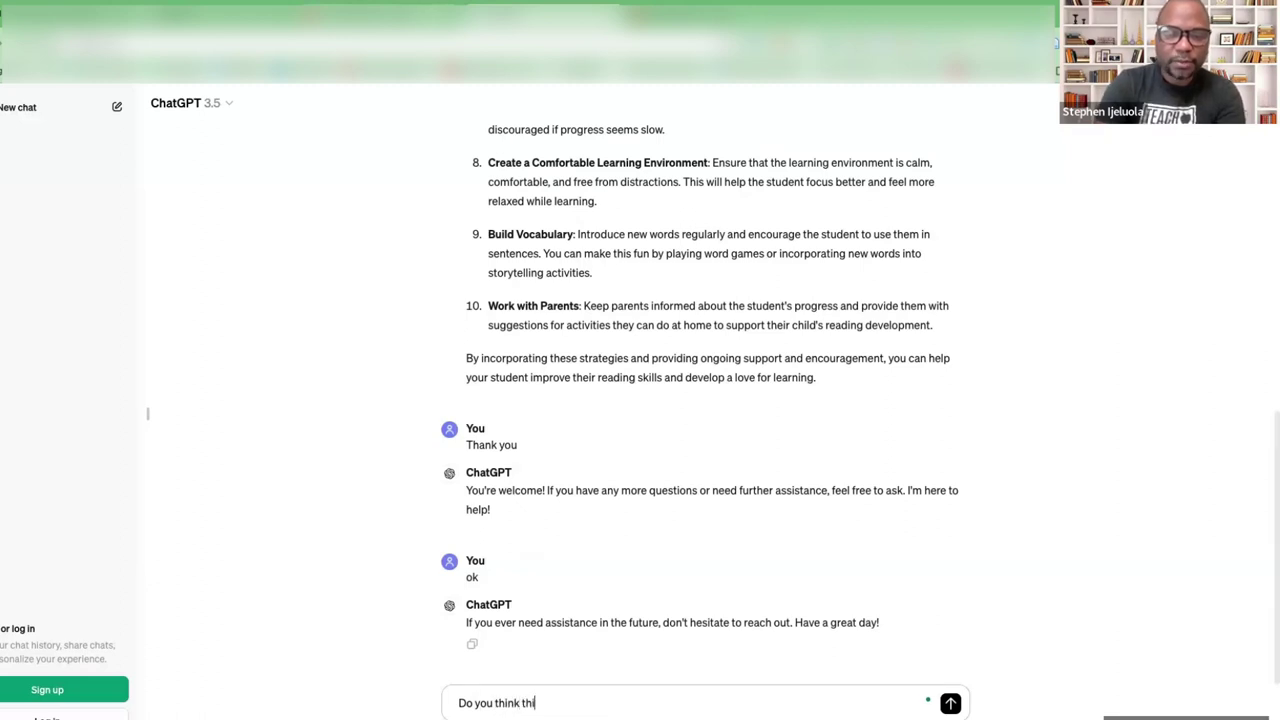
pyautogui.write('s s')
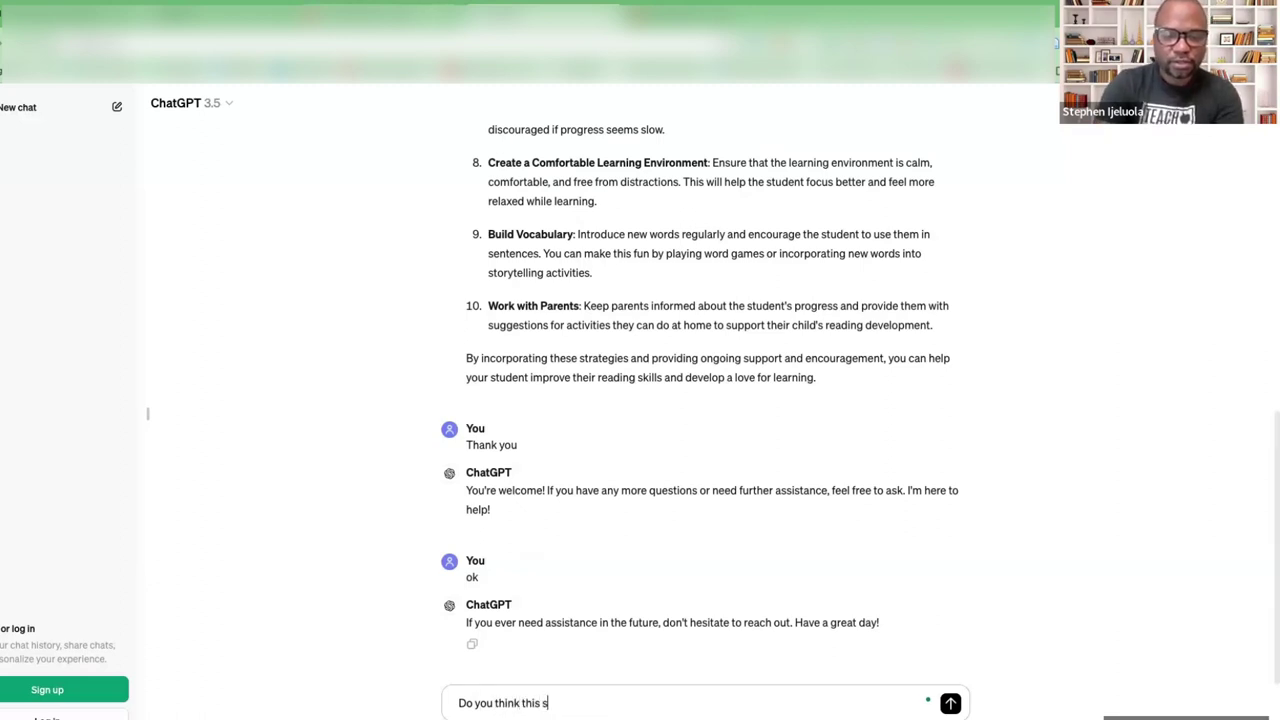
pyautogui.write('uggestions')
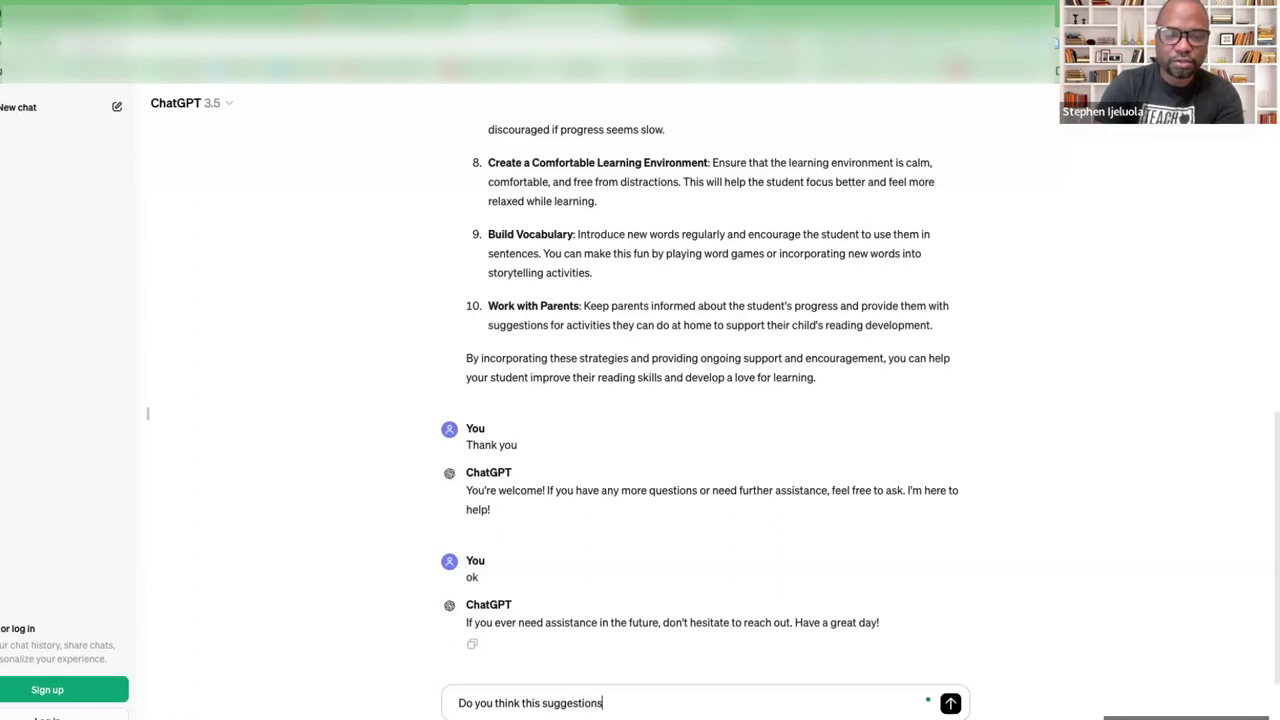
pyautogui.write(' can')
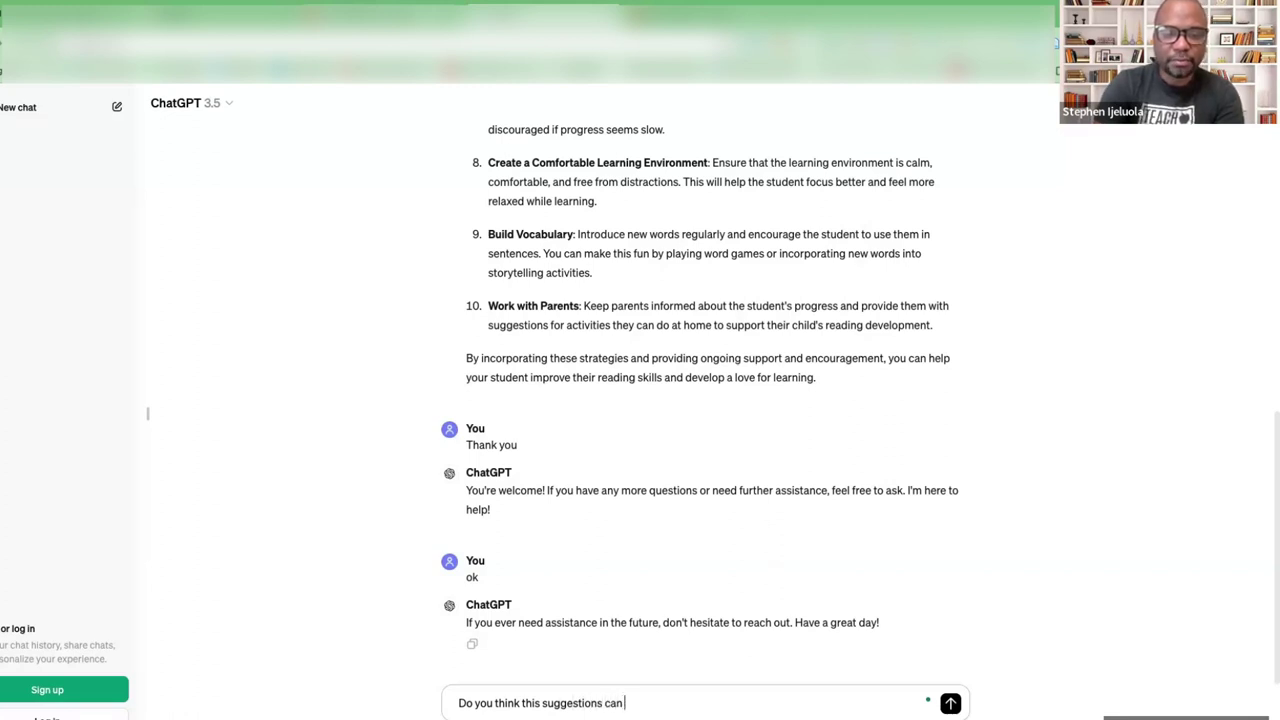
pyautogui.write(' be used w')
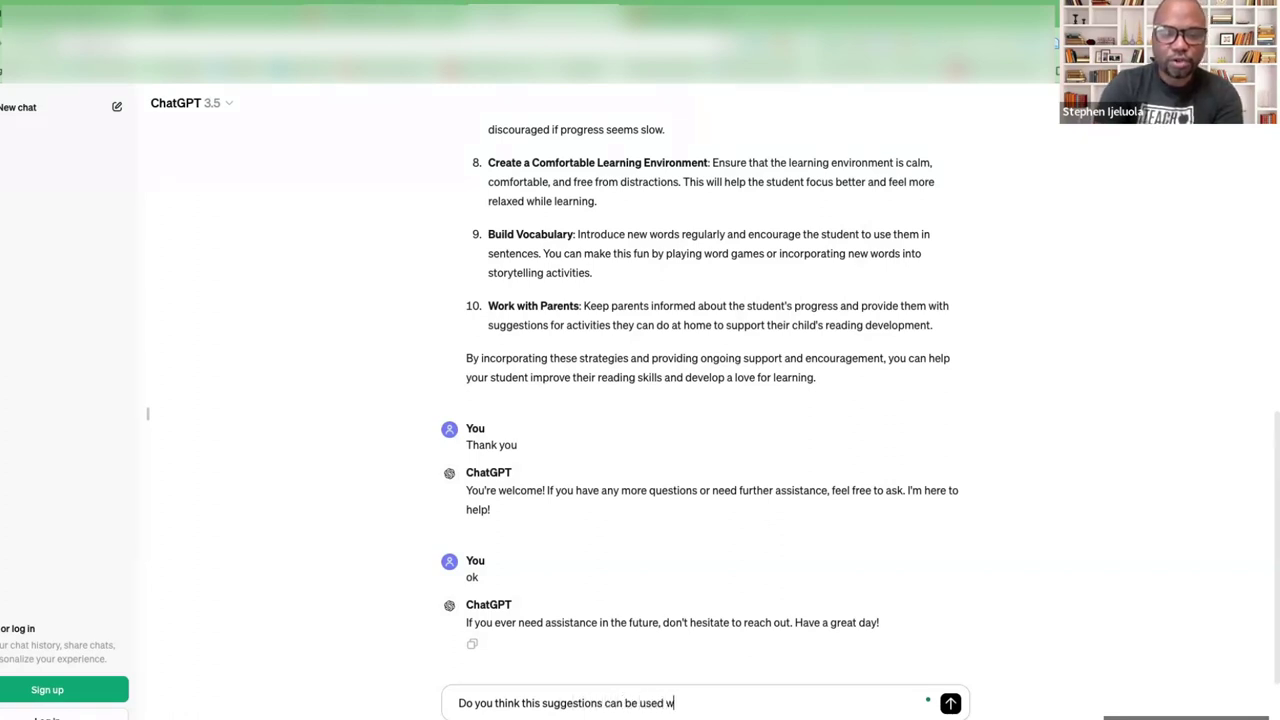
pyautogui.write('ith all the ')
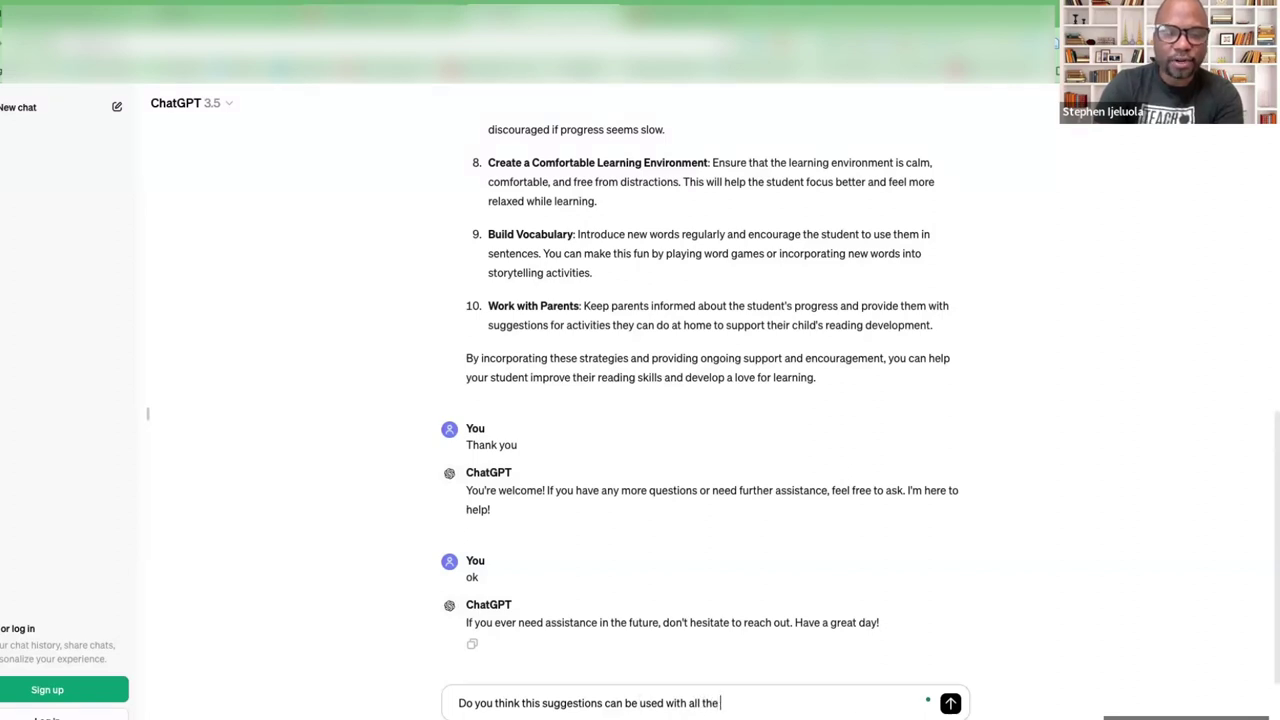
pyautogui.write('students')
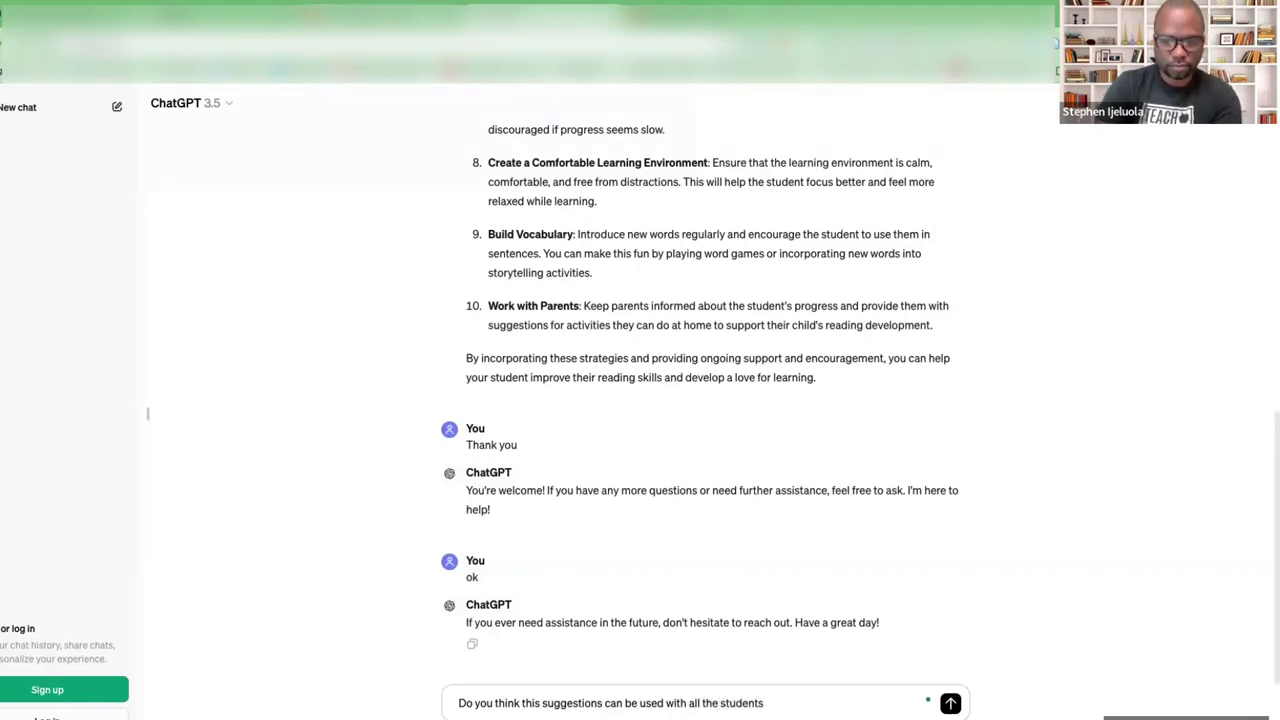
# Complete the question with ", if not, could suggest ideas that can be generalized" and send it
pyautogui.write(', if no')
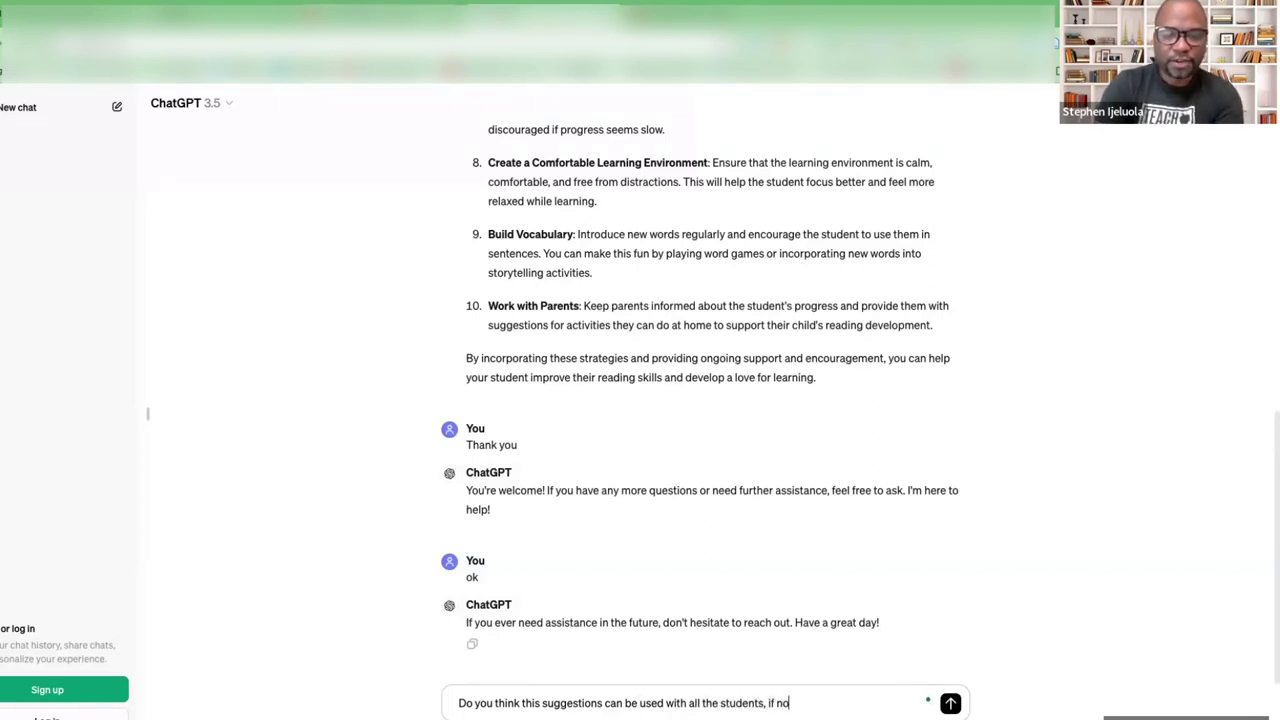
pyautogui.write('t, c')
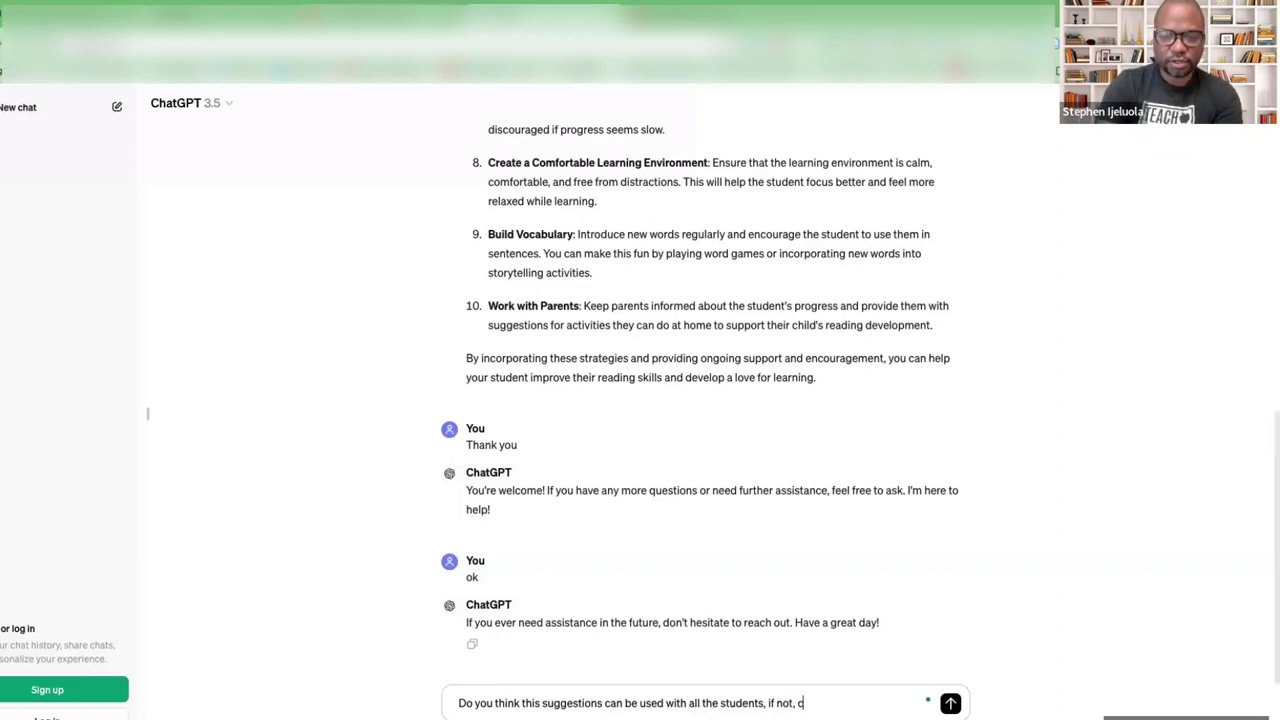
pyautogui.write('ould s')
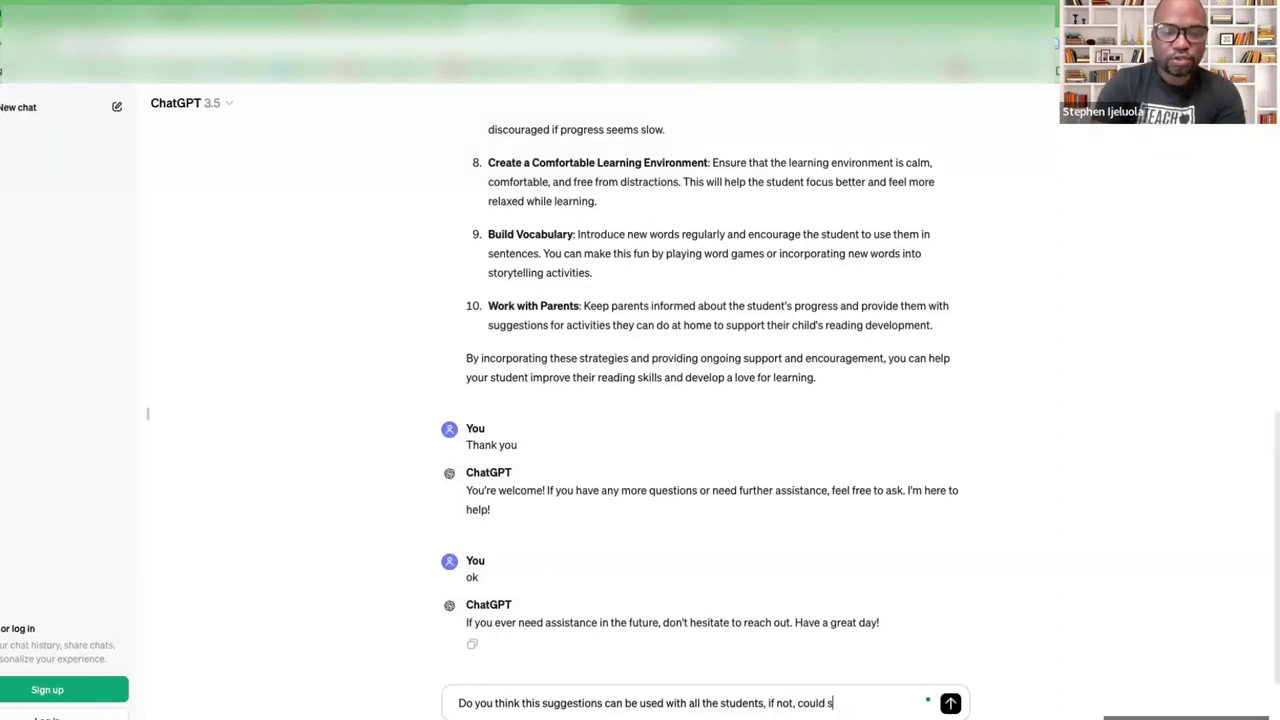
pyautogui.write('uggest sug')
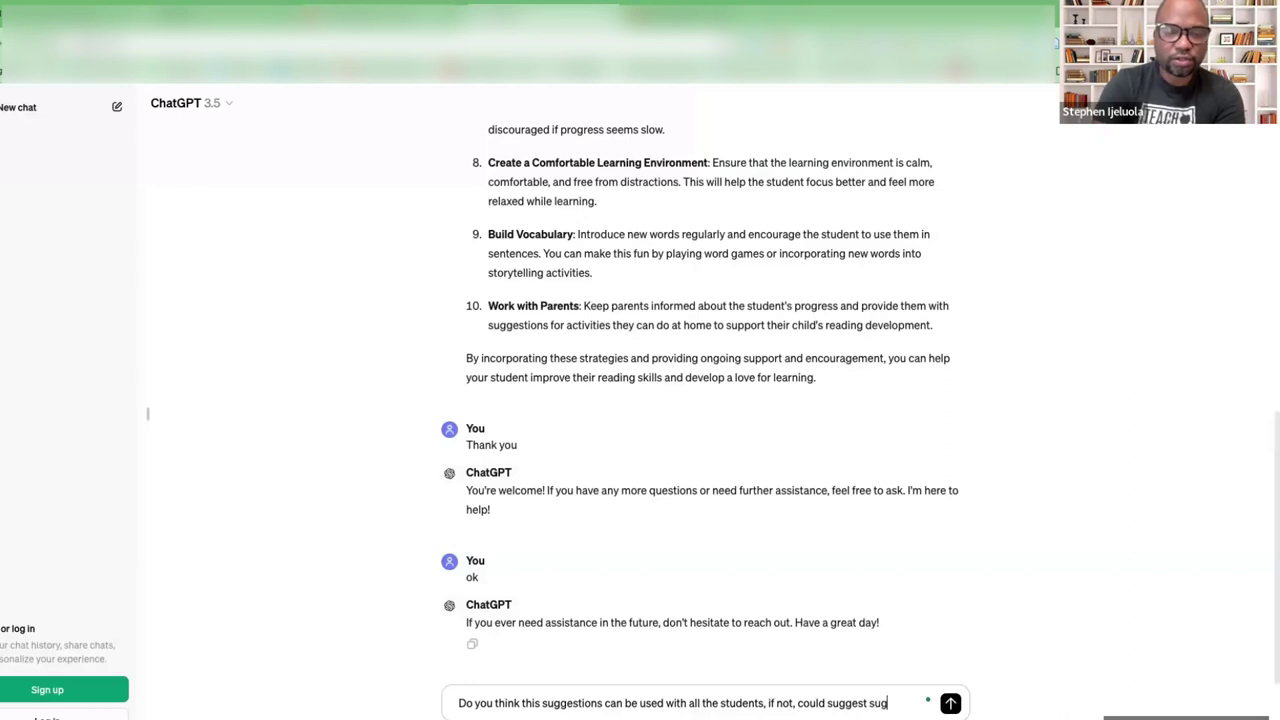
pyautogui.write('gest')
pyautogui.press('BackSpace')
pyautogui.press('BackSpace')
pyautogui.press('BackSpace')
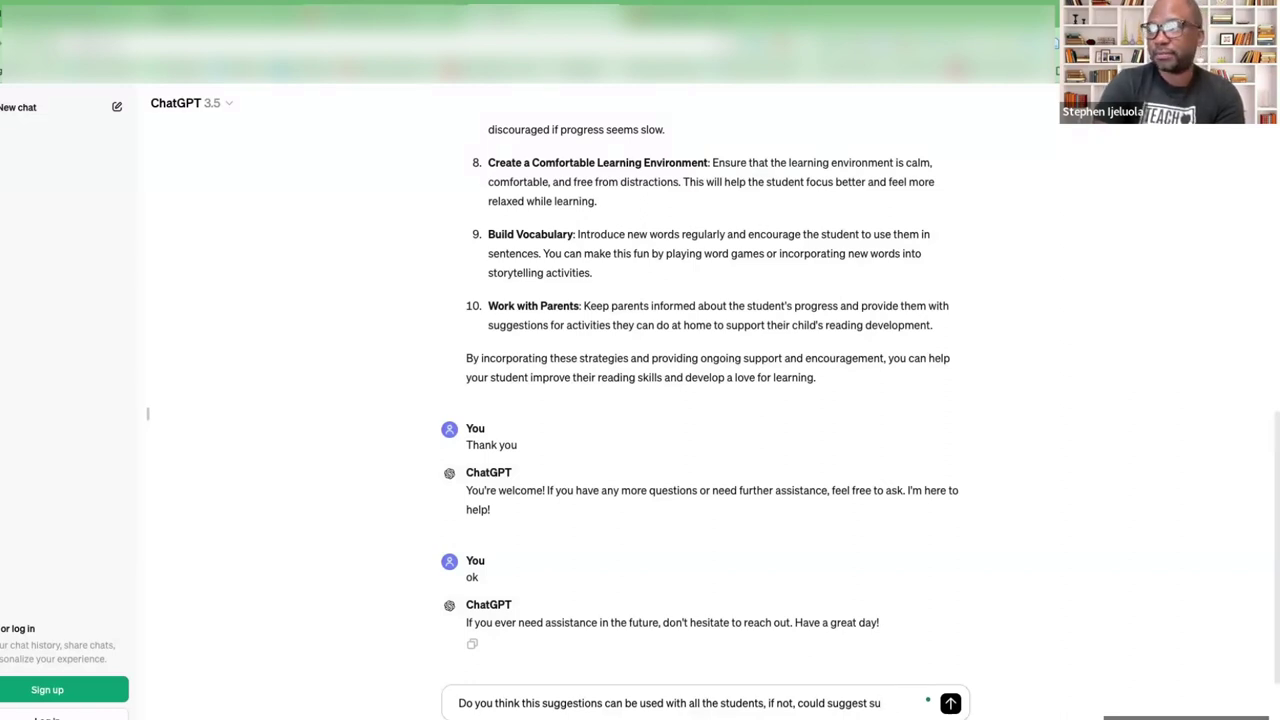
pyautogui.write('ideas')
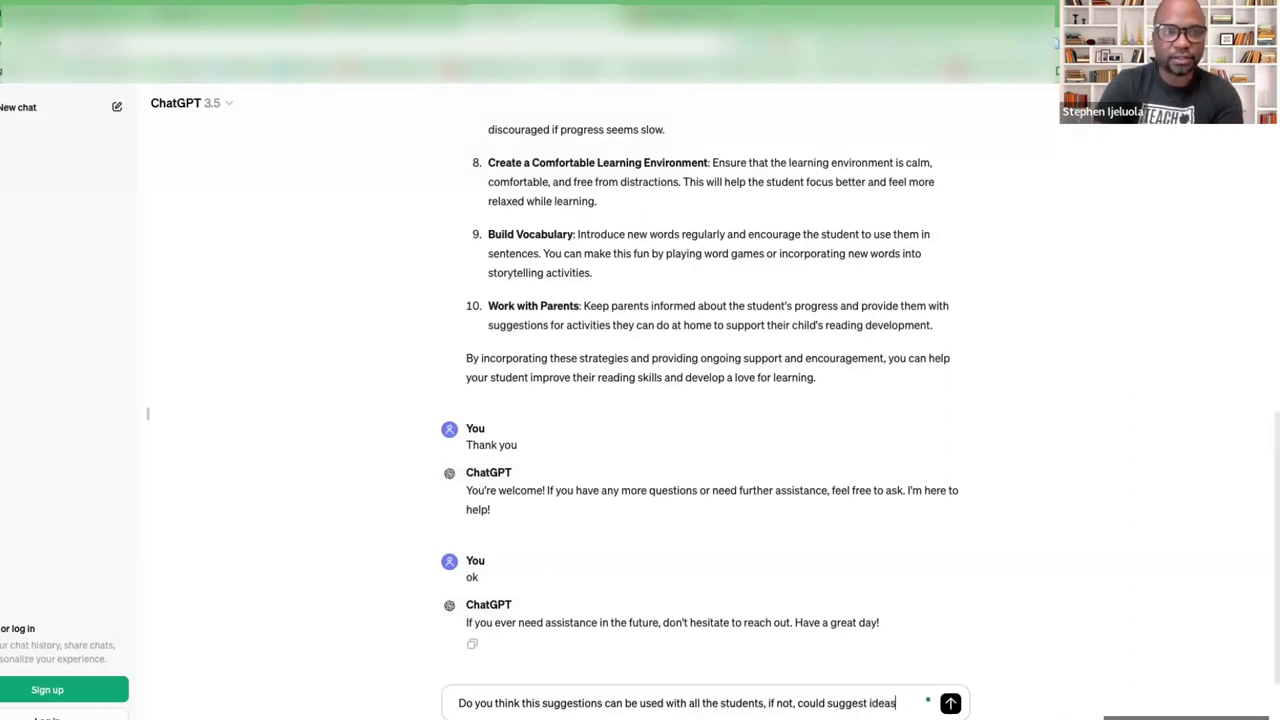
pyautogui.write(' that can be g')
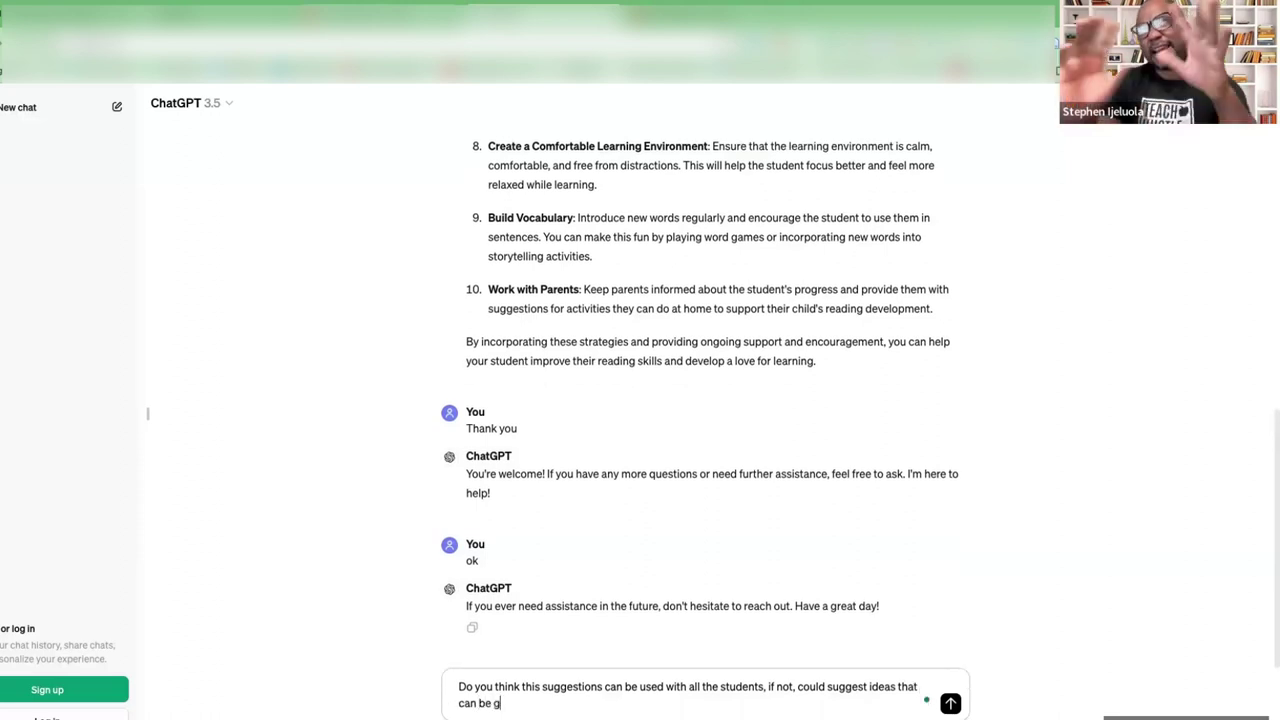
pyautogui.write('ene')
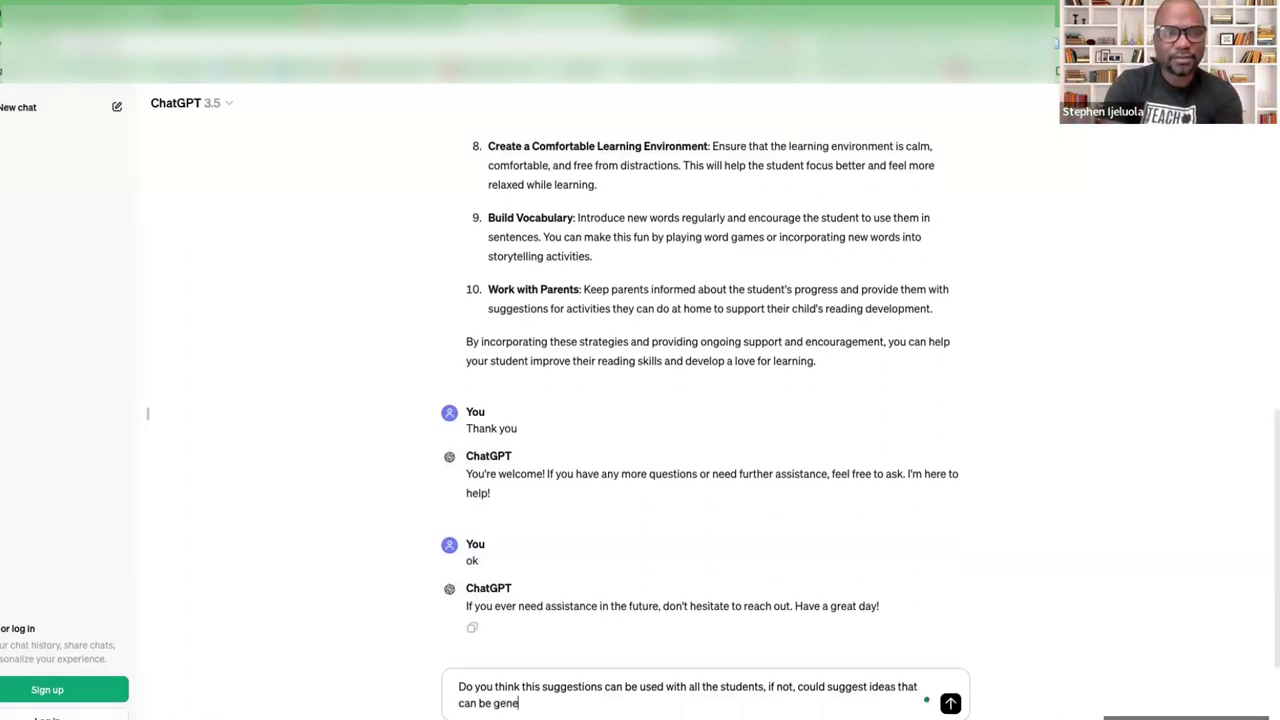
pyautogui.write('ralized')
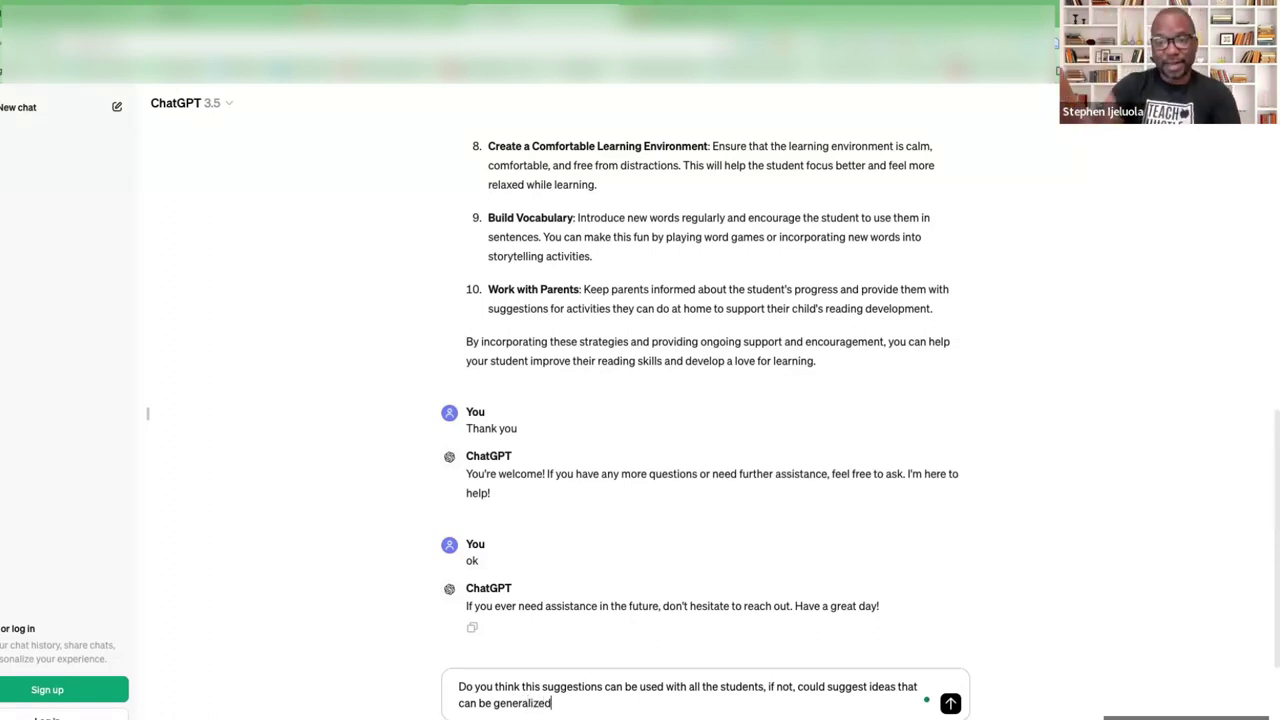
pyautogui.press('Return')
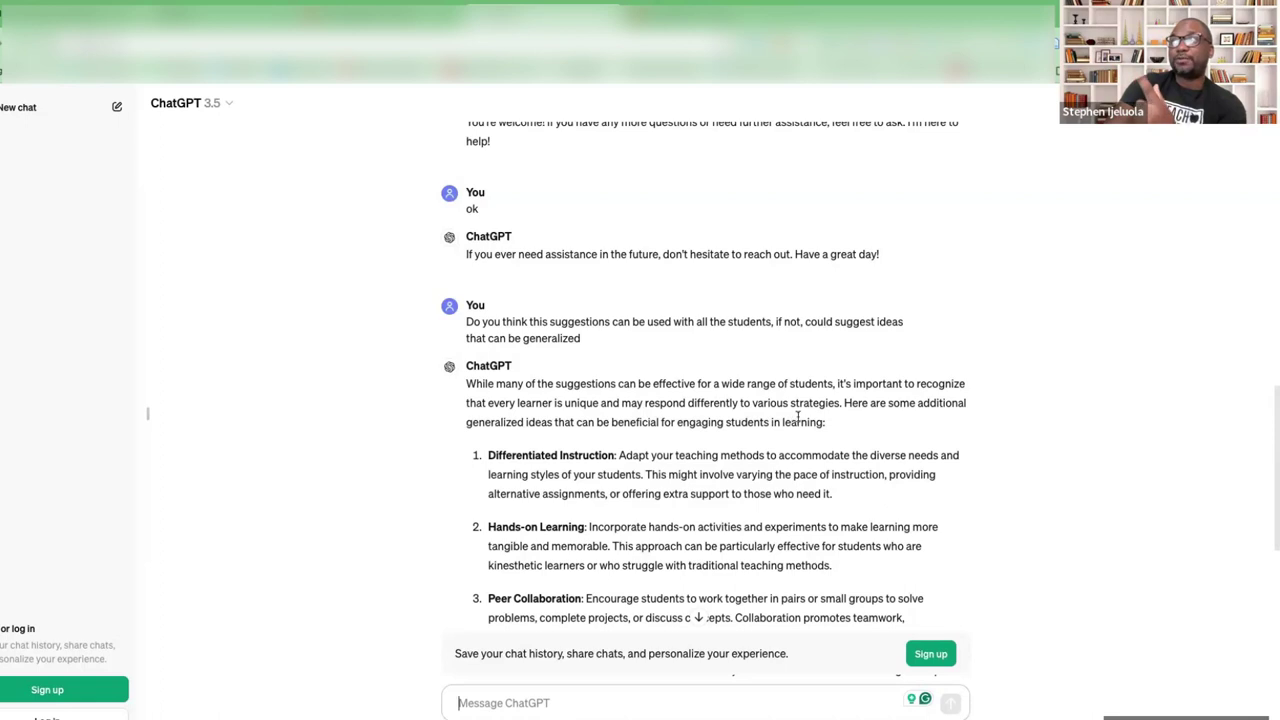
# Read through the list of generalized ideas and reply with "this is good"
pyautogui.scroll(-1, 826, 422)
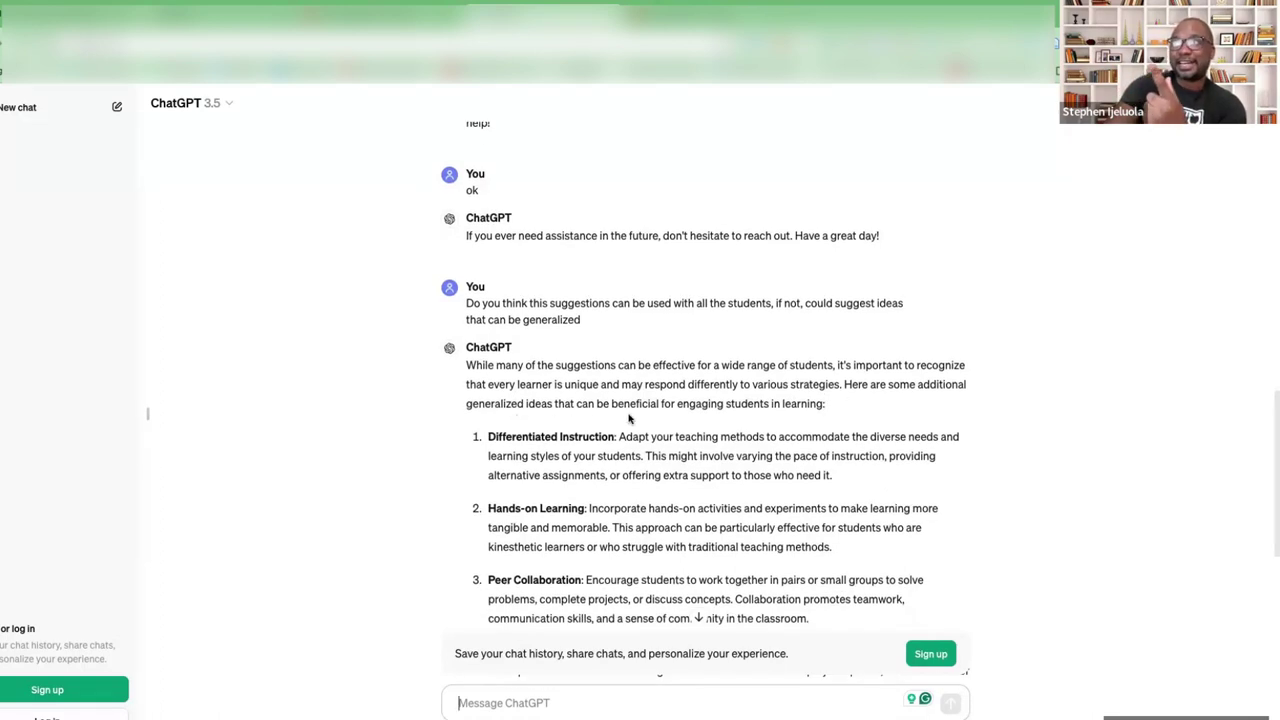
pyautogui.scroll(-1, 636, 420)
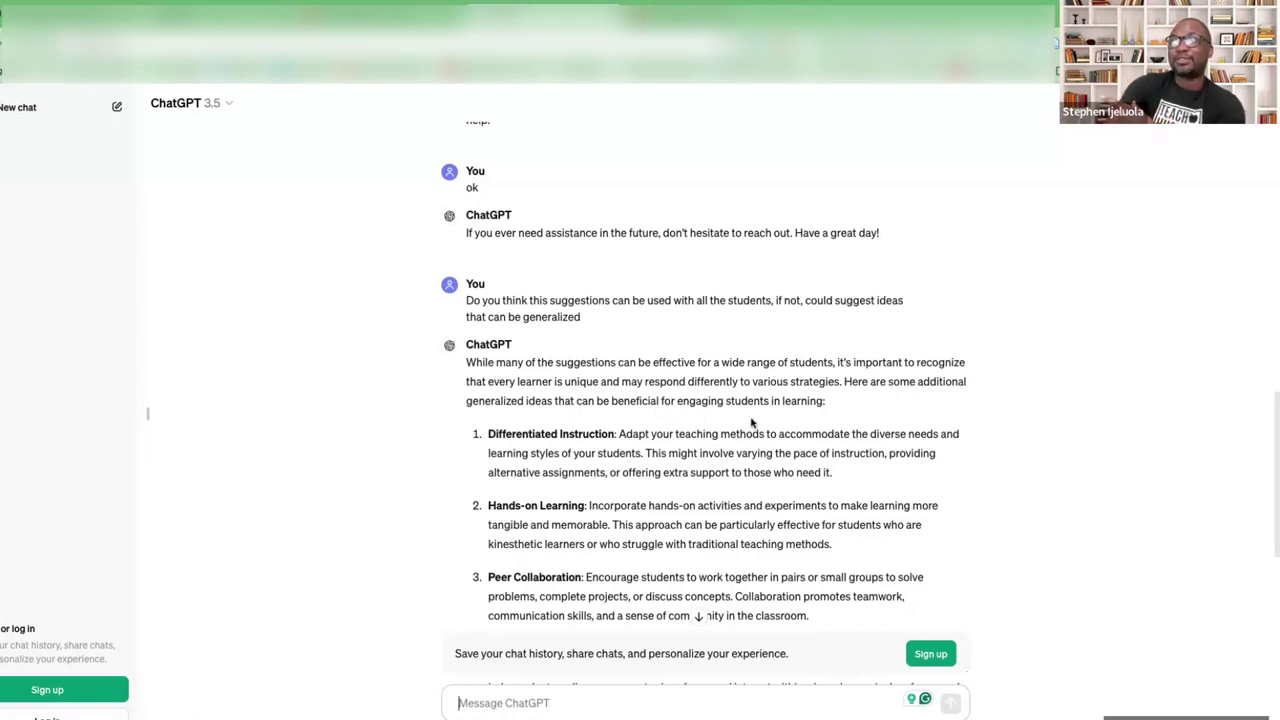
pyautogui.scroll(-2, 751, 423)
pyautogui.scroll(-4, 613, 417)
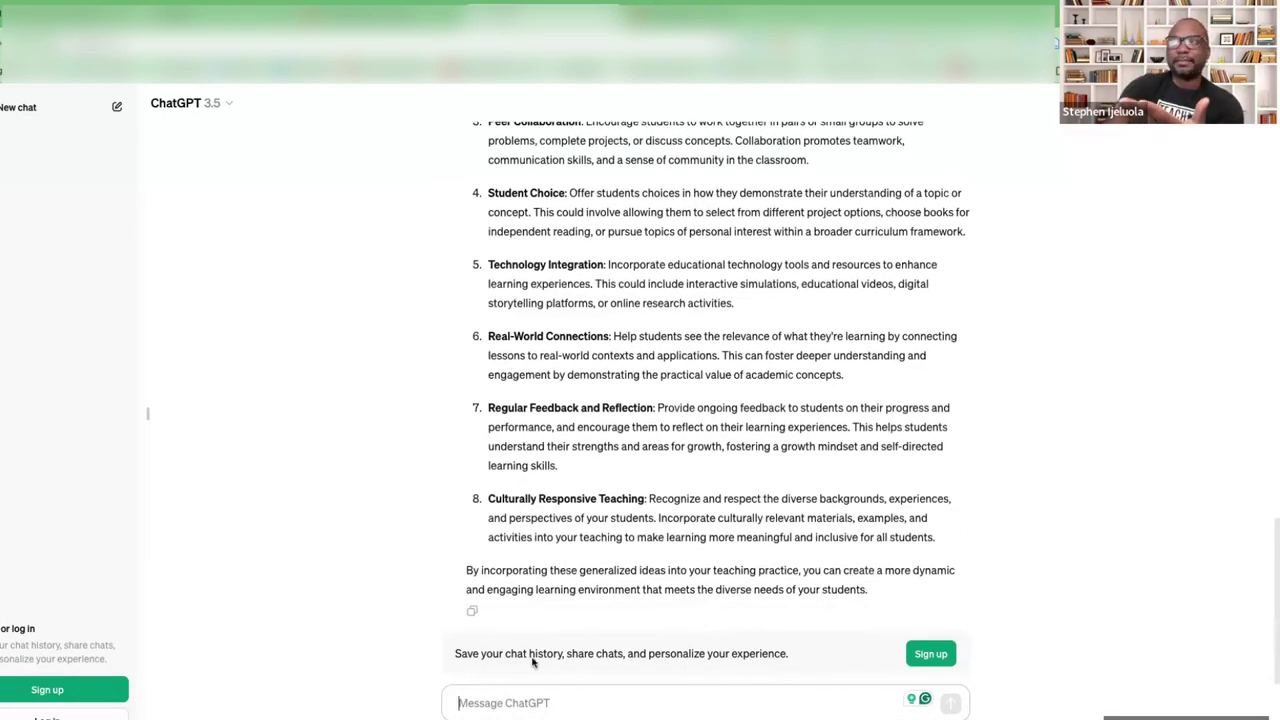
pyautogui.click(544, 701)
pyautogui.write('this is')
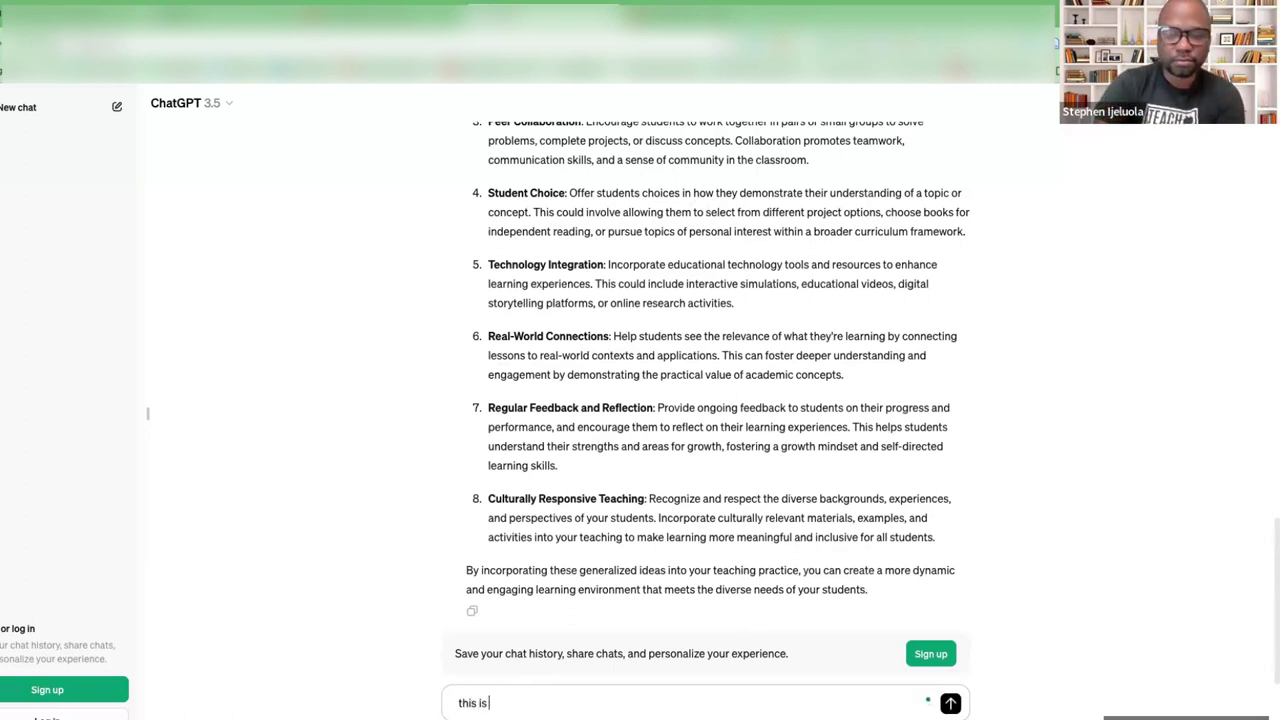
pyautogui.write(' good')
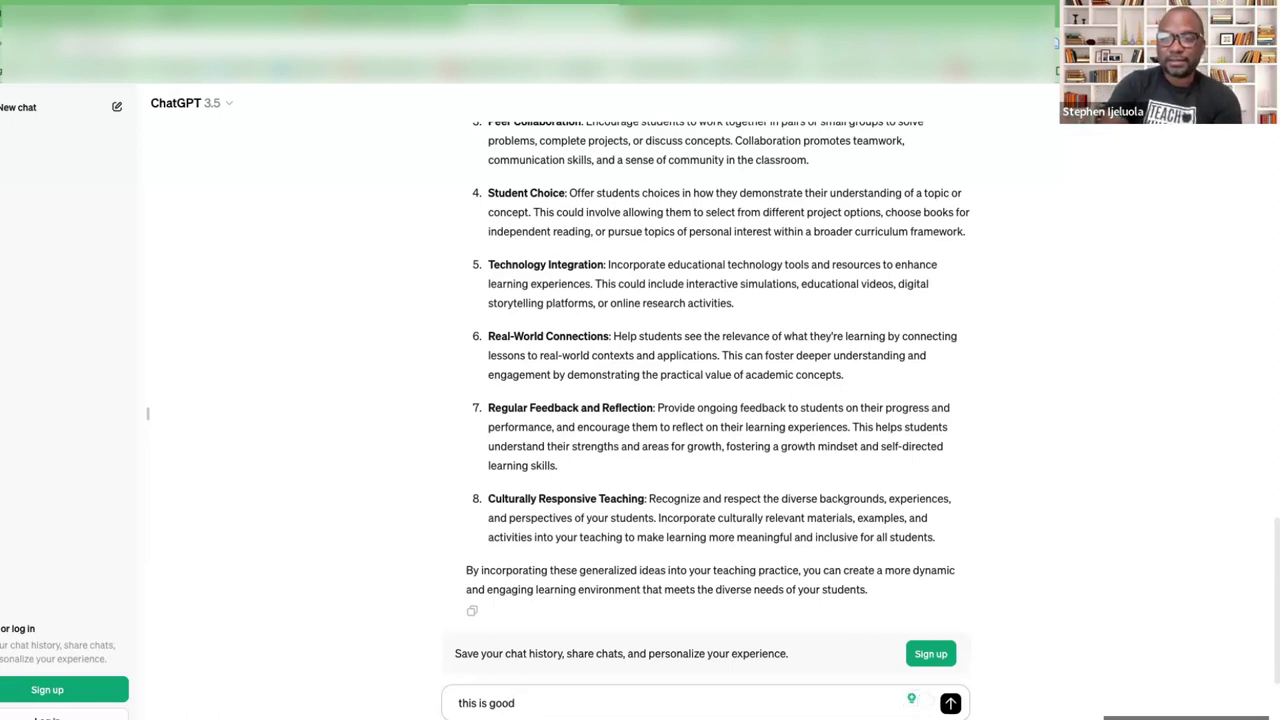
pyautogui.press('Return')
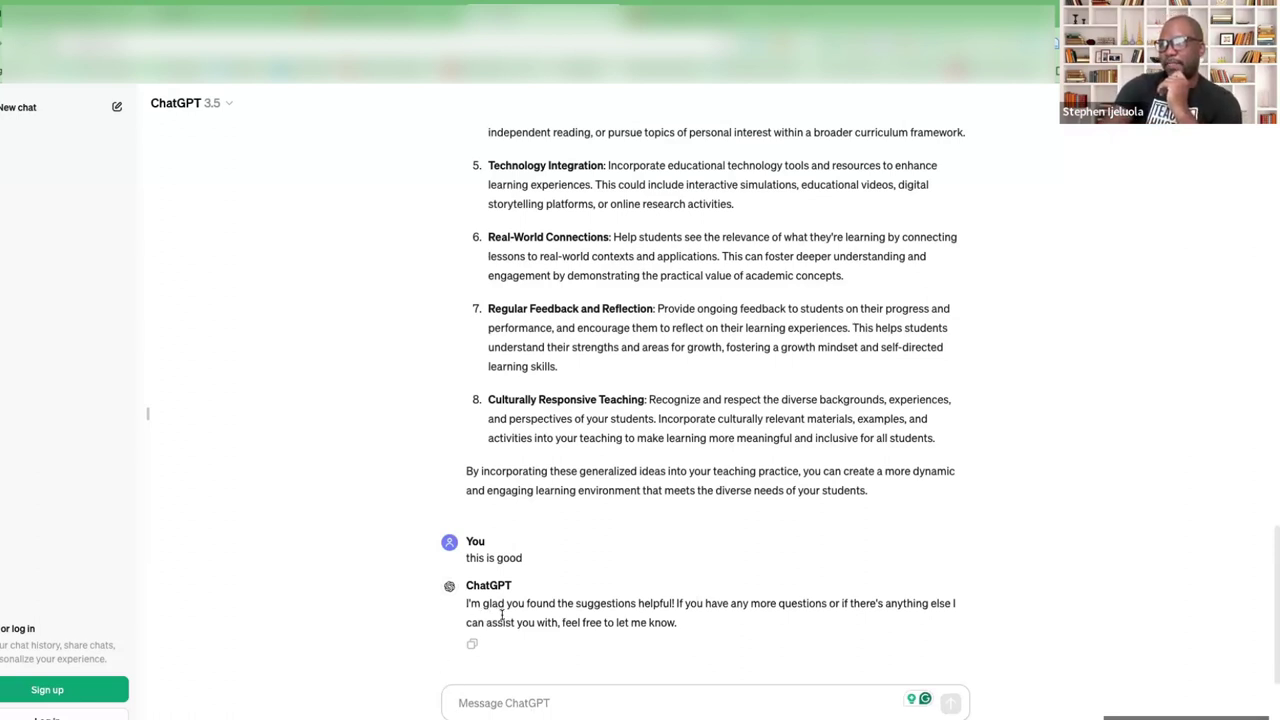
# Send the request "could you turn this into a lesson plan to cover for three weeks?"
pyautogui.click(545, 701)
pyautogui.write('cou')
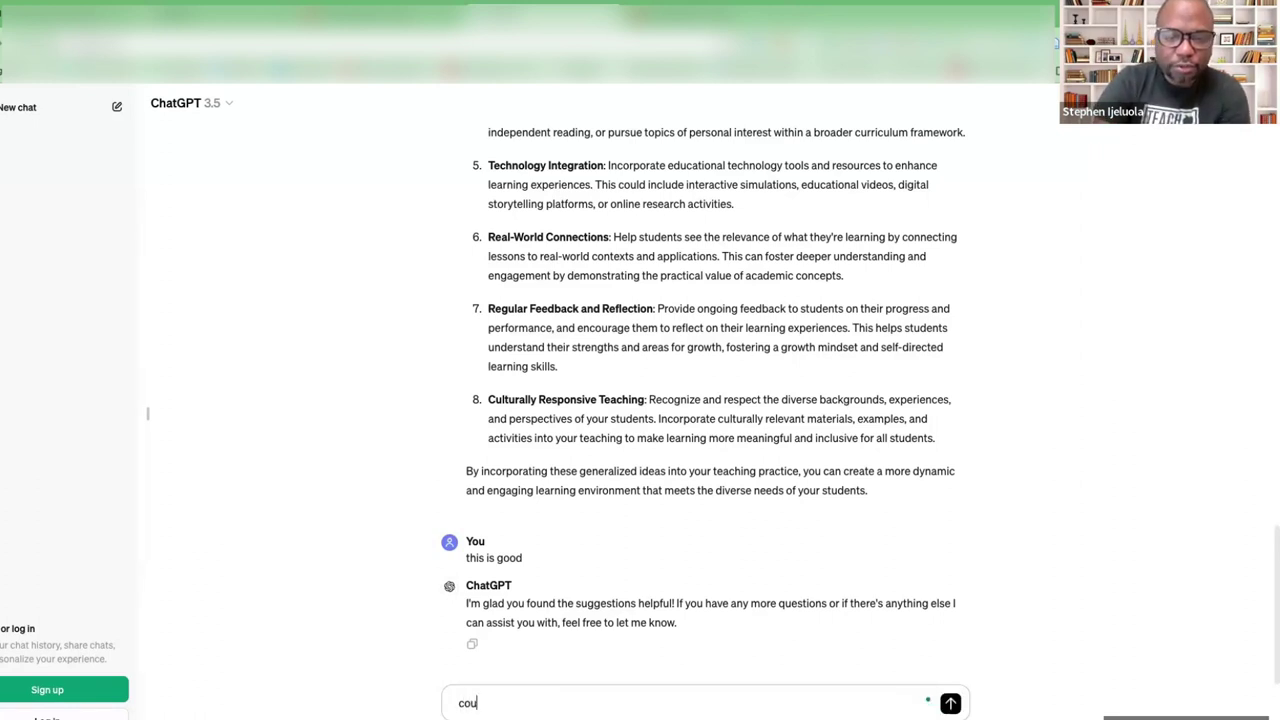
pyautogui.write('ld you t')
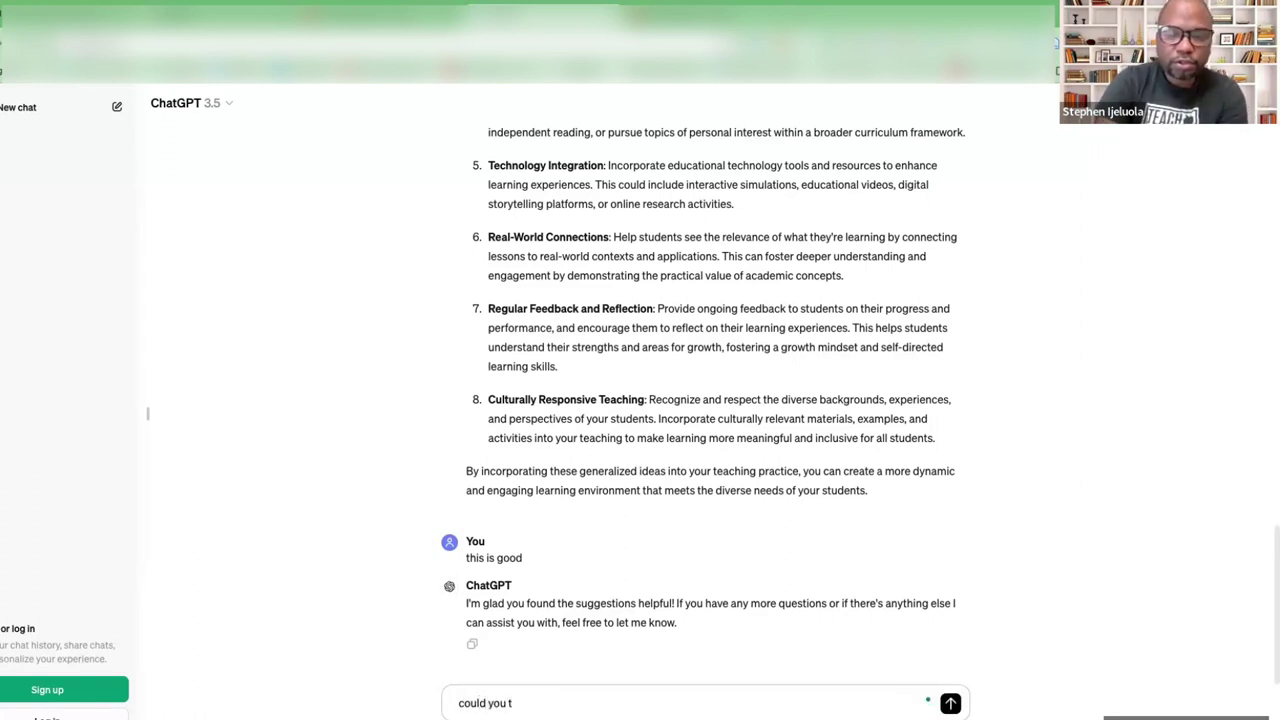
pyautogui.write('urn this')
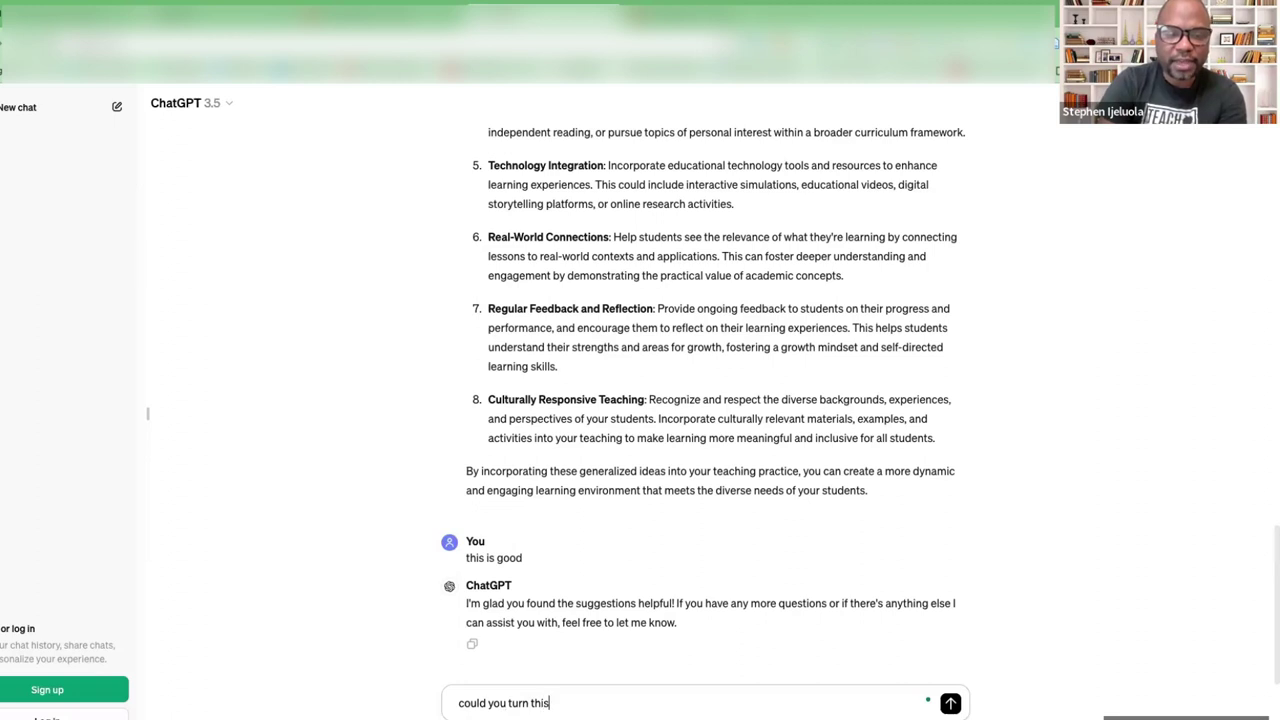
pyautogui.write(' into a le')
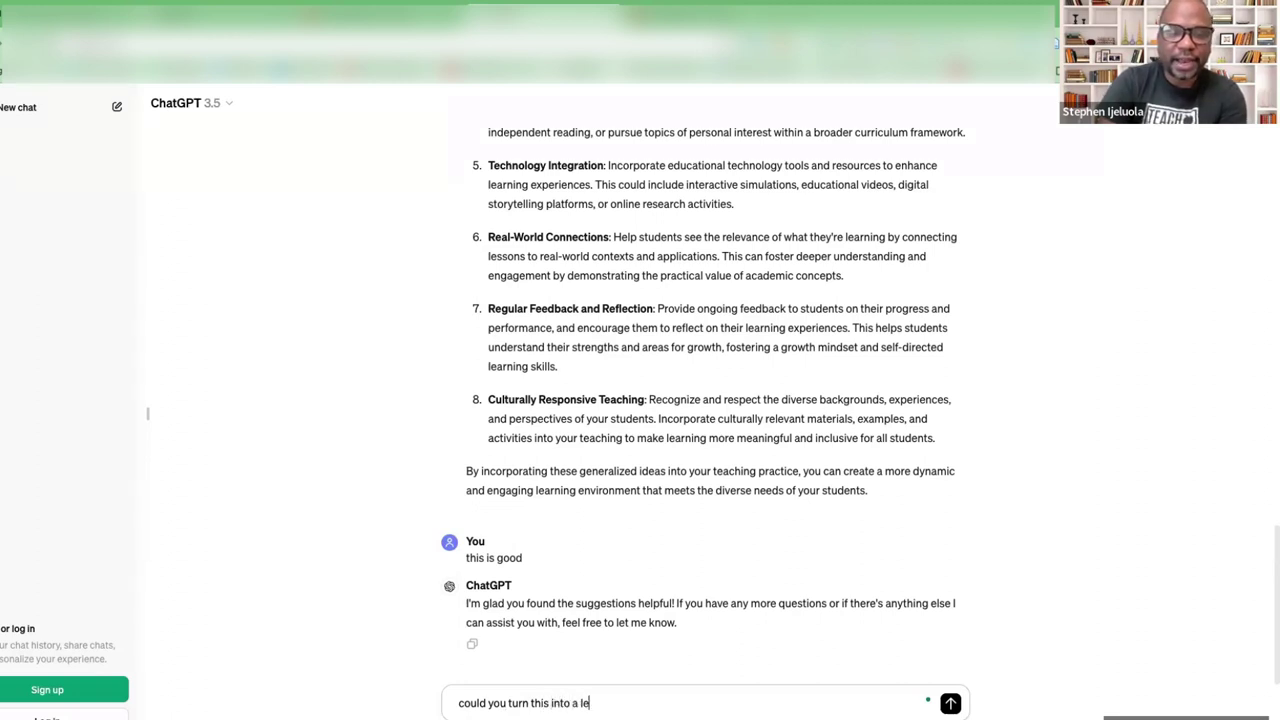
pyautogui.write('sson plan fo')
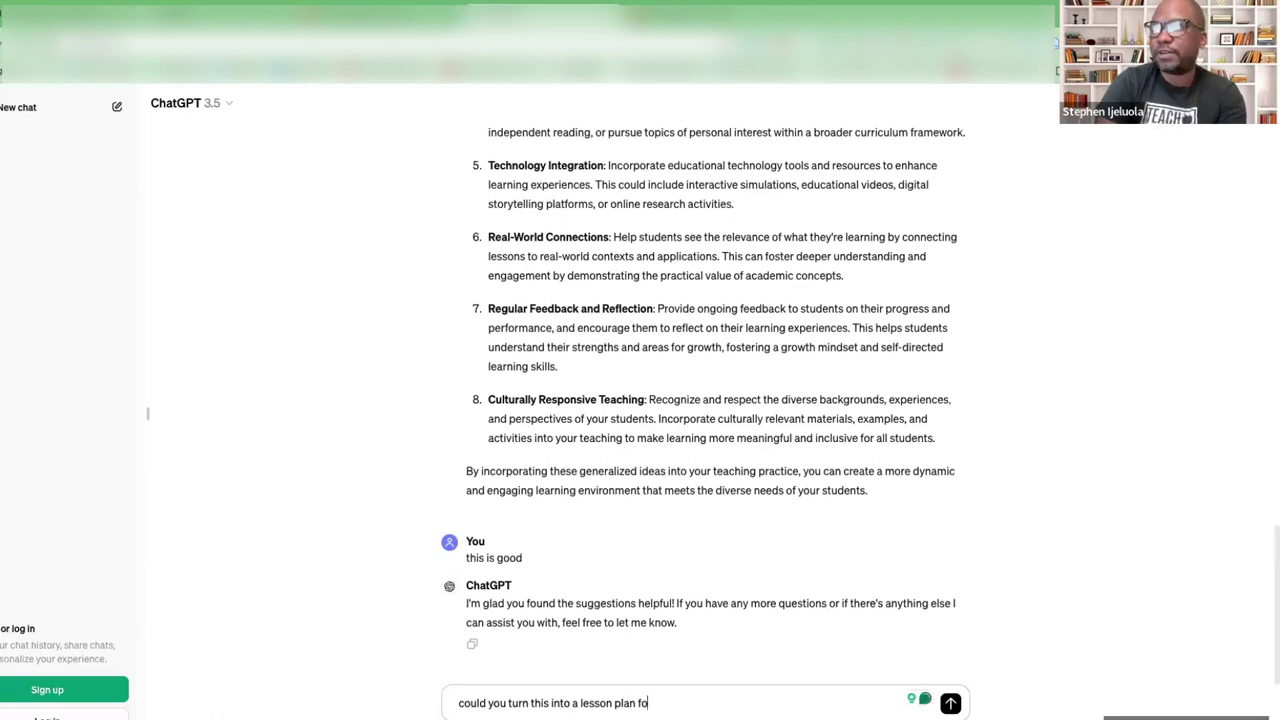
pyautogui.press('BackSpace')
pyautogui.press('BackSpace')
pyautogui.write('to co')
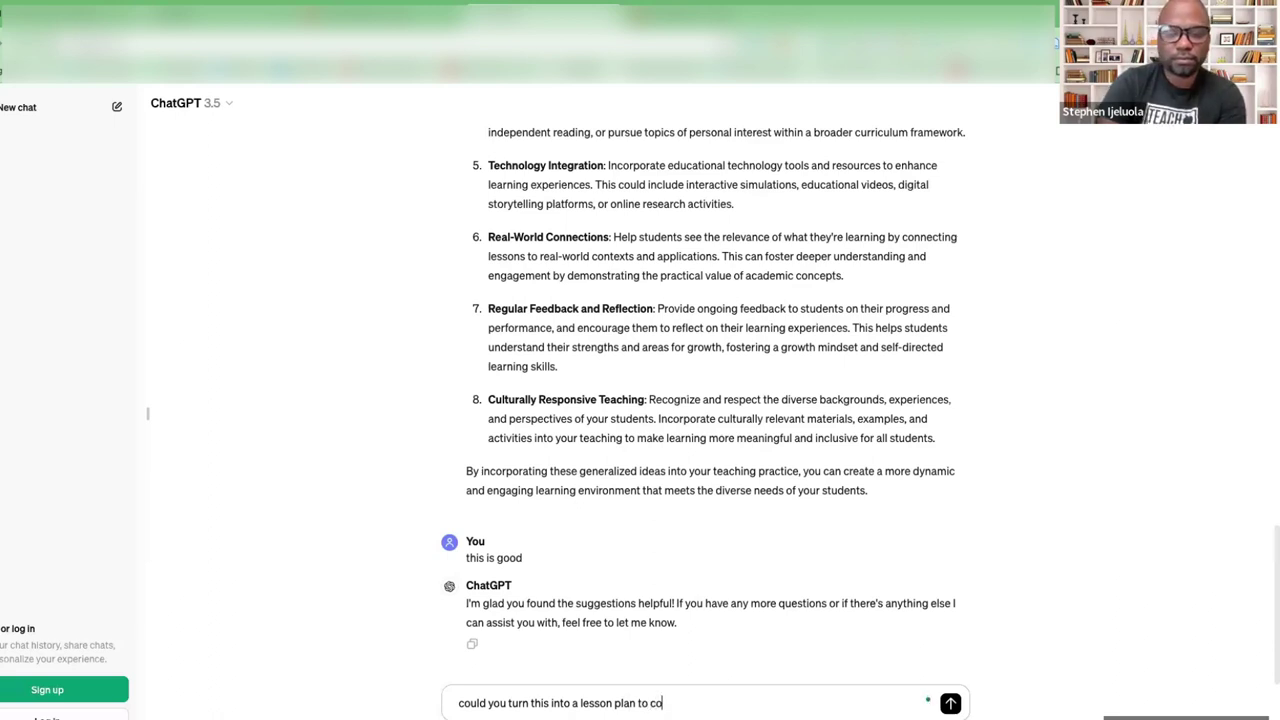
pyautogui.write('ver for thre')
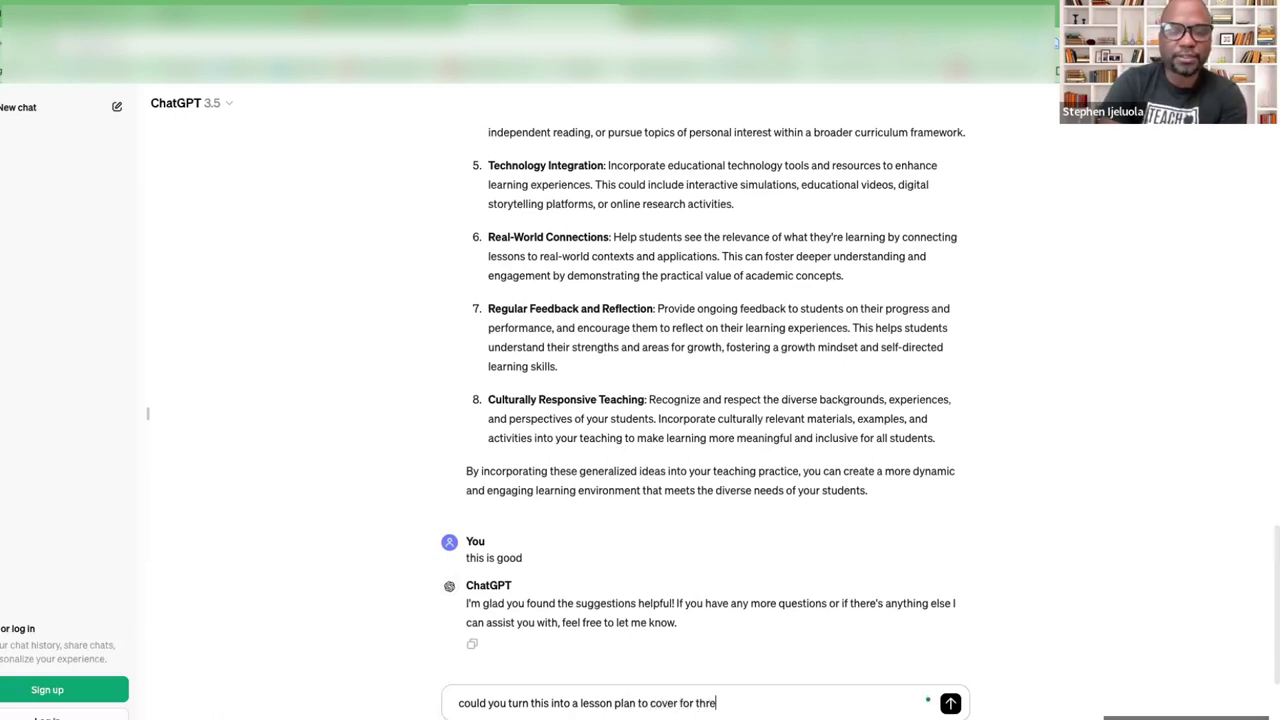
pyautogui.write('e weeks?')
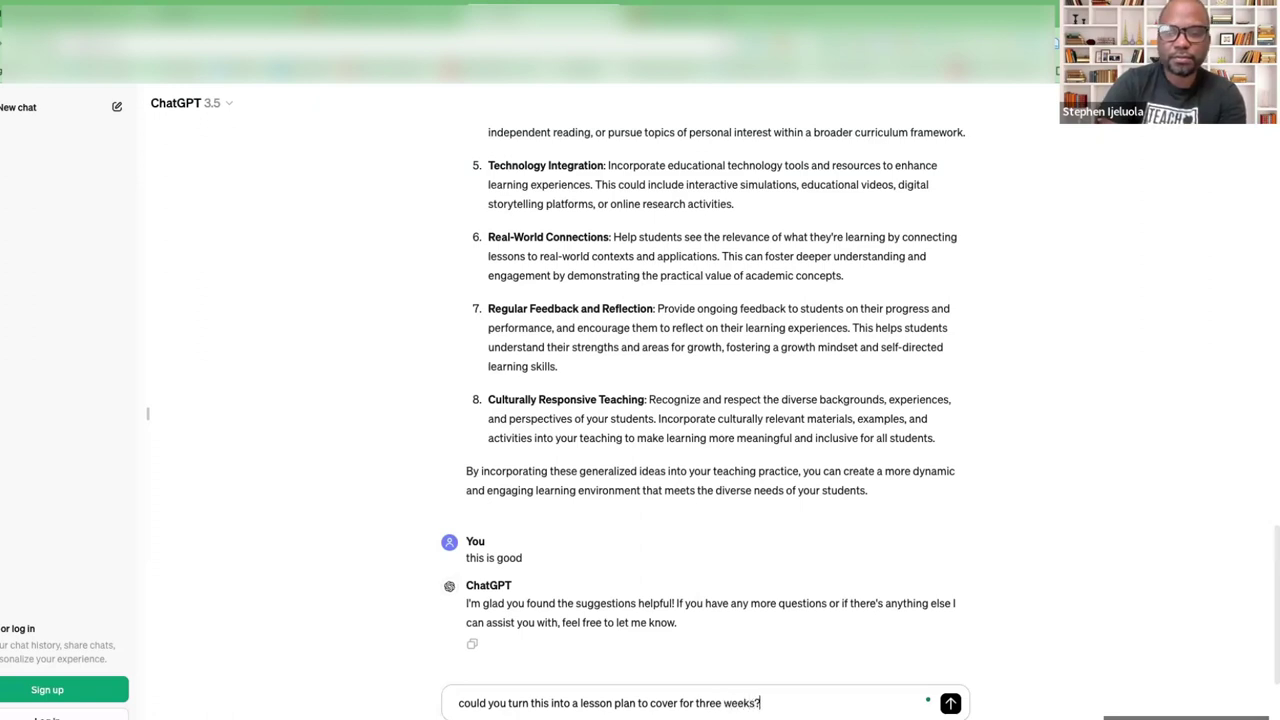
pyautogui.press('Return')
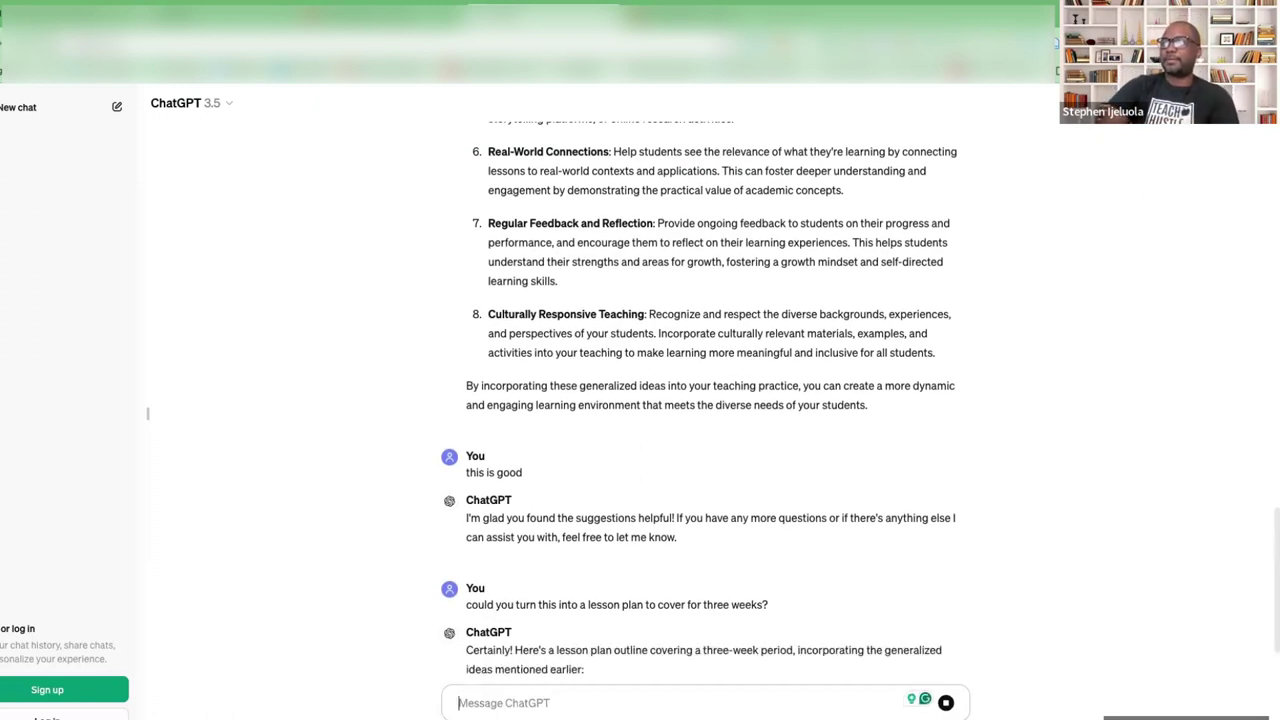
# Read through the three-week lesson plan from Week 1 to Week 3 and return to its beginning
pyautogui.scroll(-2, 536, 619)
pyautogui.scroll(-4, 536, 619)
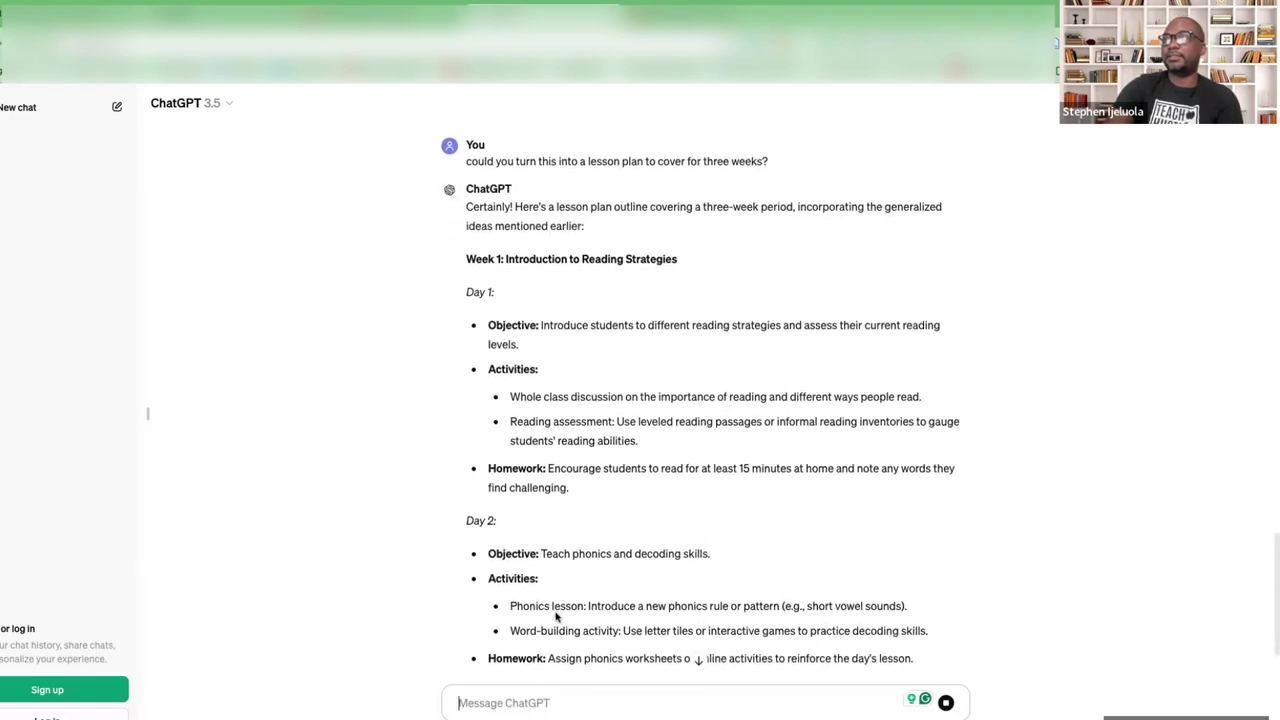
pyautogui.scroll(-2, 515, 545)
pyautogui.scroll(-4, 571, 516)
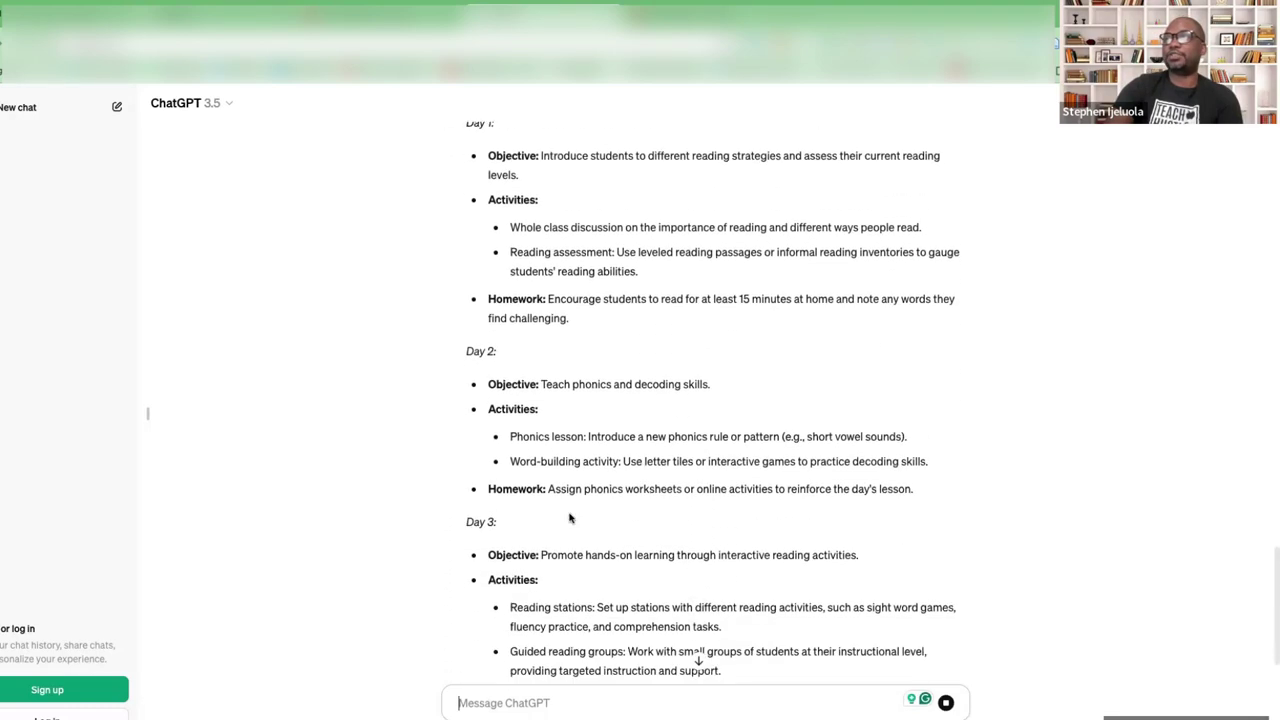
pyautogui.scroll(-3, 490, 499)
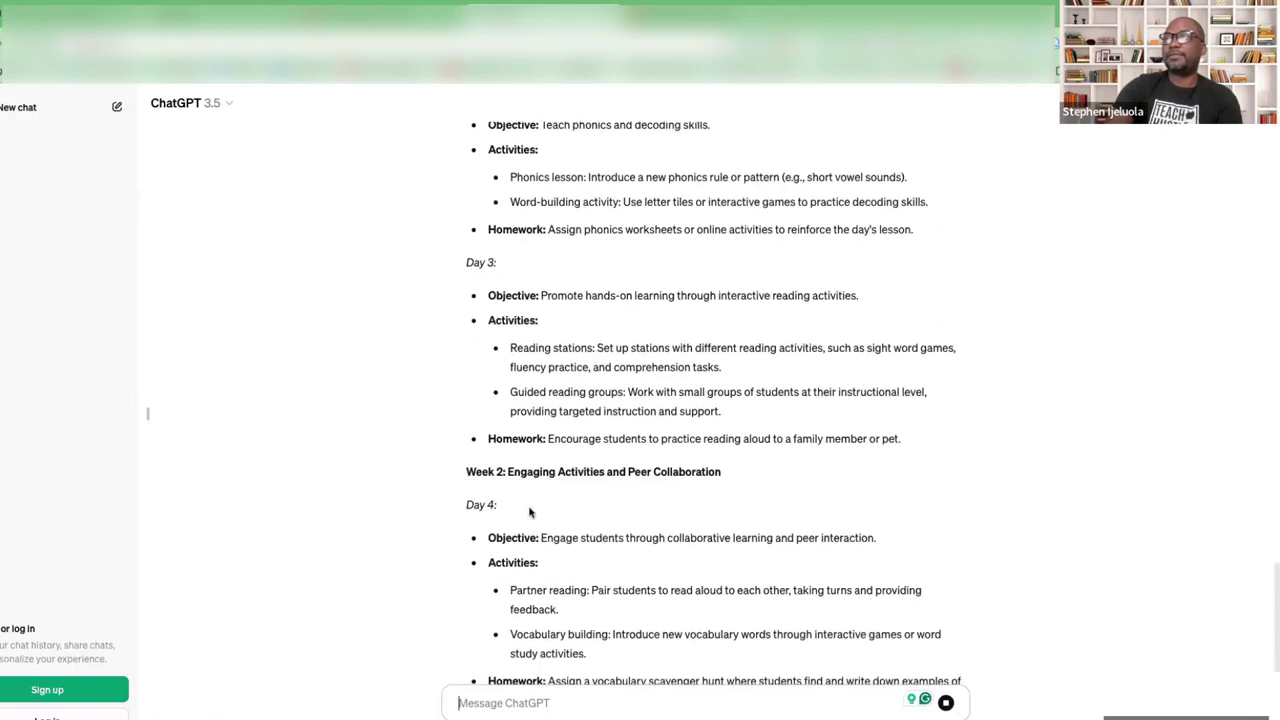
pyautogui.scroll(-4, 500, 560)
pyautogui.scroll(-1, 522, 572)
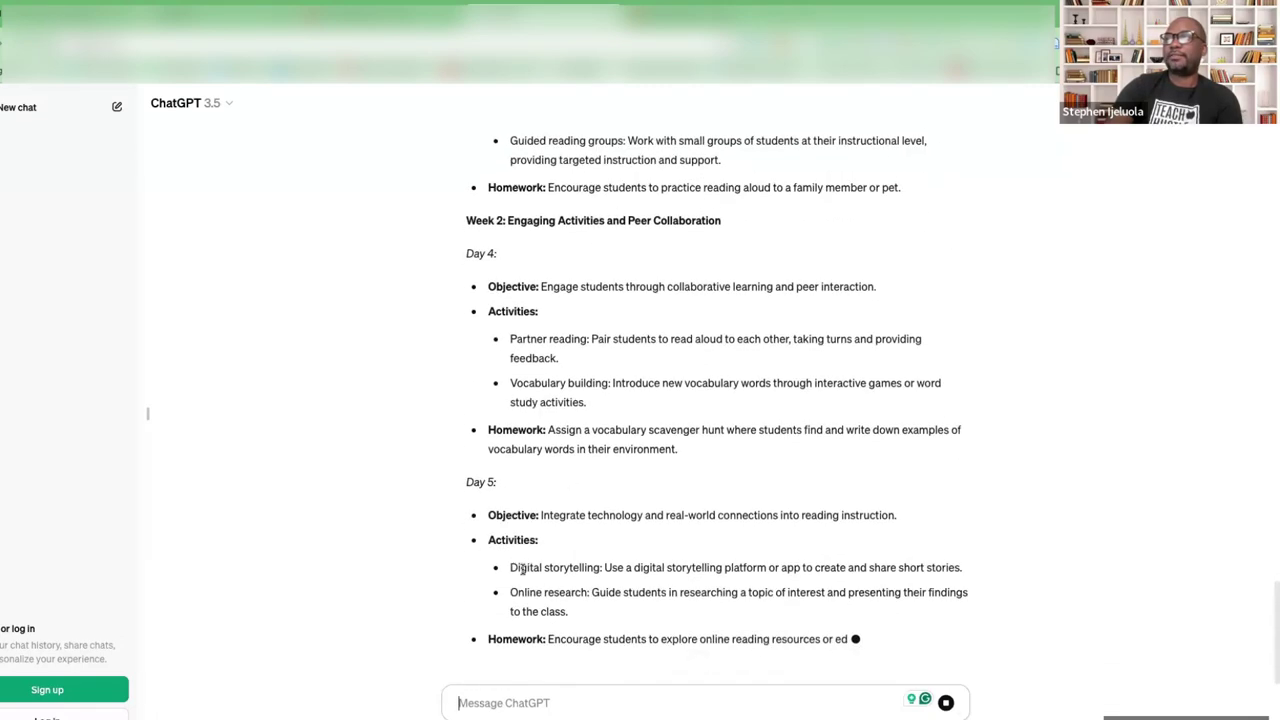
pyautogui.scroll(-3, 531, 566)
pyautogui.scroll(-3, 529, 560)
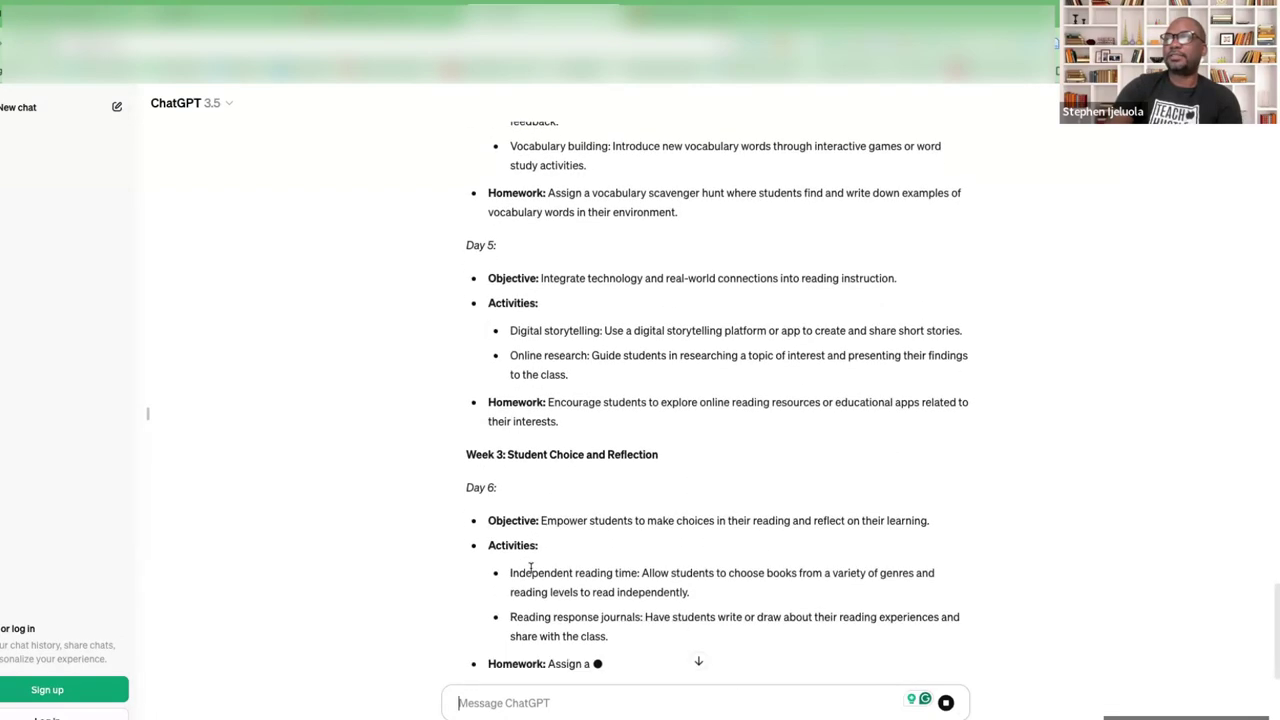
pyautogui.scroll(-4, 582, 608)
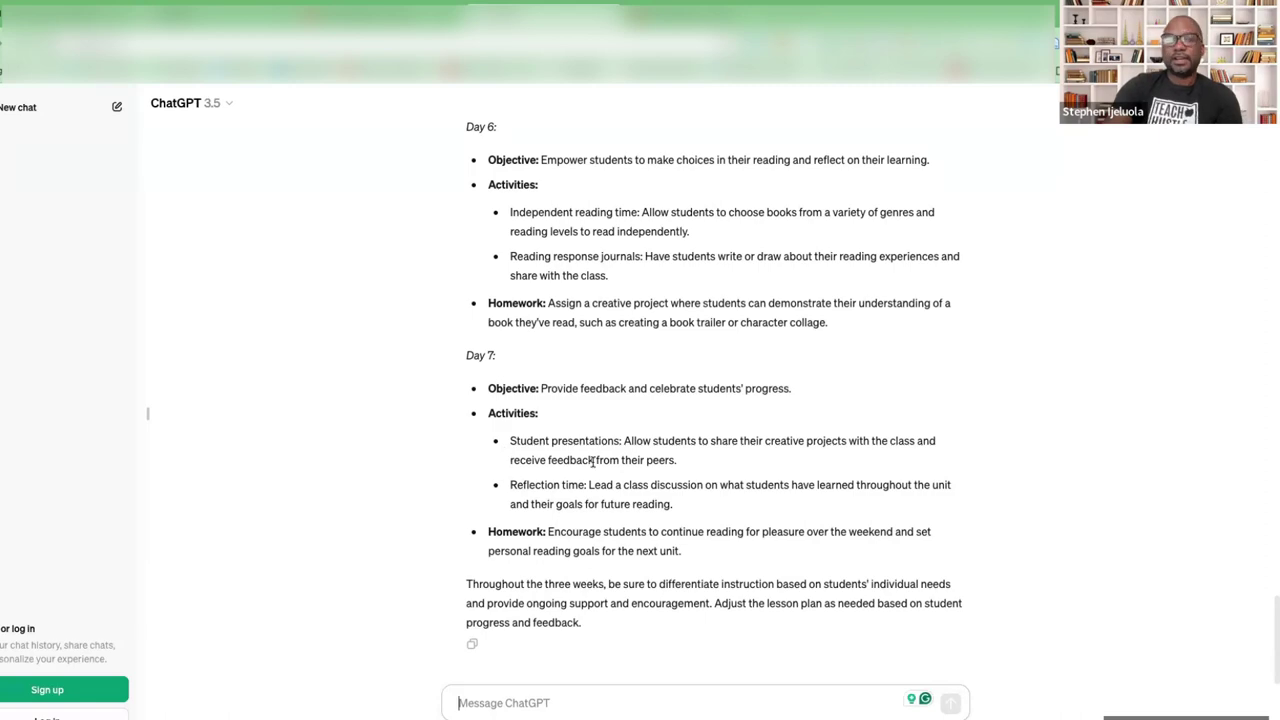
pyautogui.scroll(20, 592, 461)
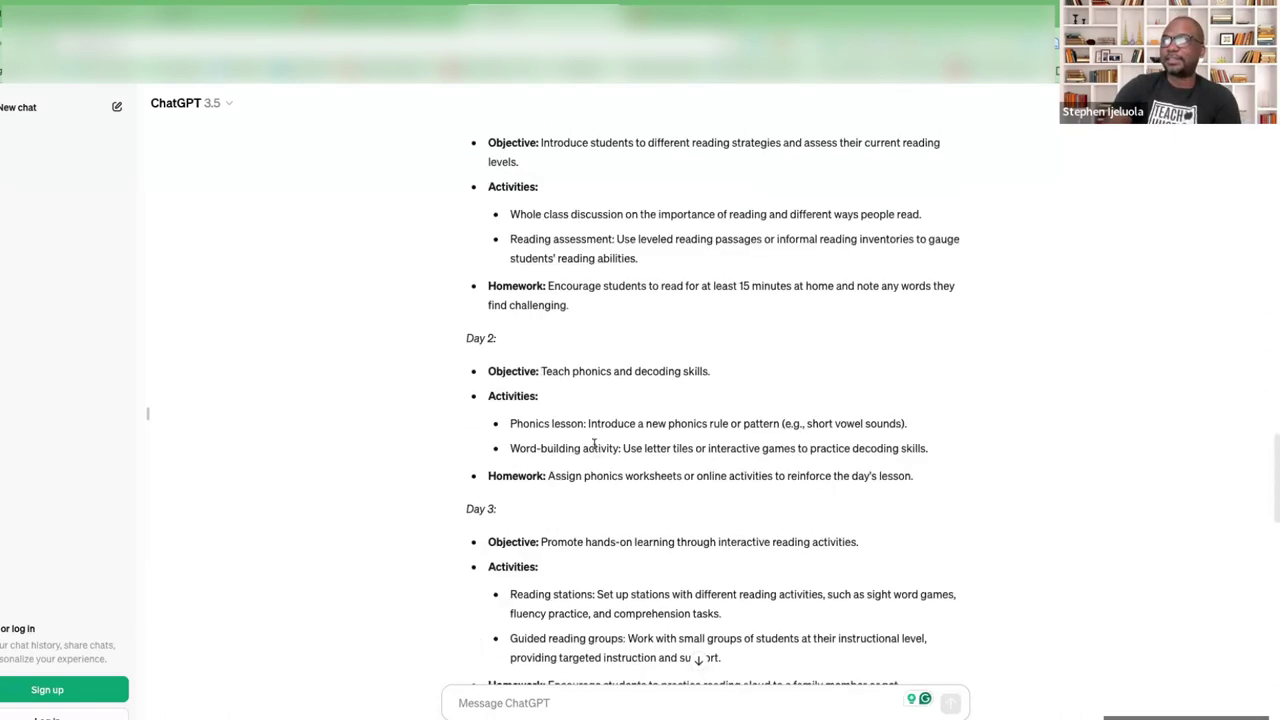
pyautogui.scroll(2, 594, 449)
pyautogui.scroll(-1, 590, 455)
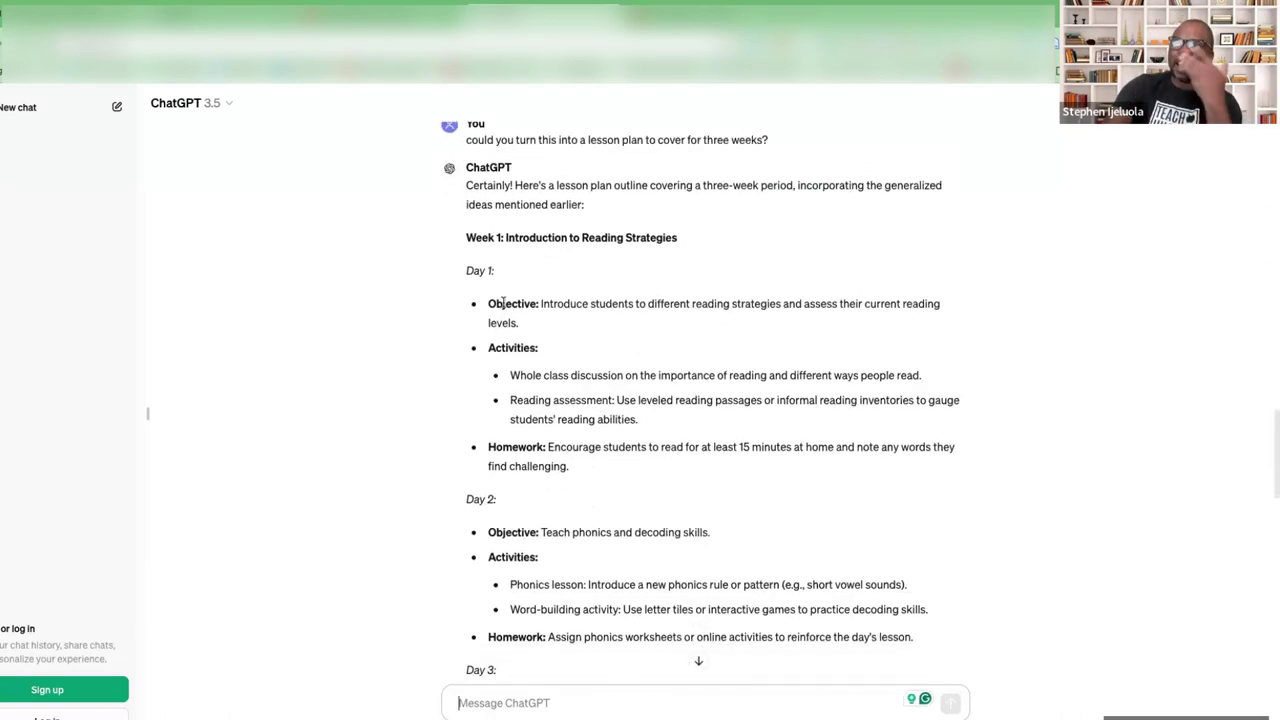
pyautogui.scroll(-1, 550, 455)
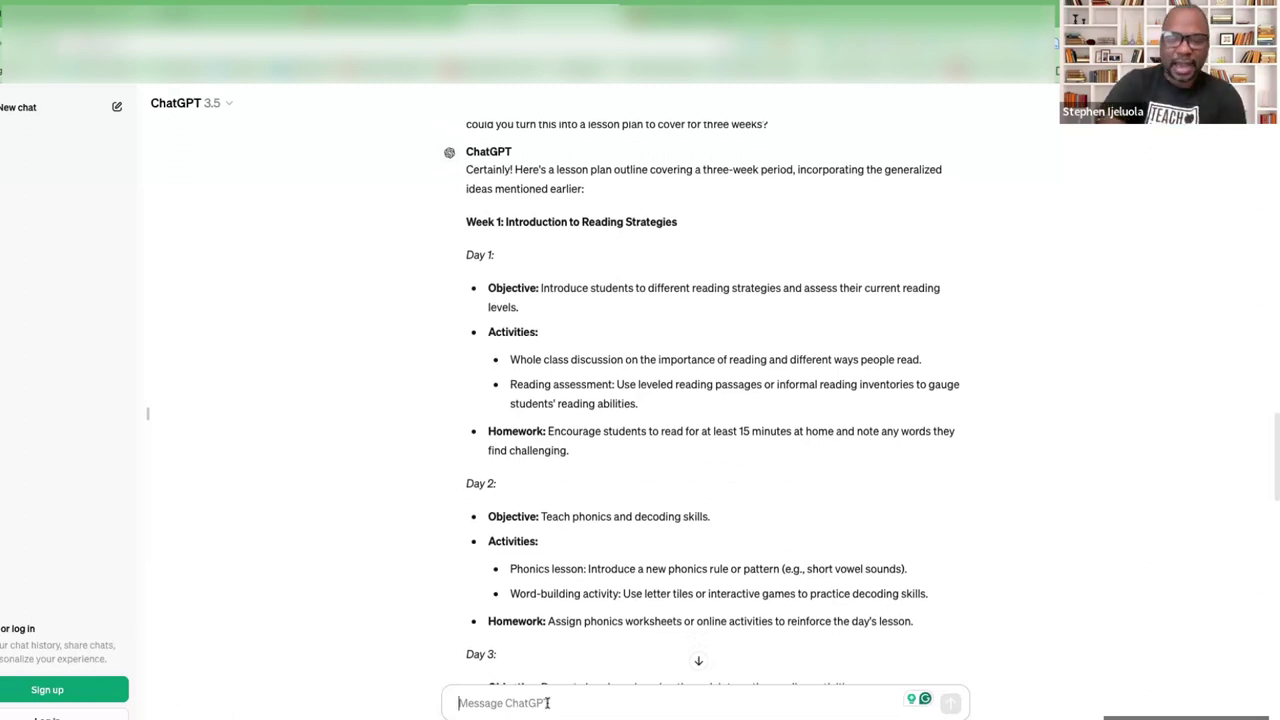
# Send the request "kindly put them in a table" to reformat the three-week lesson plan
pyautogui.write('kindly ')
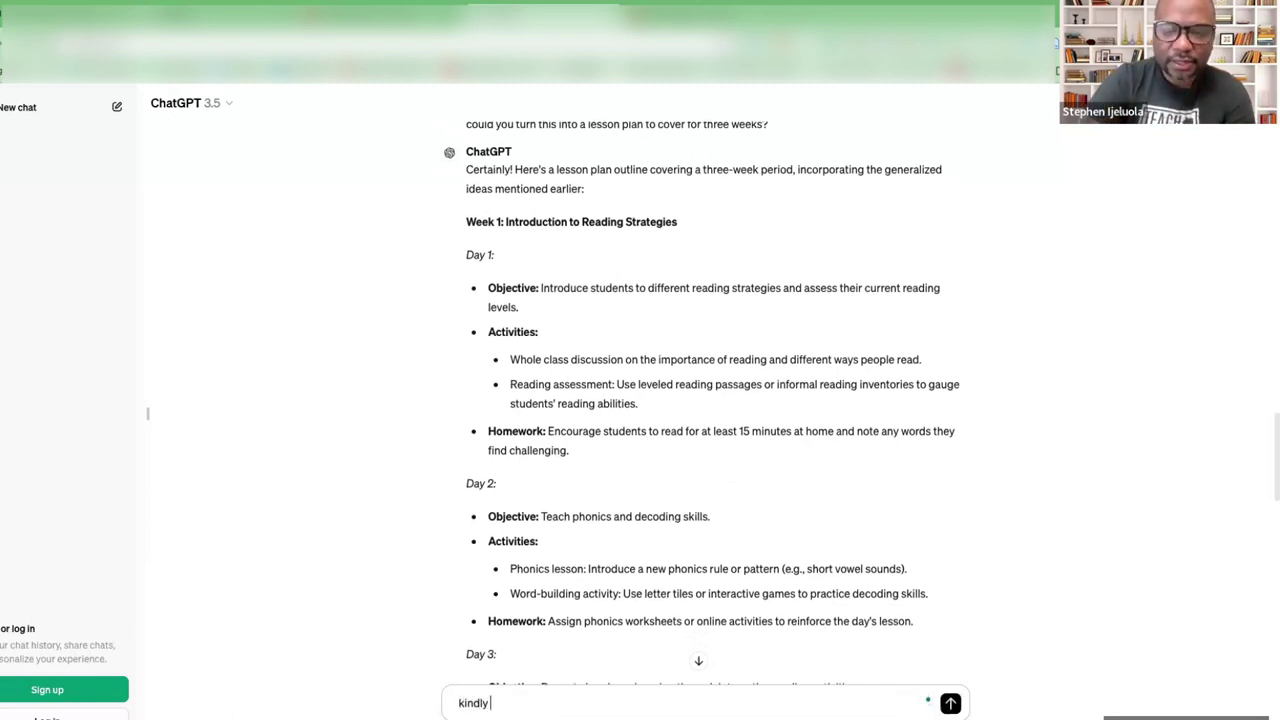
pyautogui.write('put')
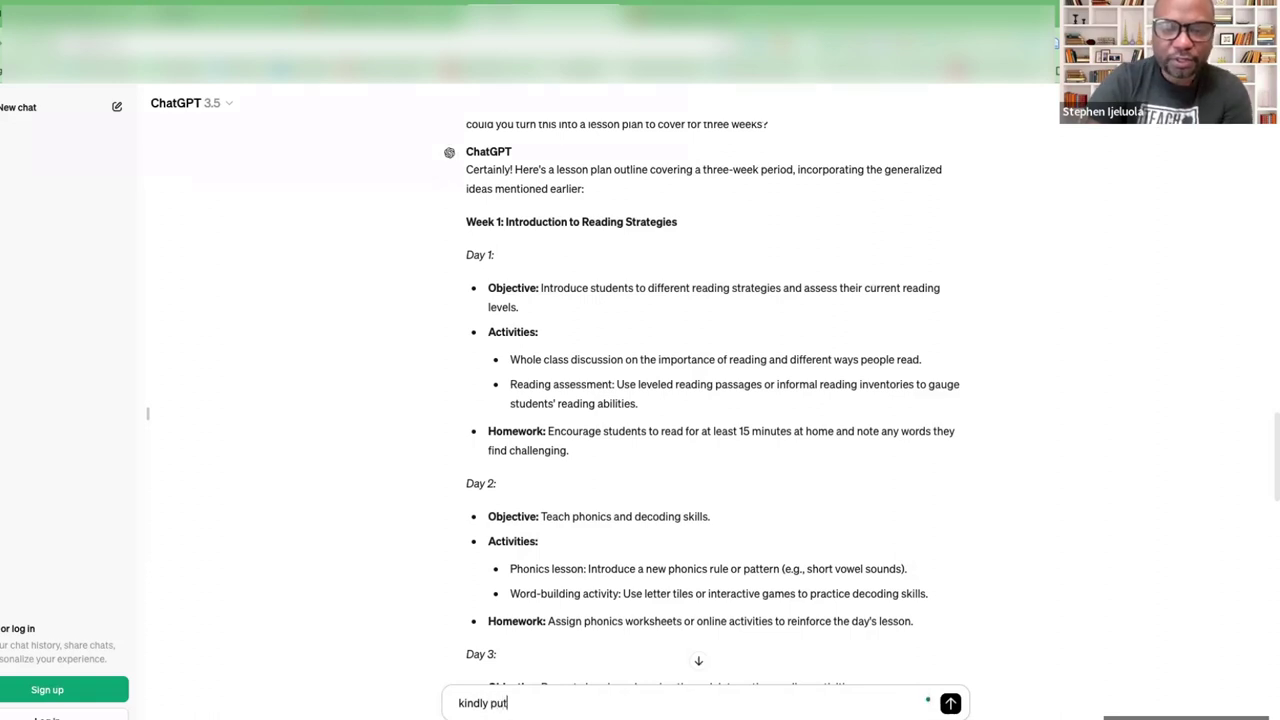
pyautogui.write(' them in ')
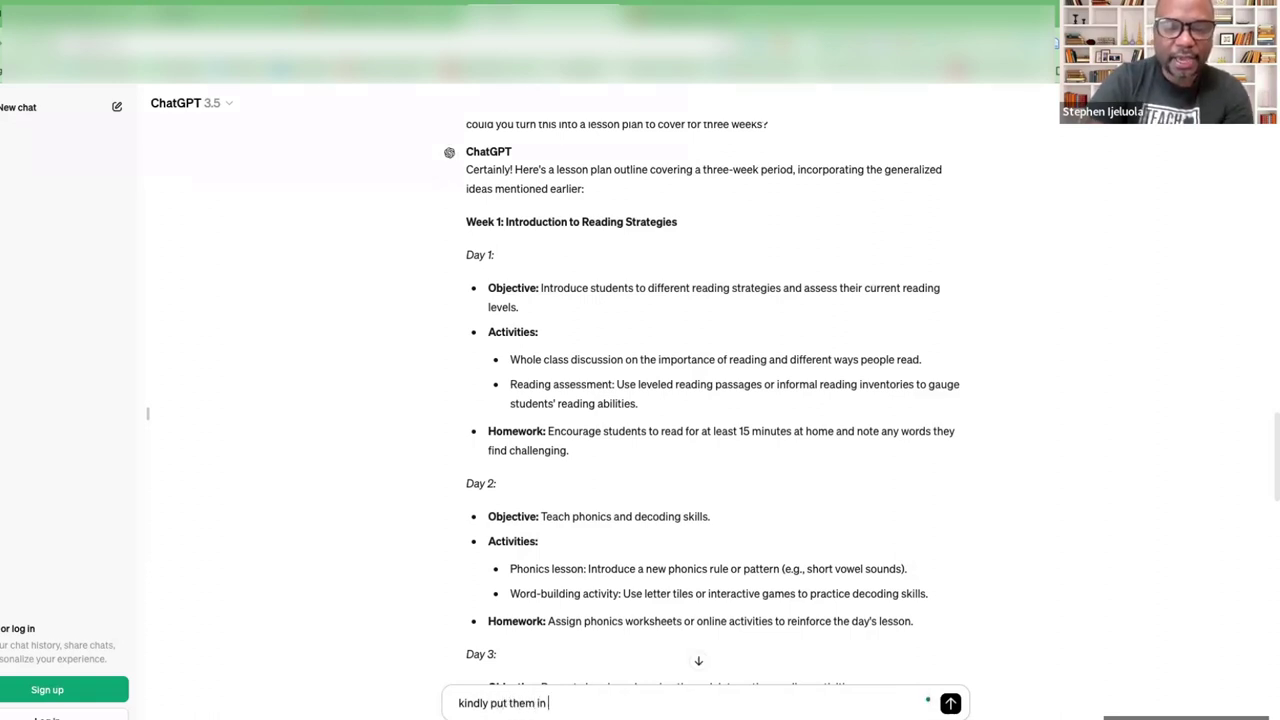
pyautogui.write('a table ')
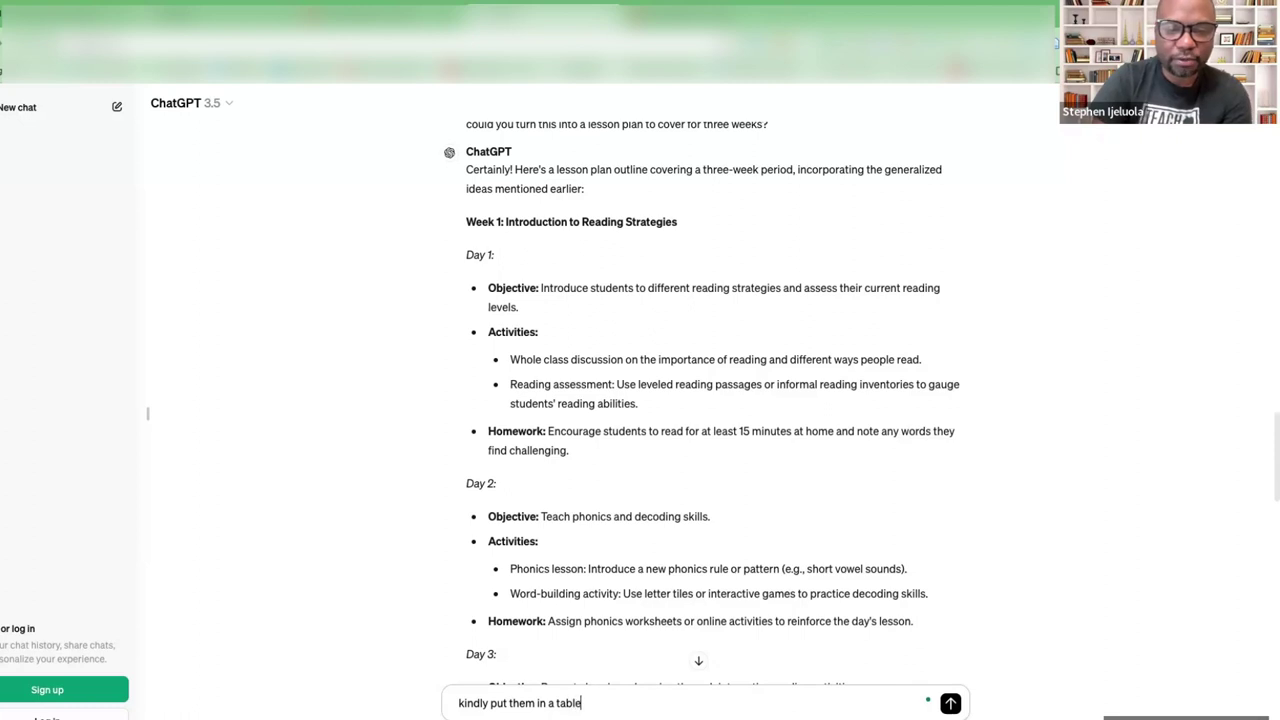
pyautogui.write('with')
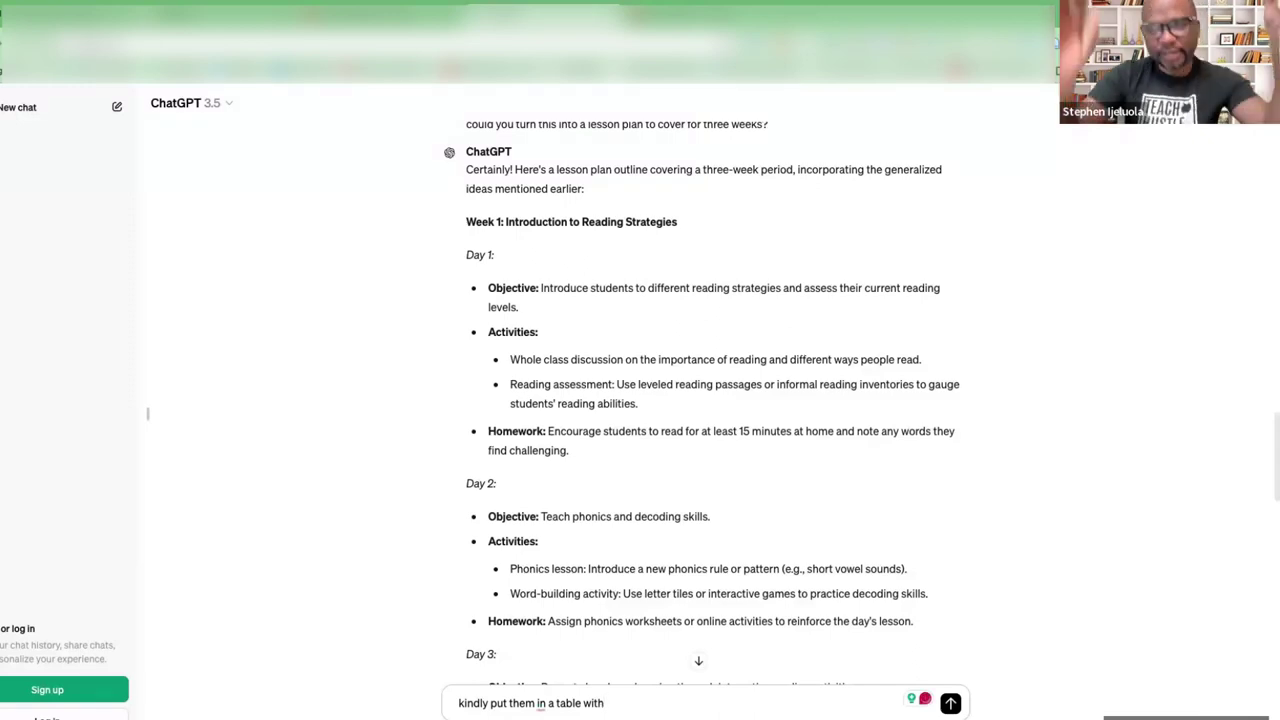
pyautogui.press('BackSpace')
pyautogui.press('BackSpace')
pyautogui.press('BackSpace')
pyautogui.press('BackSpace')
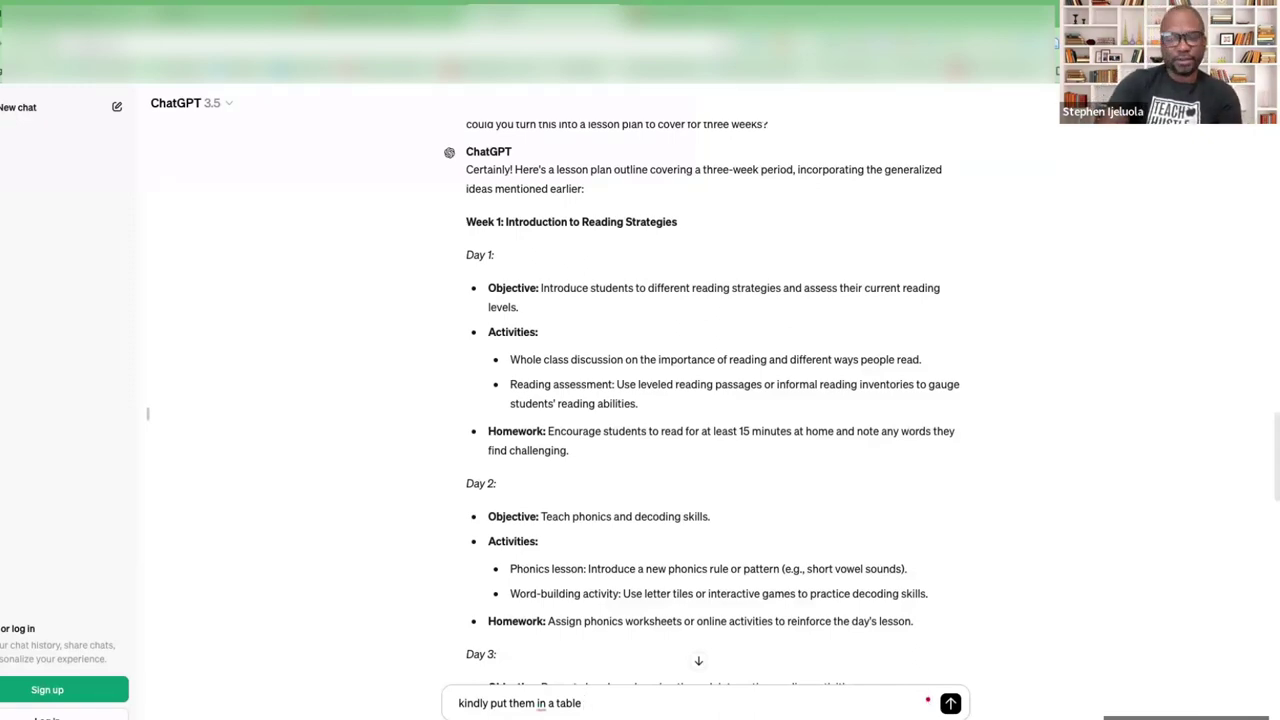
pyautogui.press('Return')
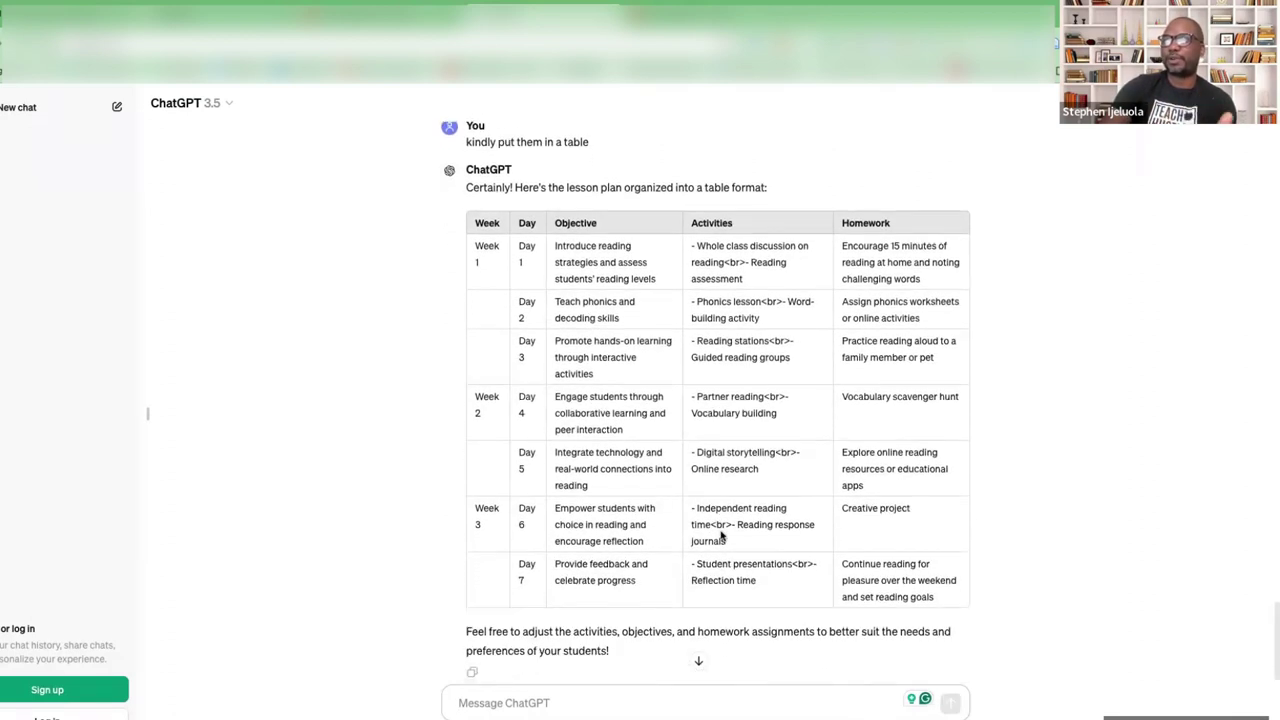
# Review the lesson plan table and send the follow-up "can you include outdoor activities to support this?"
pyautogui.scroll(2, 651, 500)
pyautogui.scroll(-2, 651, 506)
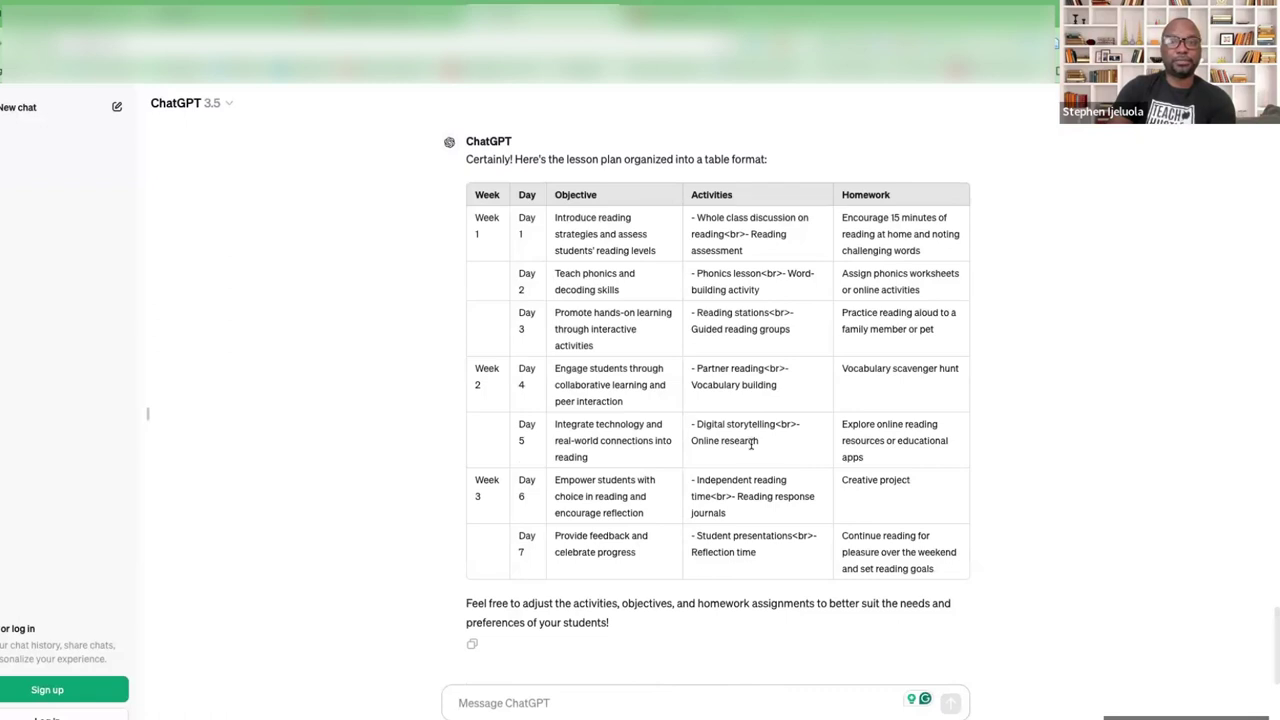
pyautogui.click(615, 703)
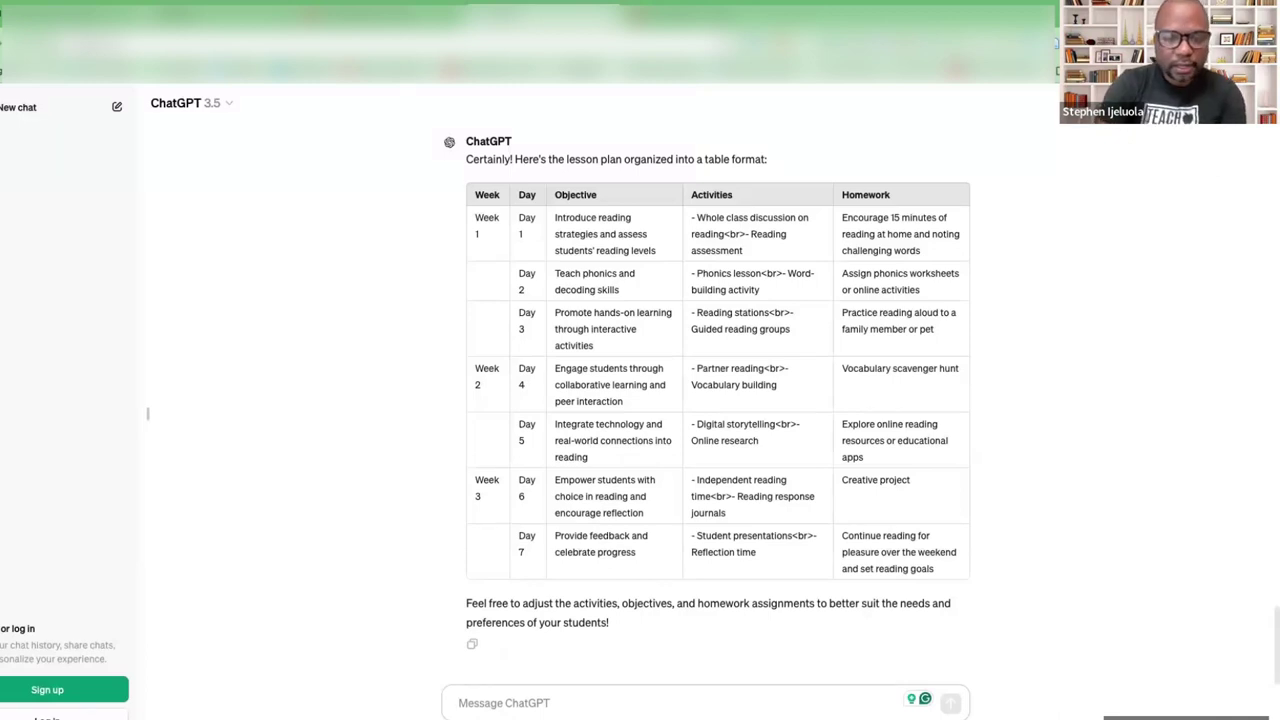
pyautogui.write('can you inc')
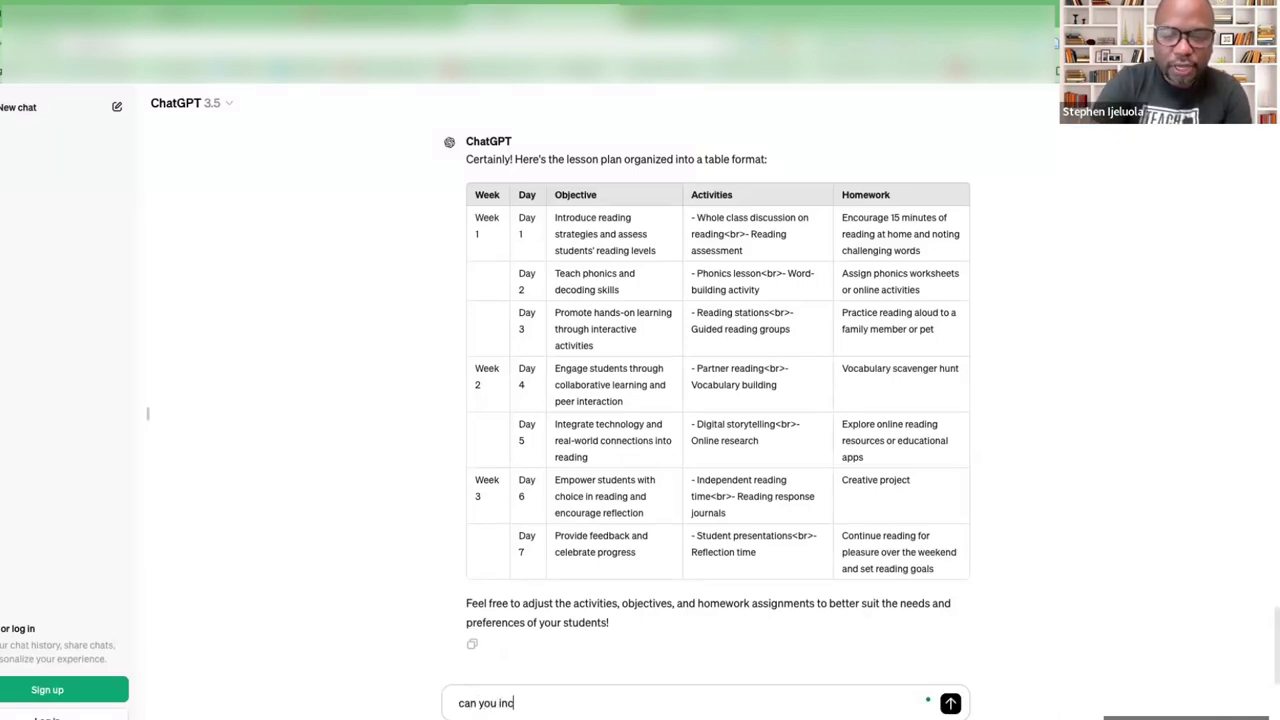
pyautogui.write('lude out')
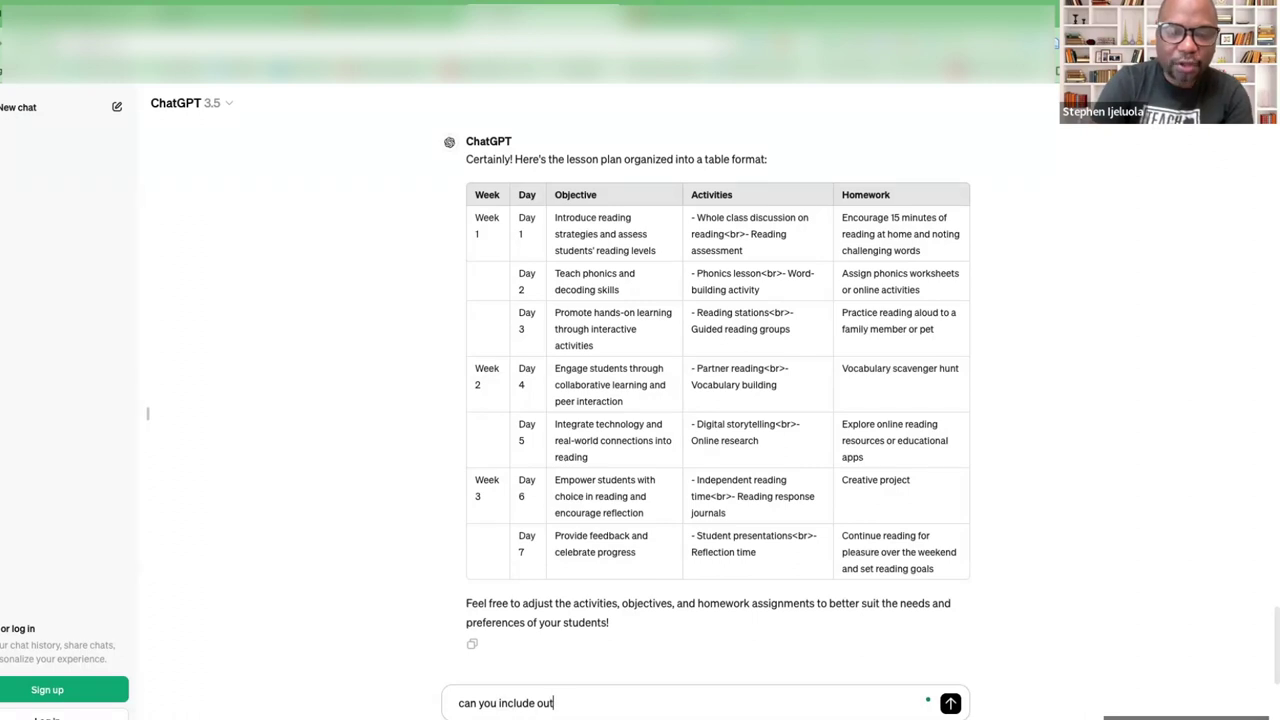
pyautogui.write('door a')
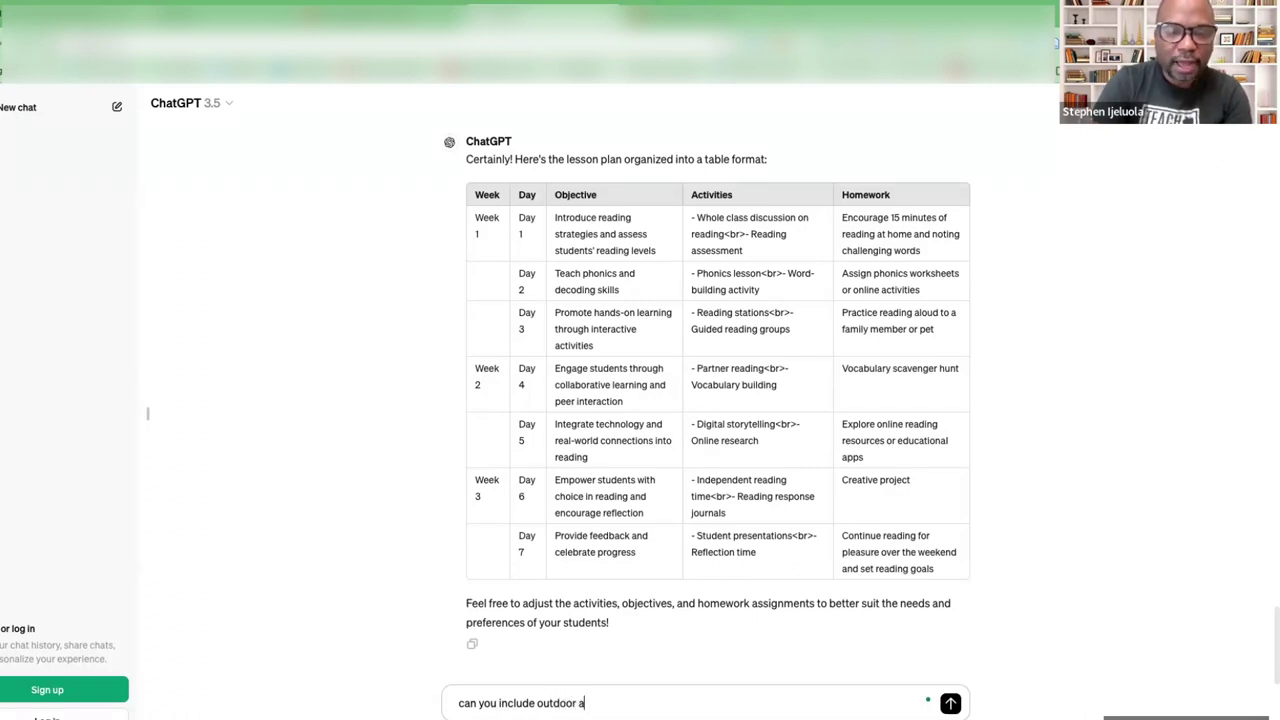
pyautogui.write('ctivities')
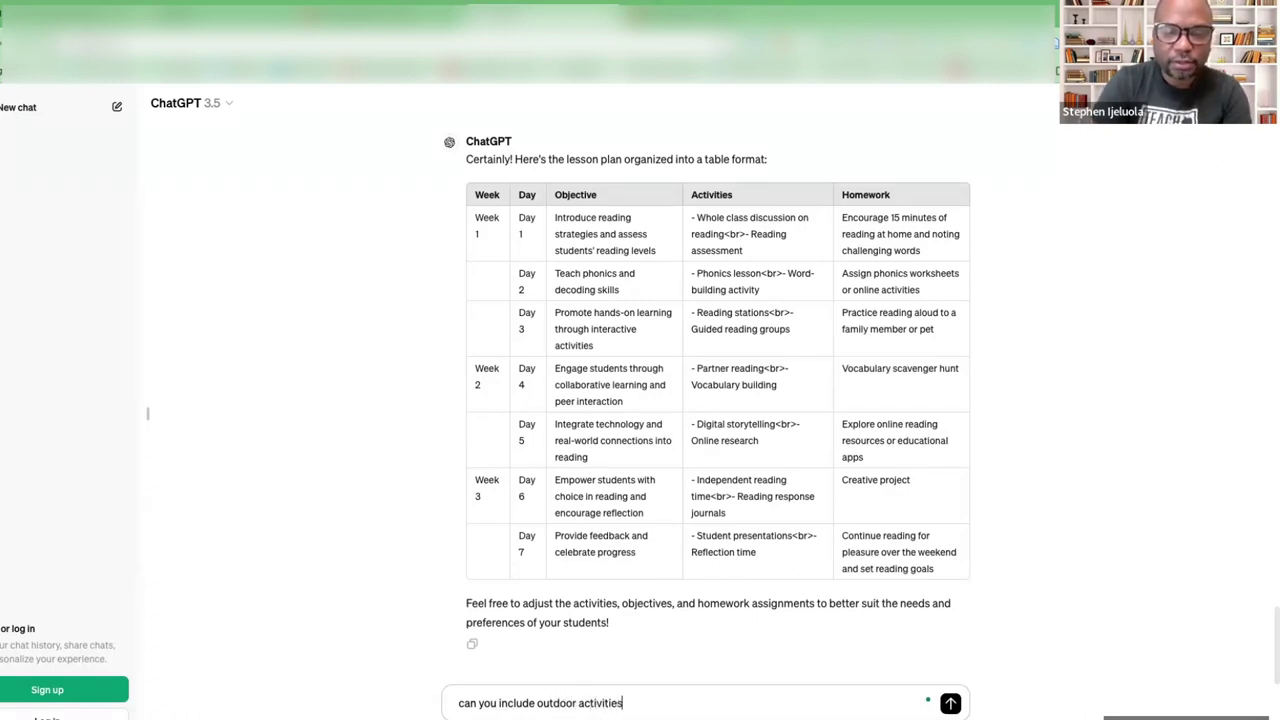
pyautogui.write(' to support this?')
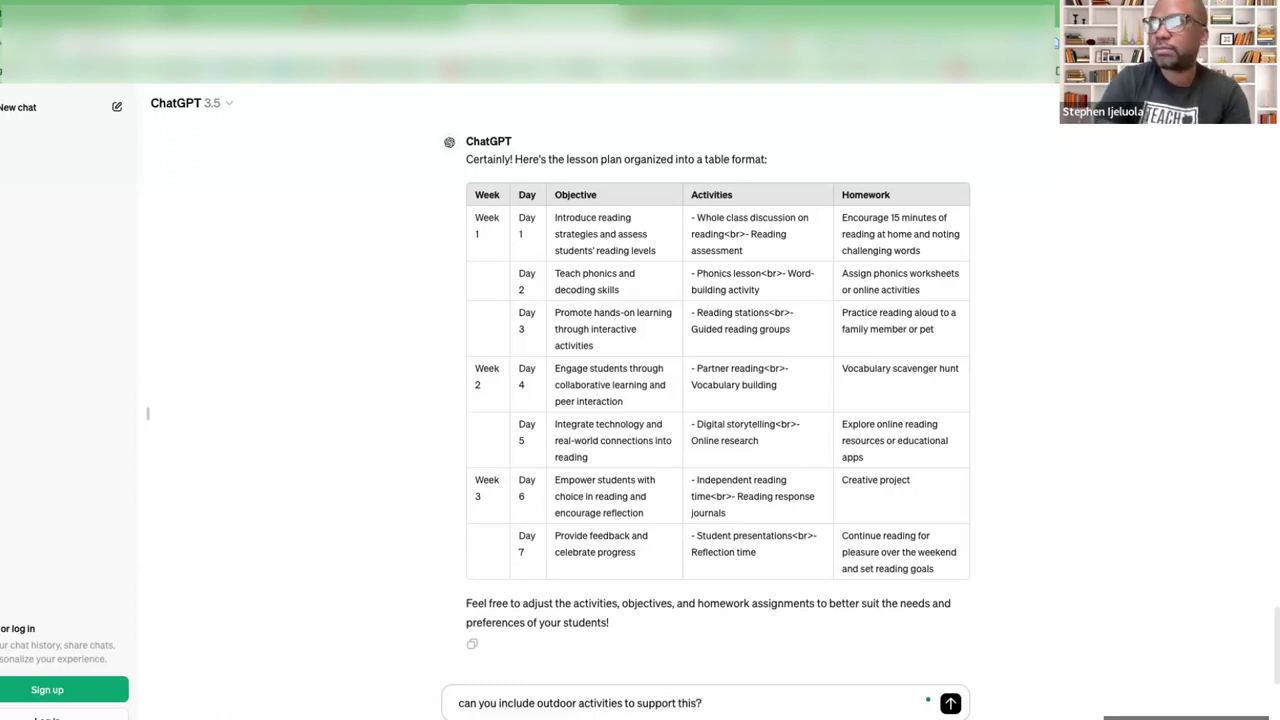
pyautogui.press('Return')
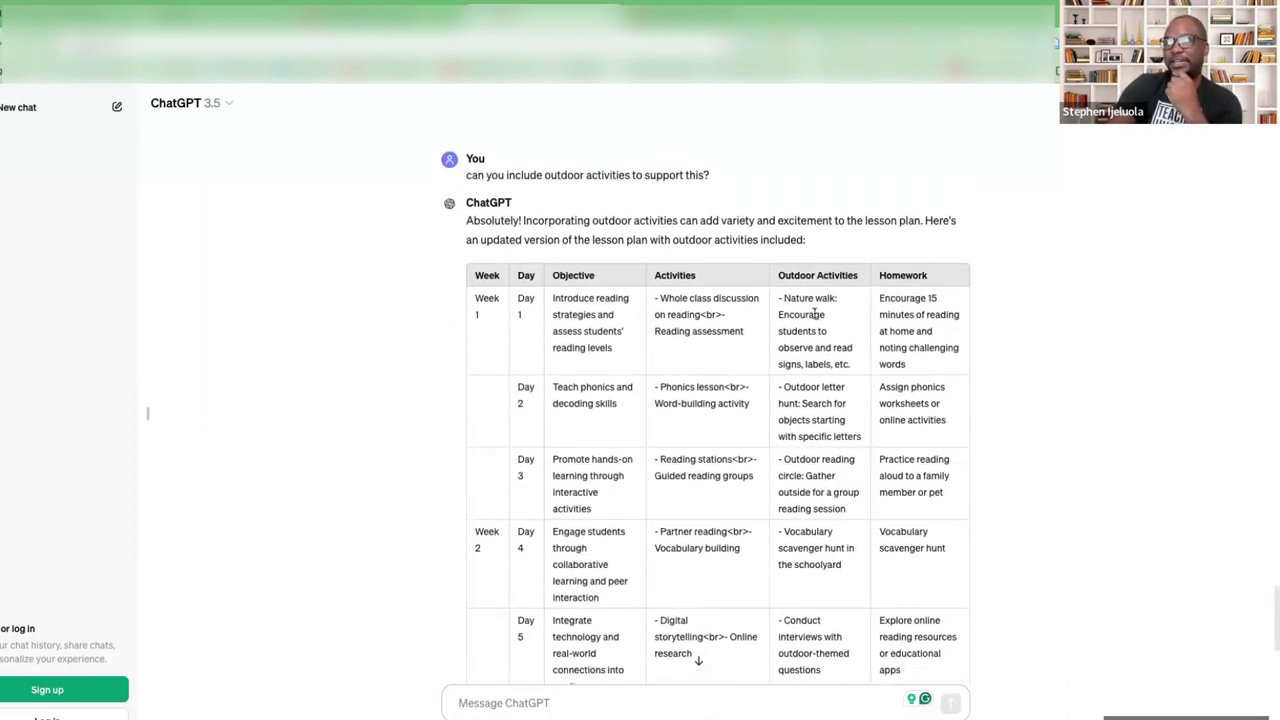
# Write a new message: "Create a fifth grade lesson plan on science lessons on functions of roots ,the lesson should be thirty minutes,"
pyautogui.scroll(-2, 782, 540)
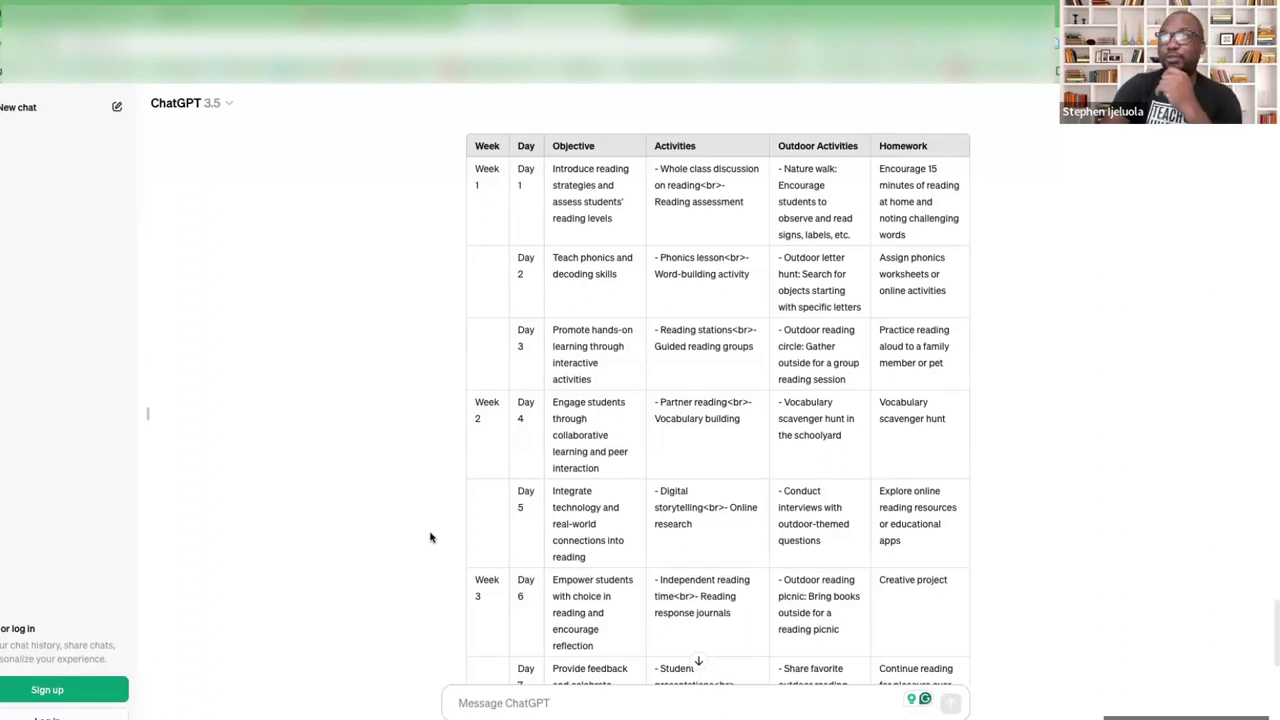
pyautogui.scroll(-1, 430, 538)
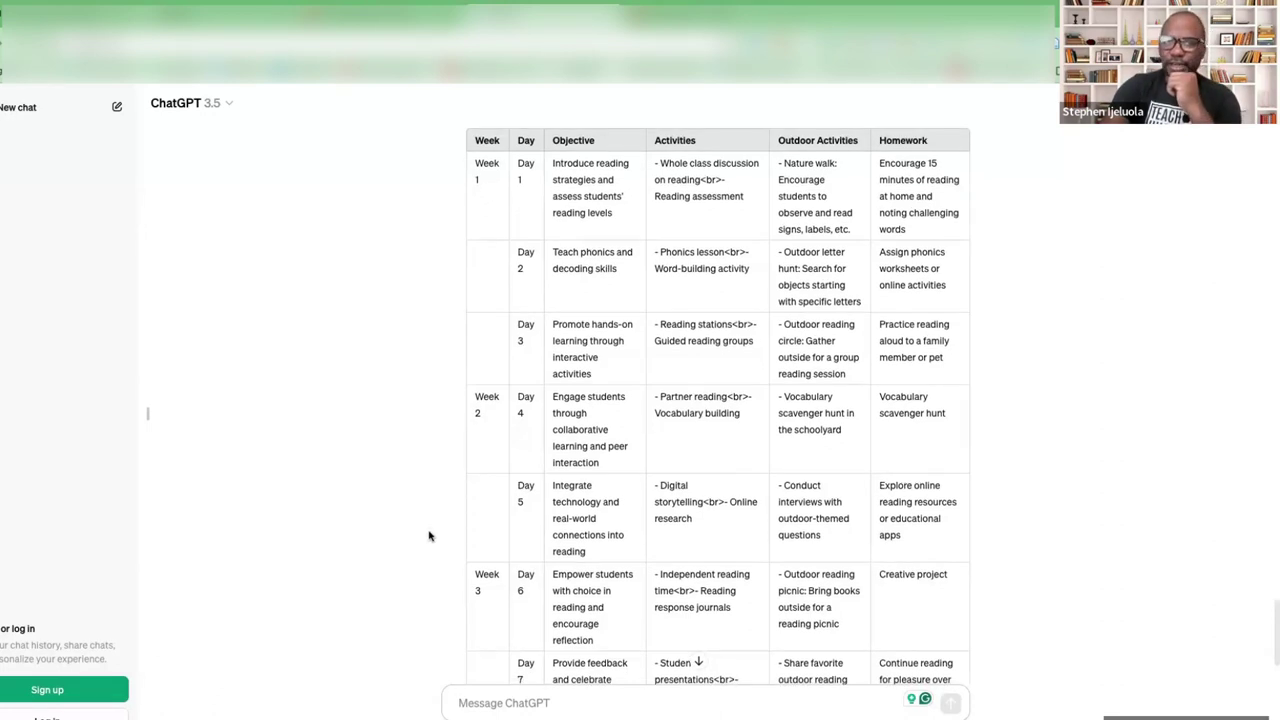
pyautogui.scroll(-2, 430, 537)
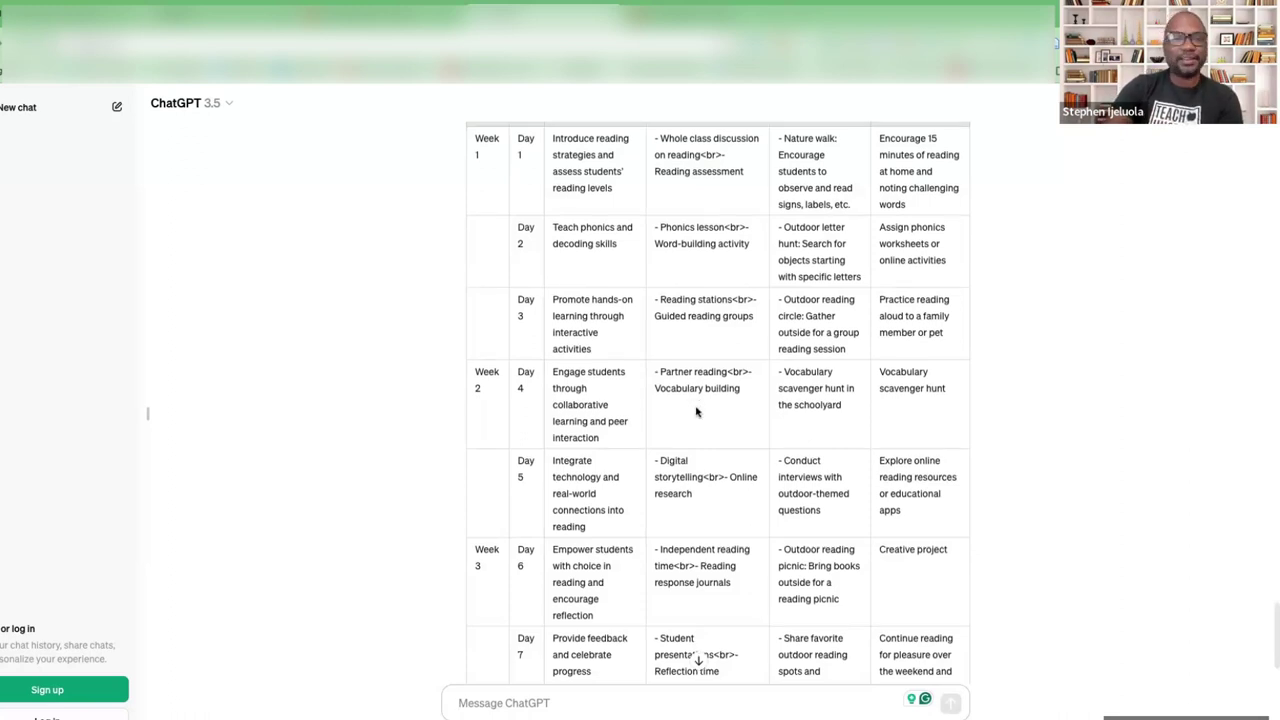
pyautogui.scroll(-1, 694, 409)
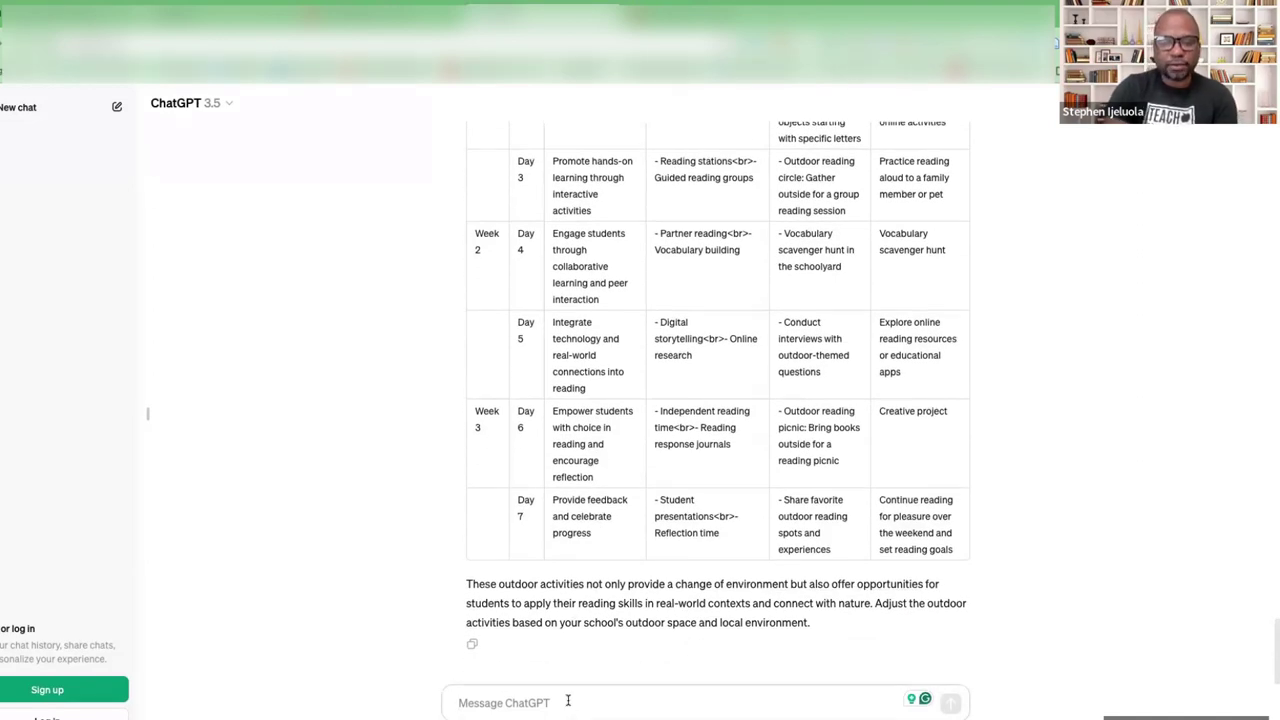
pyautogui.write('Create a fifth grade lesson plan  on science lessons on functions of roots ,the lesson should be thirty minutes,')
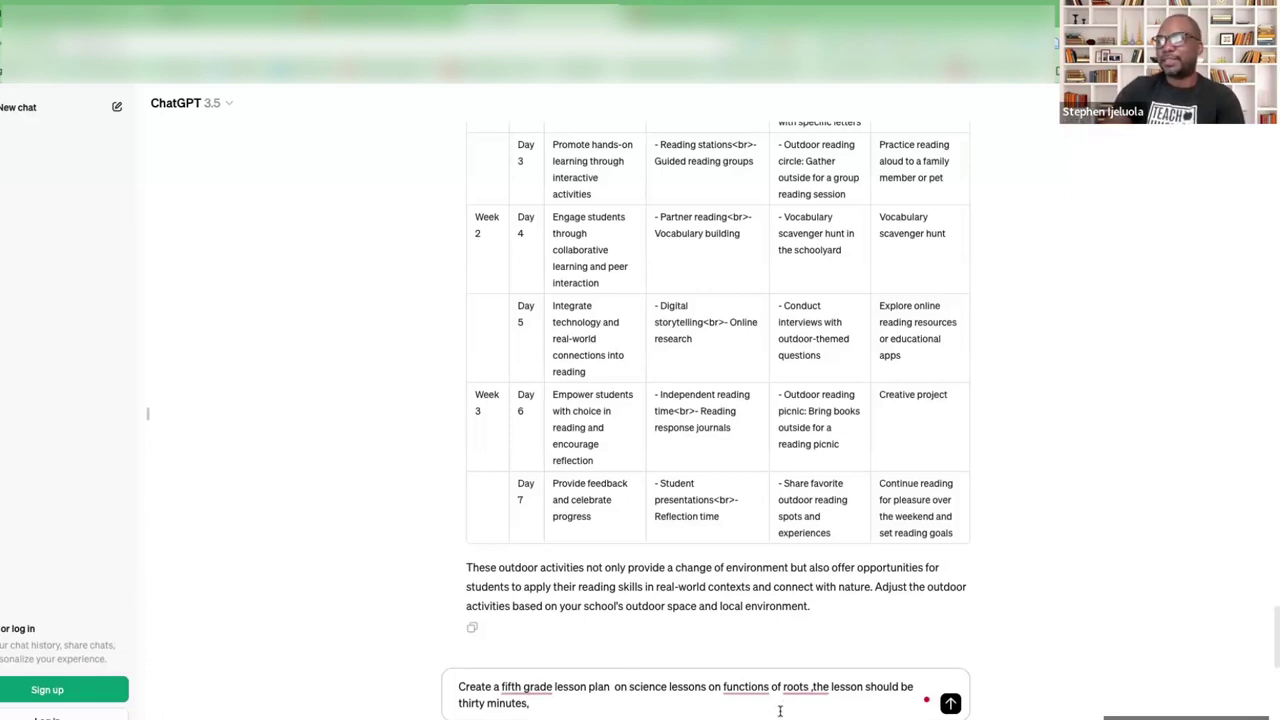
# Correct the spacing around the comma after "roots" in the drafted message and send it
pyautogui.moveTo(815, 688)
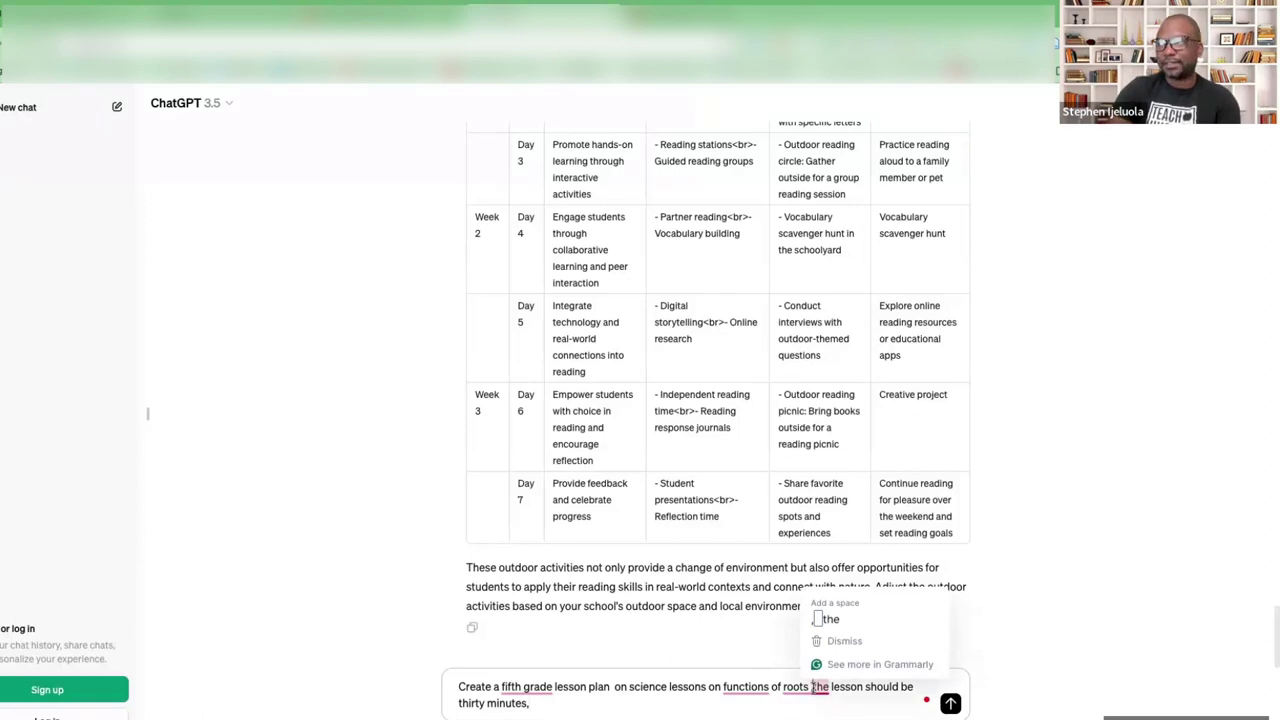
pyautogui.click(815, 687)
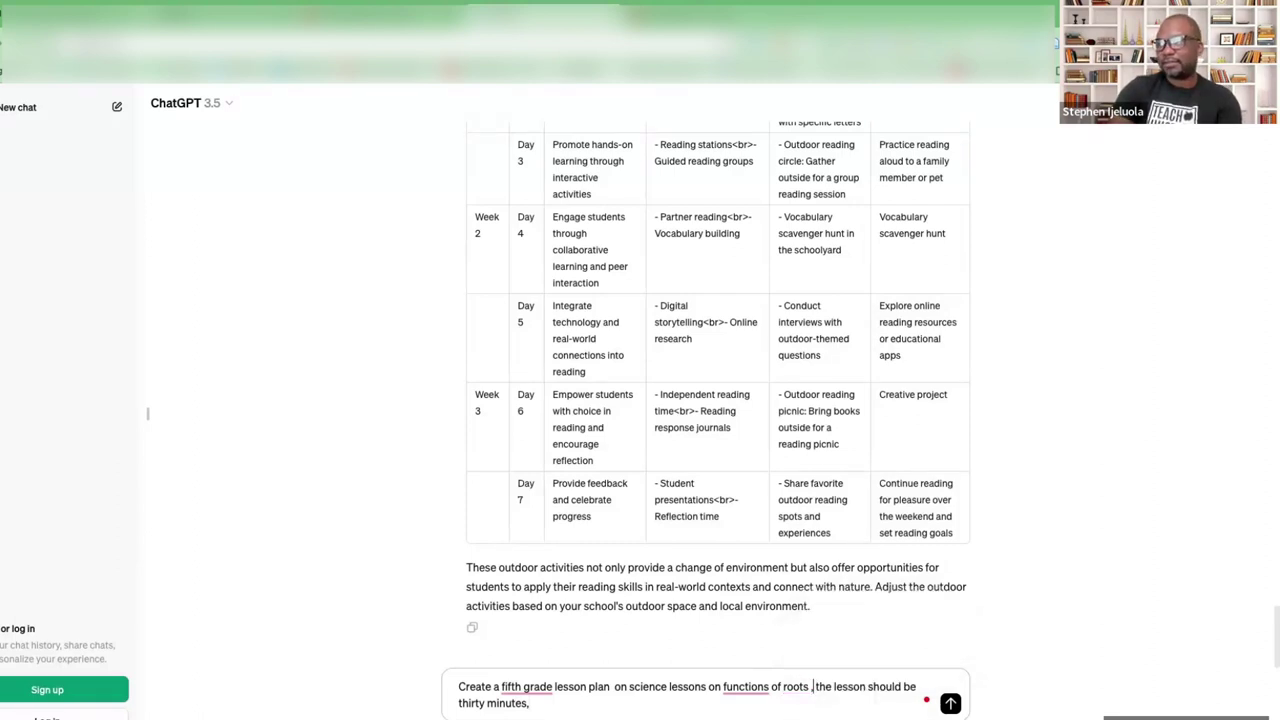
pyautogui.press('BackSpace')
pyautogui.press('BackSpace')
pyautogui.write(',')
pyautogui.press('Return')
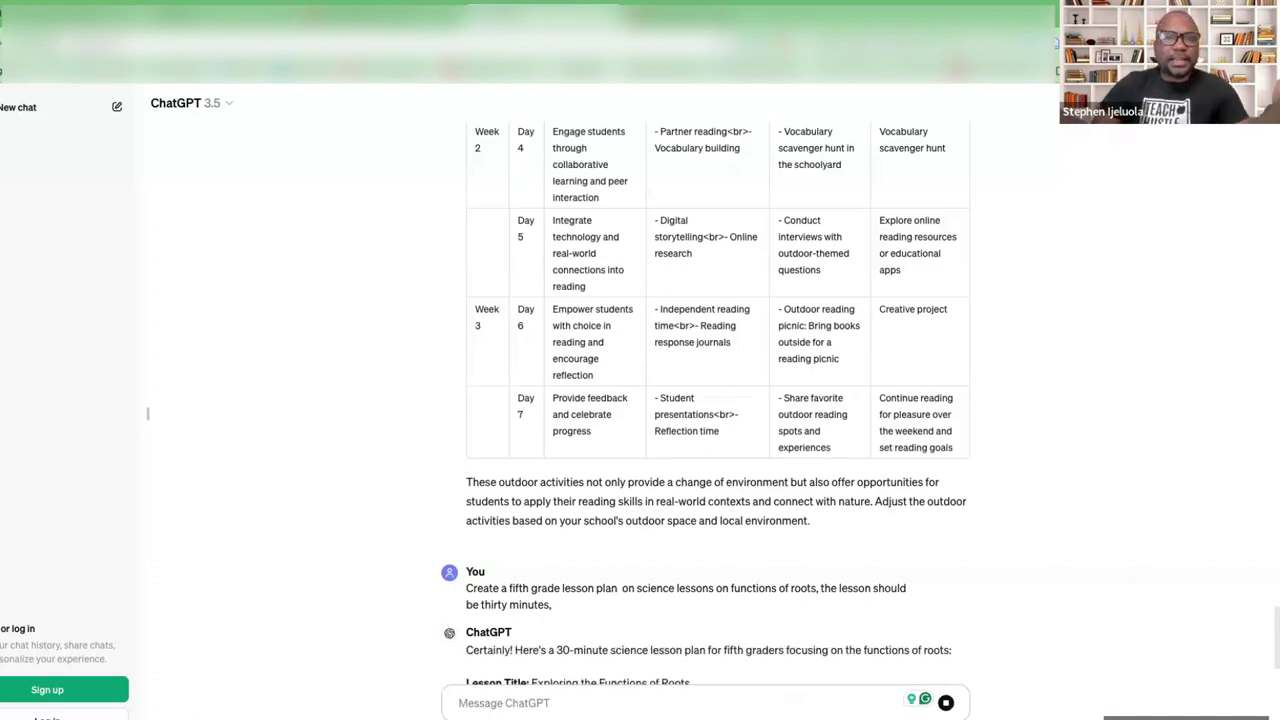
# Examine the opening sections of the functions-of-roots lesson plan, including its title, duration, objective and materials
pyautogui.scroll(-5, 289, 211)
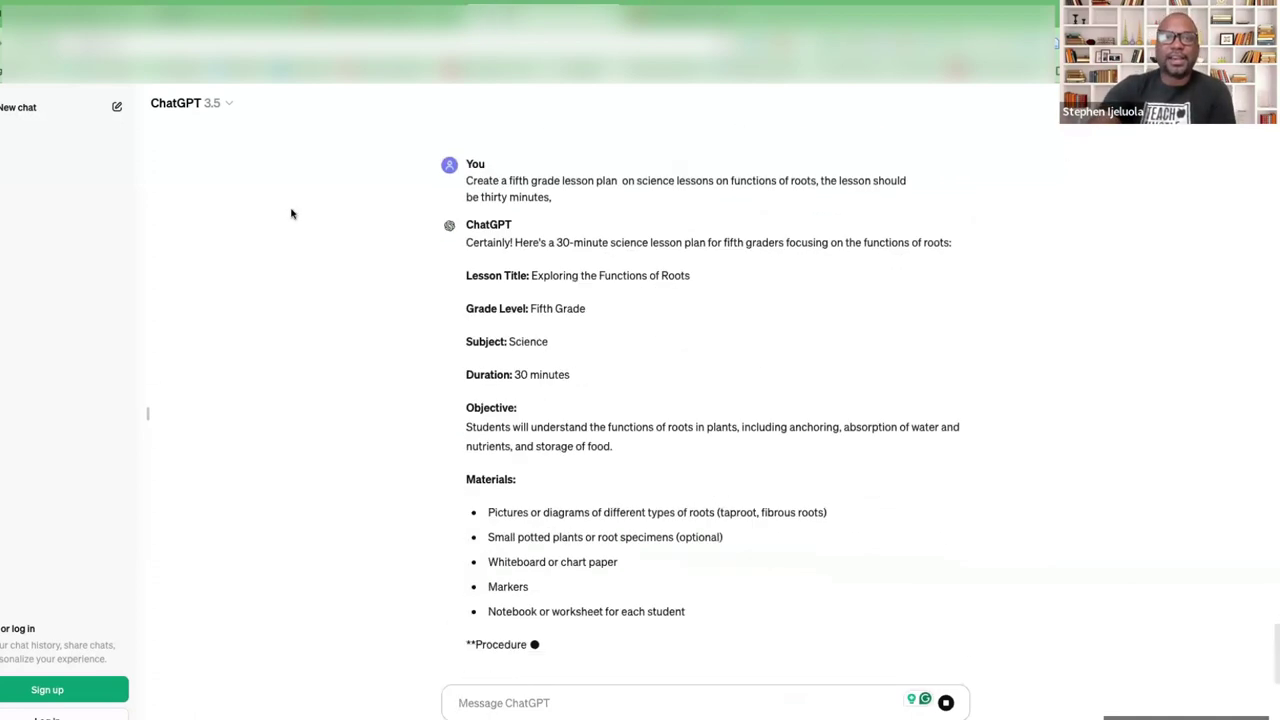
pyautogui.scroll(-1, 534, 583)
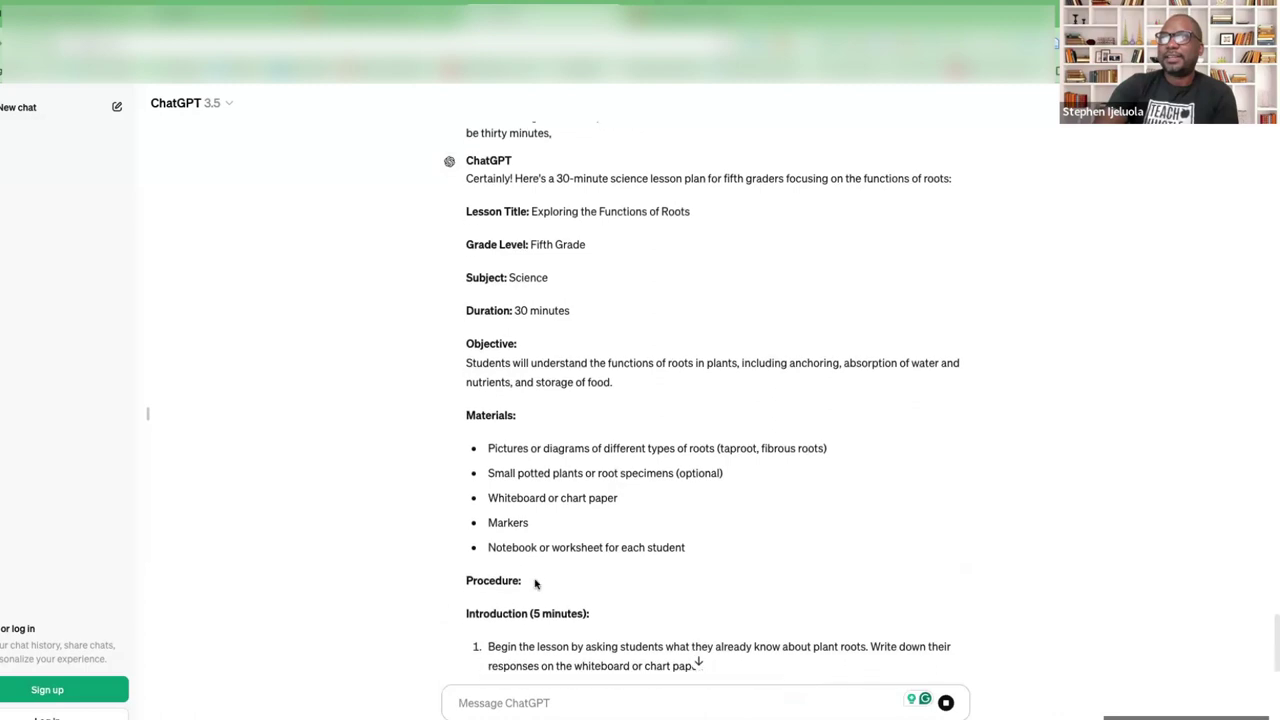
pyautogui.scroll(-1, 534, 583)
pyautogui.scroll(1, 534, 583)
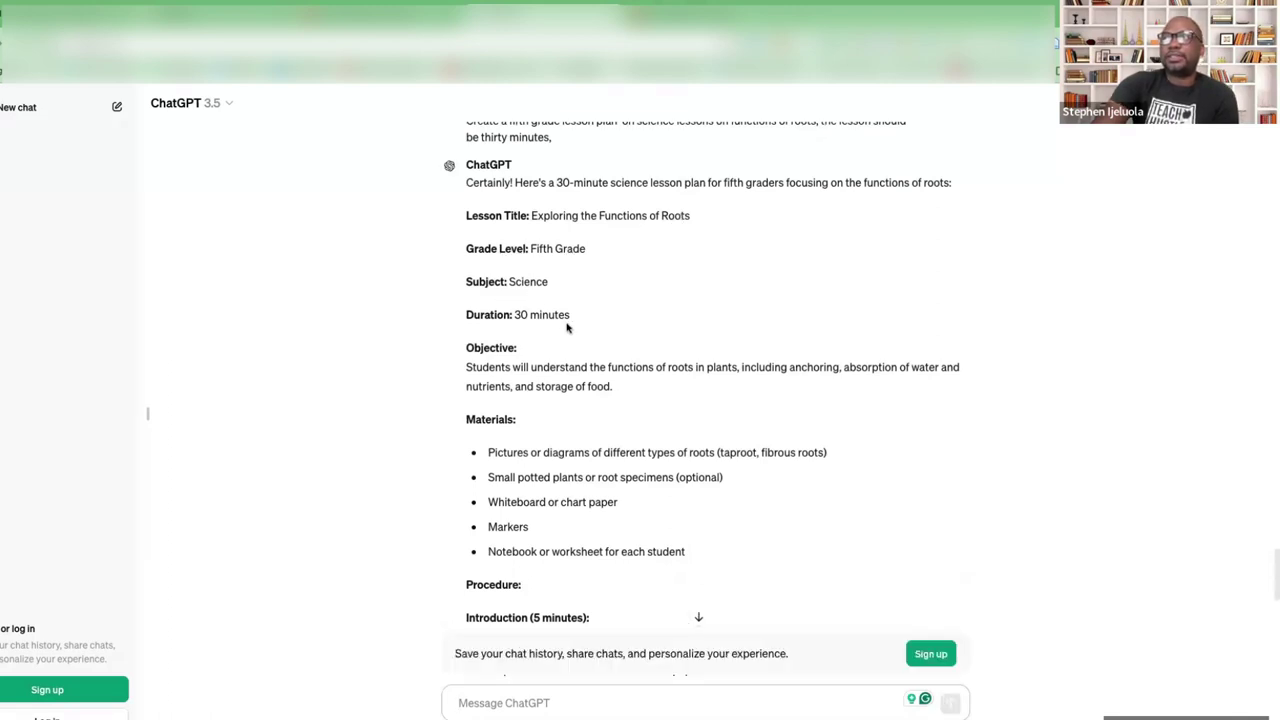
# Highlight the objective statement of the functions-of-roots lesson plan to examine its wording
pyautogui.scroll(-1, 505, 368)
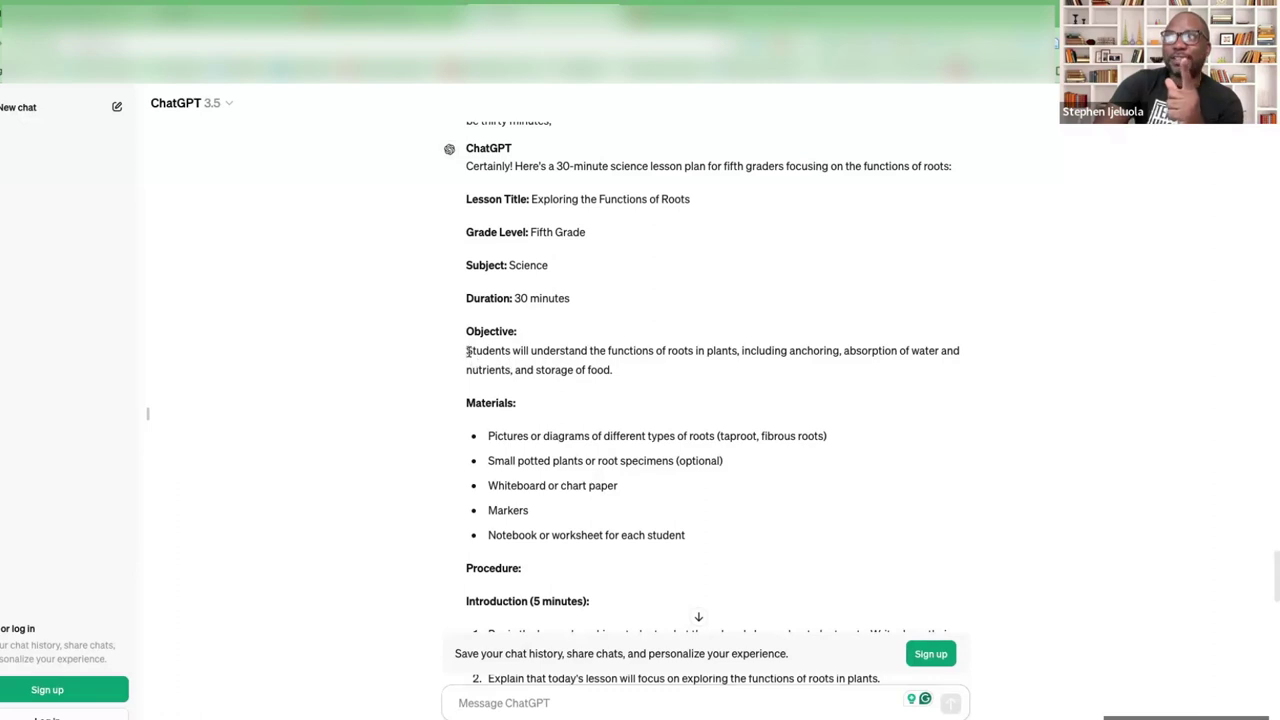
pyautogui.moveTo(467, 352); pyautogui.dragTo(614, 378)
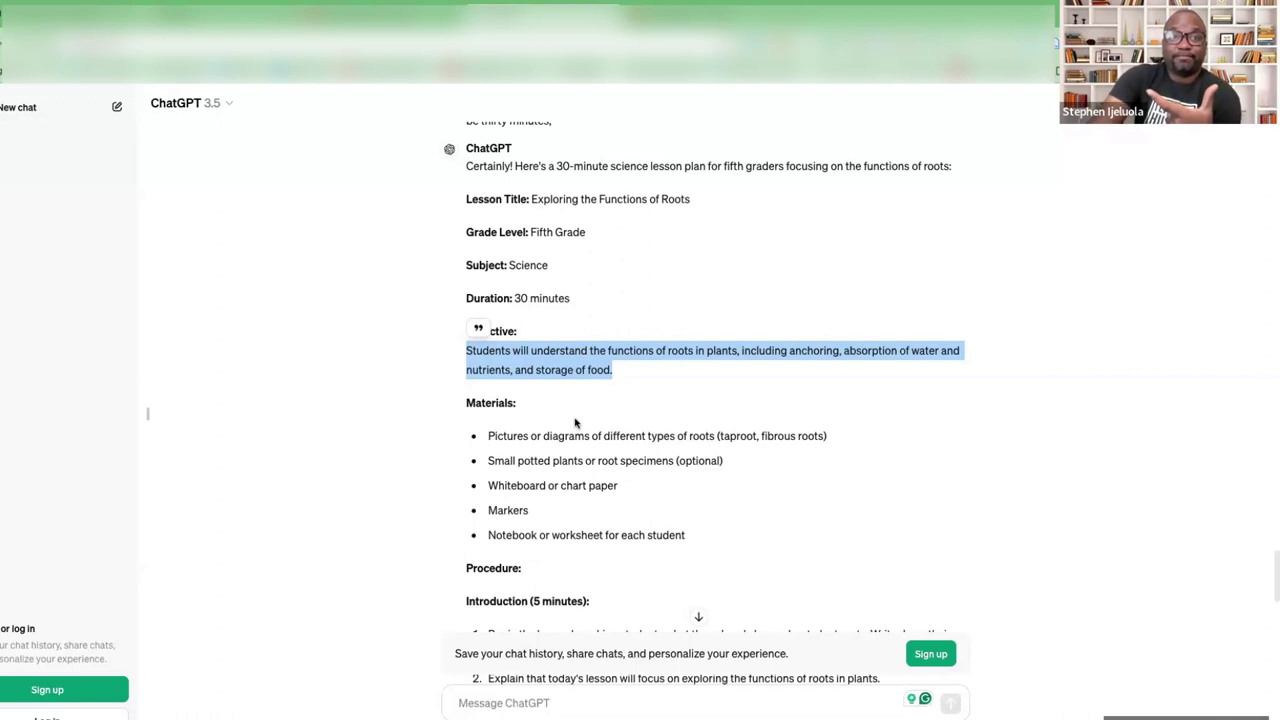
pyautogui.click(610, 401)
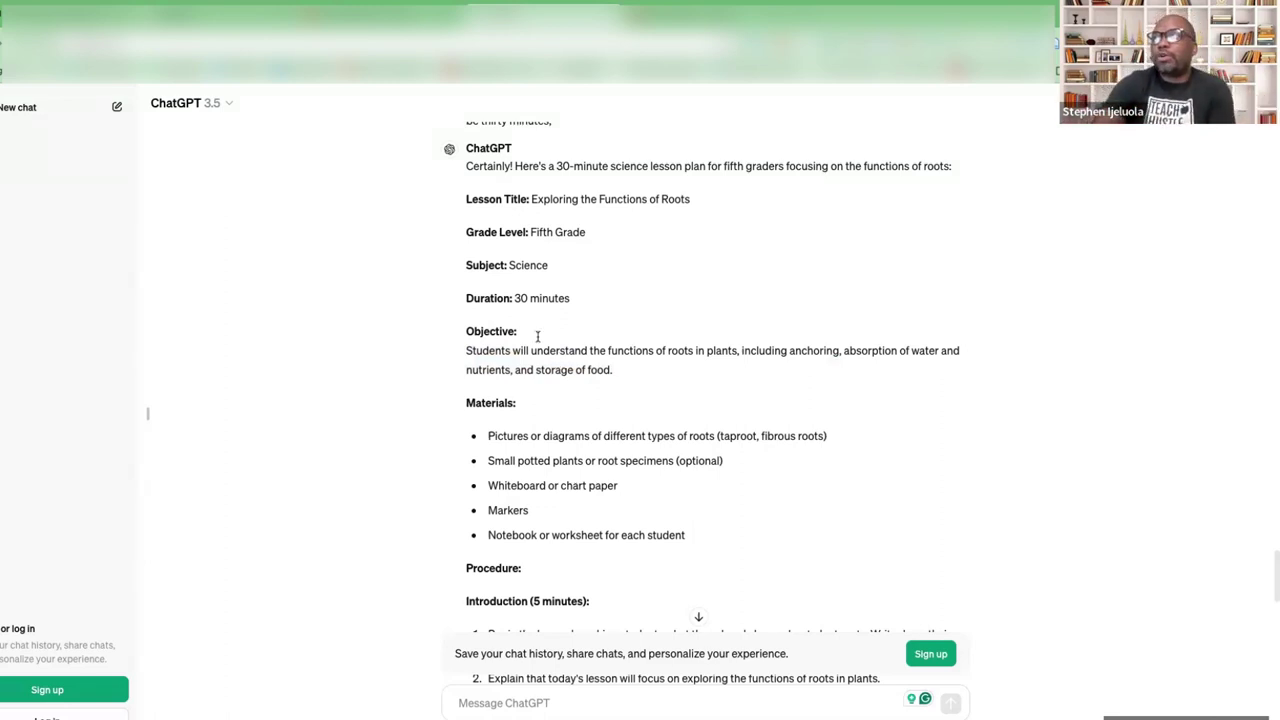
pyautogui.moveTo(618, 372); pyautogui.dragTo(466, 363)
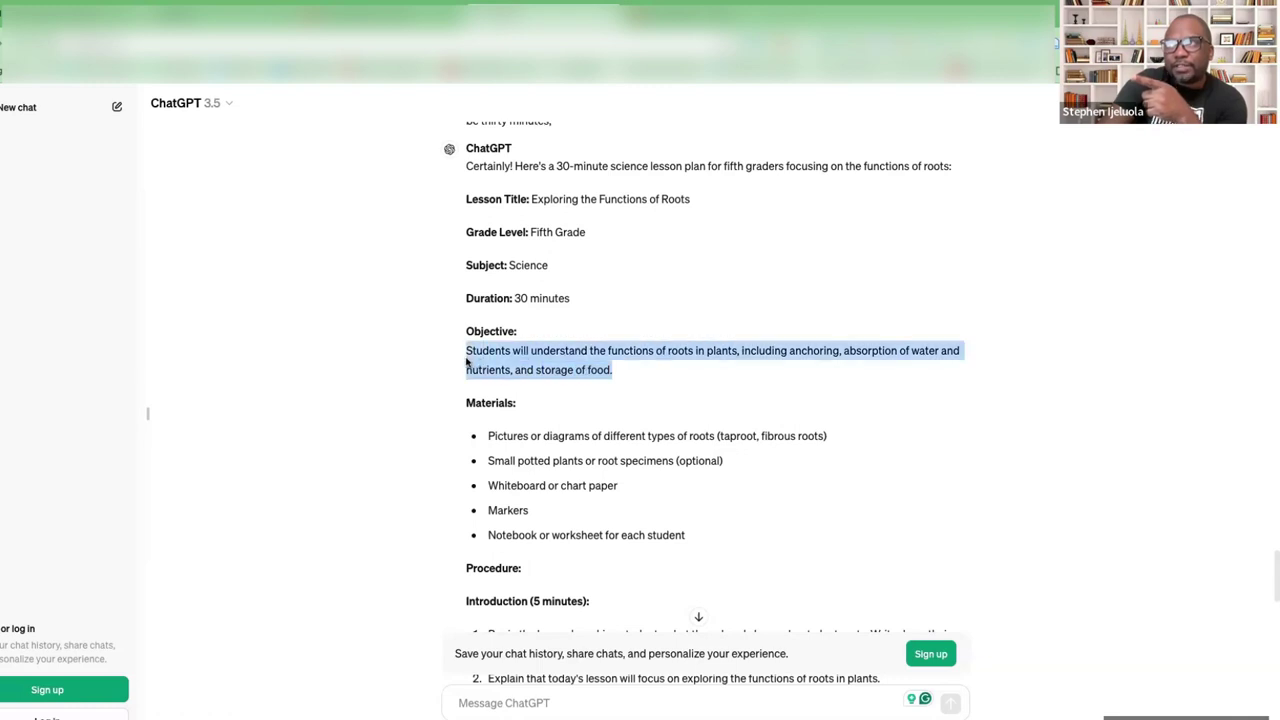
# Send the follow-up message "thank you. but i want the objective to be measurable using active verbs"
pyautogui.click(555, 703)
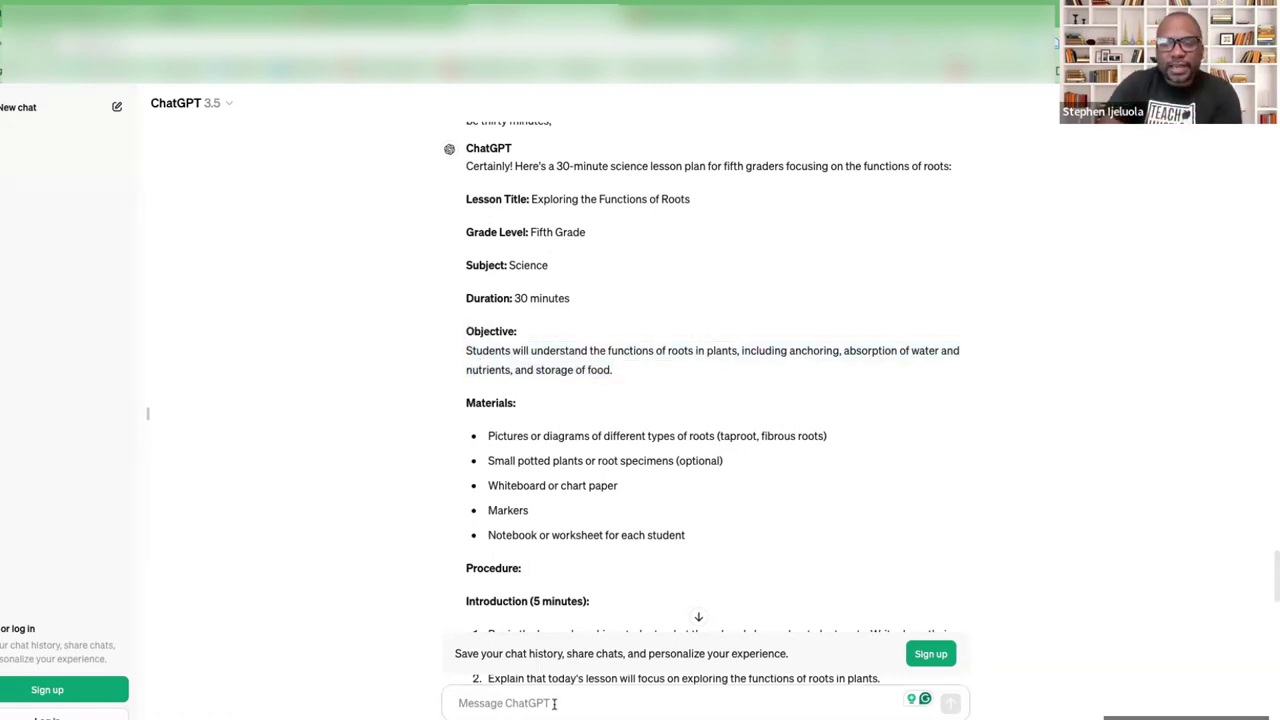
pyautogui.write('thank yo')
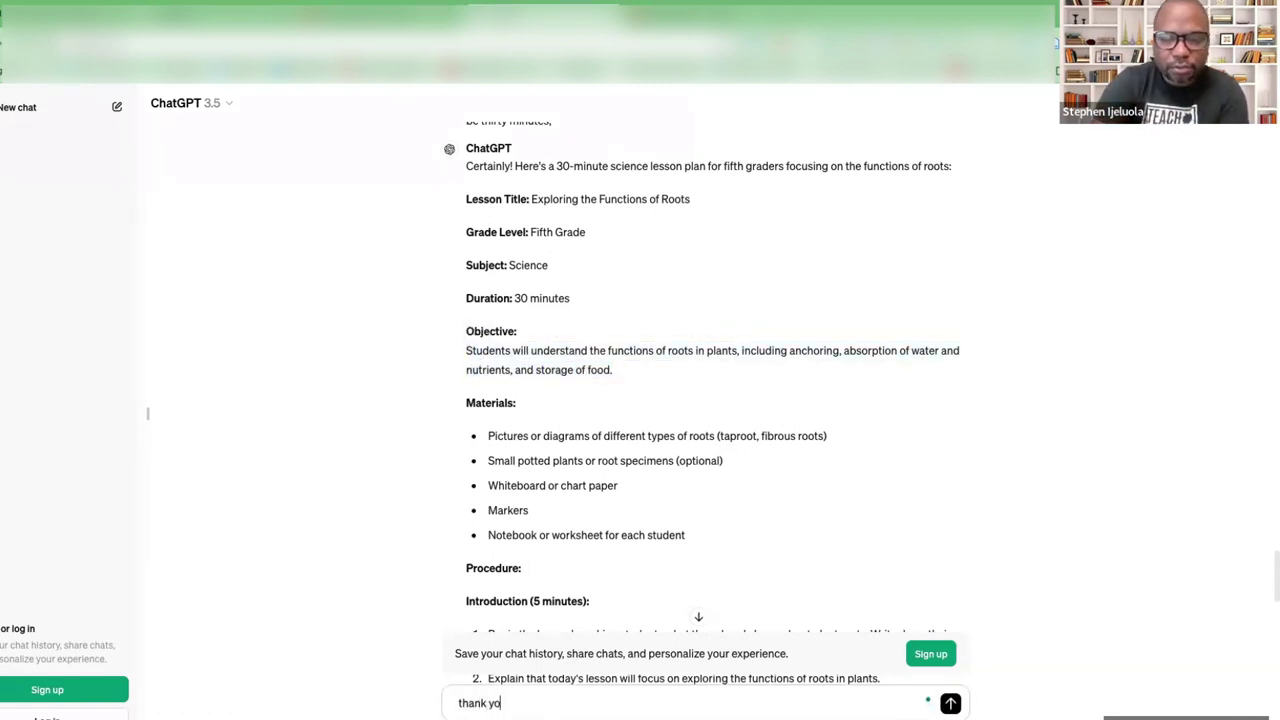
pyautogui.write('u. b')
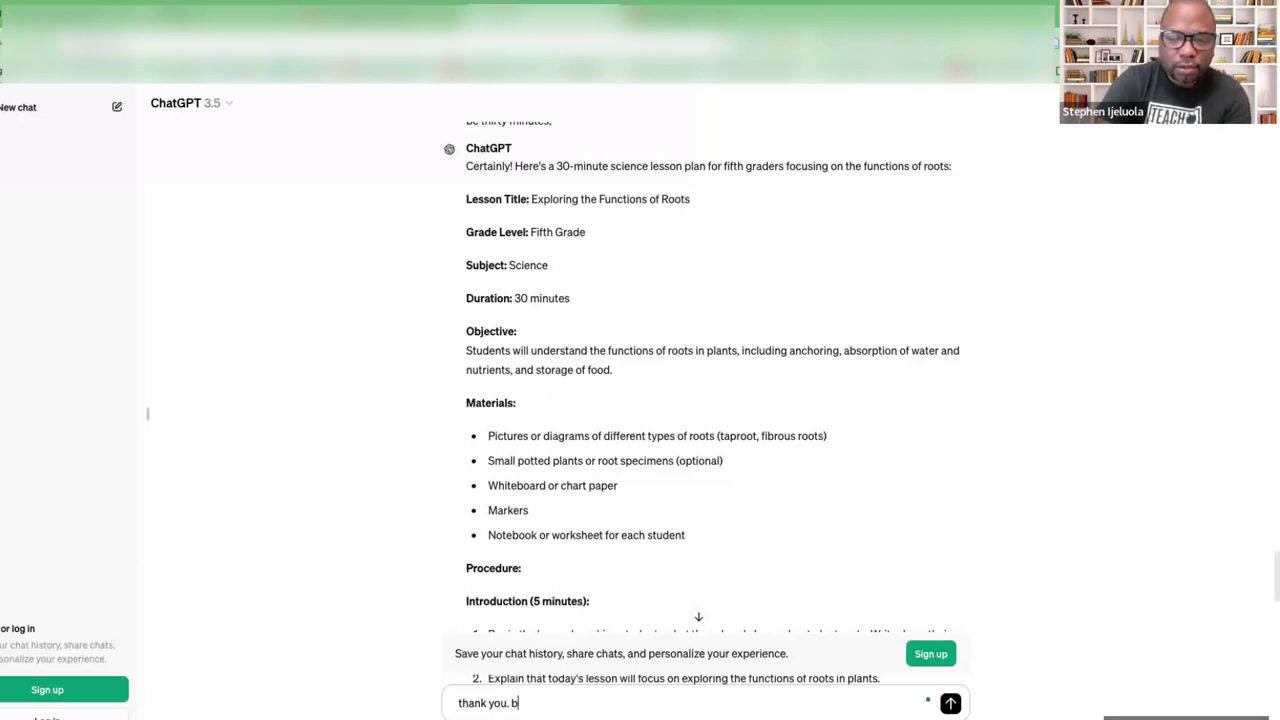
pyautogui.write('ut i want t')
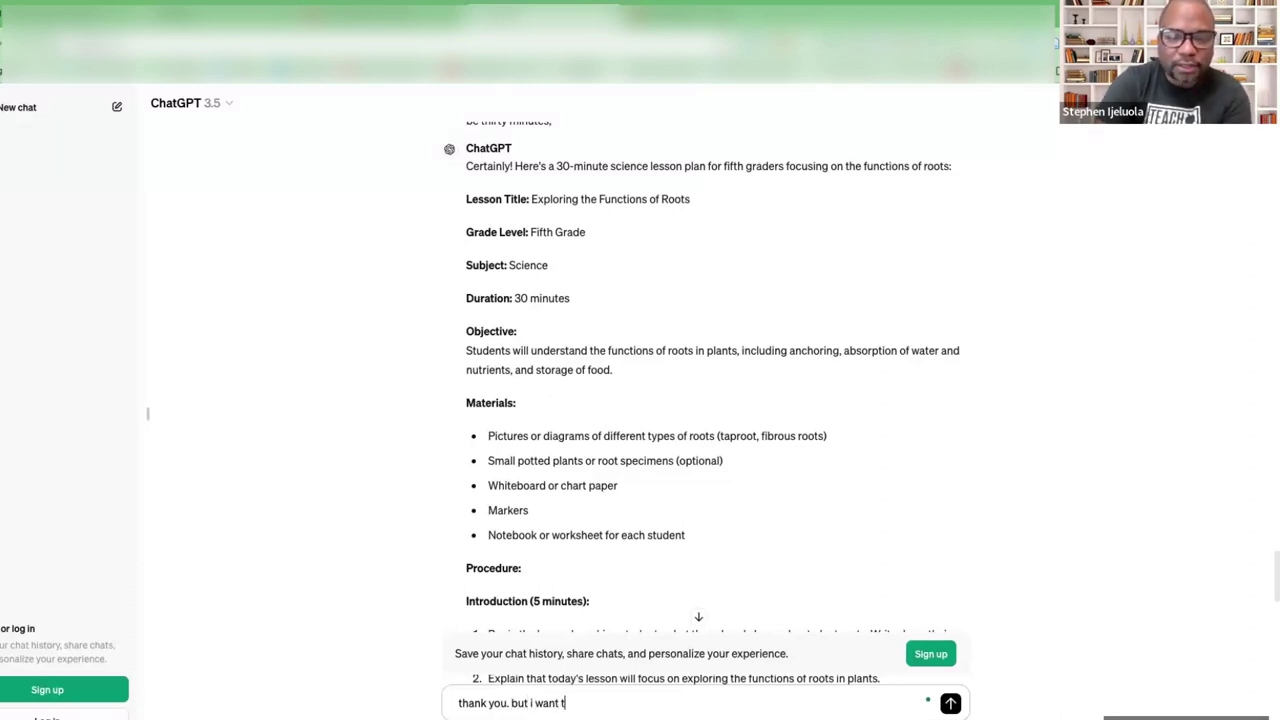
pyautogui.write('he object')
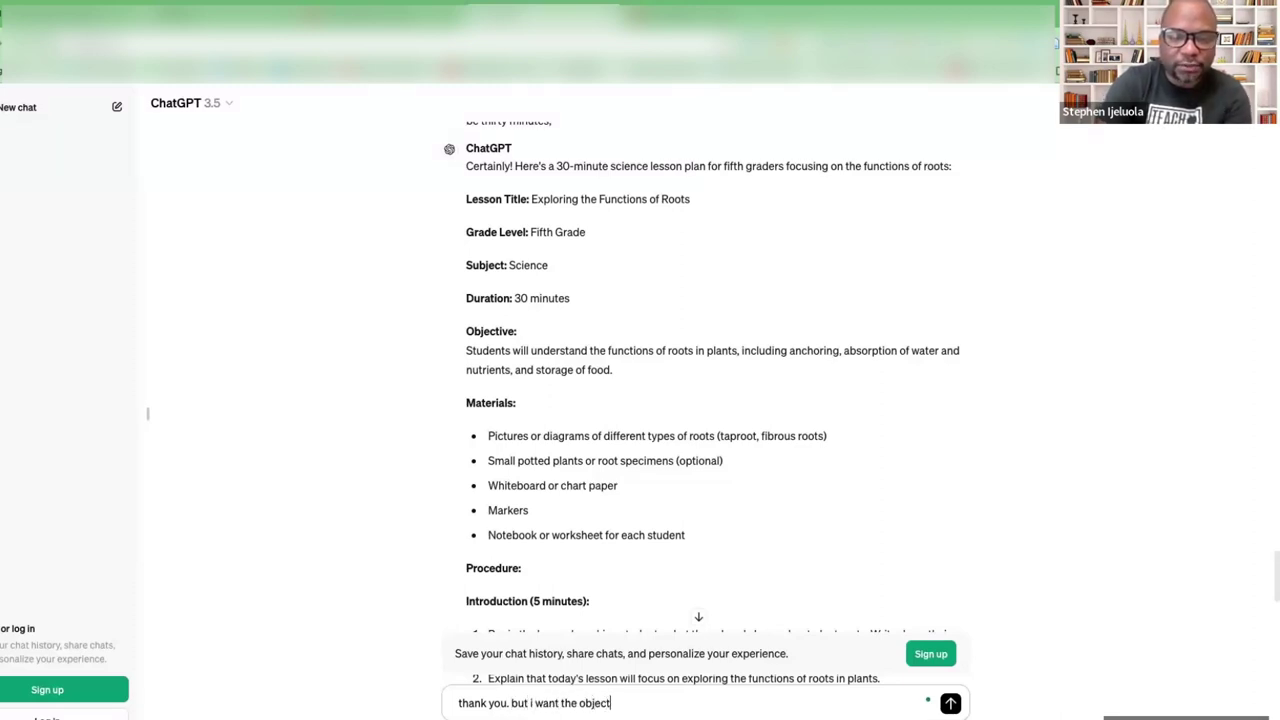
pyautogui.write('ive to be ')
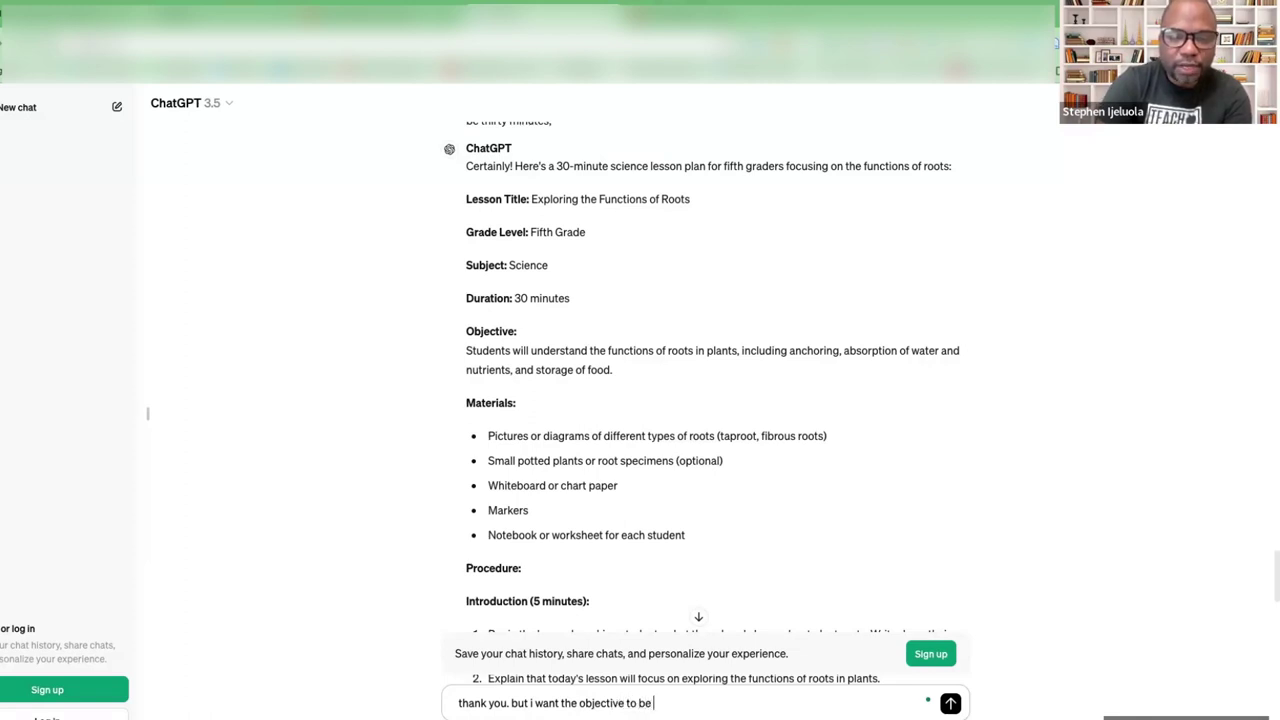
pyautogui.write('meas')
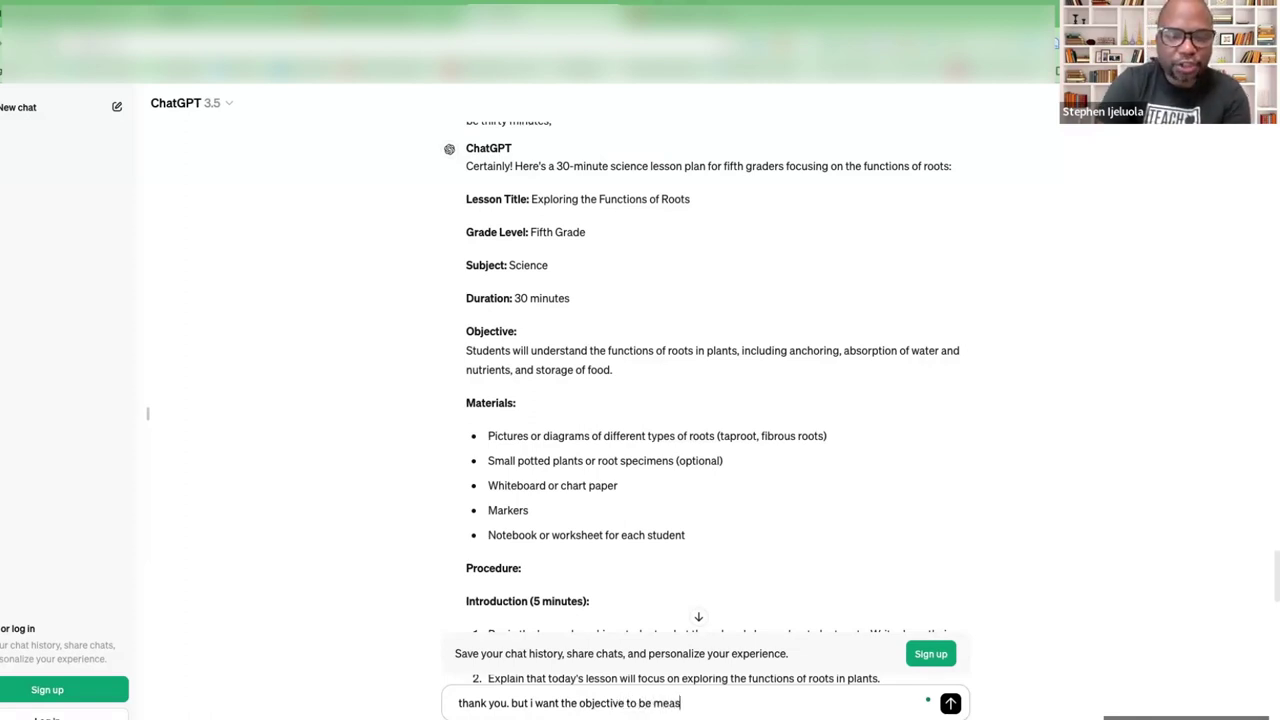
pyautogui.write('urable ')
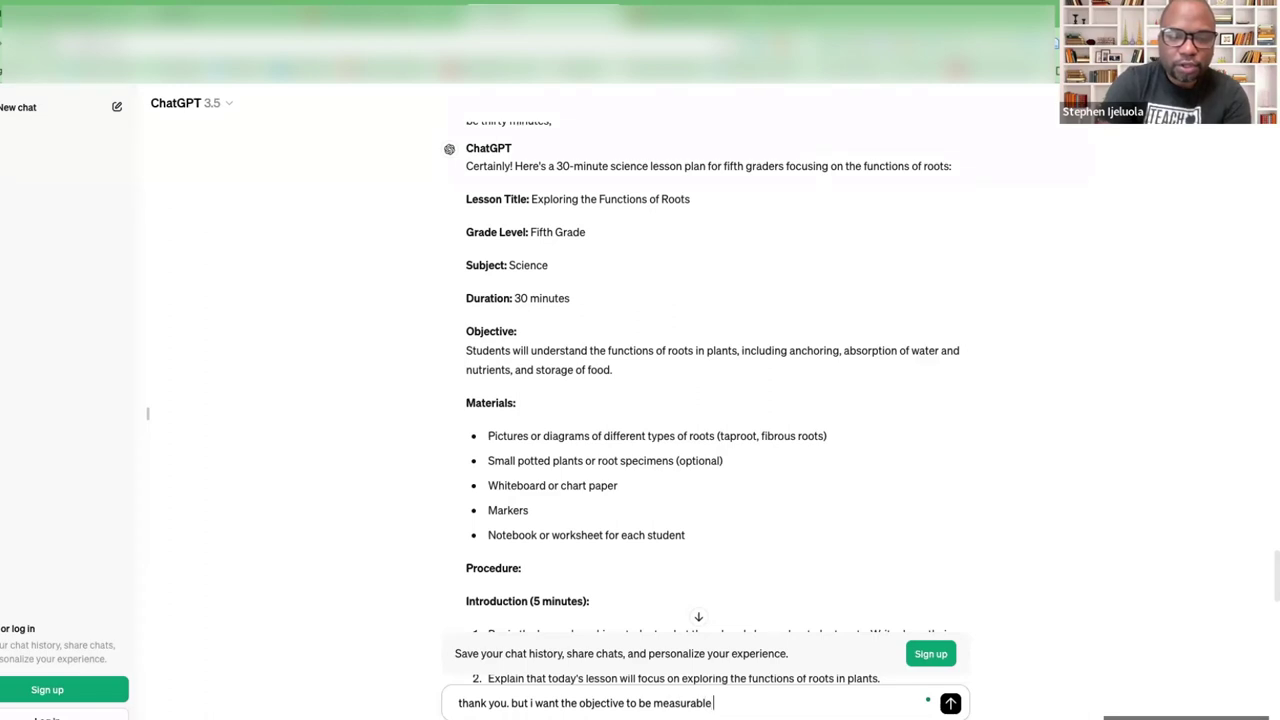
pyautogui.write('using ac')
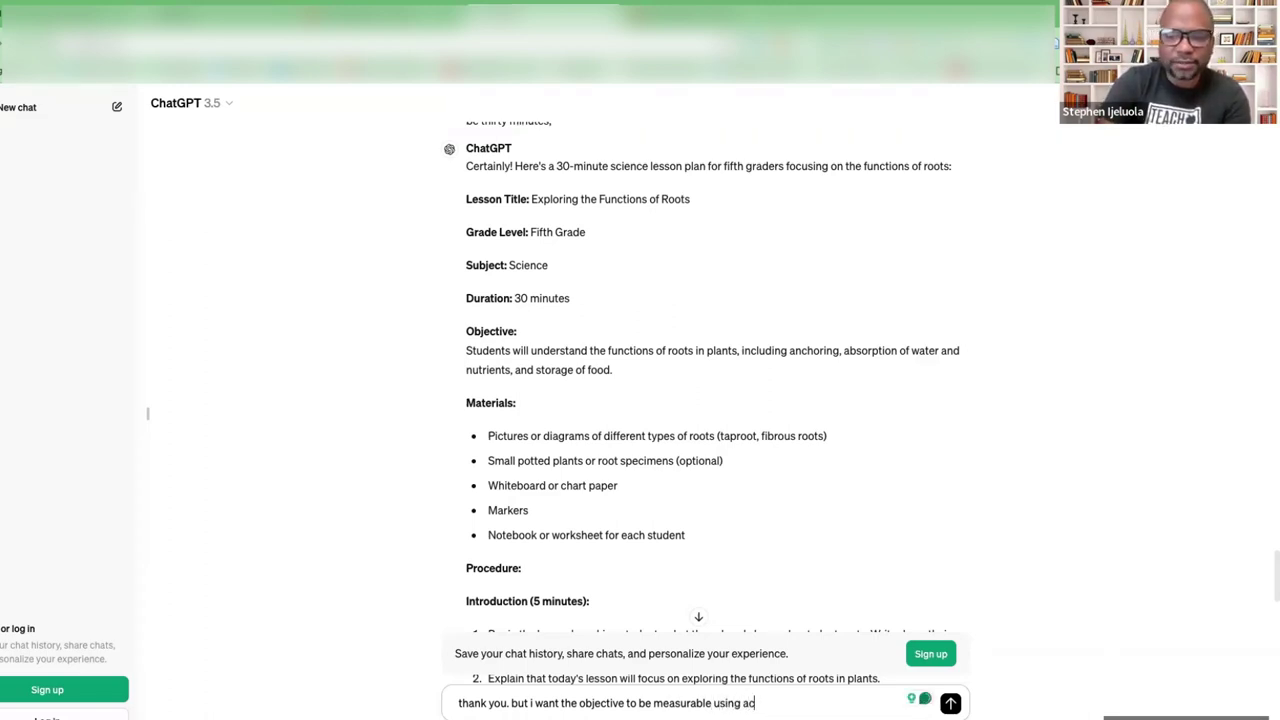
pyautogui.write('tive')
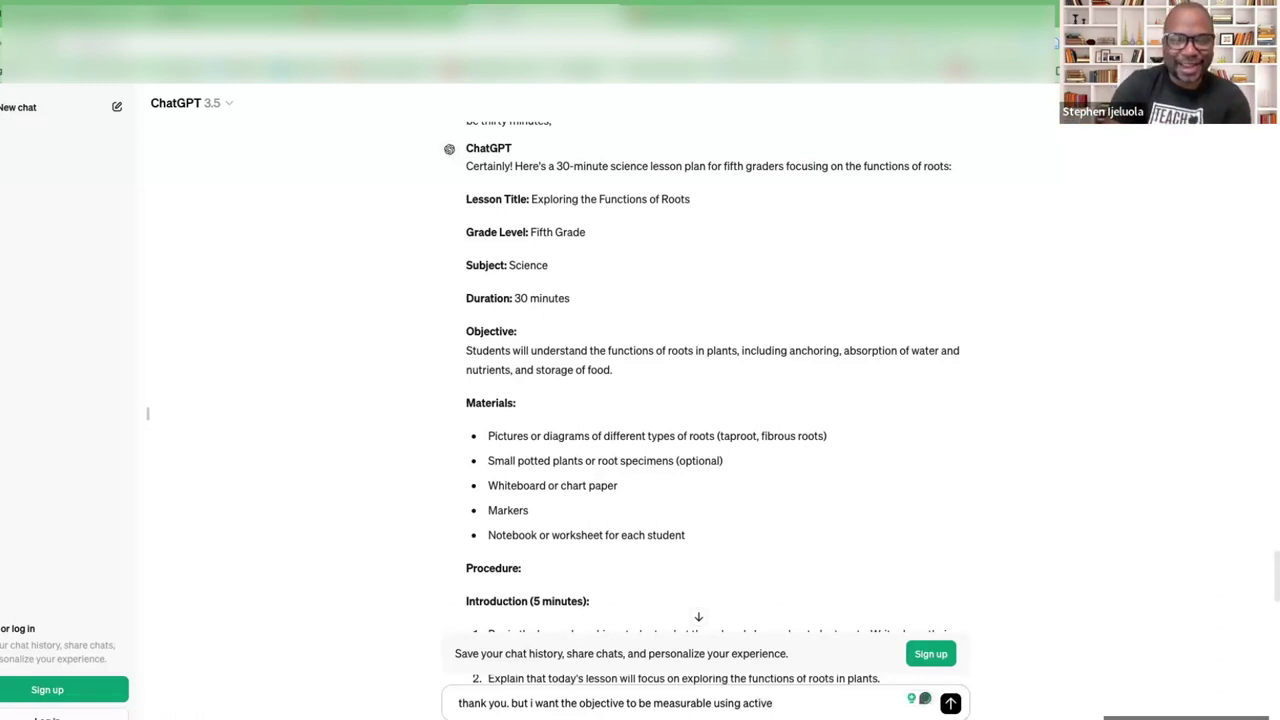
pyautogui.write('ver')
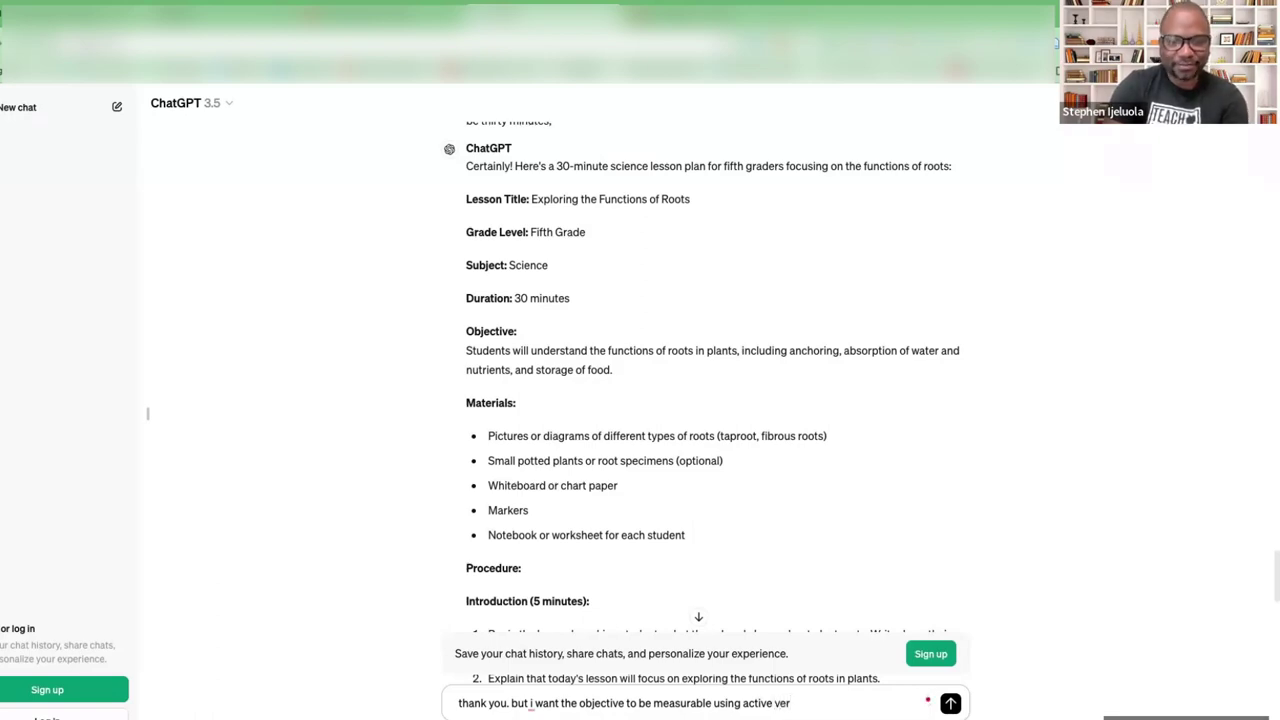
pyautogui.write('bs')
pyautogui.press('Return')
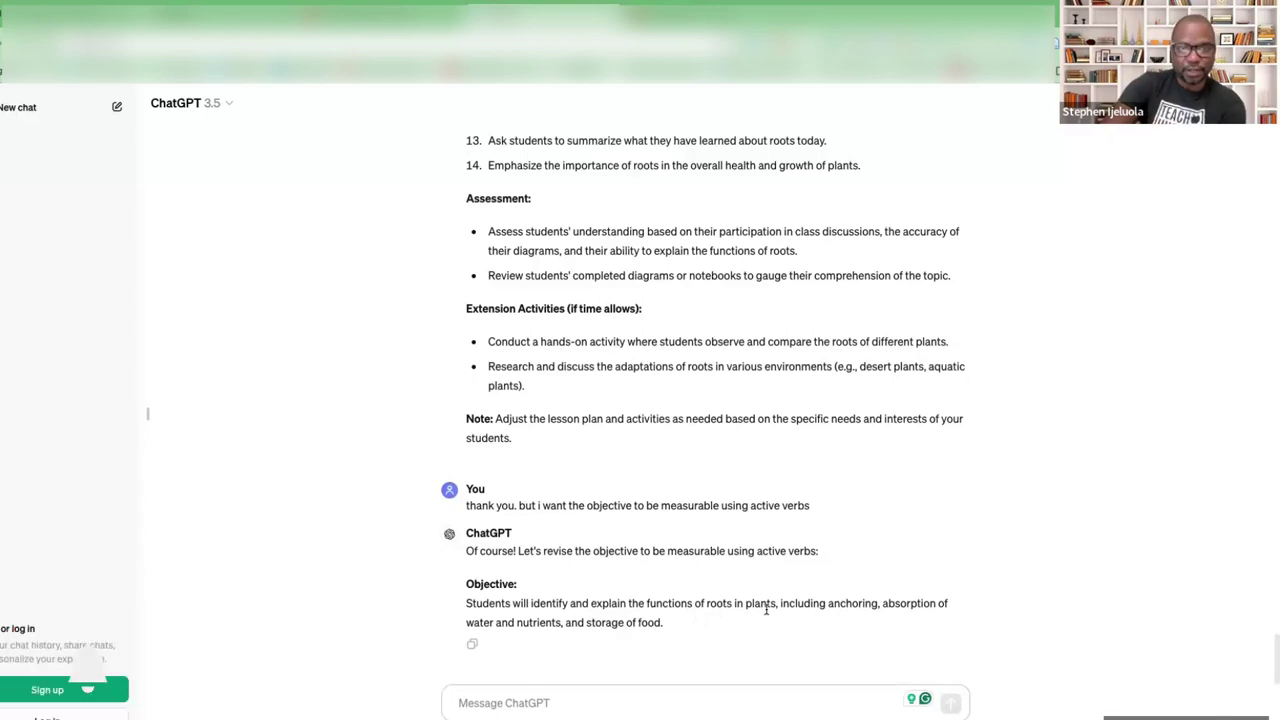
# Review the roots lesson plan's procedure, from introduction through exploration, application and conclusion, and its assessment section
pyautogui.scroll(3, 760, 600)
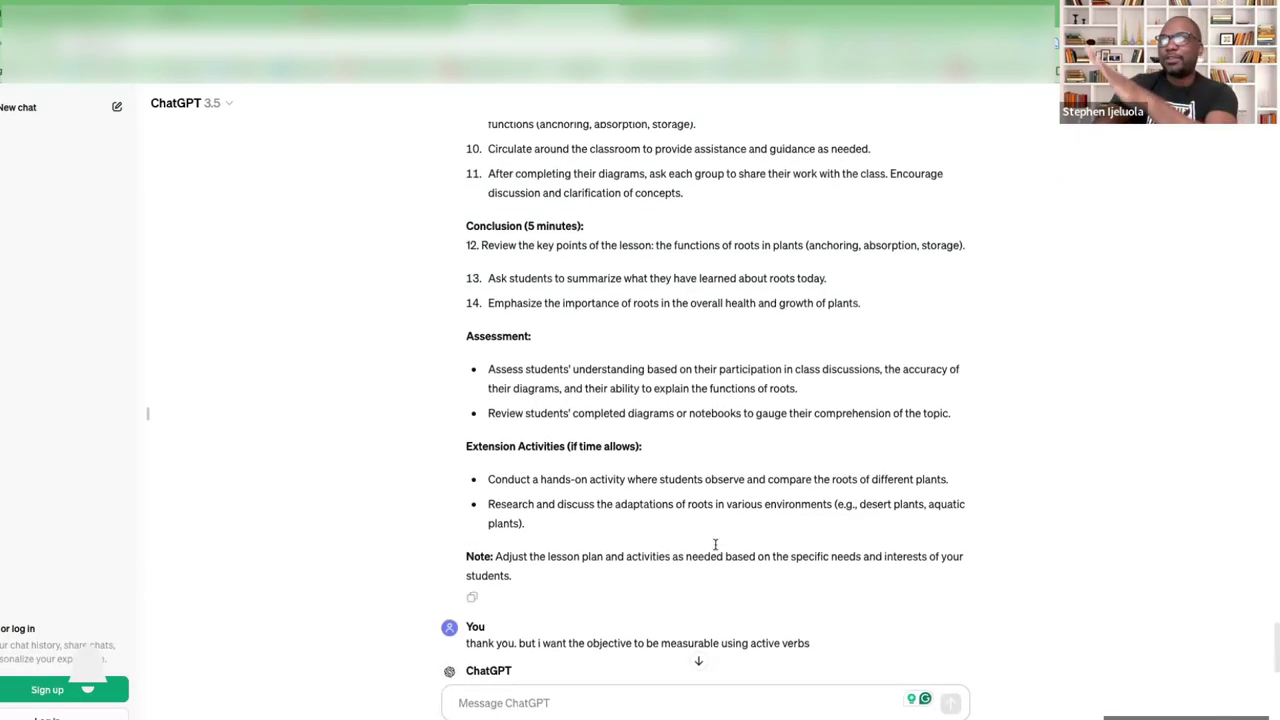
pyautogui.scroll(1, 654, 474)
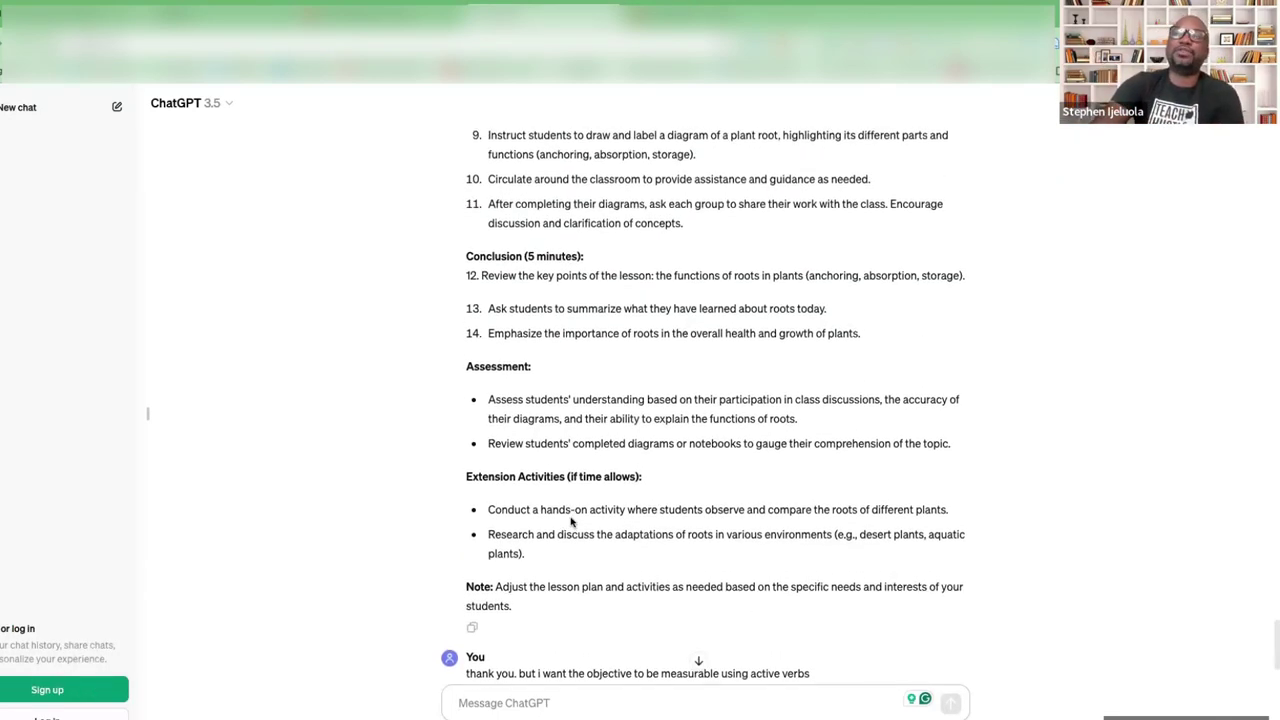
pyautogui.scroll(10, 565, 518)
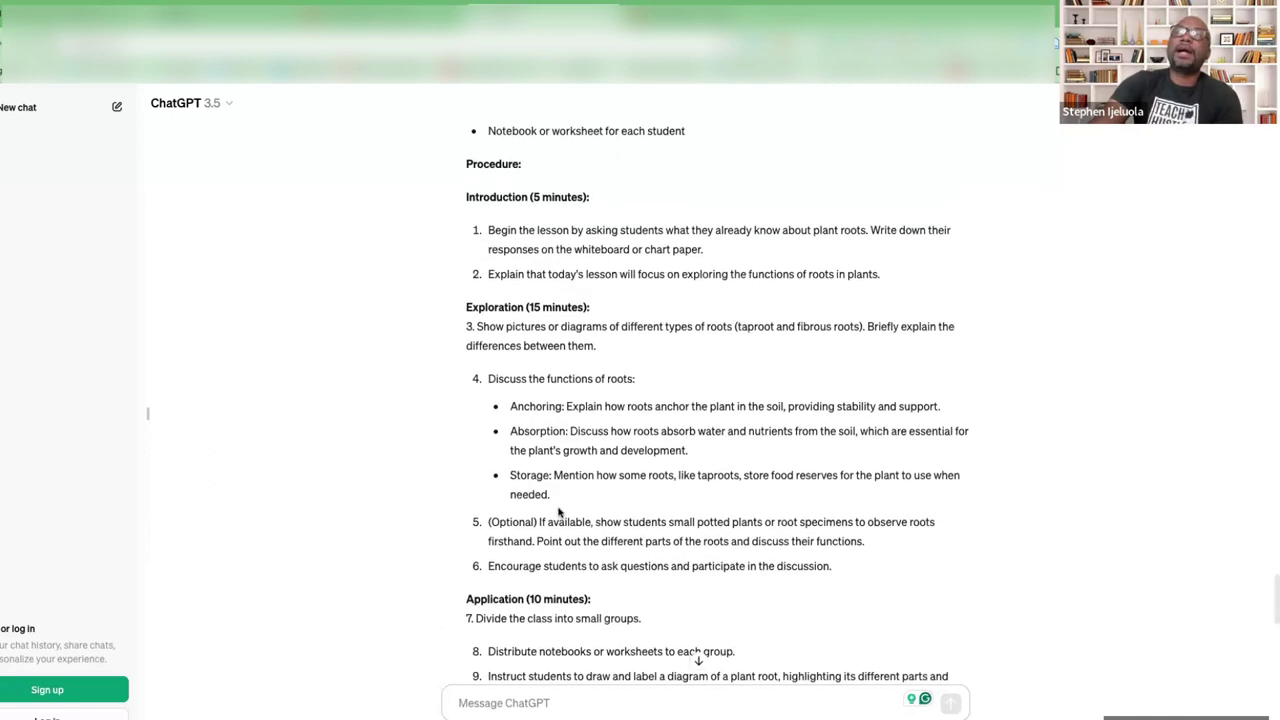
pyautogui.scroll(-3, 558, 512)
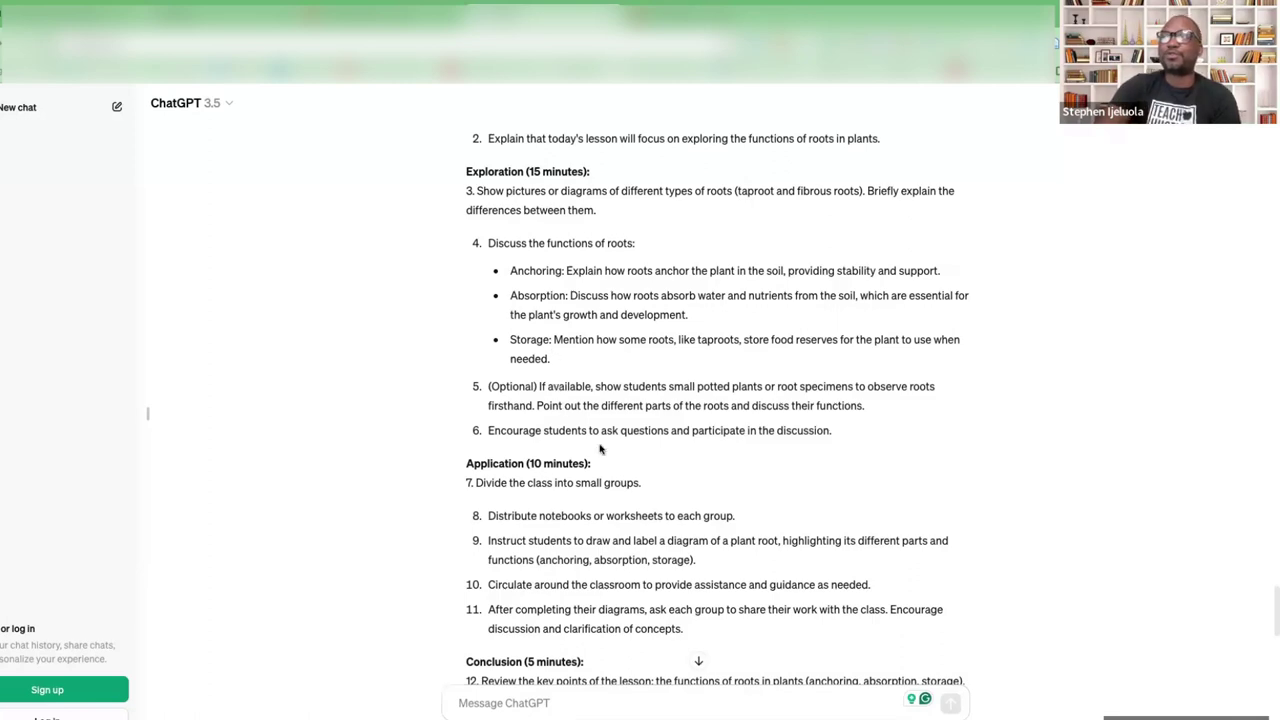
pyautogui.scroll(-2, 600, 449)
pyautogui.scroll(-6, 600, 449)
pyautogui.scroll(4, 598, 449)
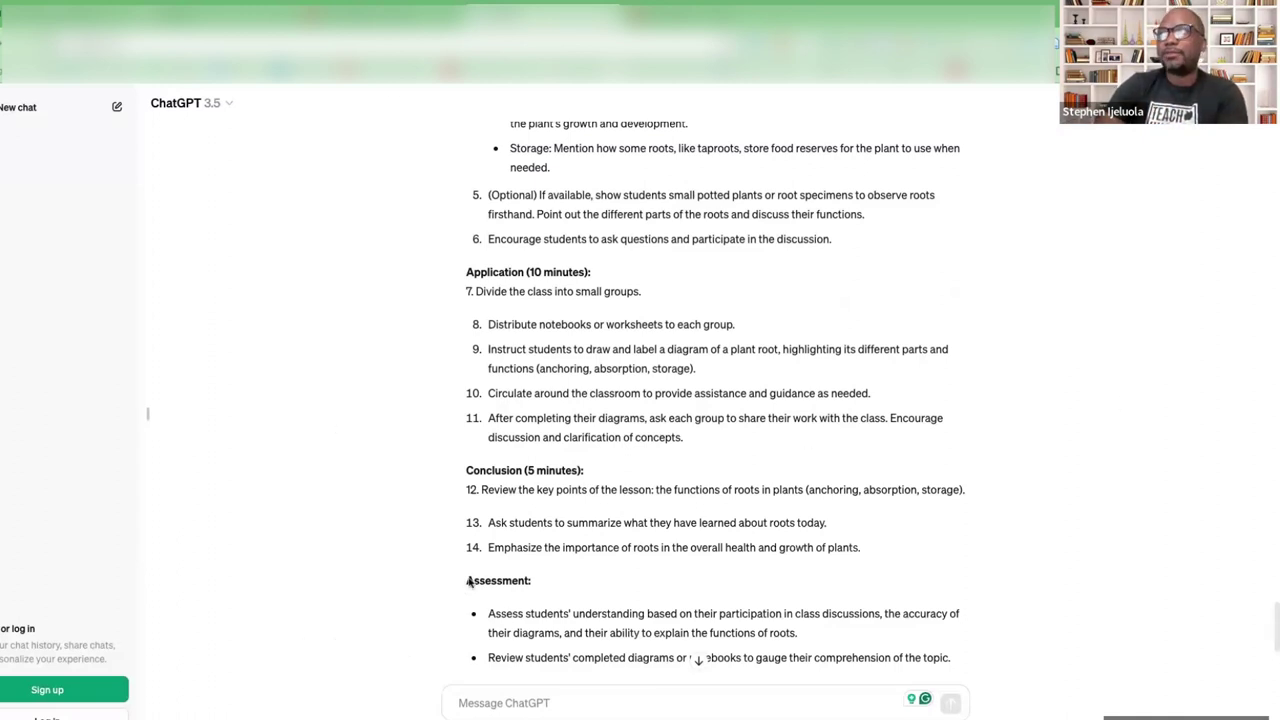
# View the account sign-up page and return to the chat page
pyautogui.click(62, 693)
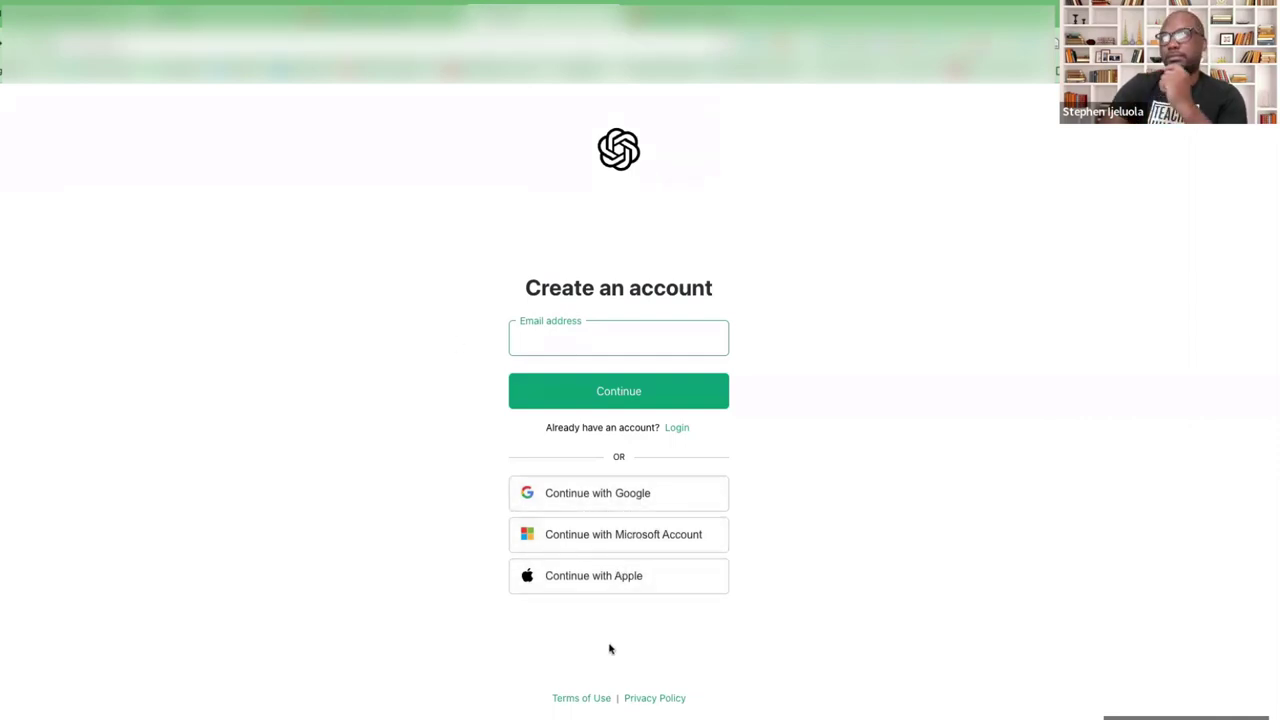
pyautogui.hotkey('alt', 'Left')
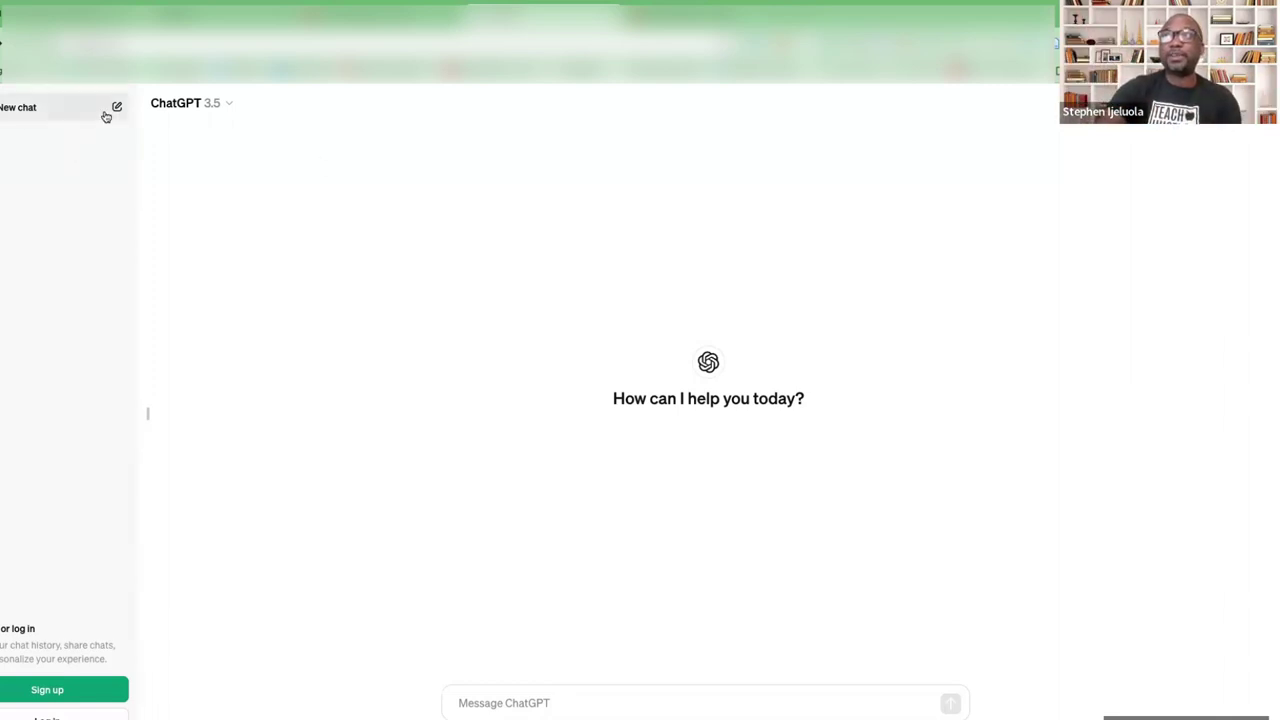
# Send the message "hello" and discard that conversation by starting a new chat
pyautogui.click(535, 700)
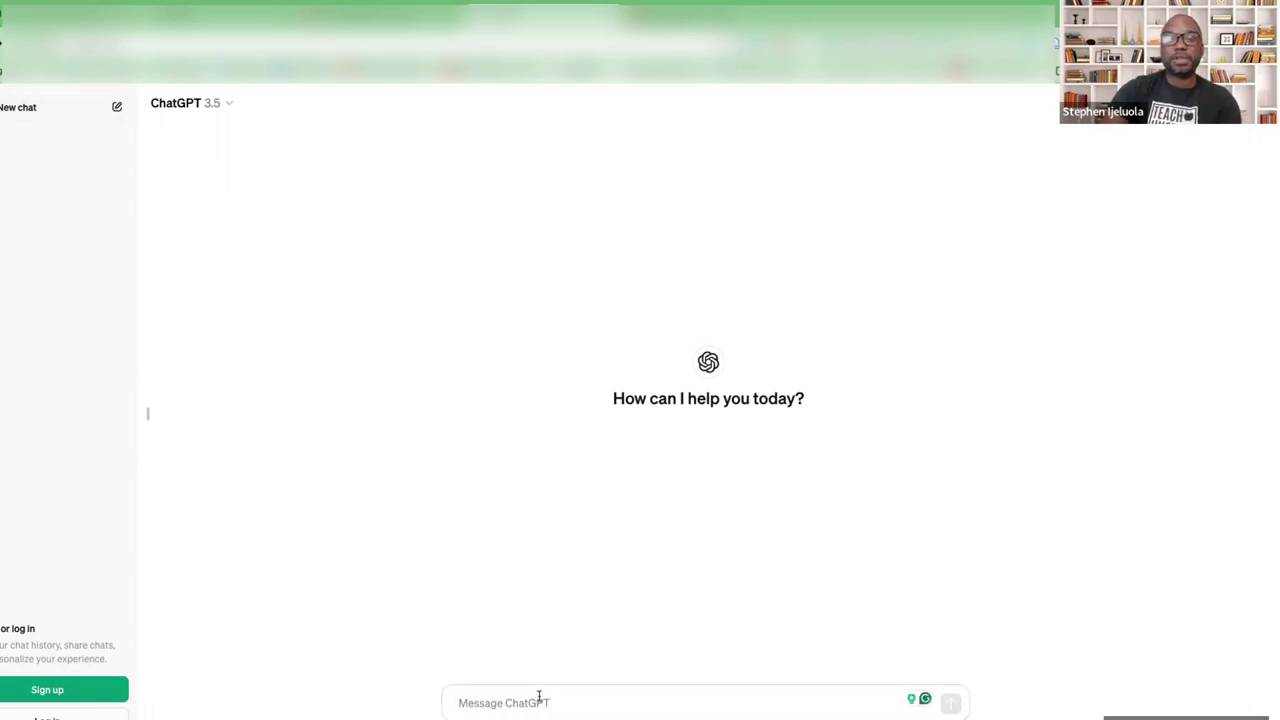
pyautogui.write('hello')
pyautogui.press('Return')
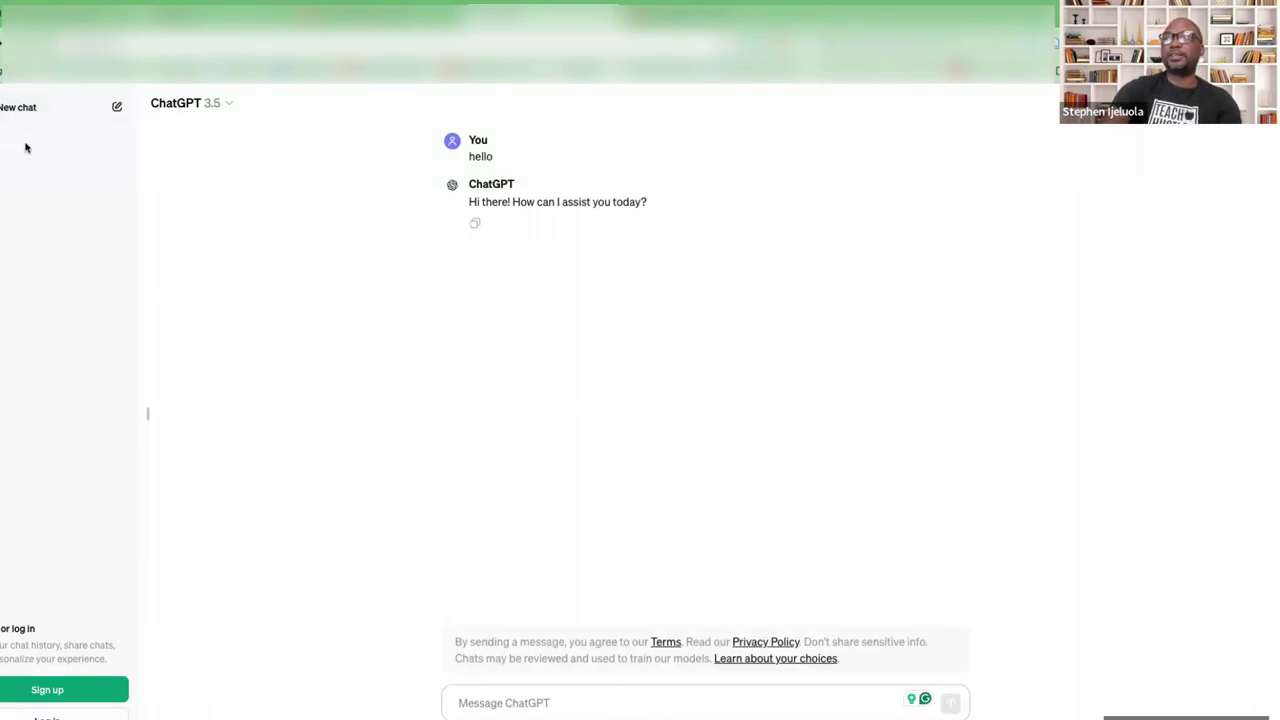
pyautogui.click(117, 106)
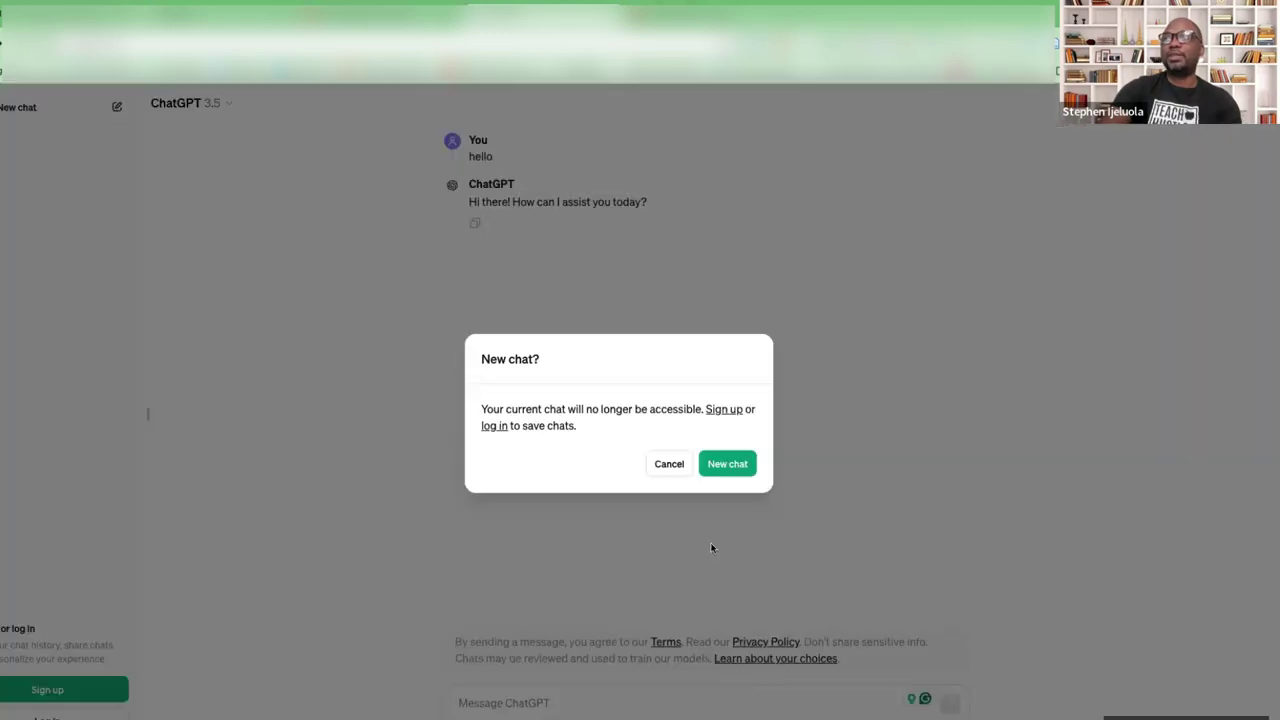
pyautogui.click(727, 463)
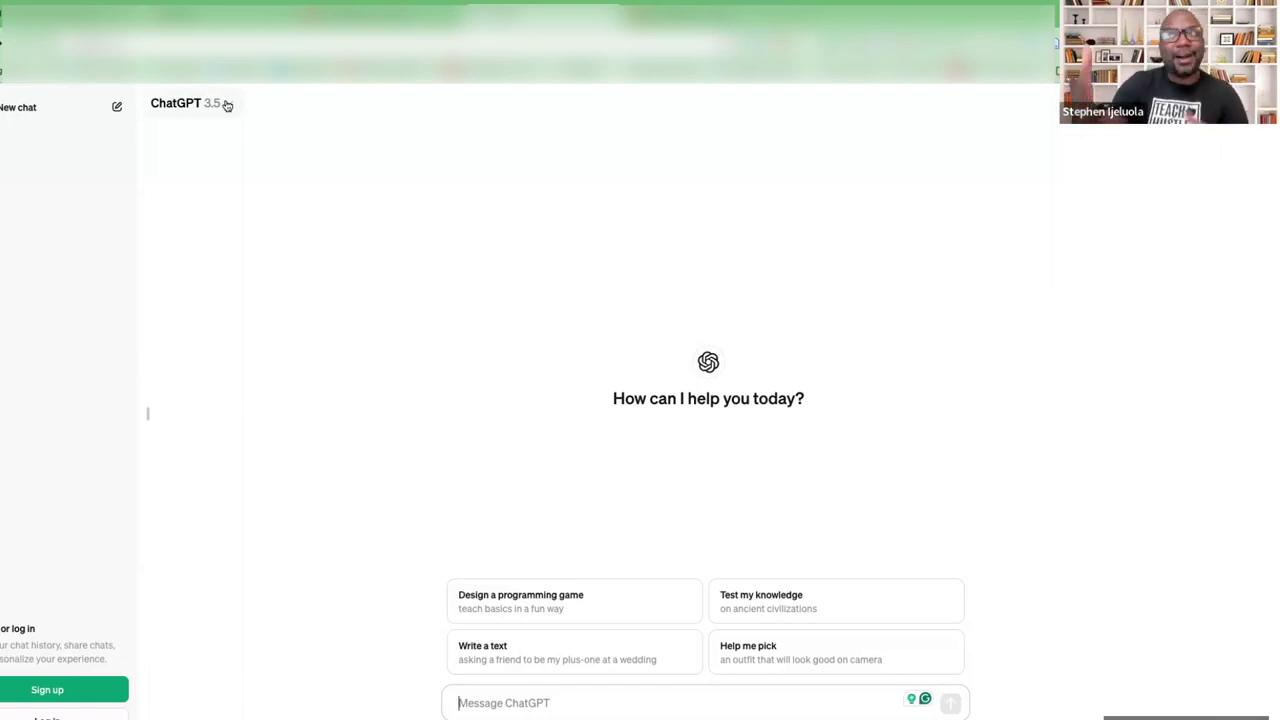
# View the list of available ChatGPT models and close it
pyautogui.click(227, 105)
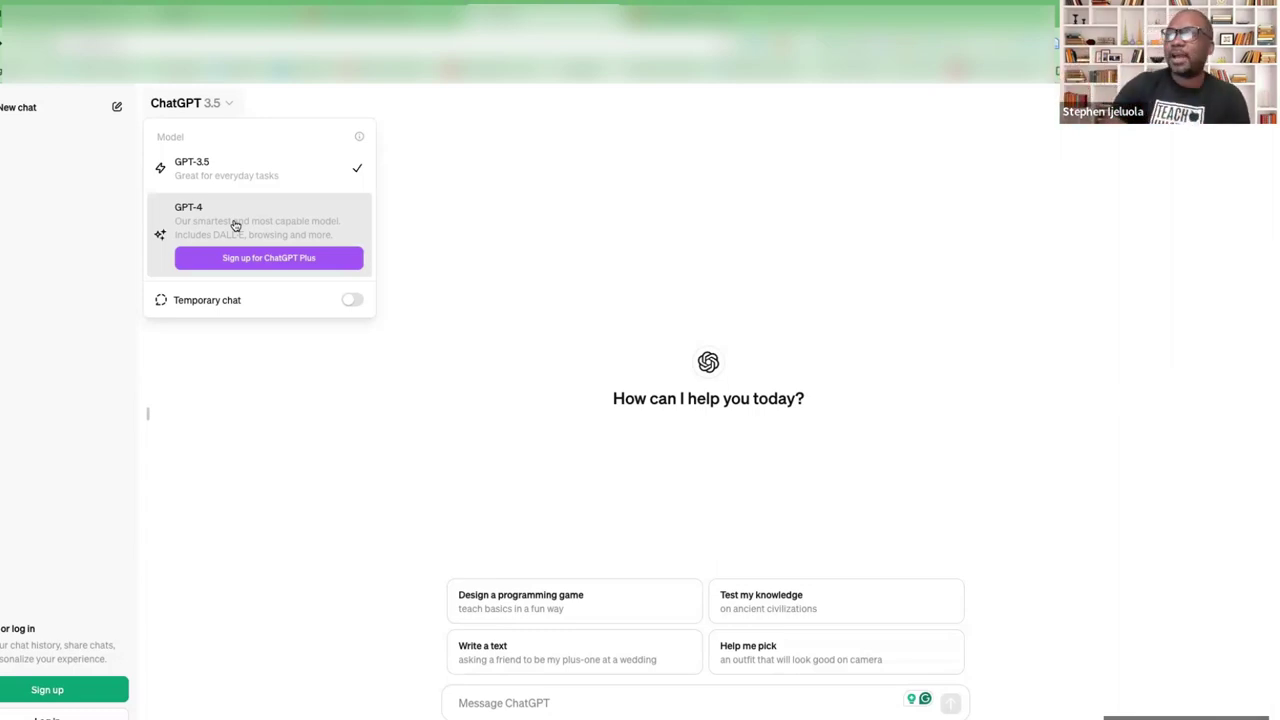
pyautogui.click(416, 253)
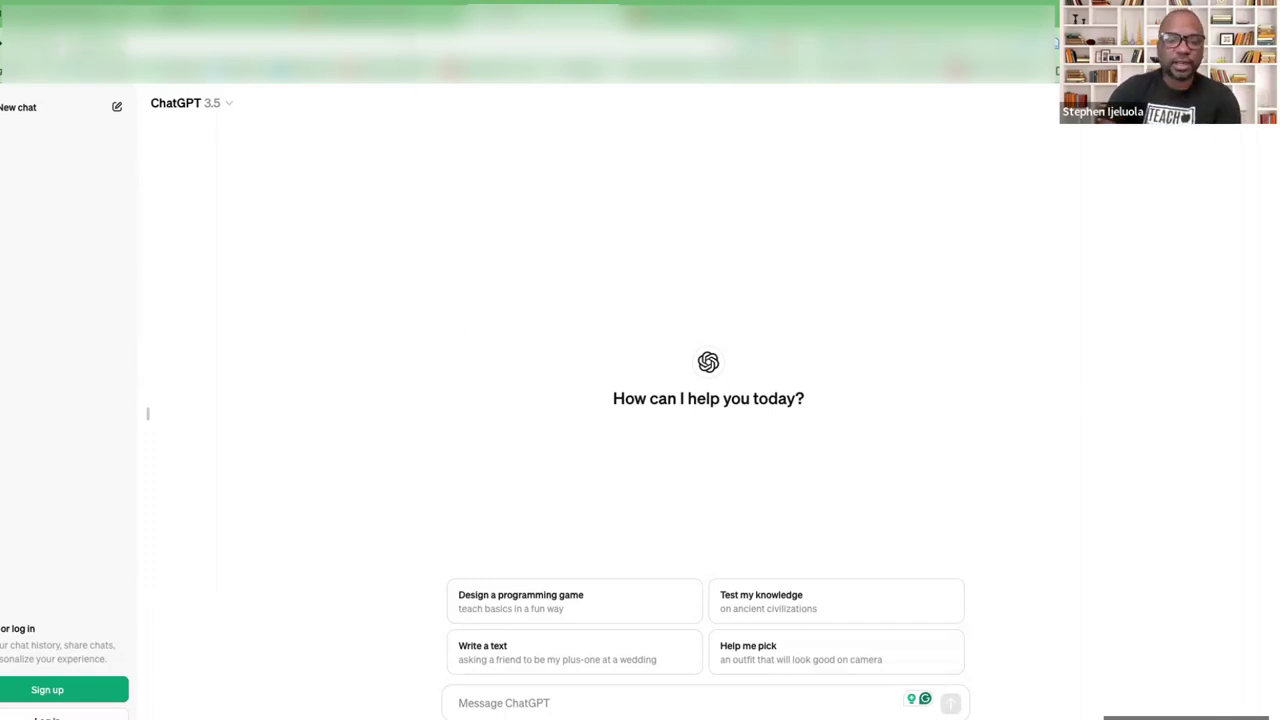
# Switch to the Claude website by going to claude.ai in the browser
pyautogui.write('claud')
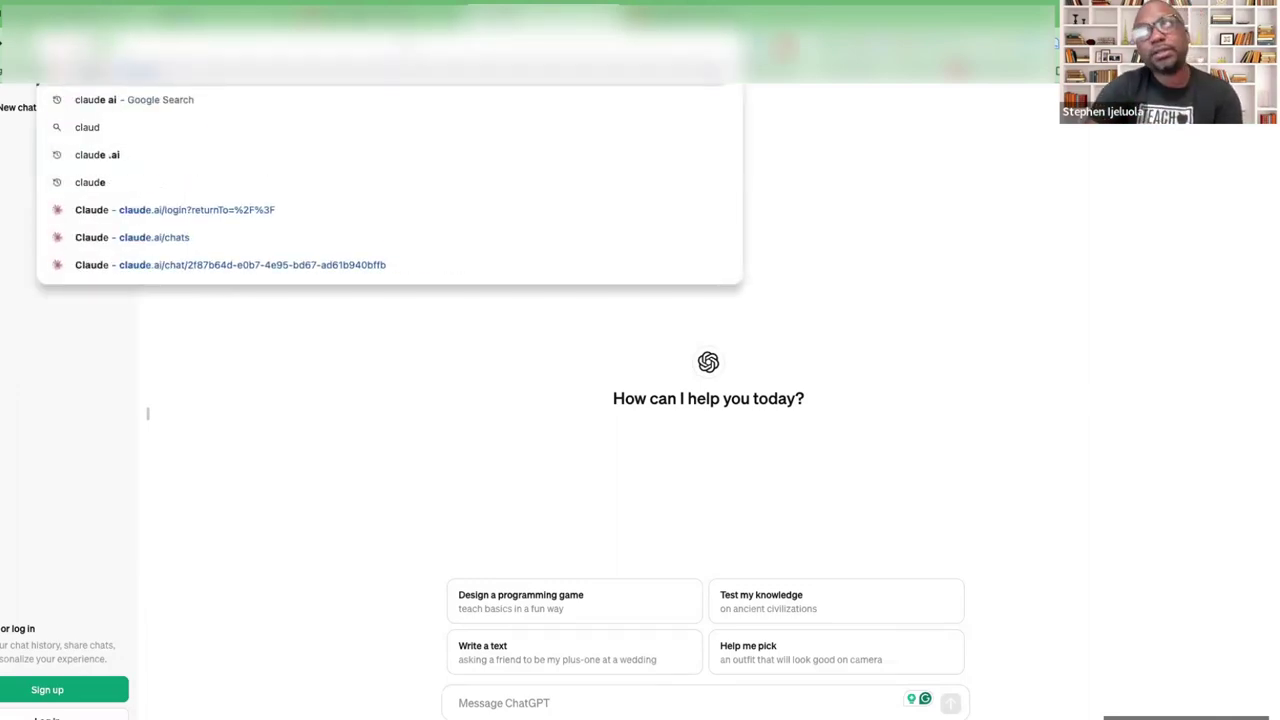
pyautogui.write('e.')
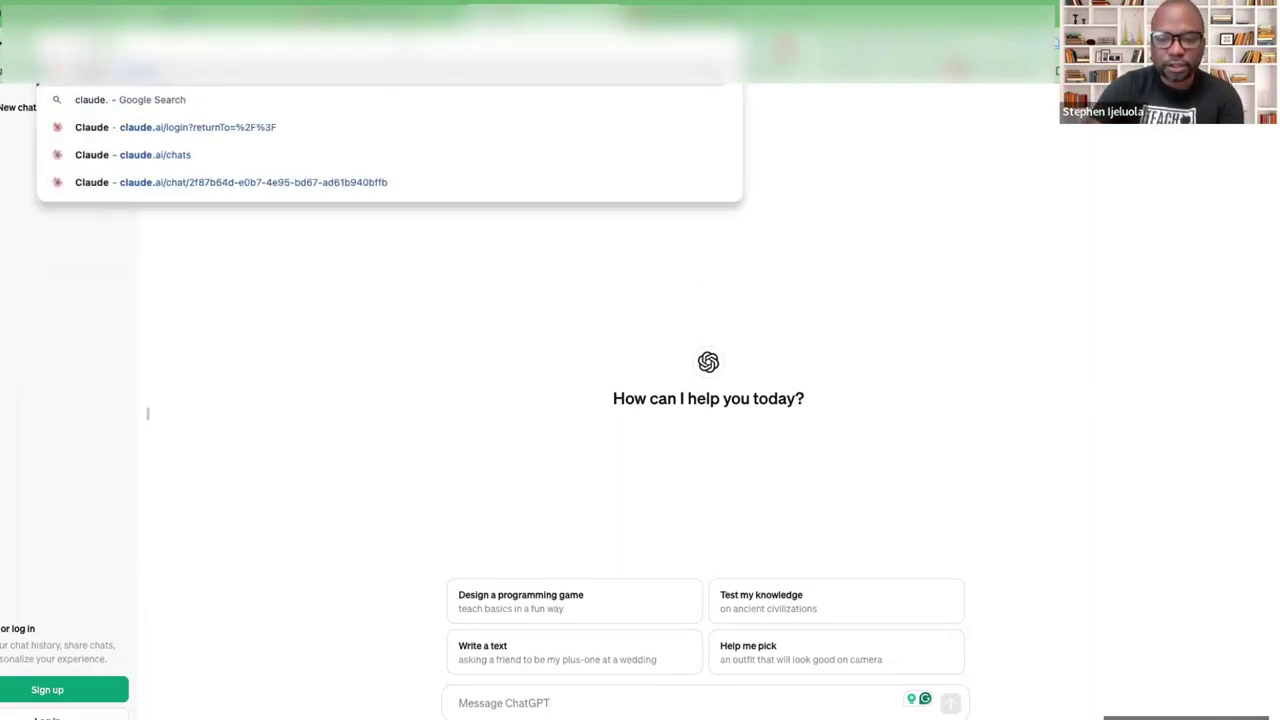
pyautogui.write('ai')
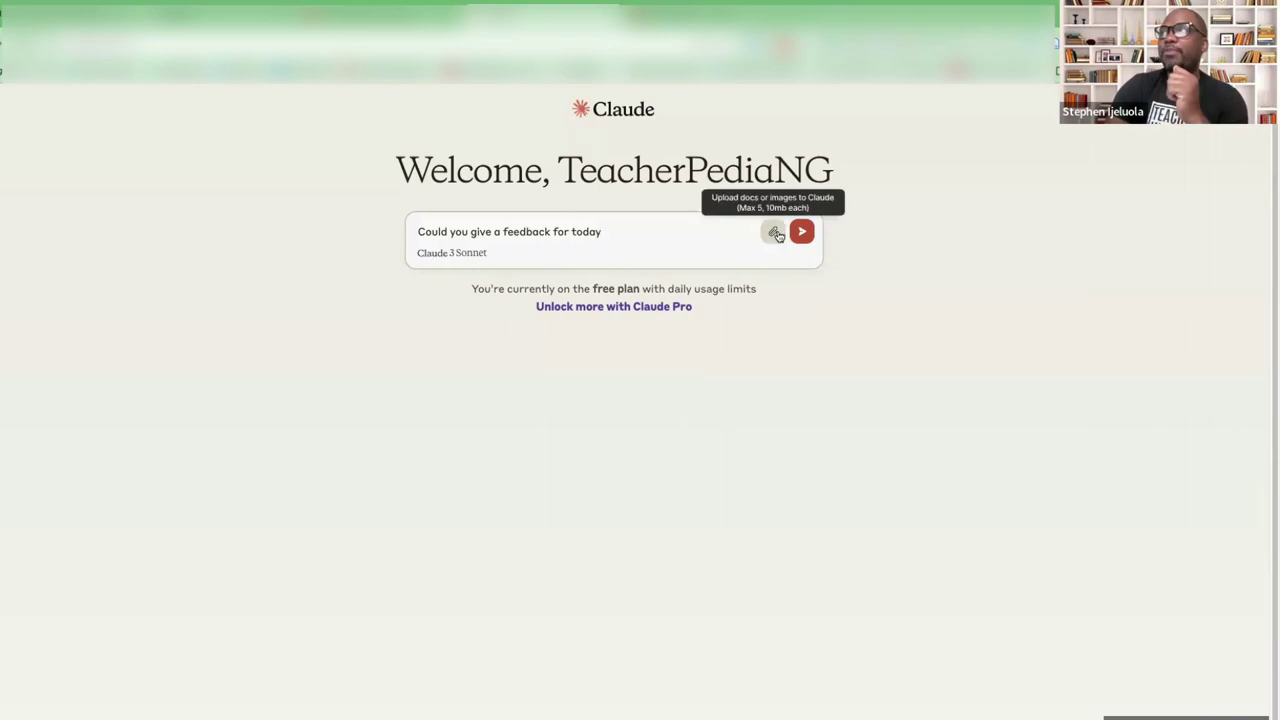
# Replace the drafted prompt with "Give me one paragraph fieldback on this document" and send it
pyautogui.tripleClick(495, 232)
pyautogui.moveTo(495, 232); pyautogui.dragTo(404, 240)
pyautogui.press('BackSpace')
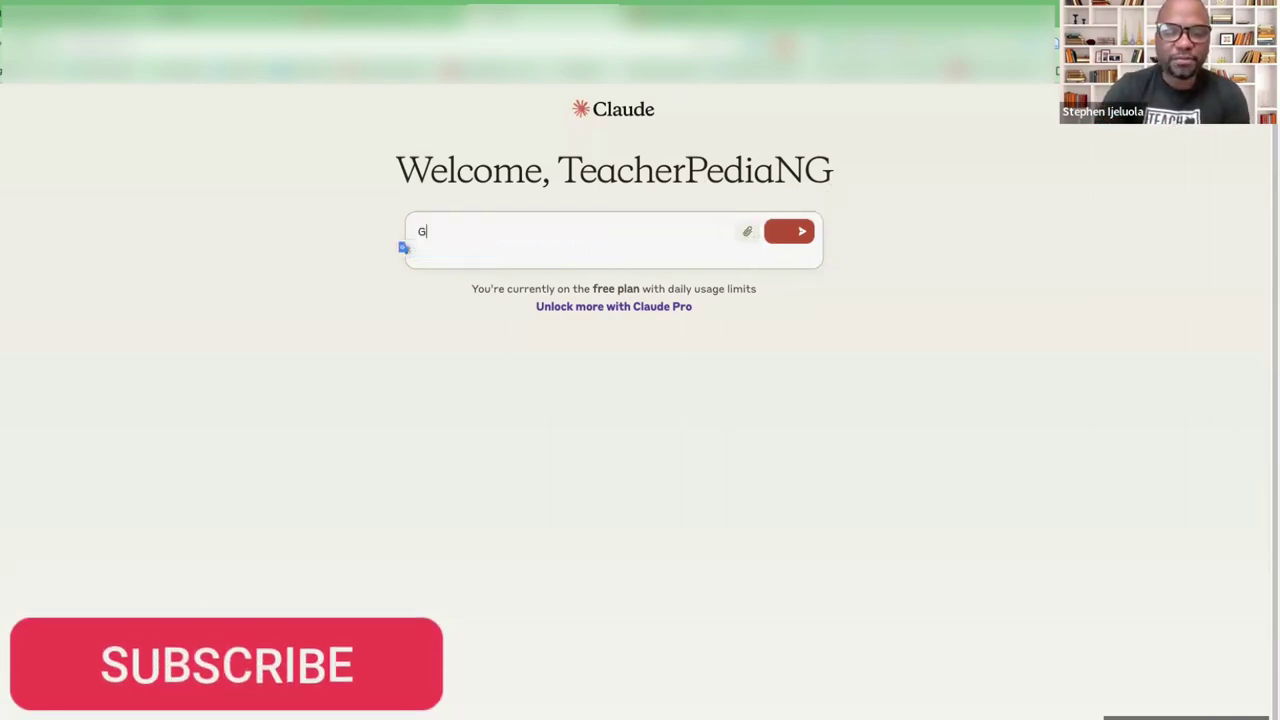
pyautogui.write('Give me')
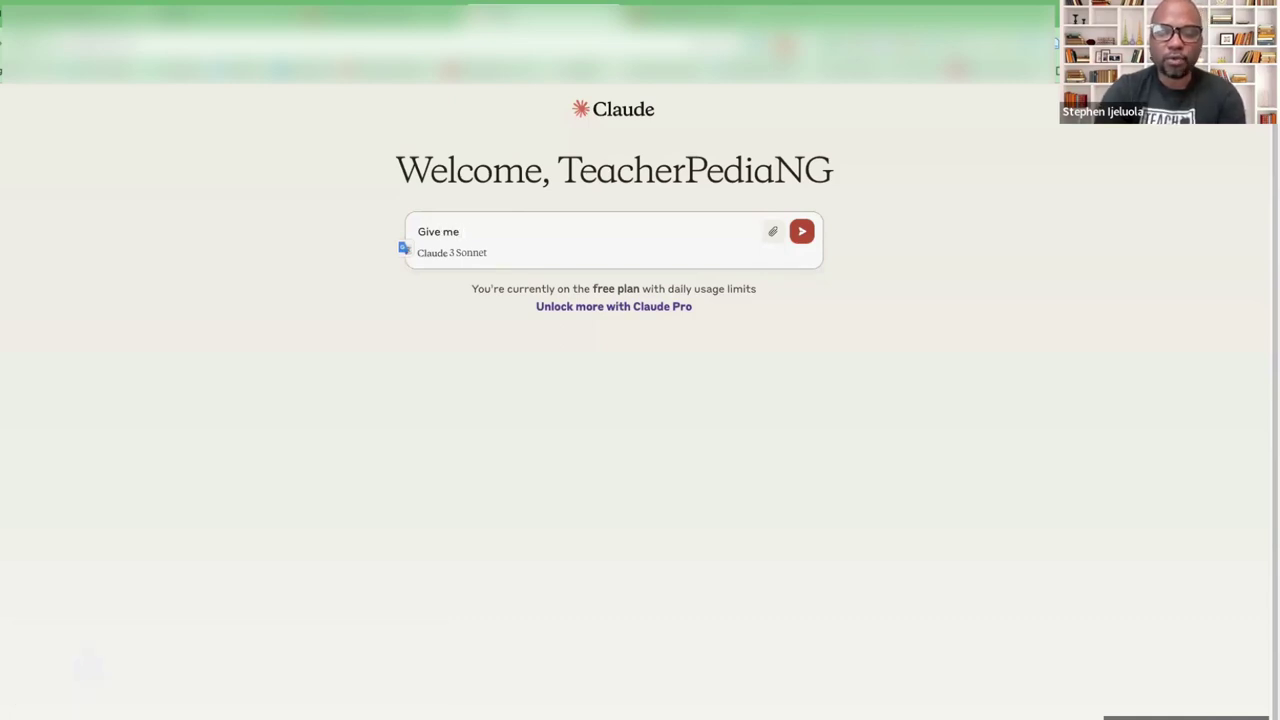
pyautogui.write(' one parag')
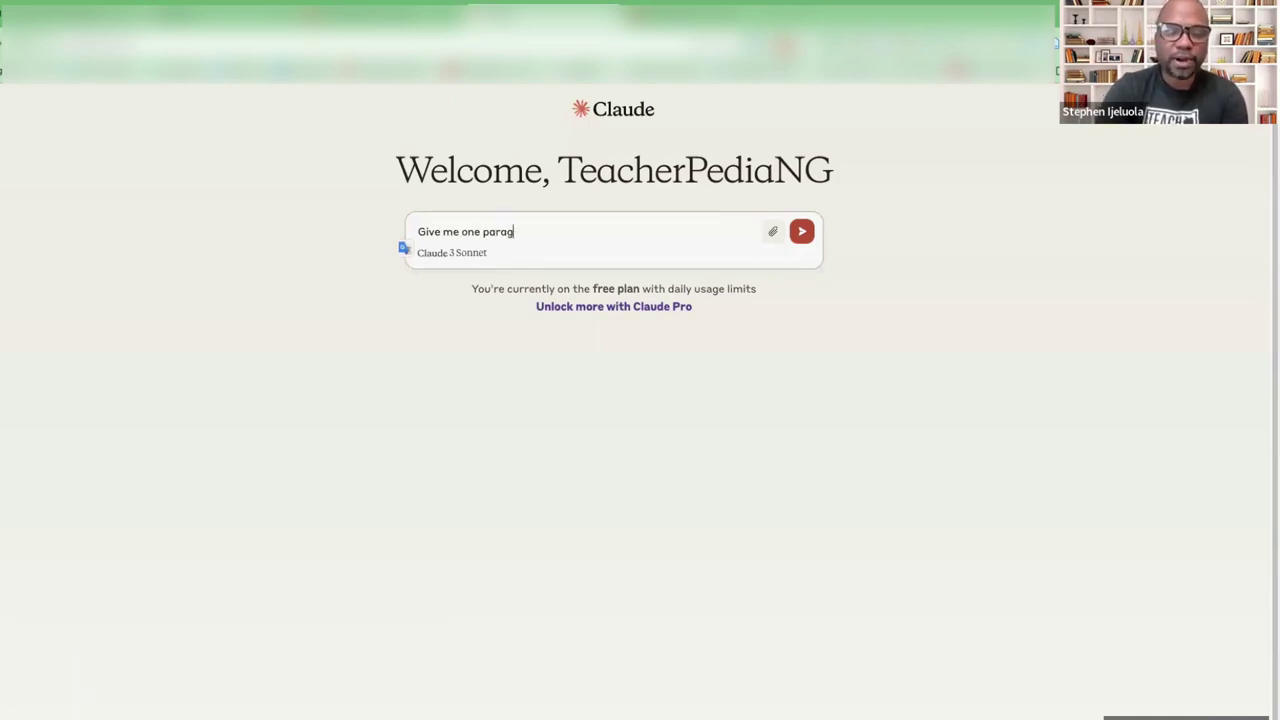
pyautogui.write('raph fie')
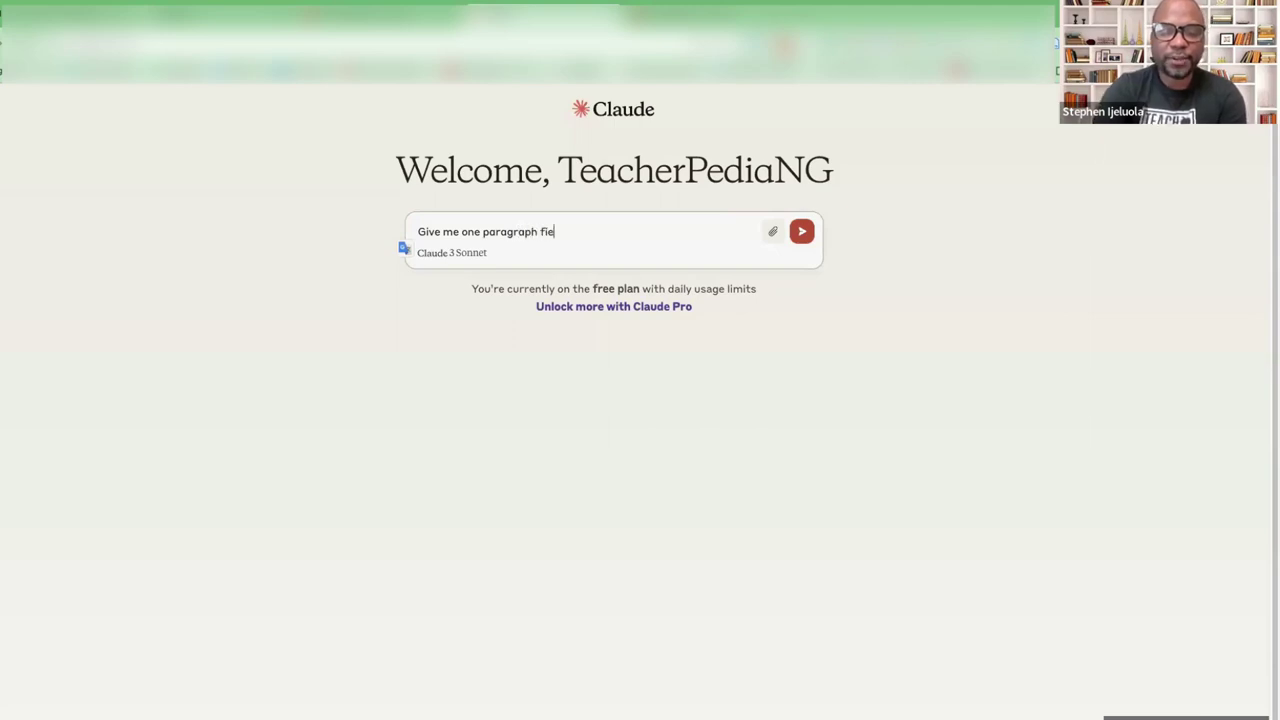
pyautogui.write('ldback ')
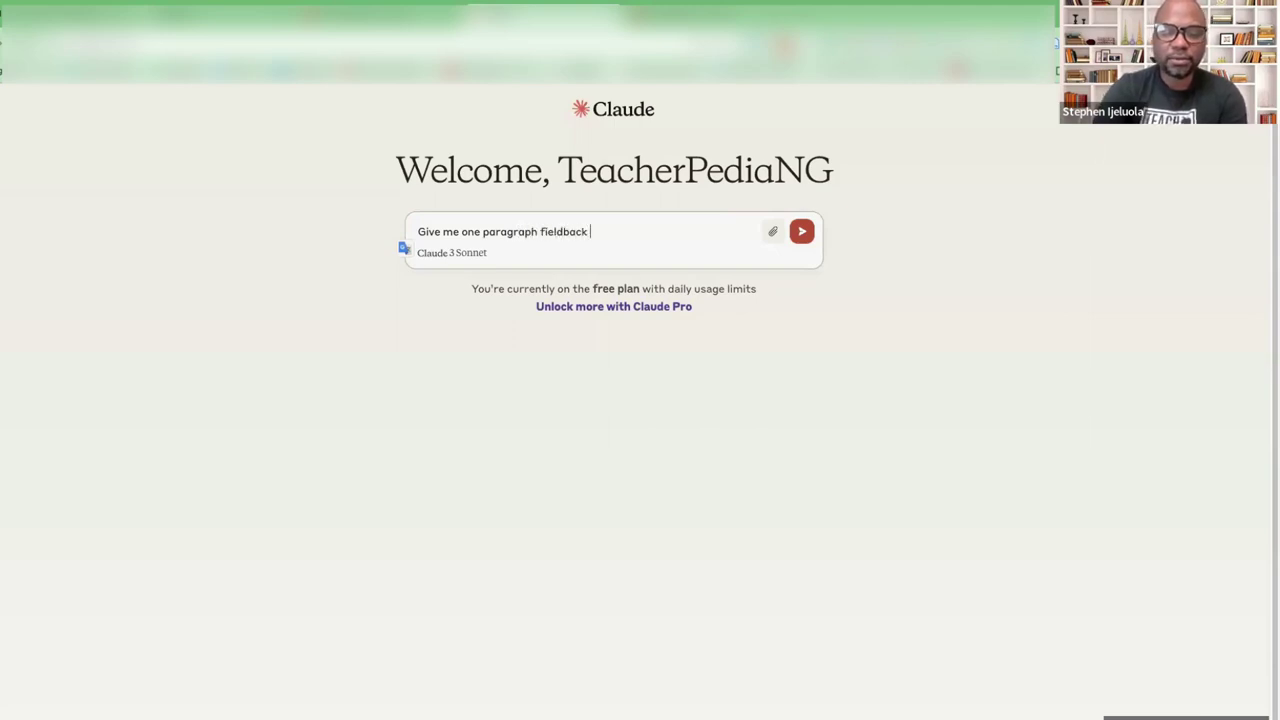
pyautogui.write('on this')
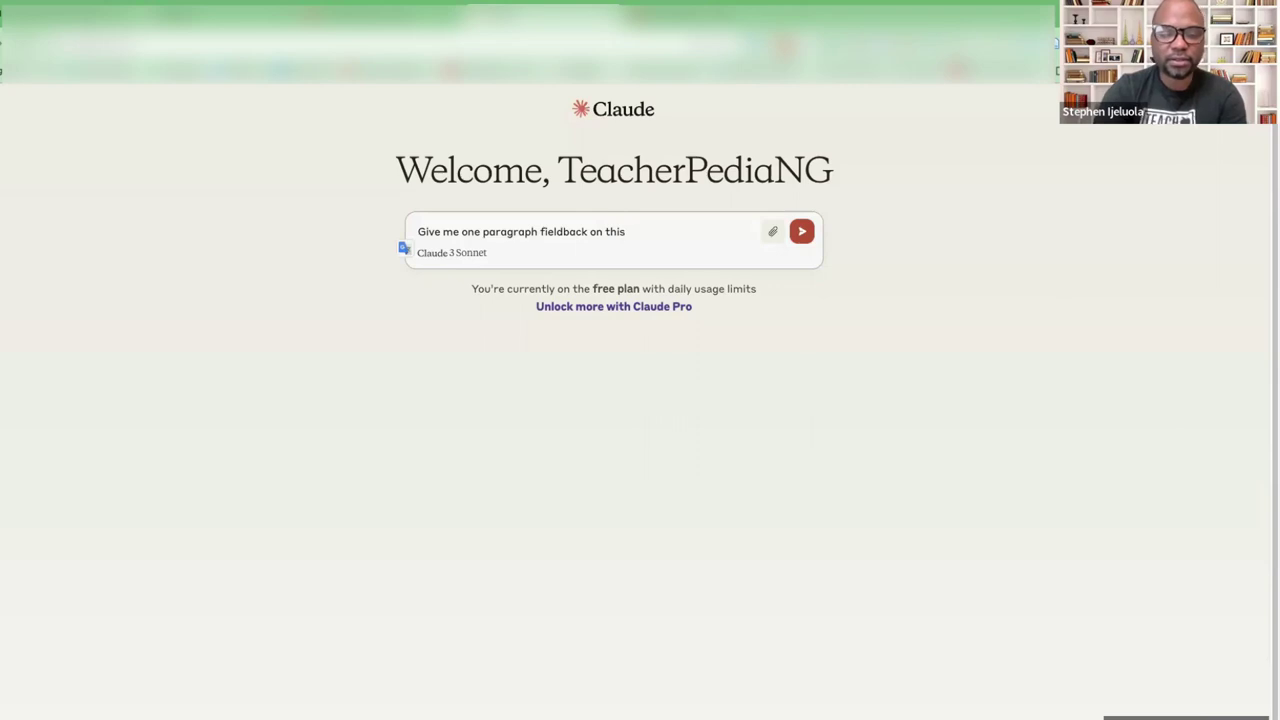
pyautogui.write(' document')
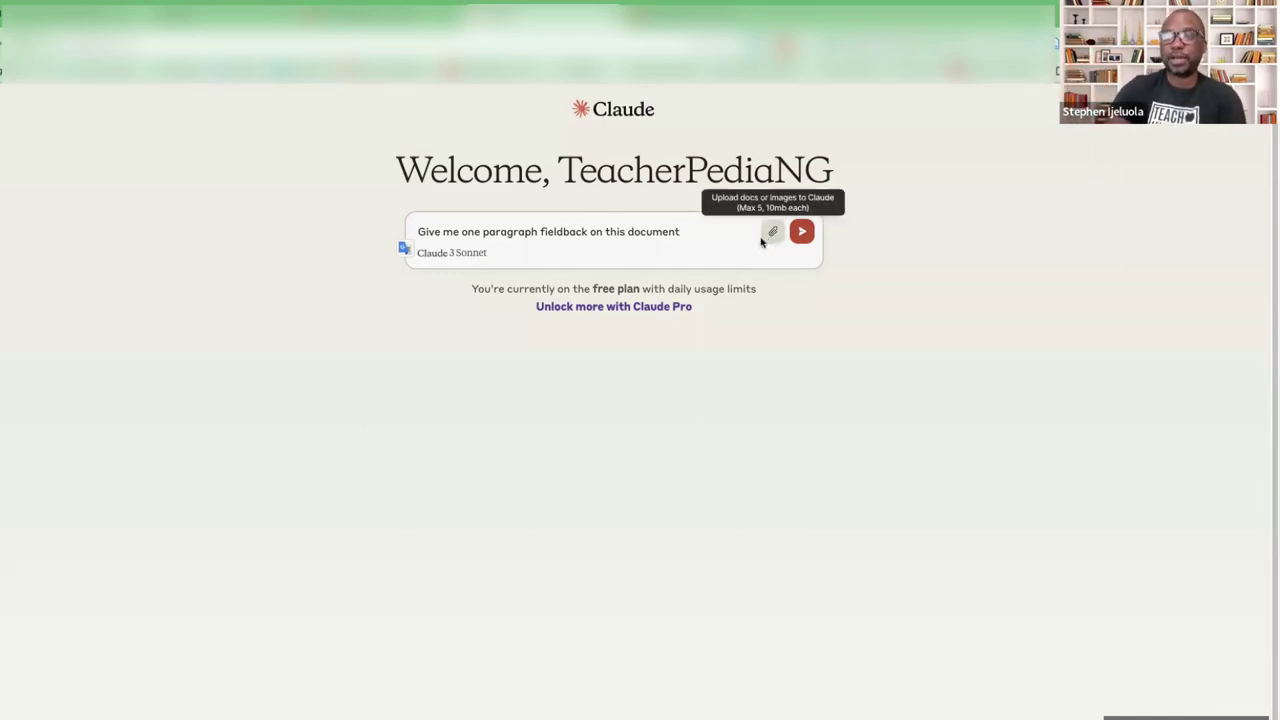
pyautogui.press('Return')
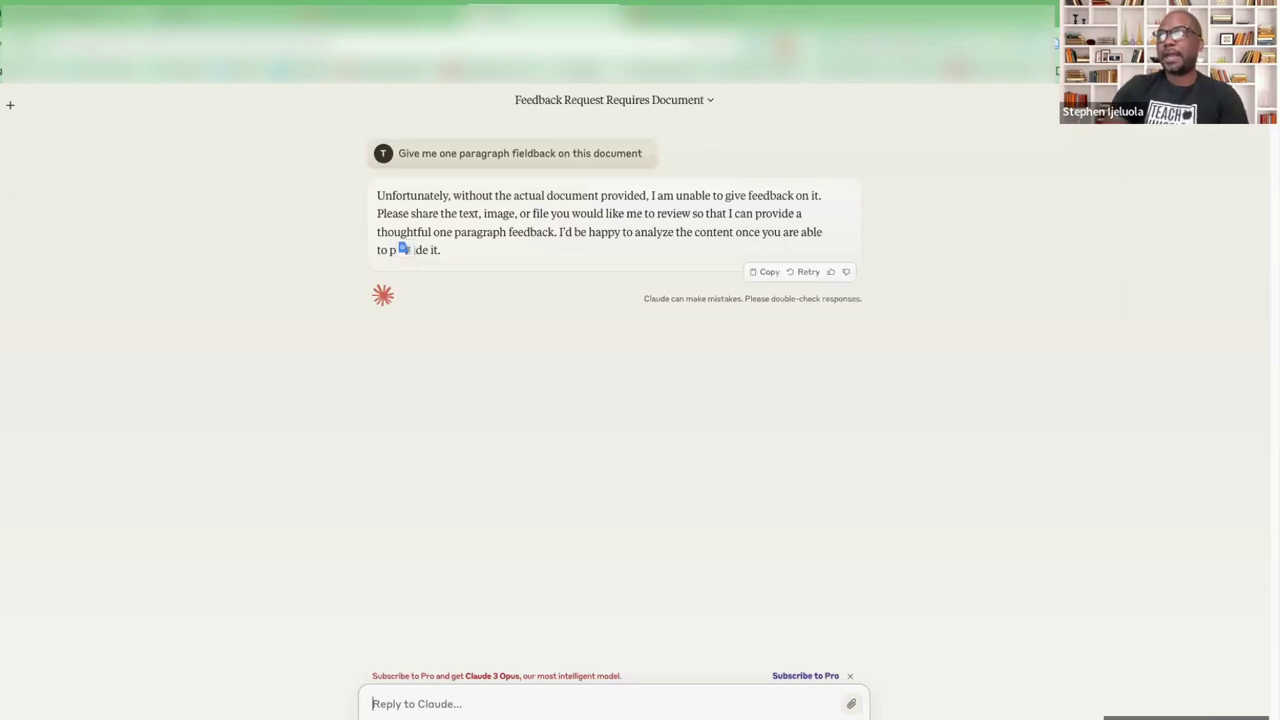
# Attach the first image file in the folder, showing a robot and a human figure, to the reply
pyautogui.click(848, 705)
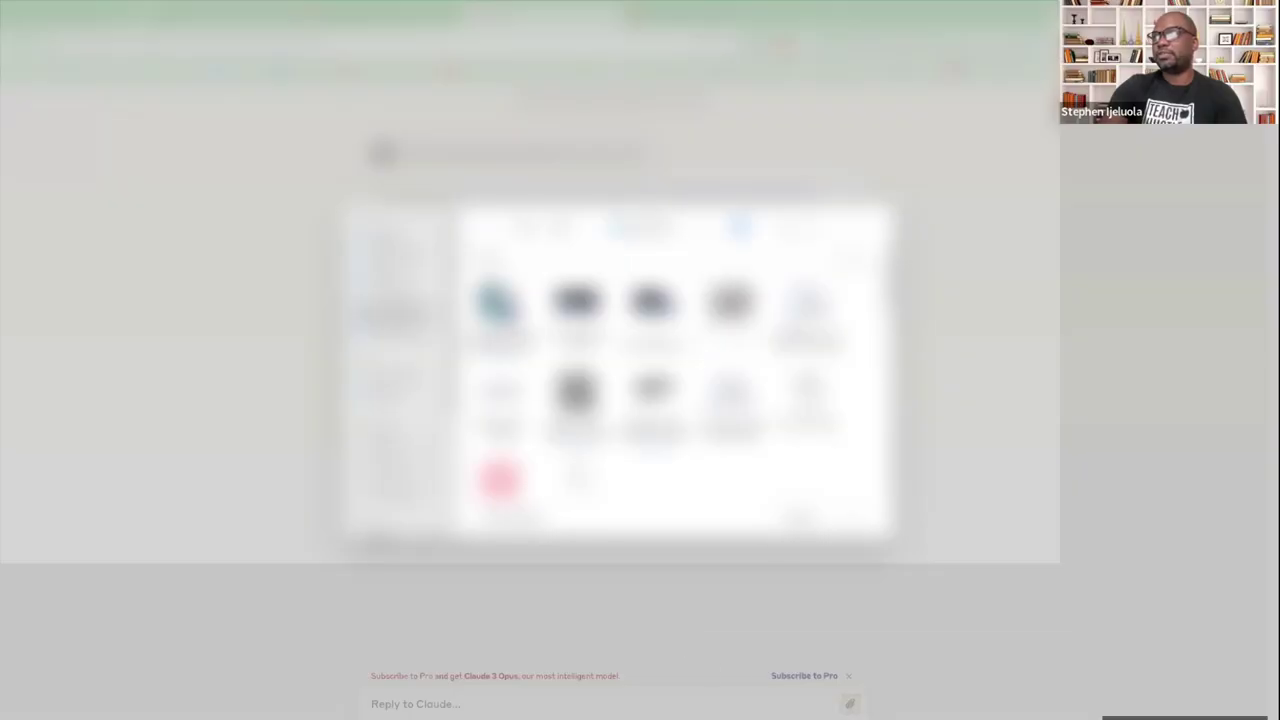
pyautogui.click(497, 310)
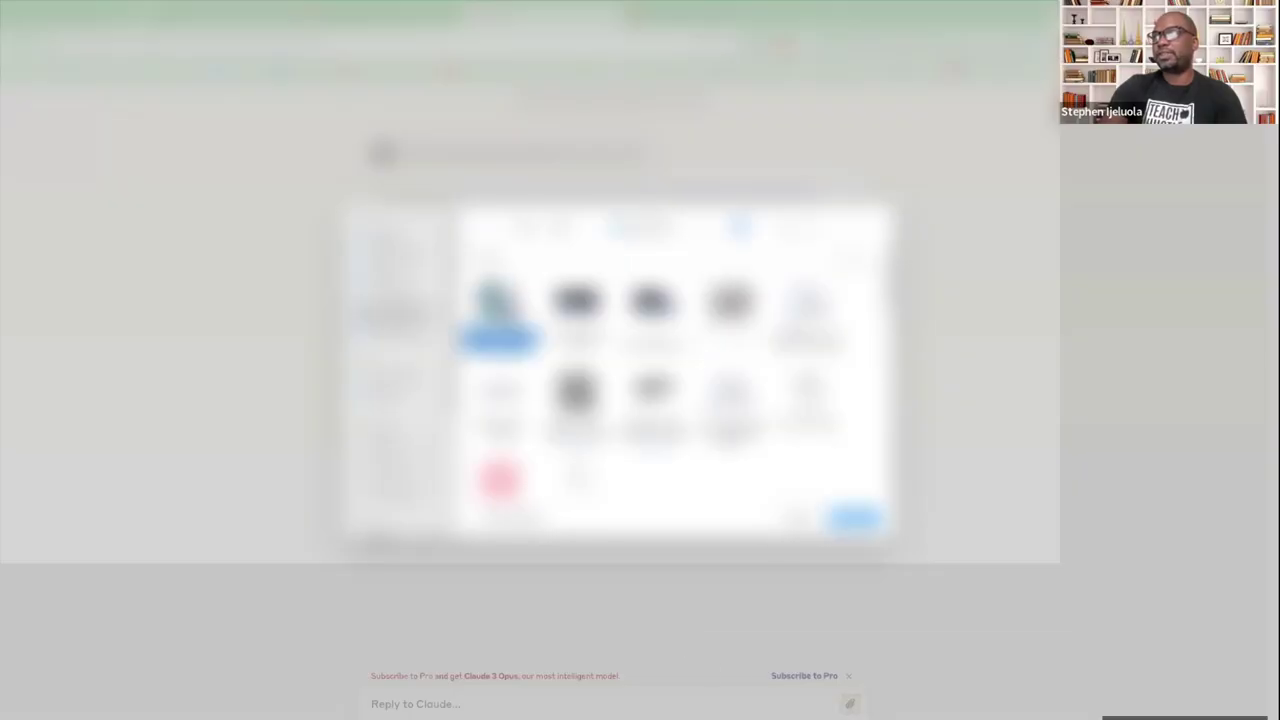
pyautogui.click(855, 518)
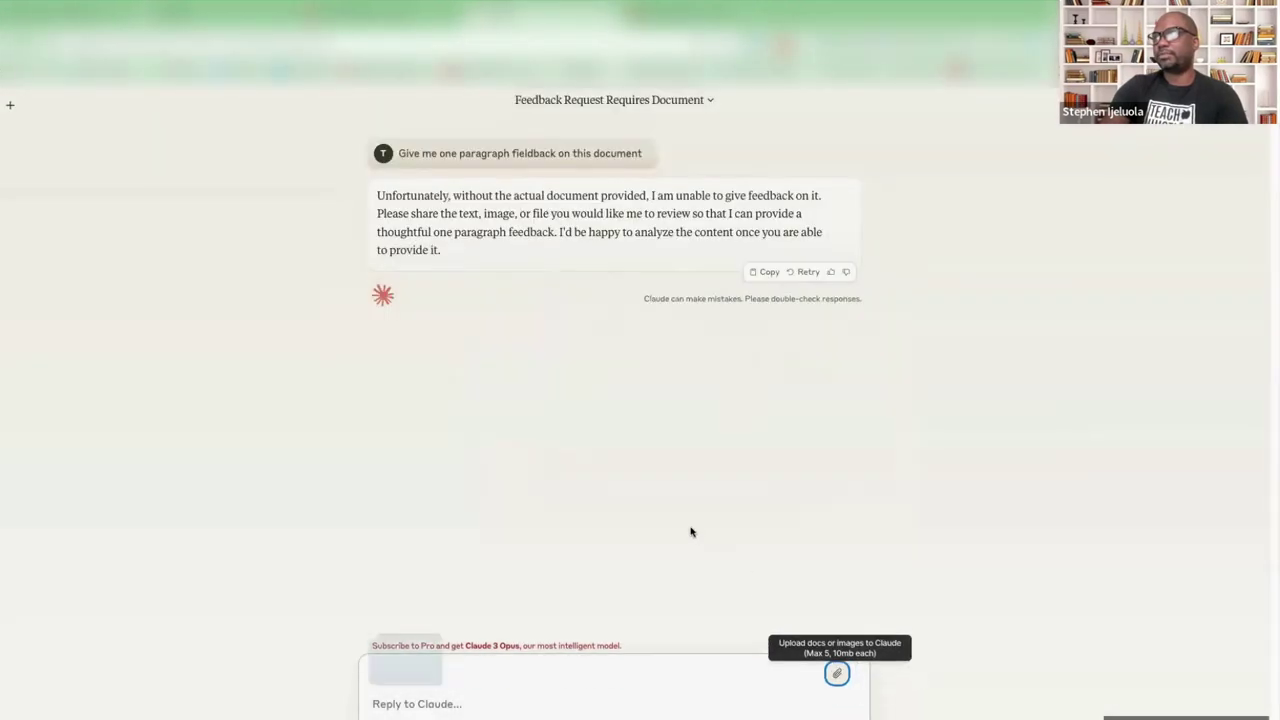
# Send the attached image with the question "what can you say about this image?"
pyautogui.click(455, 705)
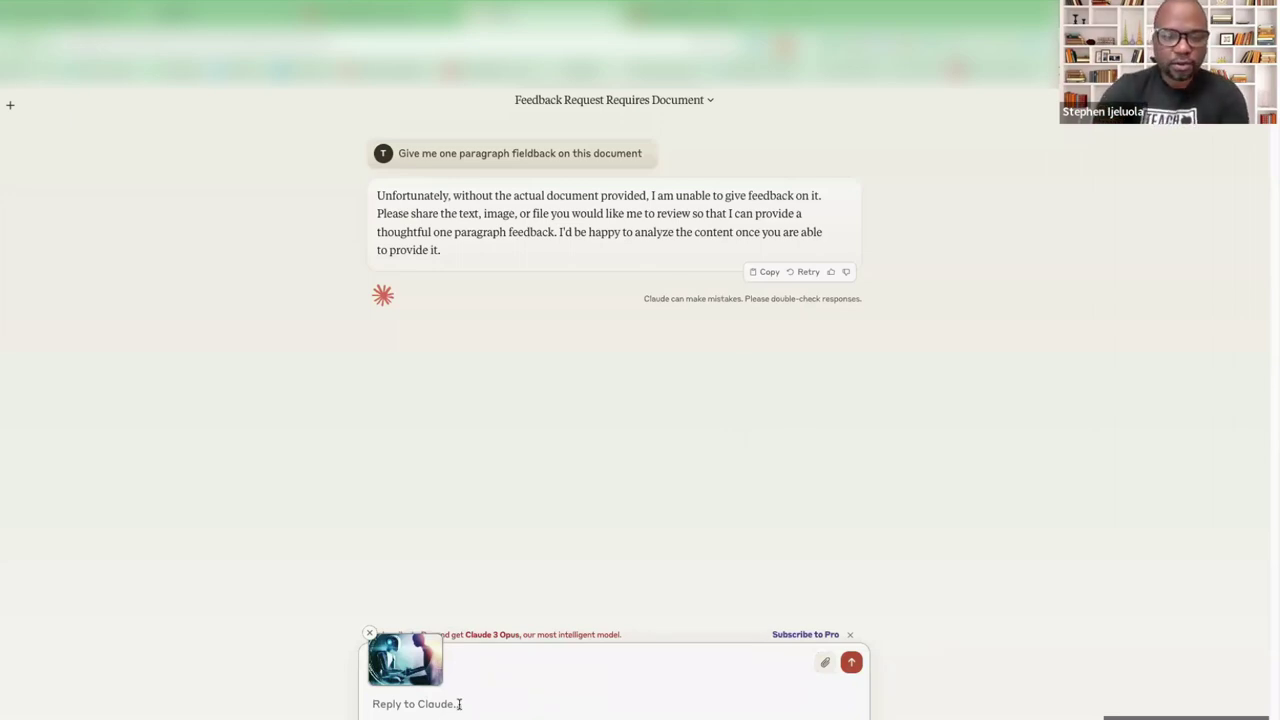
pyautogui.write('what can ')
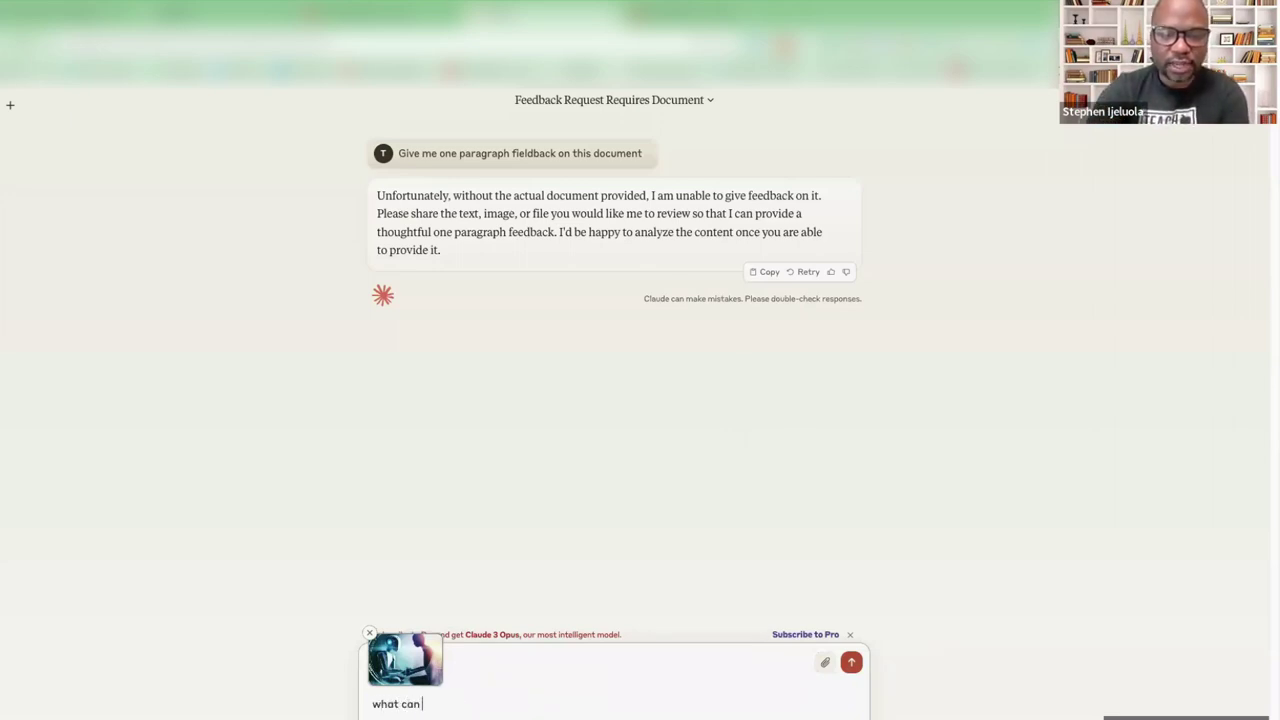
pyautogui.write('you say abo')
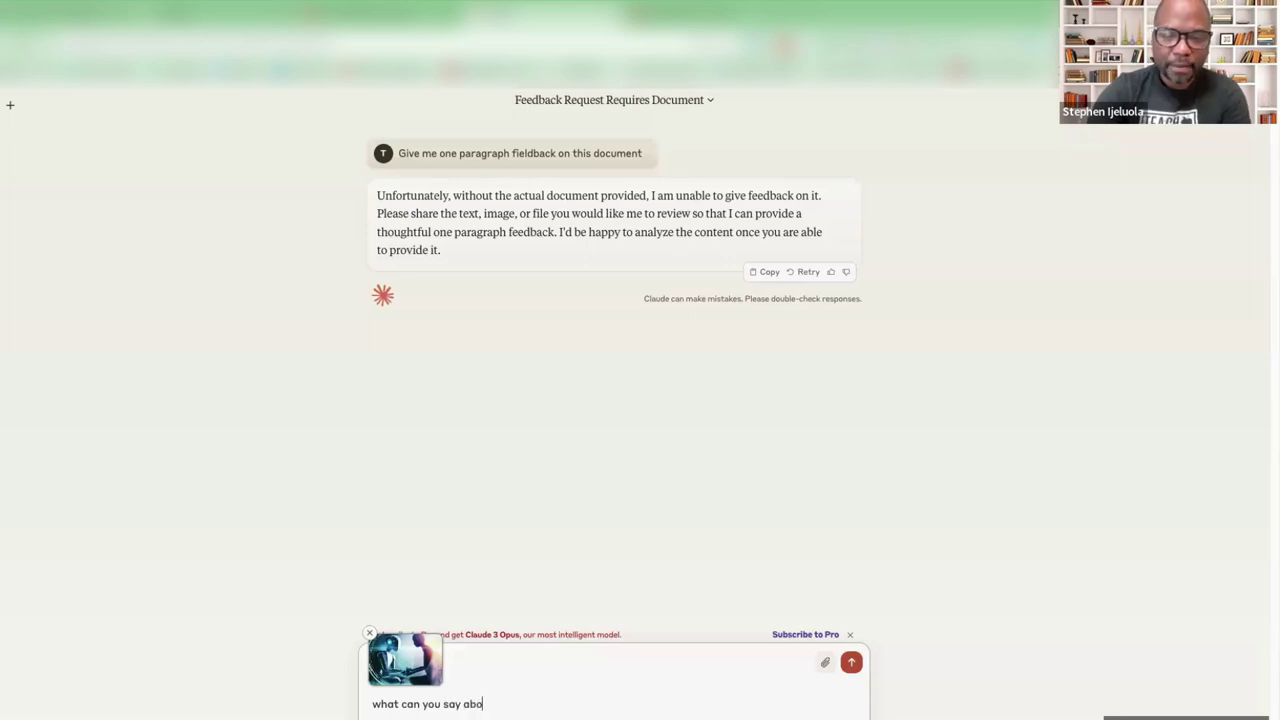
pyautogui.write('ut this ima')
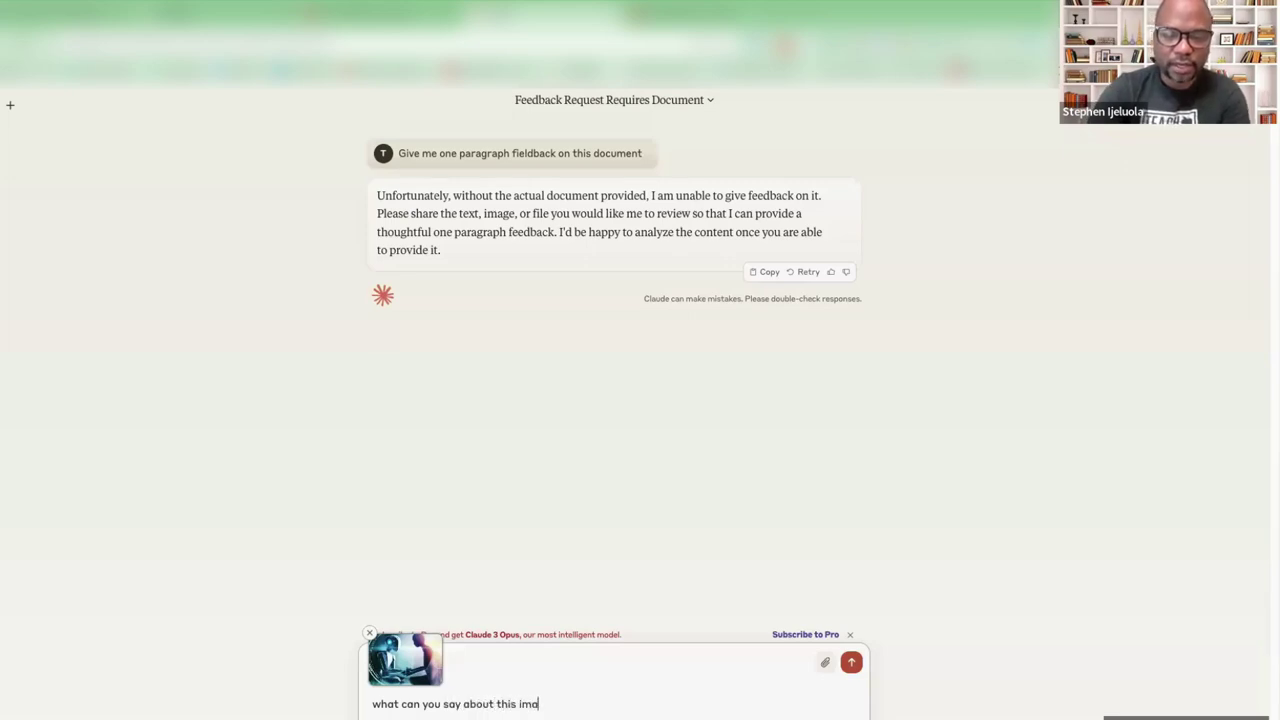
pyautogui.write('g')
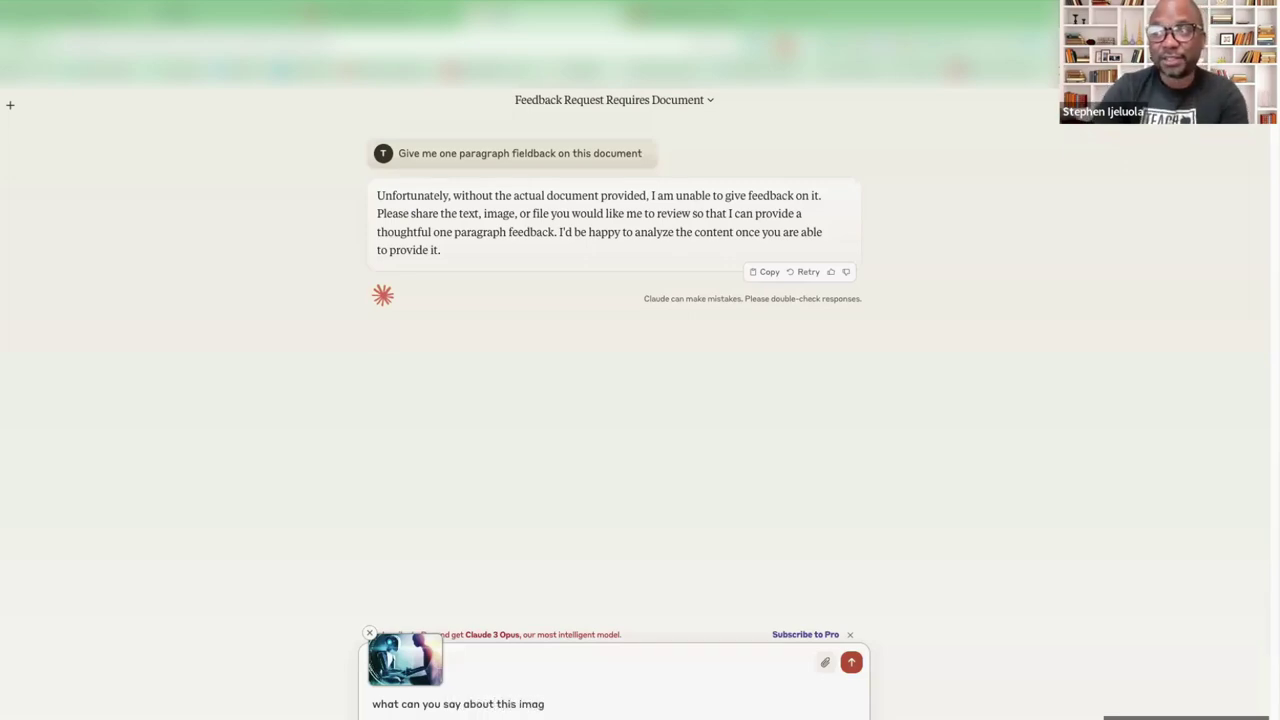
pyautogui.write('e')
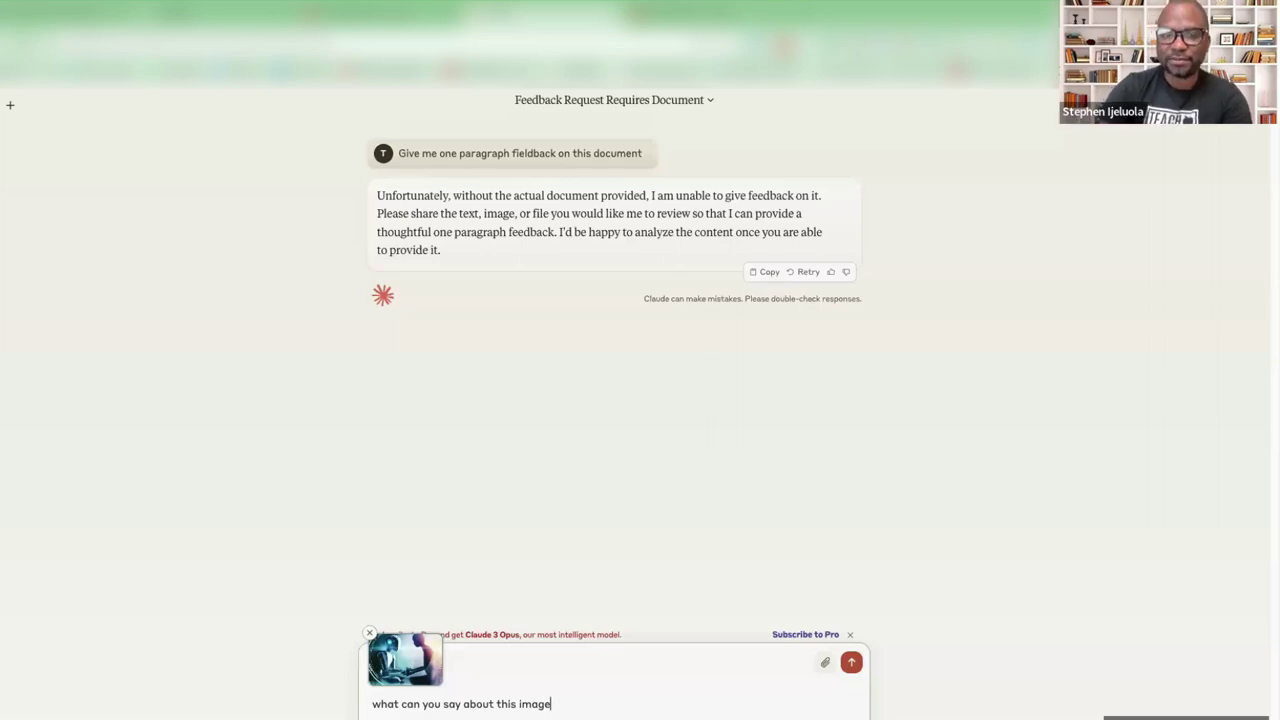
pyautogui.write('?')
pyautogui.press('Return')
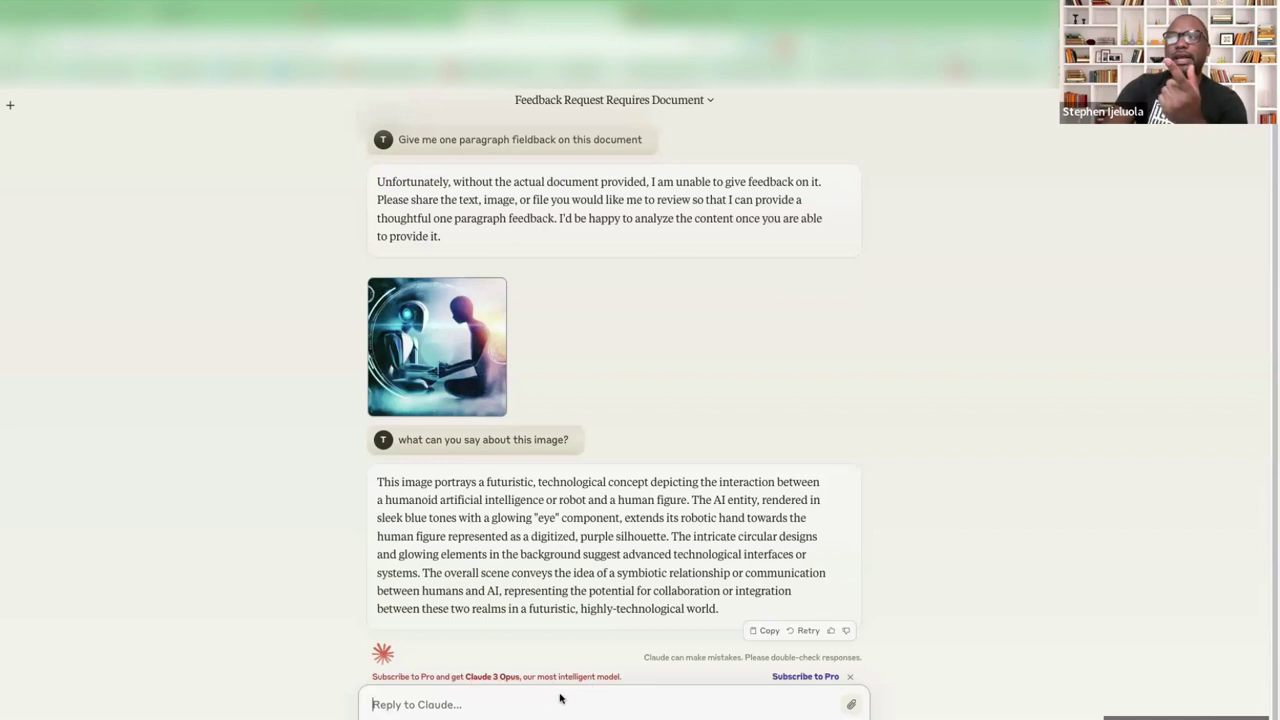
pyautogui.moveTo(368, 677); pyautogui.dragTo(632, 681)
pyautogui.click(232, 660)
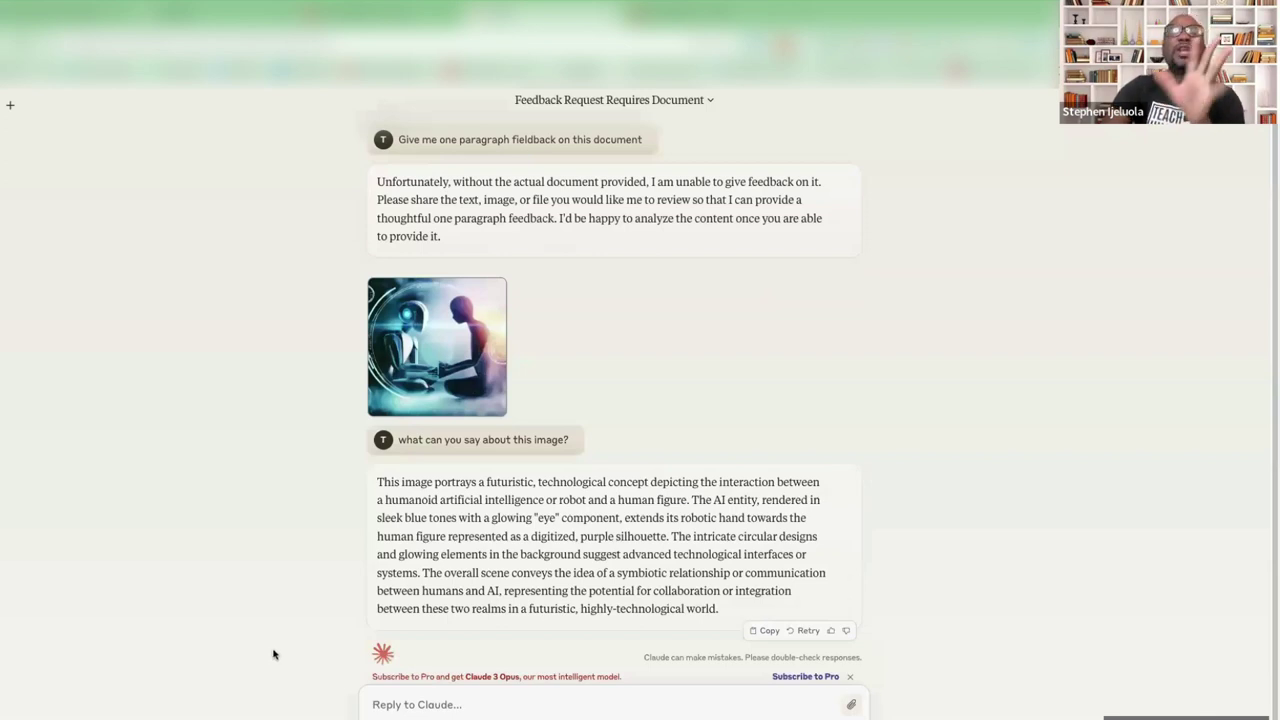
pyautogui.moveTo(383, 654)
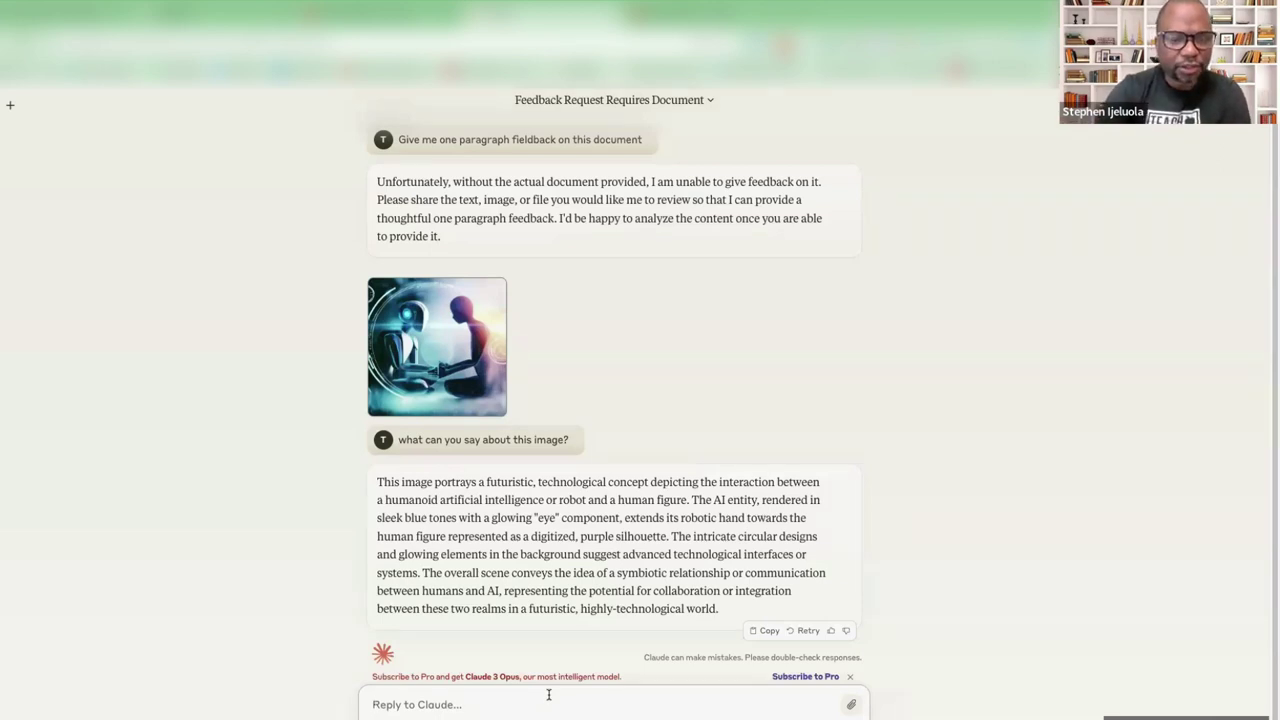
# Send the follow-up question "can you create similar image?" in the same conversation
pyautogui.write('con')
pyautogui.write('c')
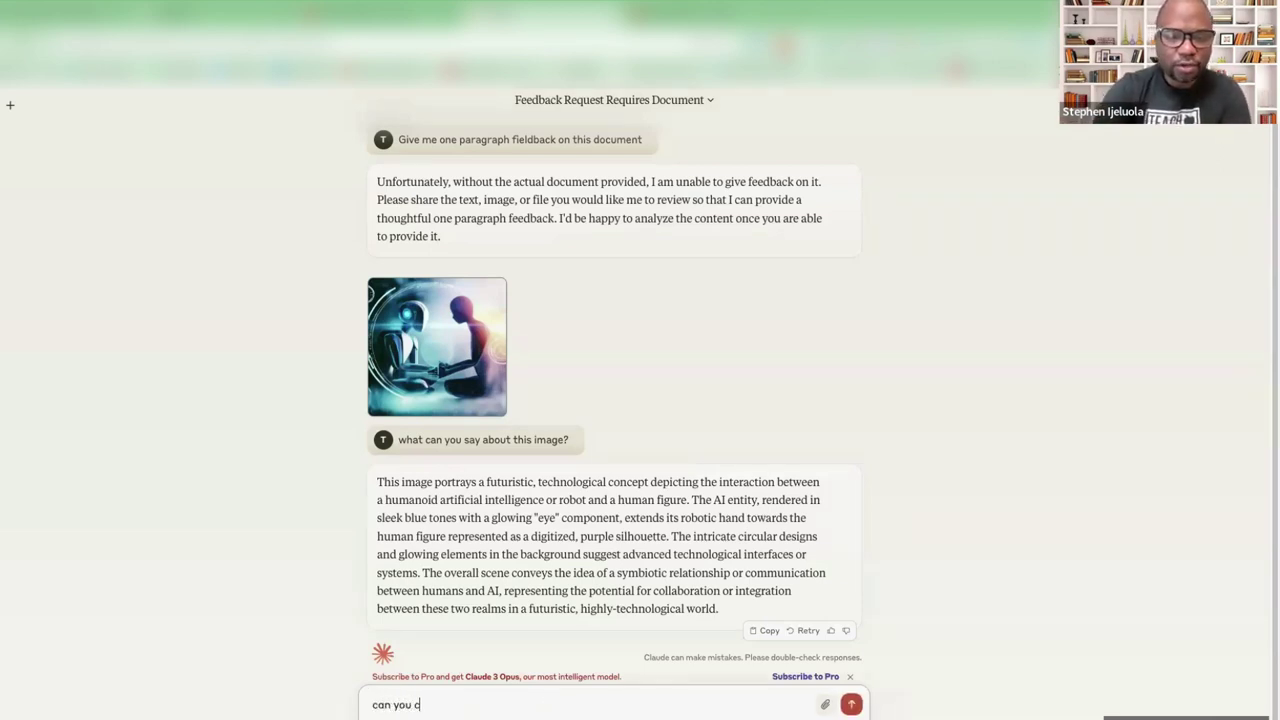
pyautogui.write('reate sim')
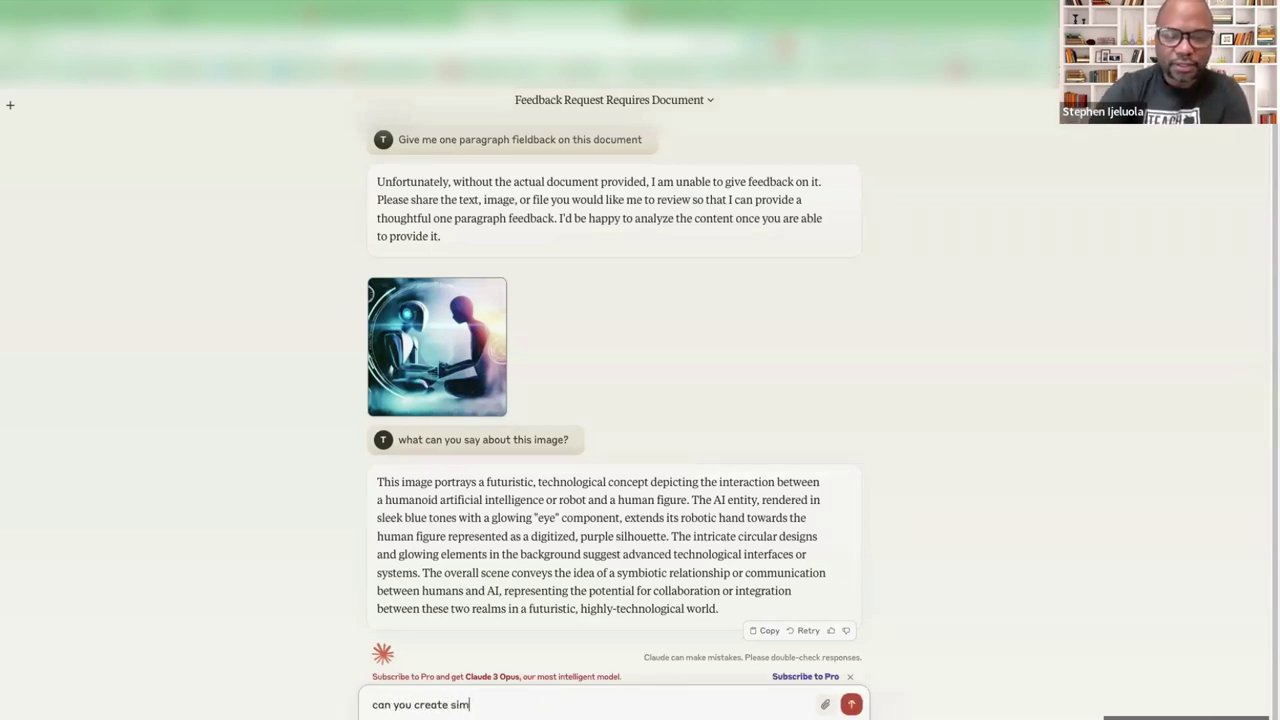
pyautogui.write('ilar image?')
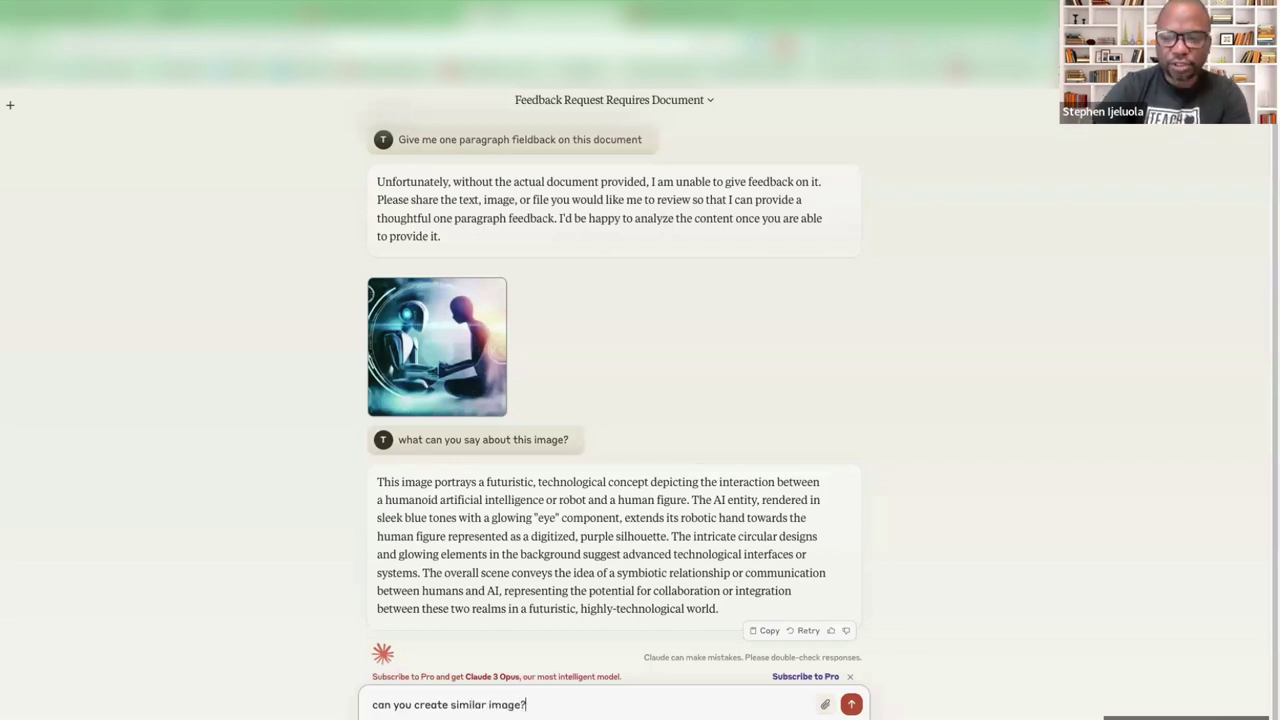
pyautogui.press('Return')
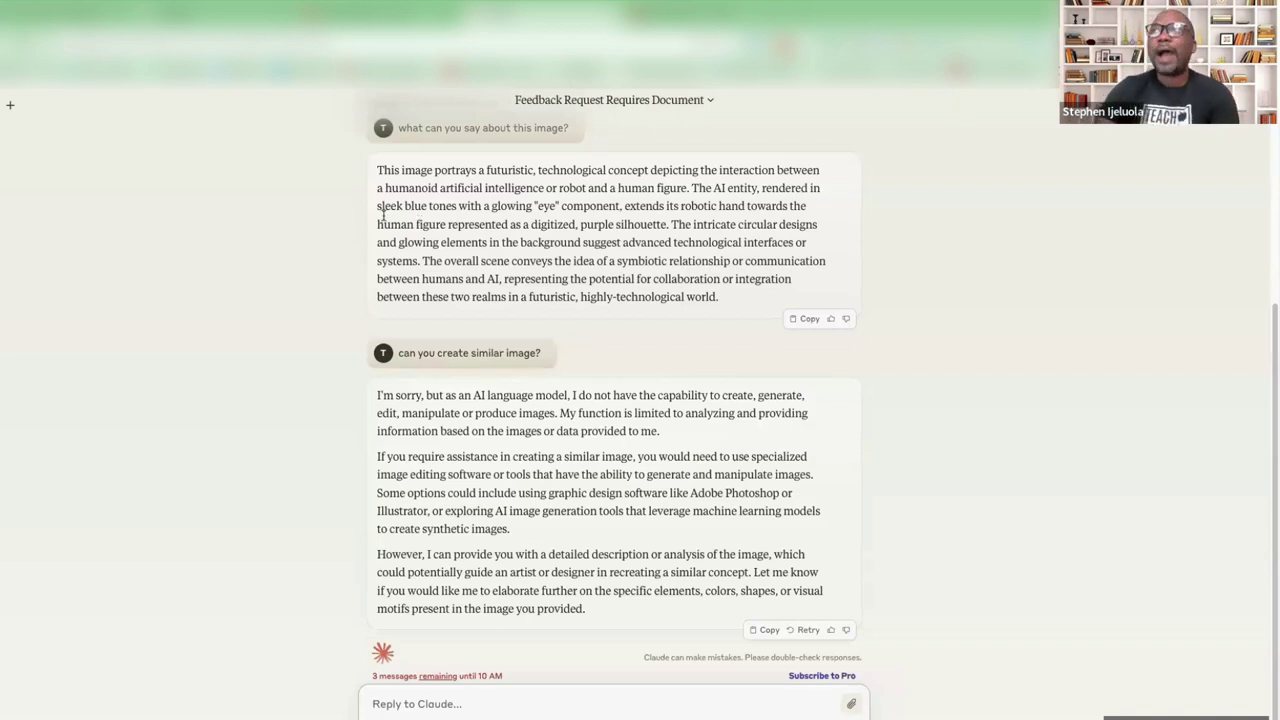
# Switch to the Gemini website by entering "gemini" in the browser
pyautogui.hotkey('ctrl', 'l')
pyautogui.write('g')
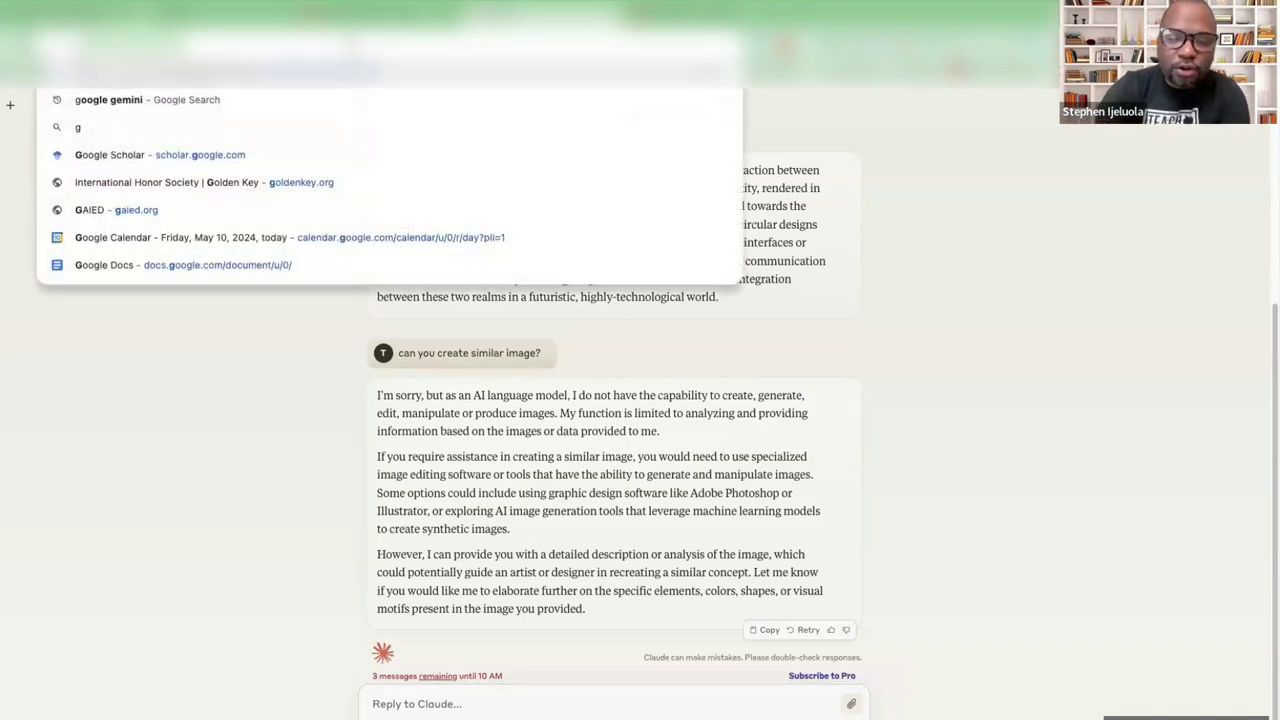
pyautogui.write('emini')
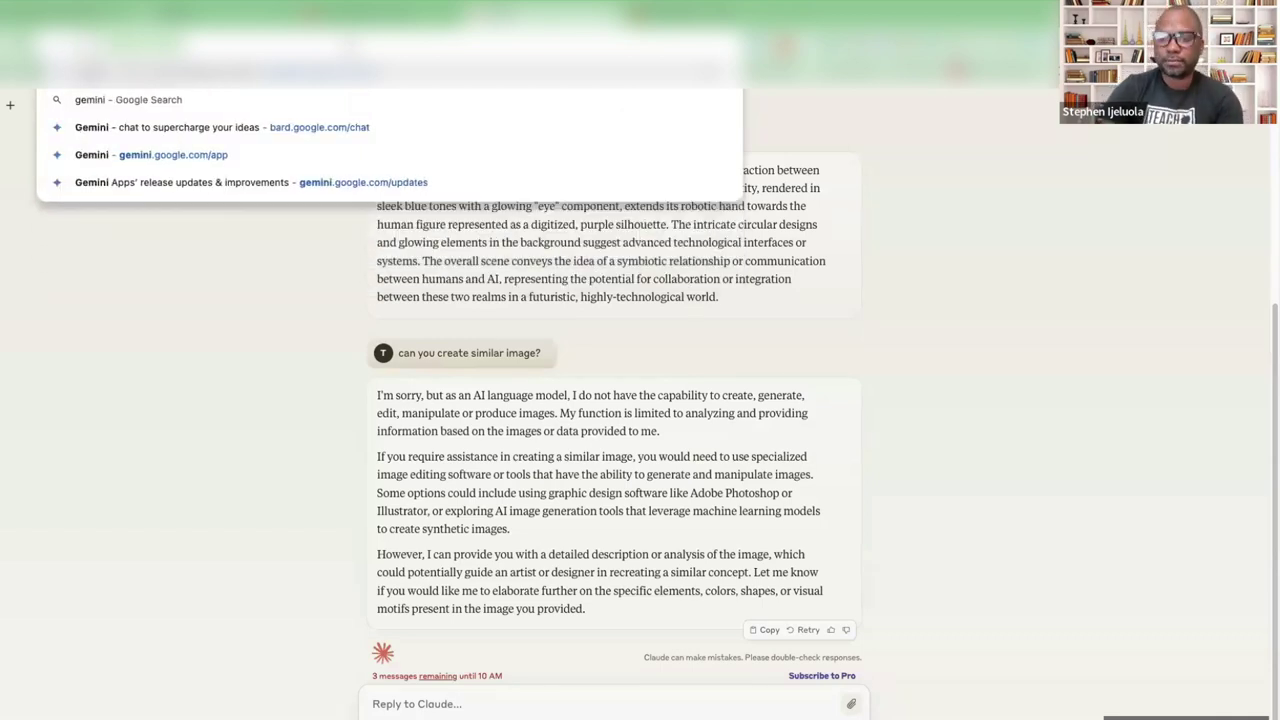
pyautogui.press('Return')
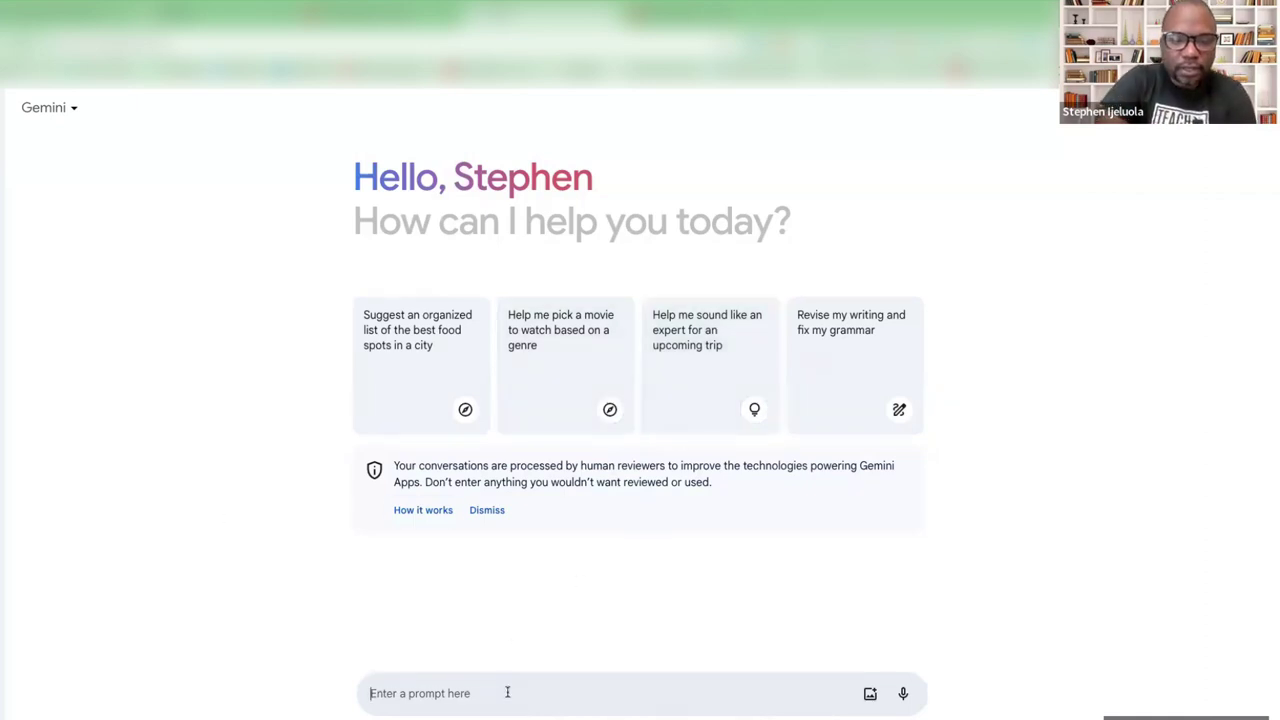
# Send Gemini the prompt "can you create an image of a grade 5 class enironment"
pyautogui.write('can you cr')
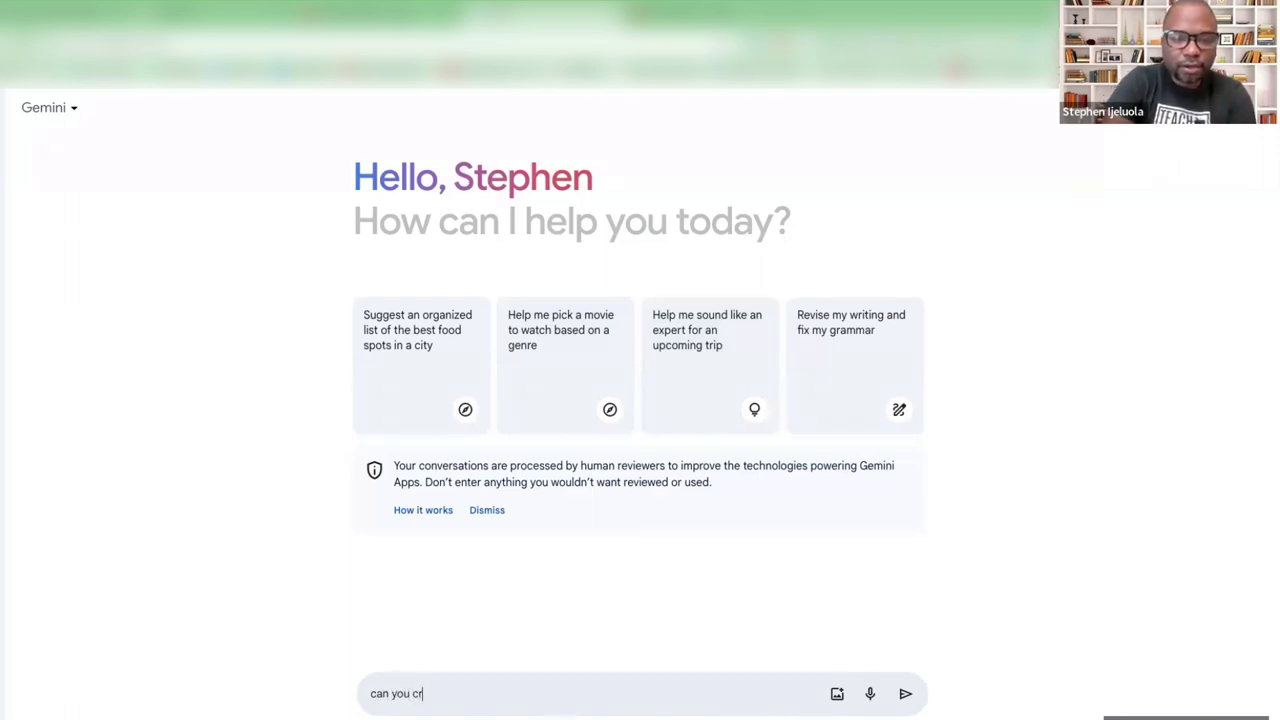
pyautogui.write('a')
pyautogui.press('BackSpace')
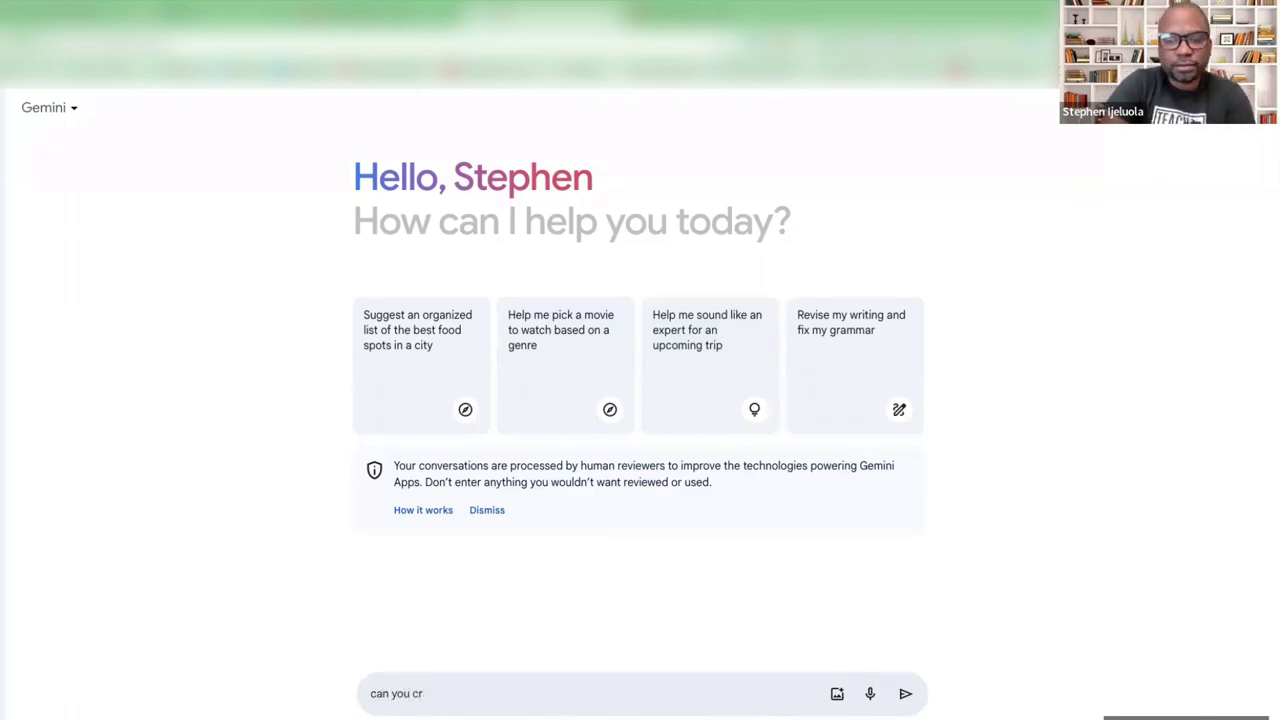
pyautogui.write('eate a ')
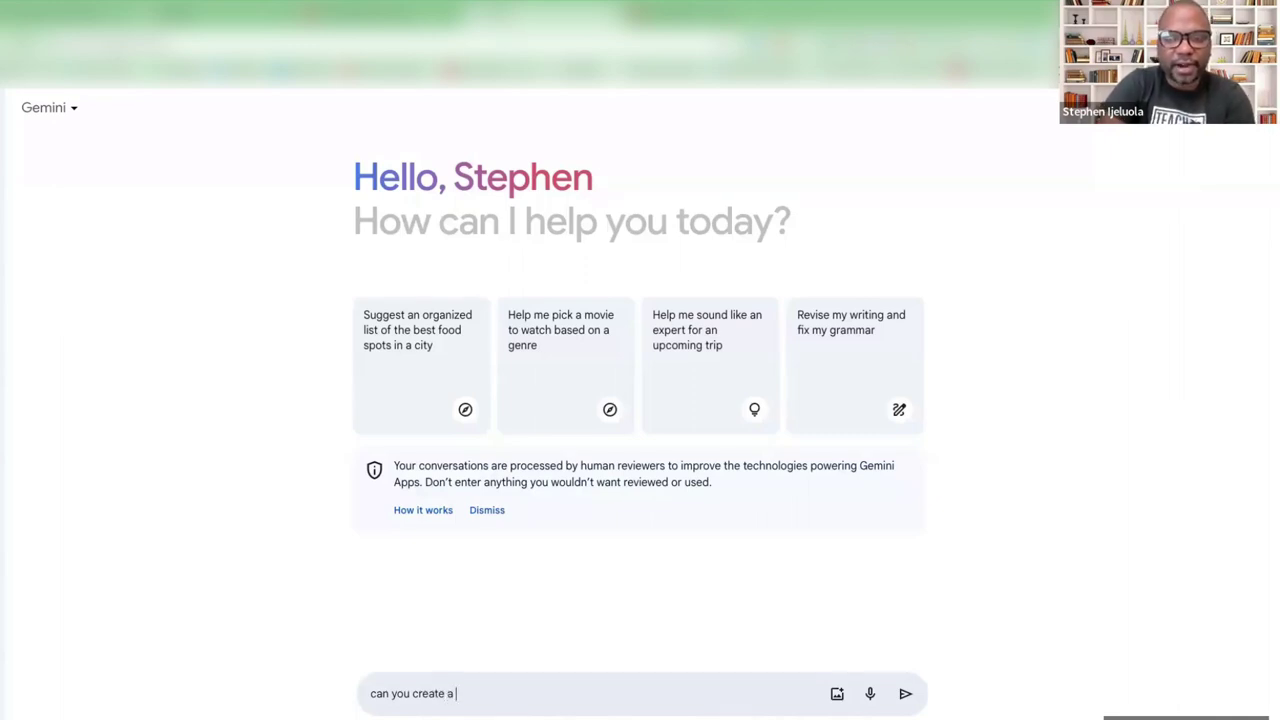
pyautogui.write('grad')
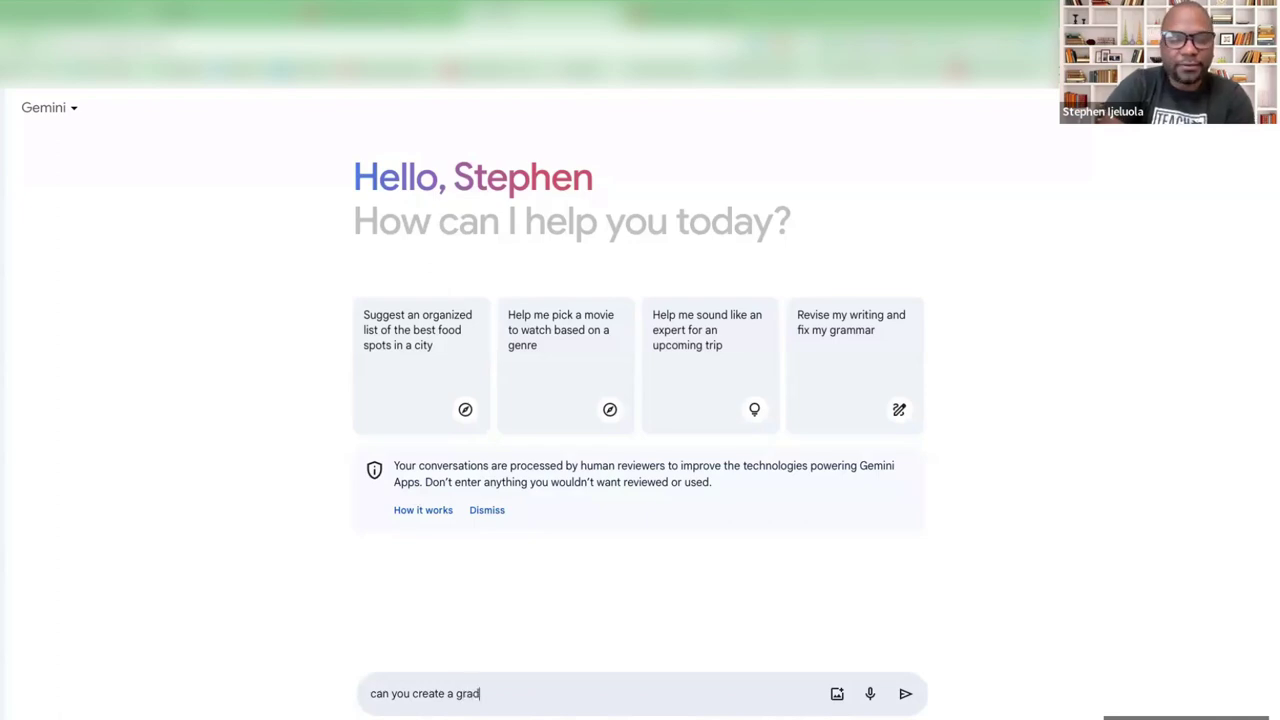
pyautogui.write('e 5 cl')
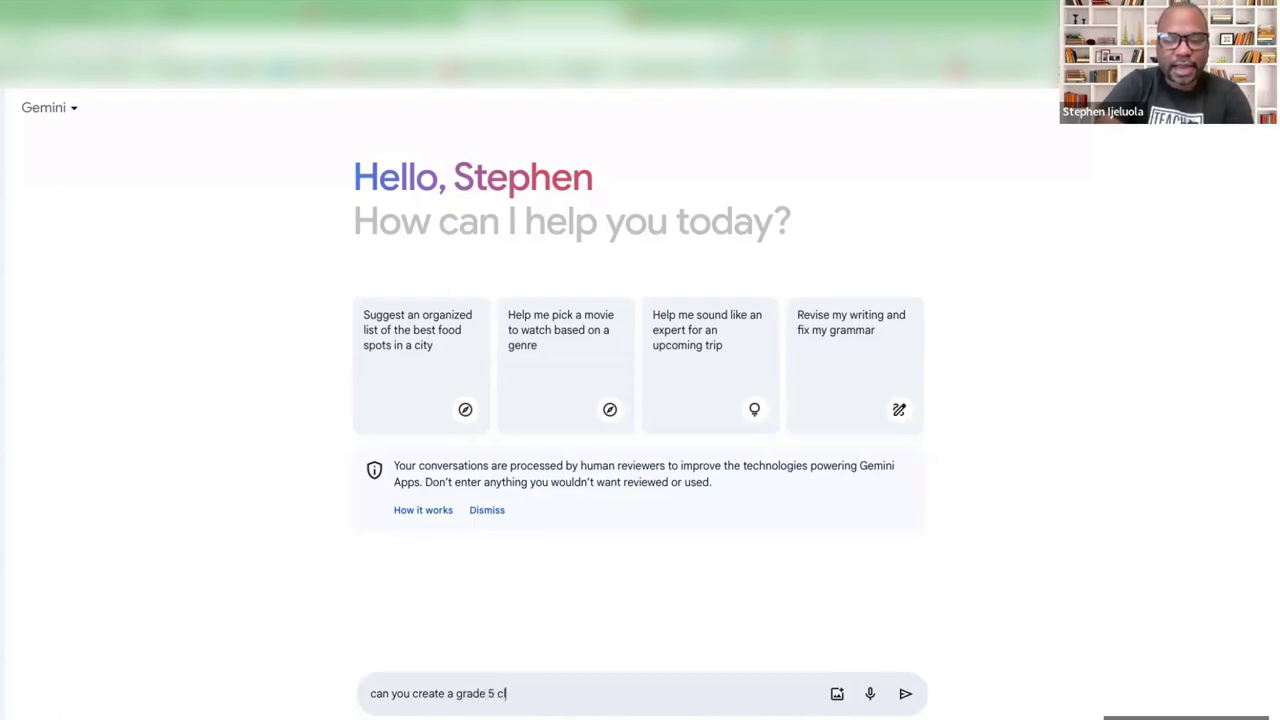
pyautogui.write('ass en')
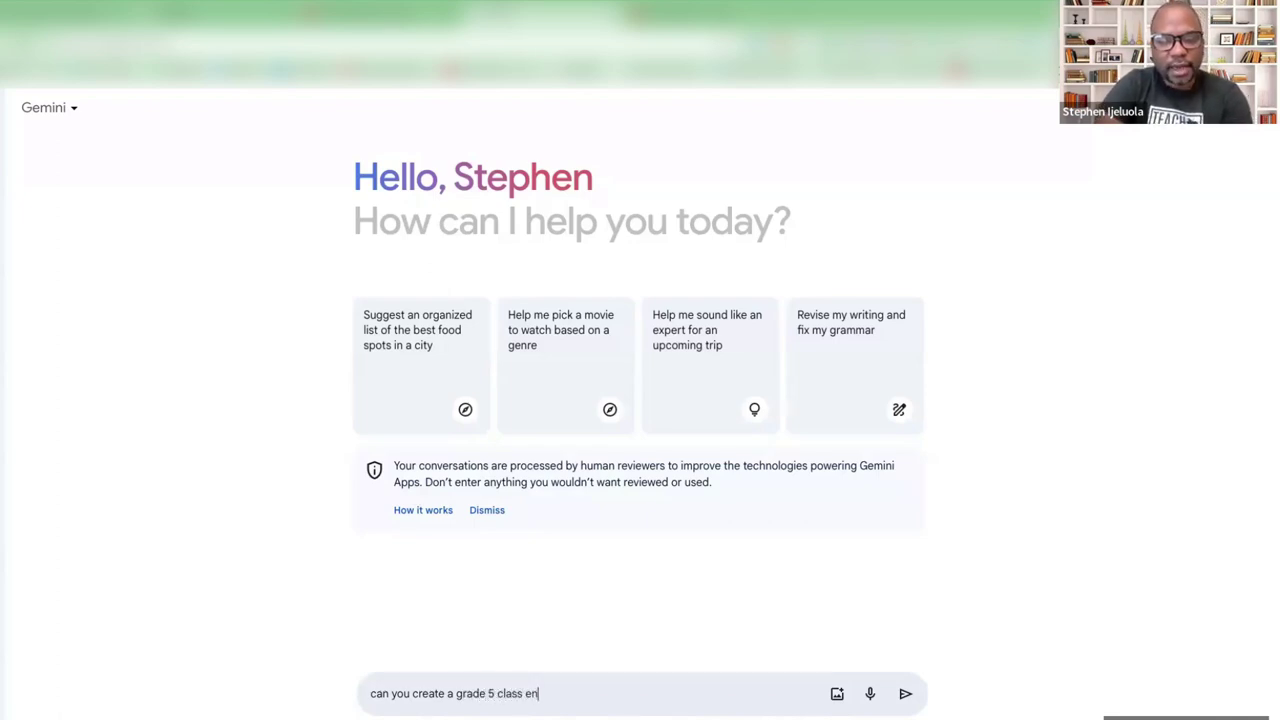
pyautogui.write('ironment')
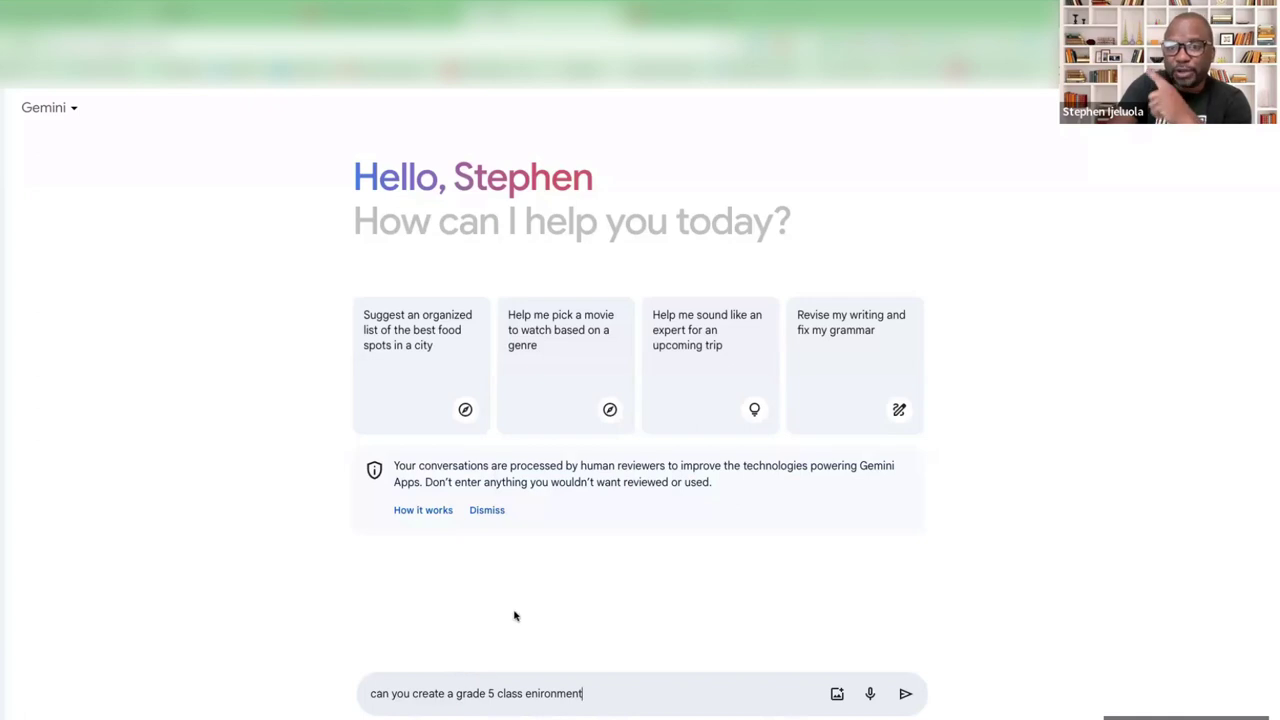
pyautogui.click(452, 694)
pyautogui.write('n image')
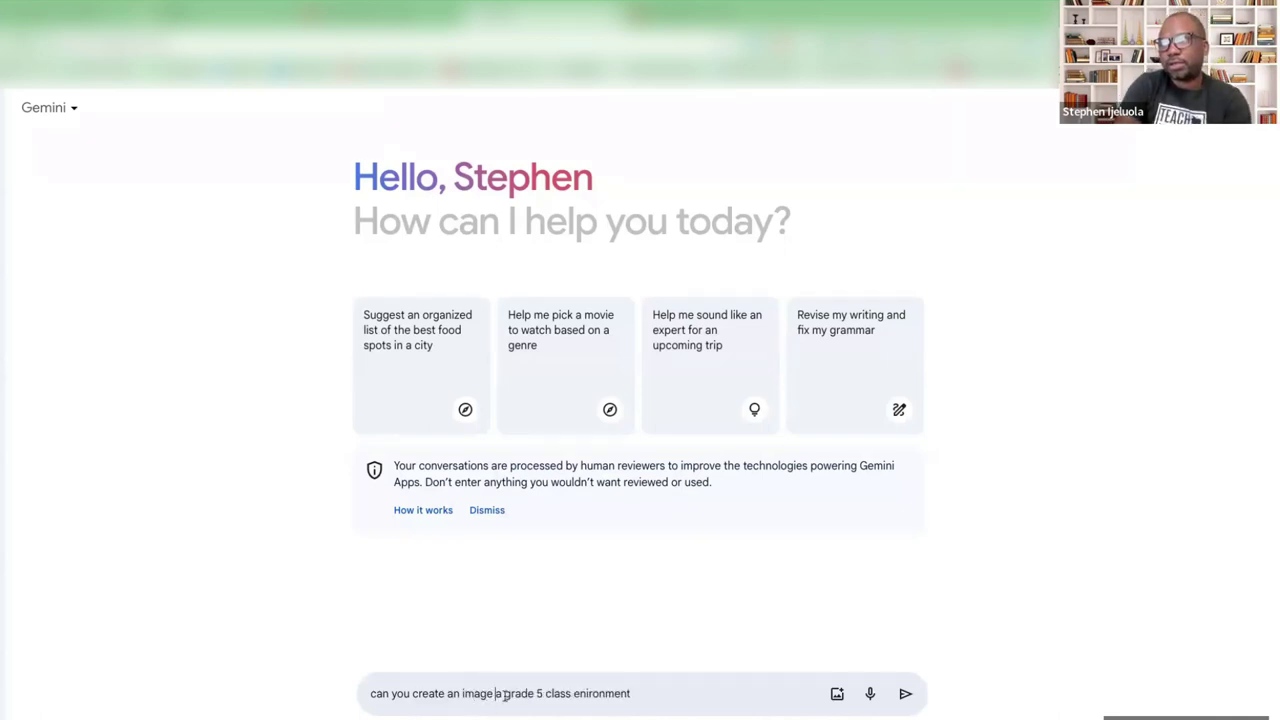
pyautogui.write(' of')
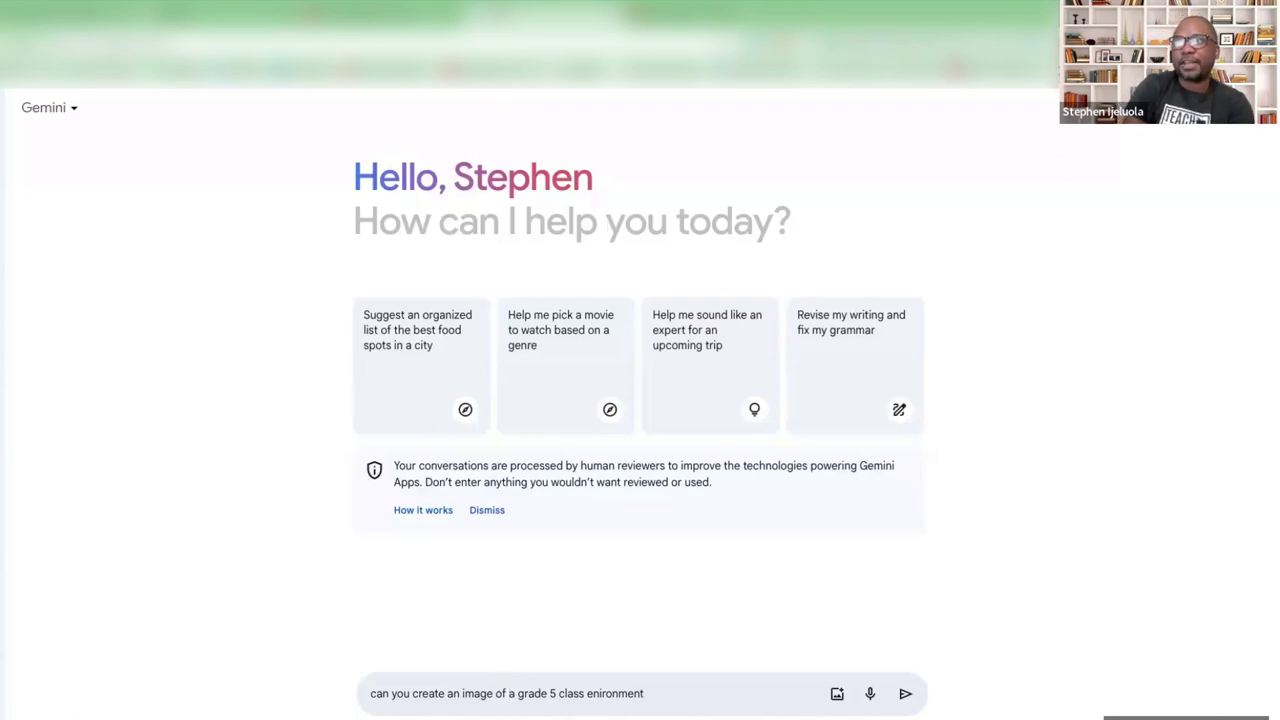
pyautogui.press('Return')
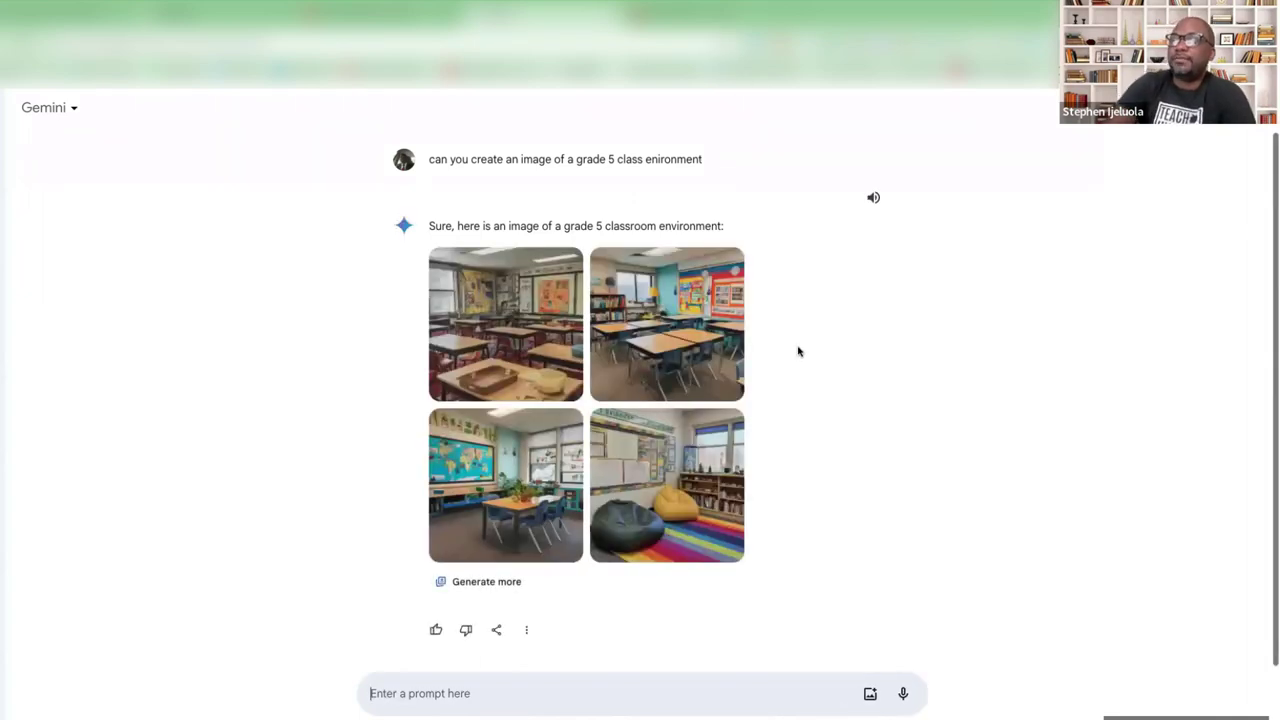
# View each of the four generated classroom images enlarged, starting with the first, and return to the conversation
pyautogui.click(506, 360)
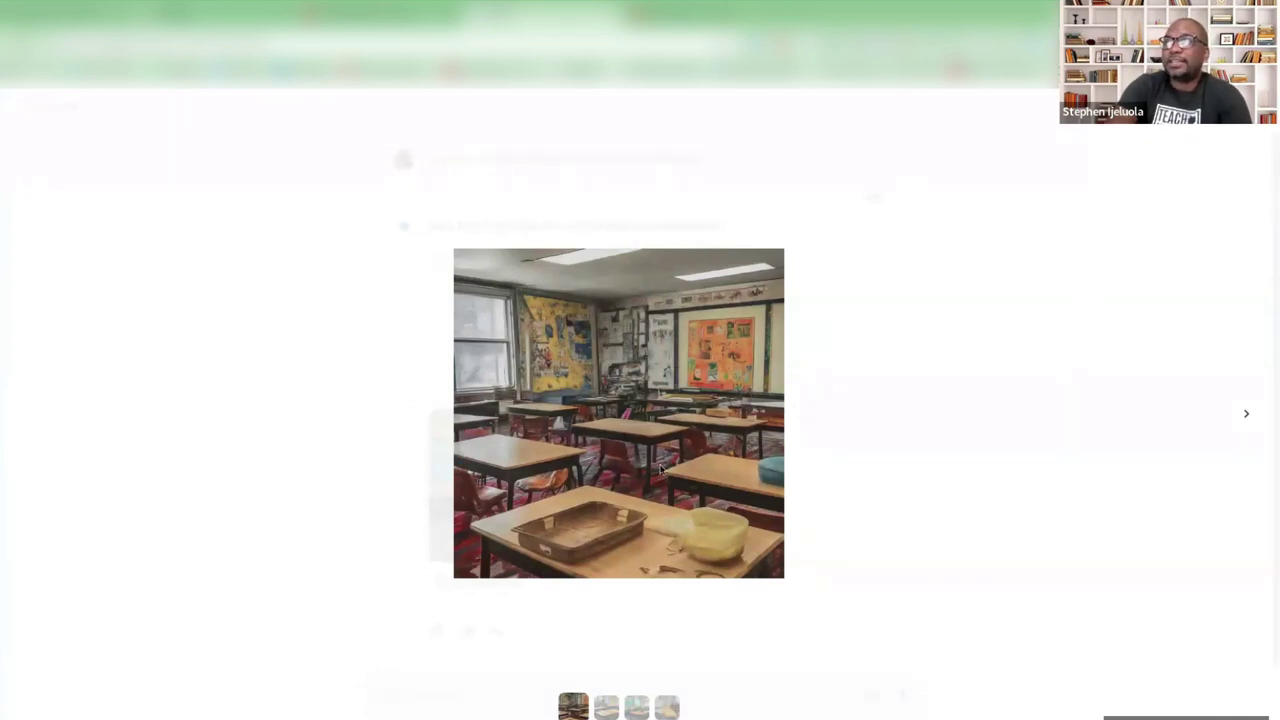
pyautogui.click(1246, 414)
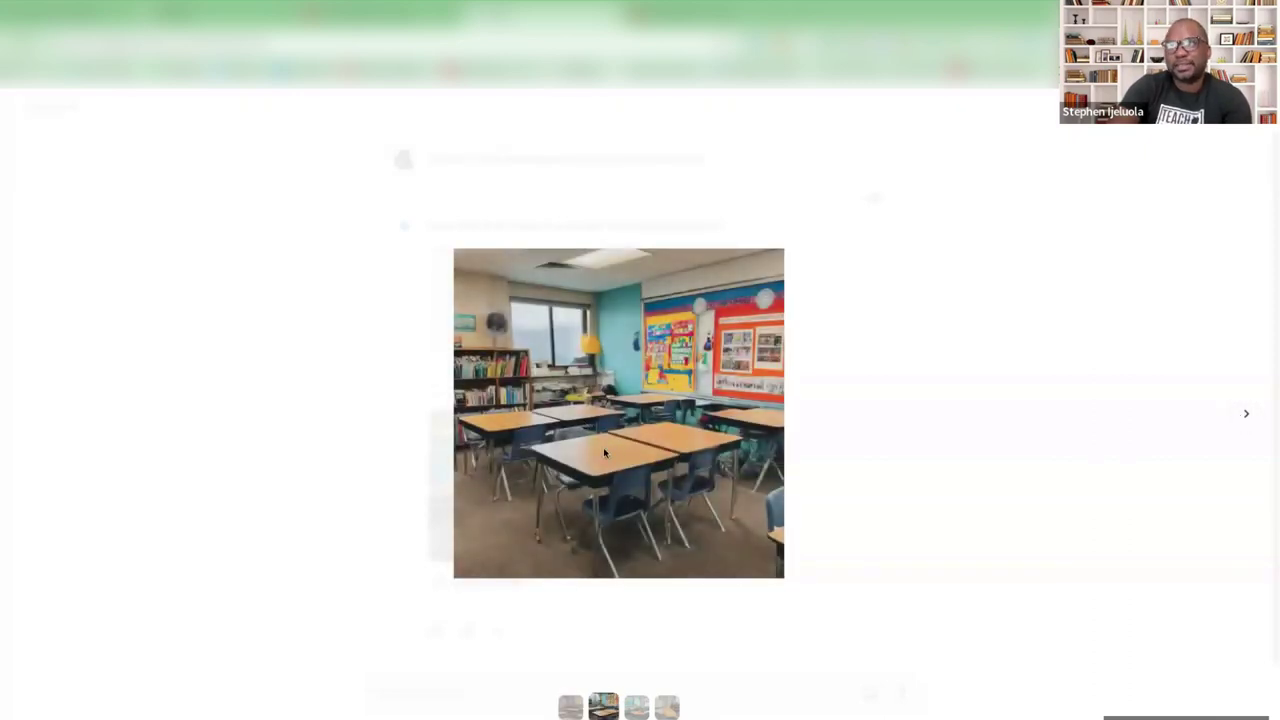
pyautogui.click(1247, 415)
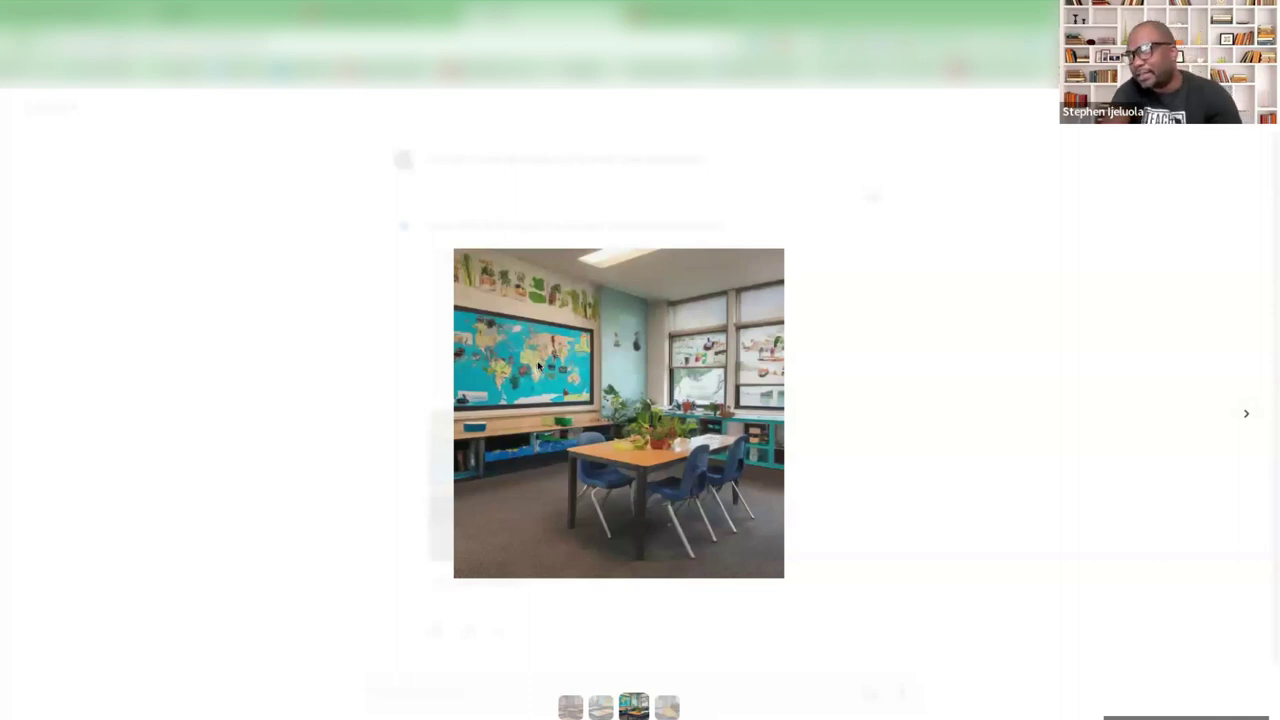
pyautogui.click(1246, 415)
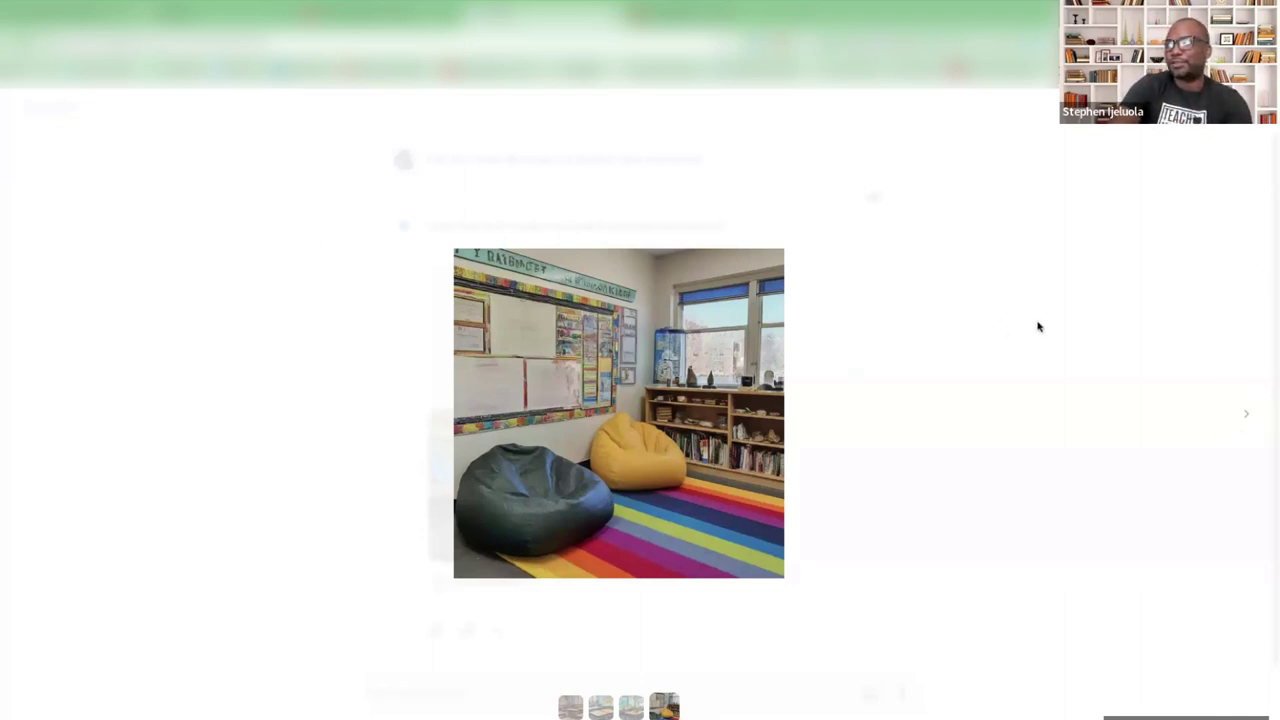
pyautogui.click(14, 140)
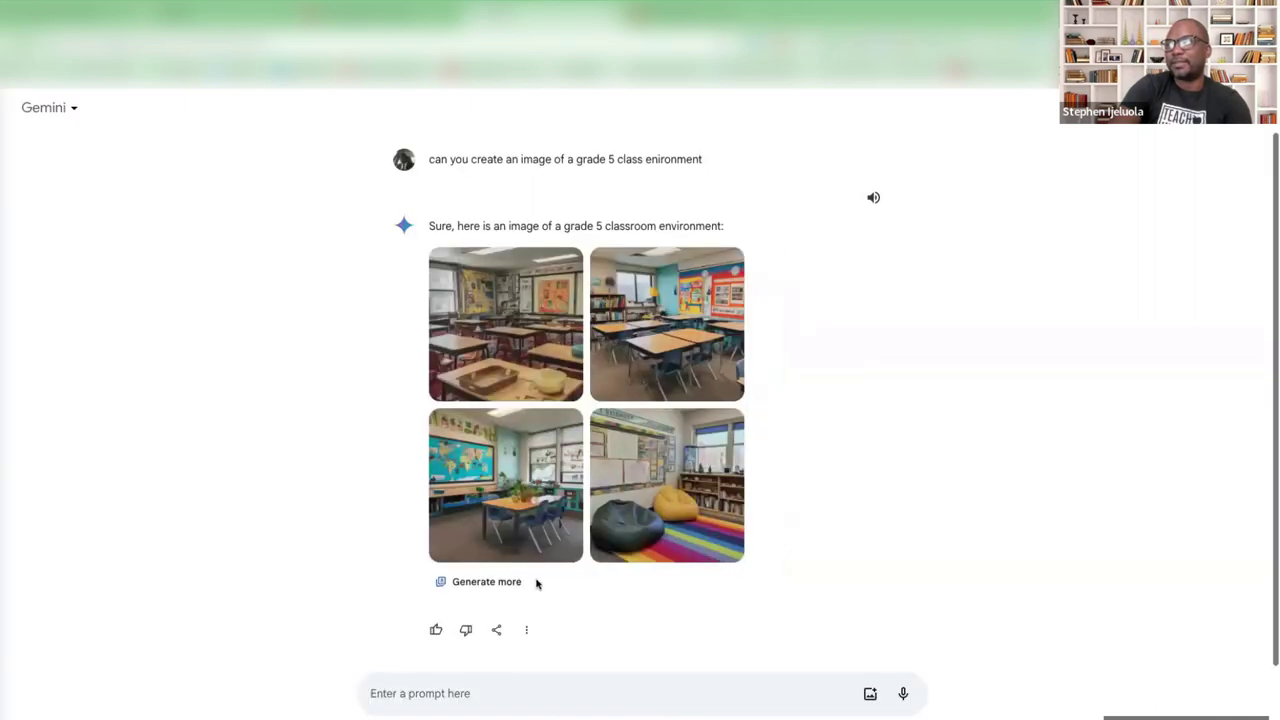
# Send the follow-up prompt "make it more colorful with flowers" in the same conversation
pyautogui.click(539, 692)
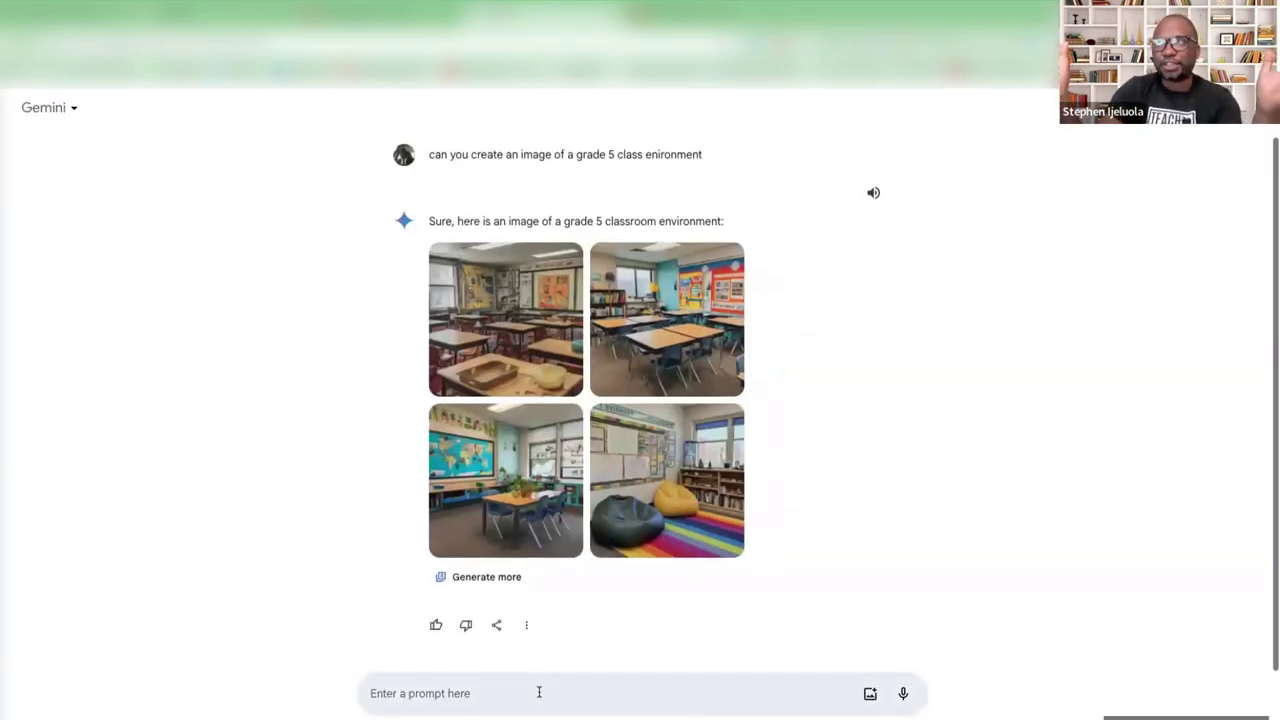
pyautogui.write('make ')
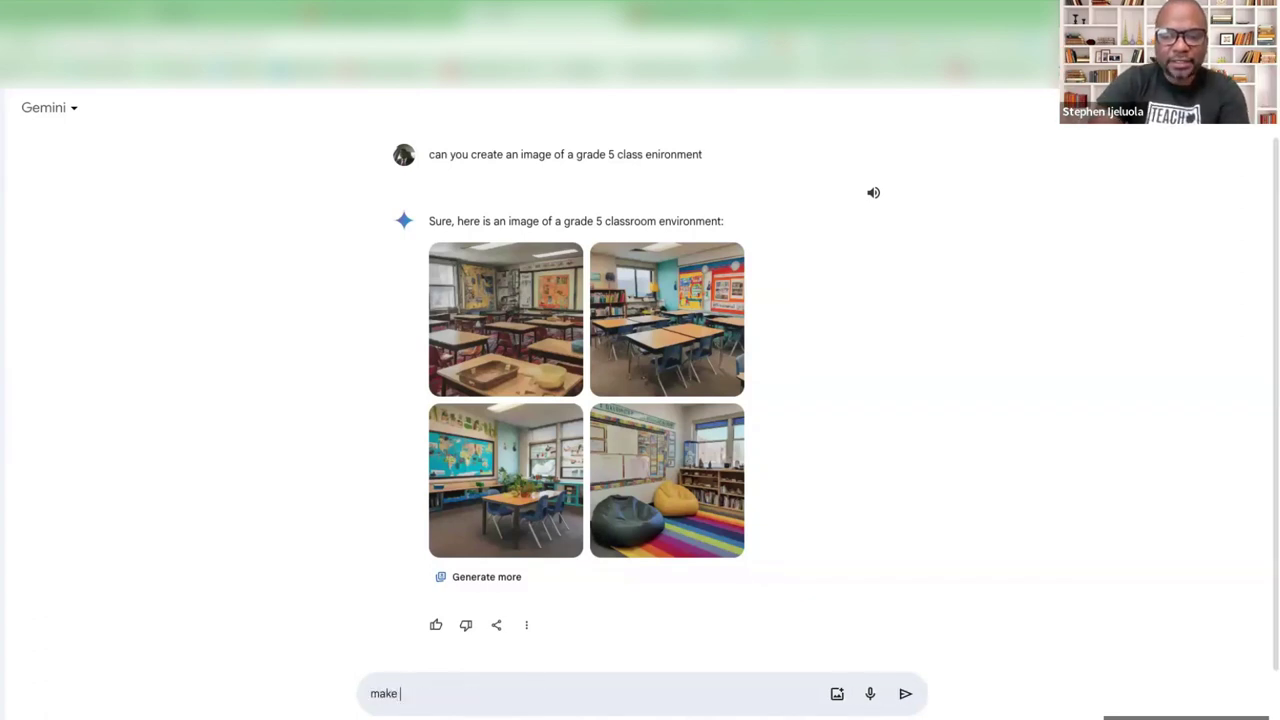
pyautogui.write('it more')
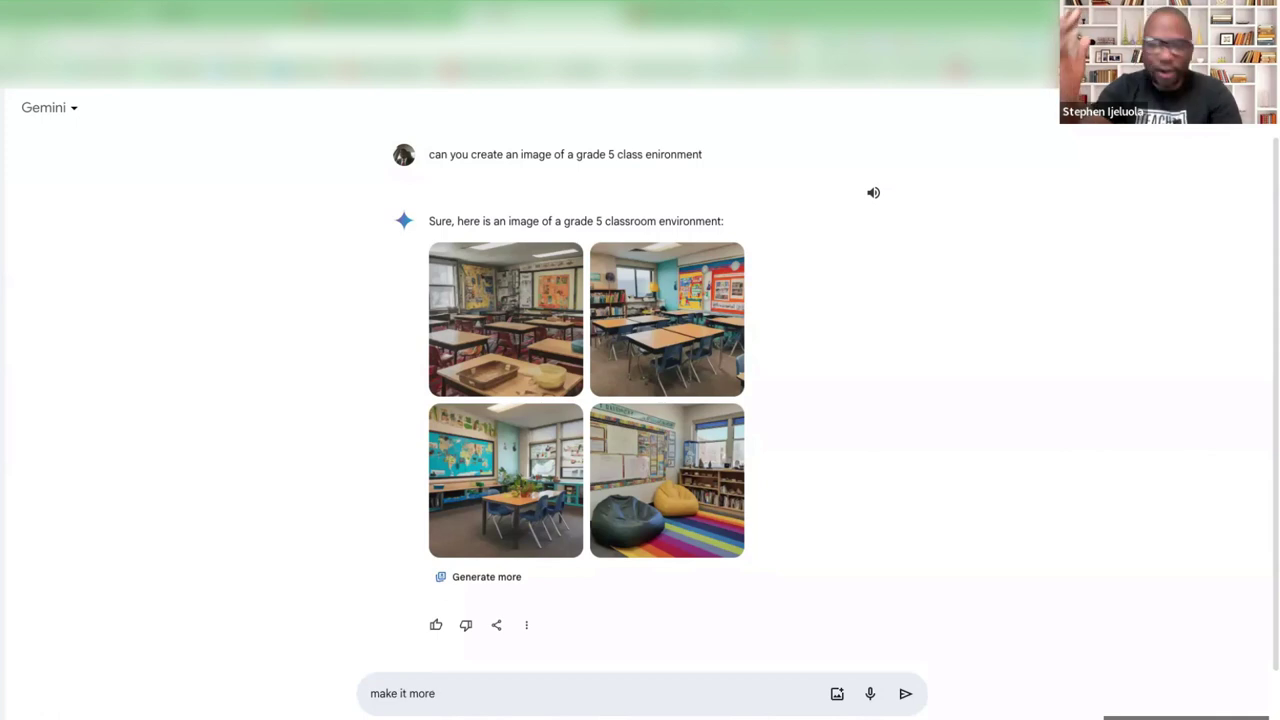
pyautogui.write('colorf')
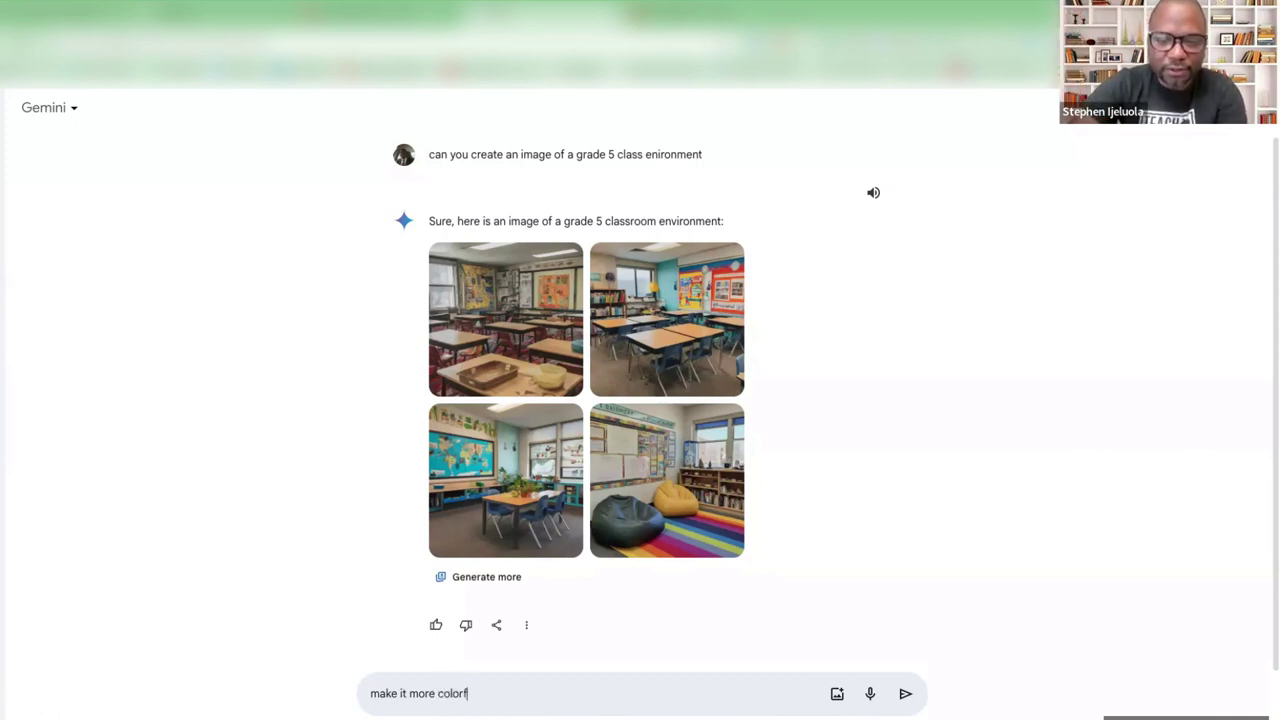
pyautogui.write('ul with f')
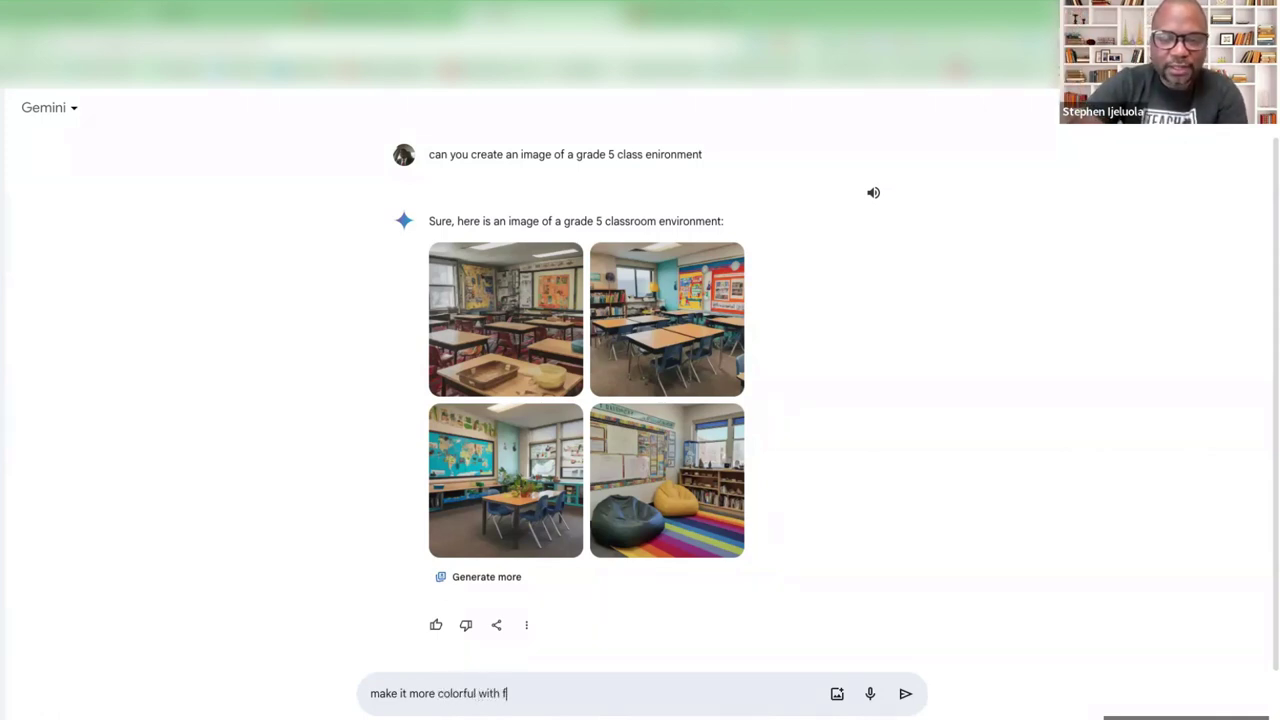
pyautogui.write('lowers')
pyautogui.press('Return')
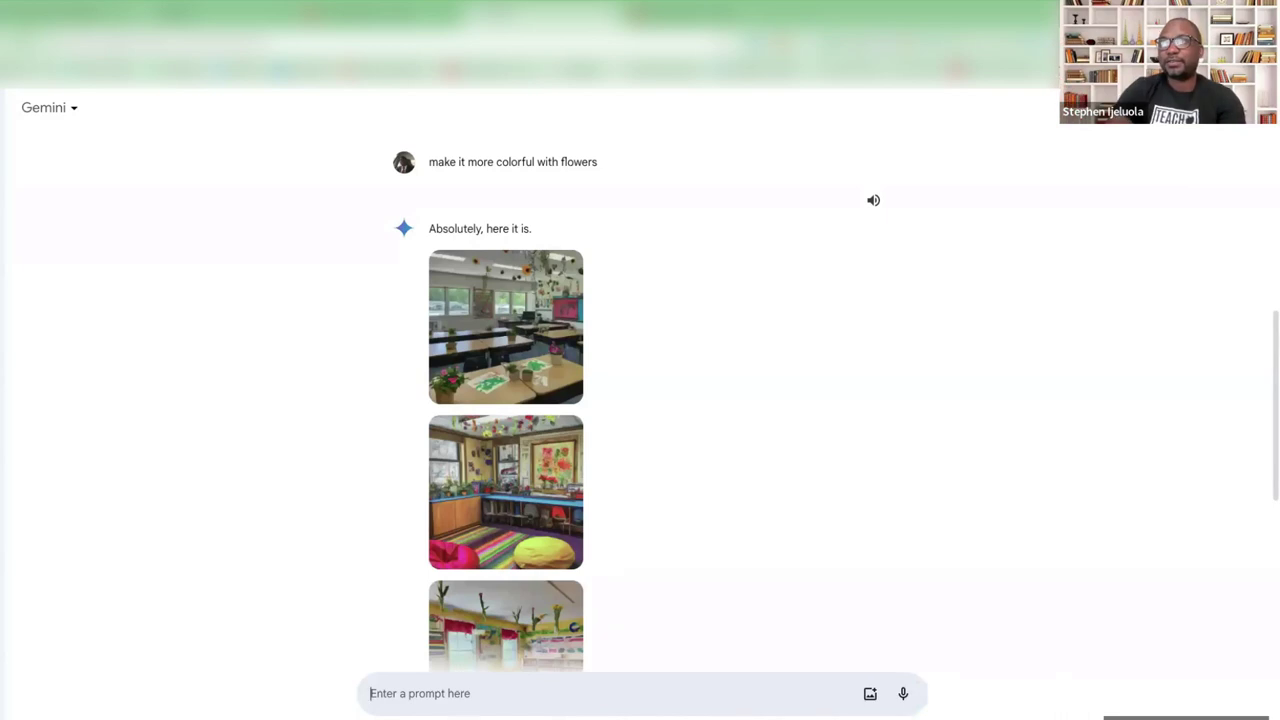
# Inspect enlarged views of the third, second and fifth flower-decorated classroom images, closing each without updating it
pyautogui.scroll(-1, 522, 553)
pyautogui.click(522, 553)
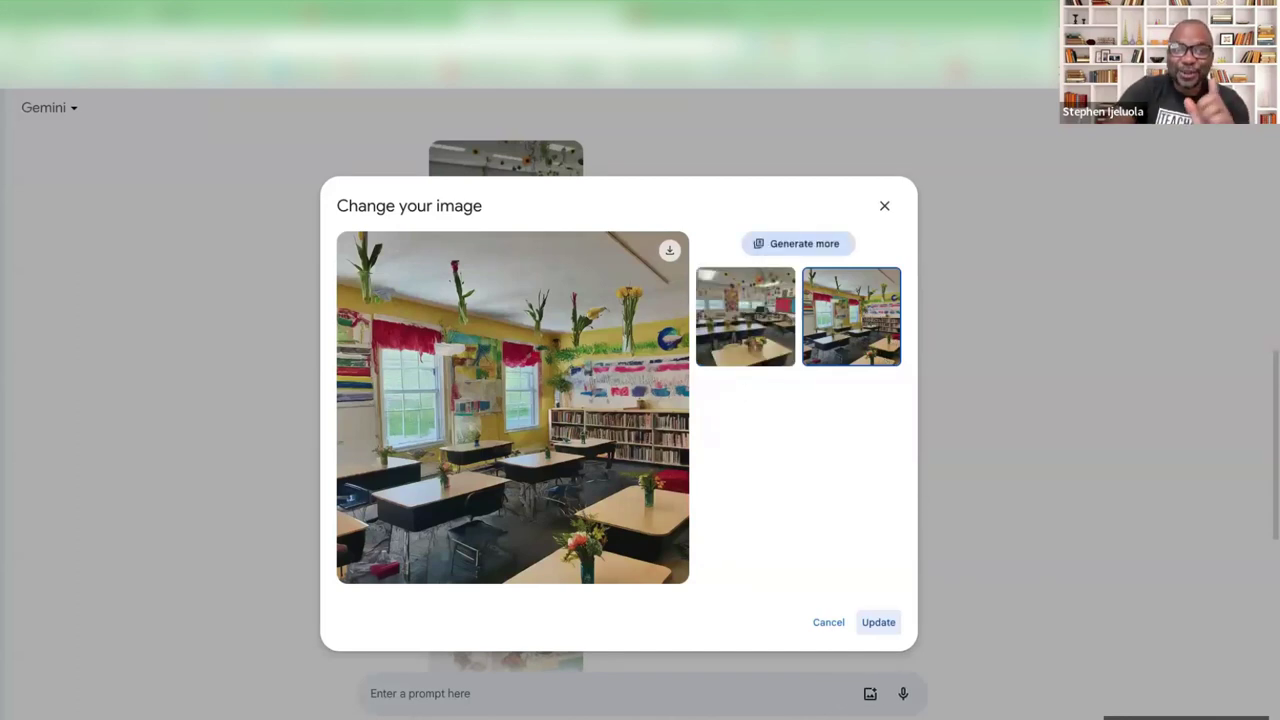
pyautogui.click(885, 206)
pyautogui.click(487, 410)
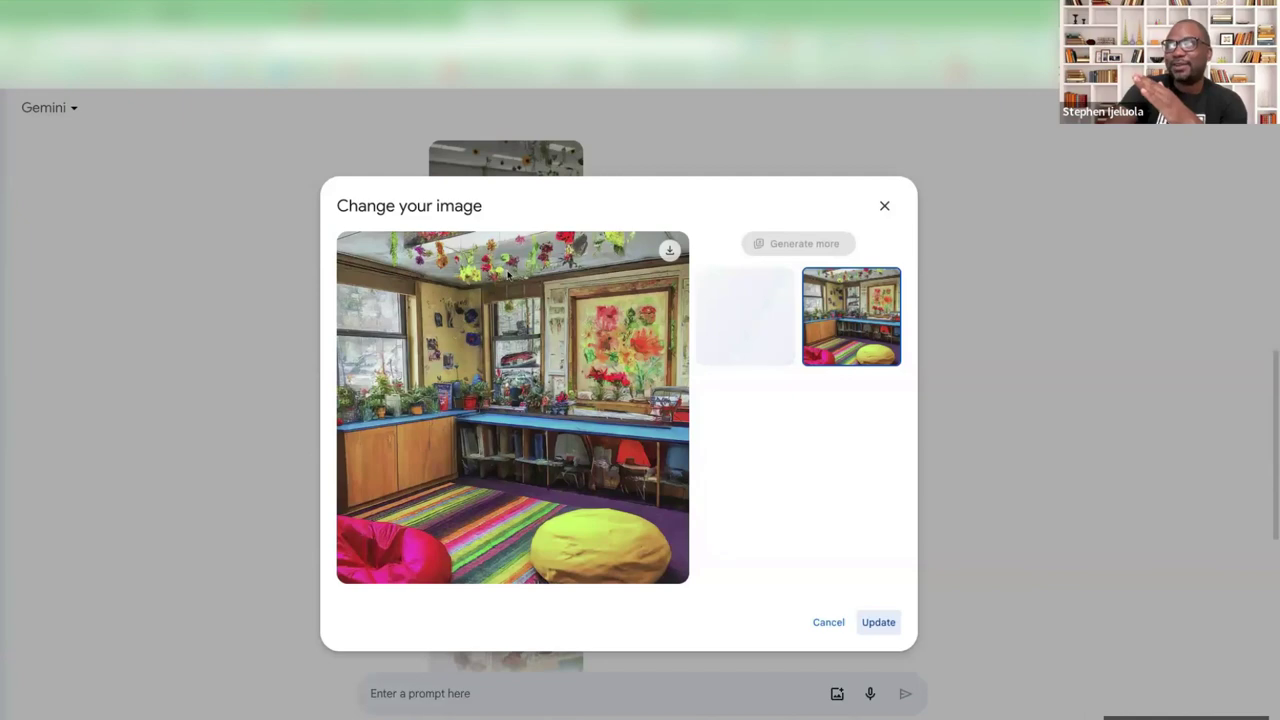
pyautogui.click(885, 206)
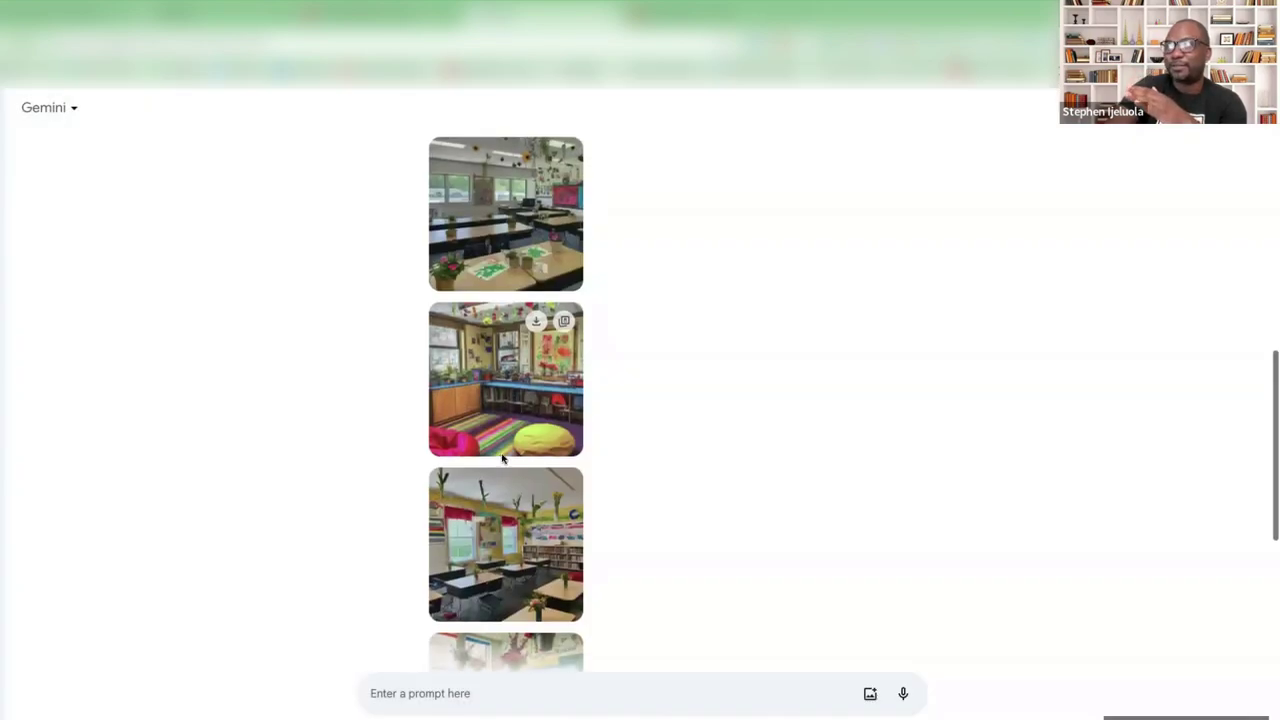
pyautogui.scroll(-3, 503, 458)
pyautogui.click(502, 545)
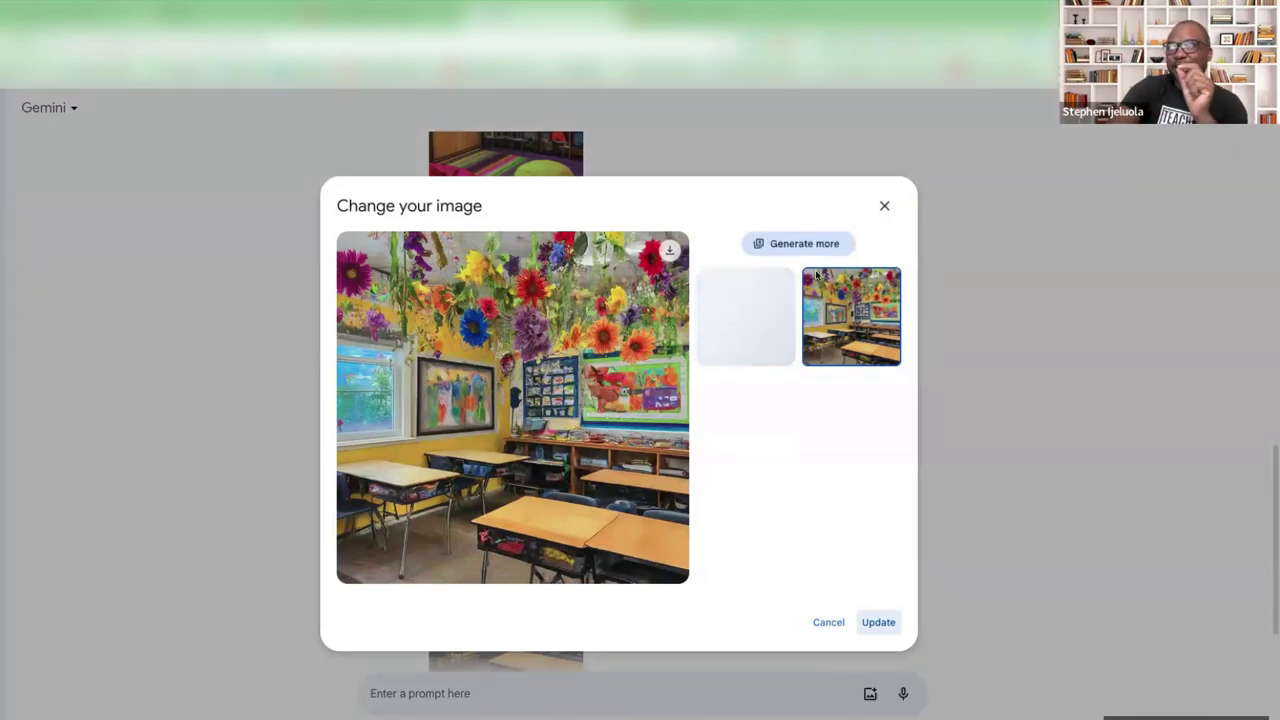
pyautogui.click(888, 210)
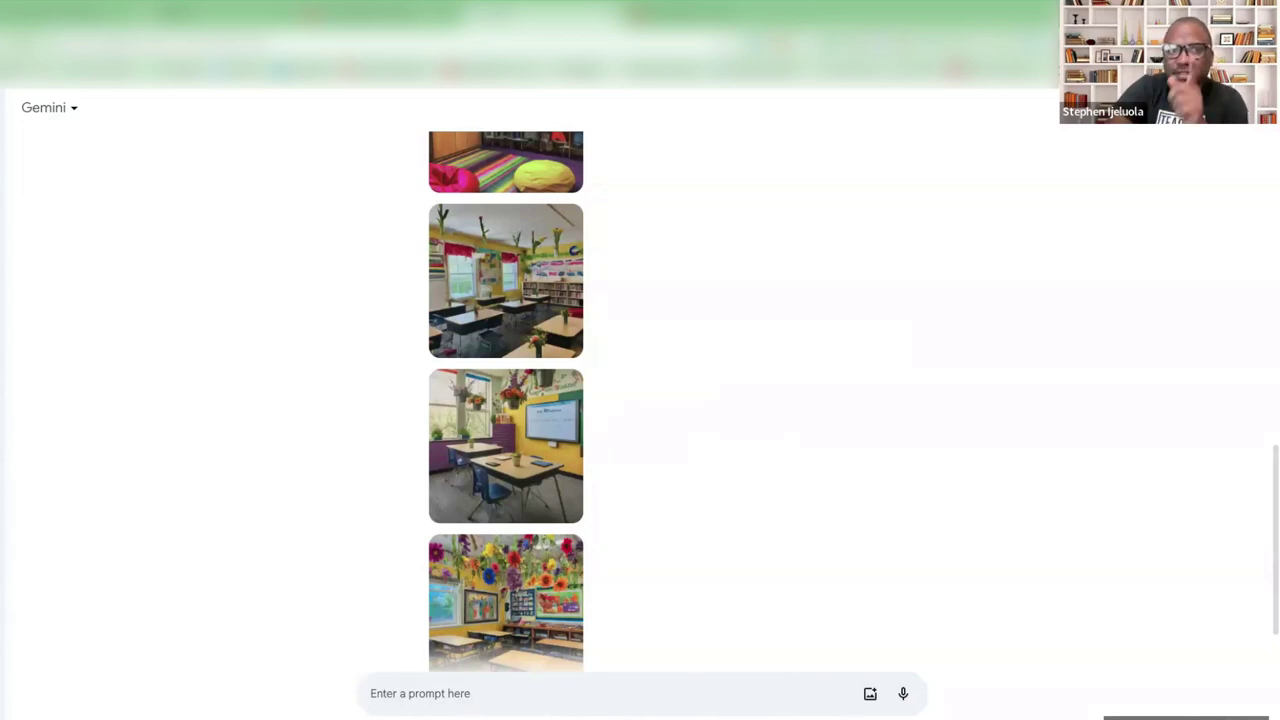
# Send the follow-up prompt "put some students in the class" in the same conversation
pyautogui.click(542, 694)
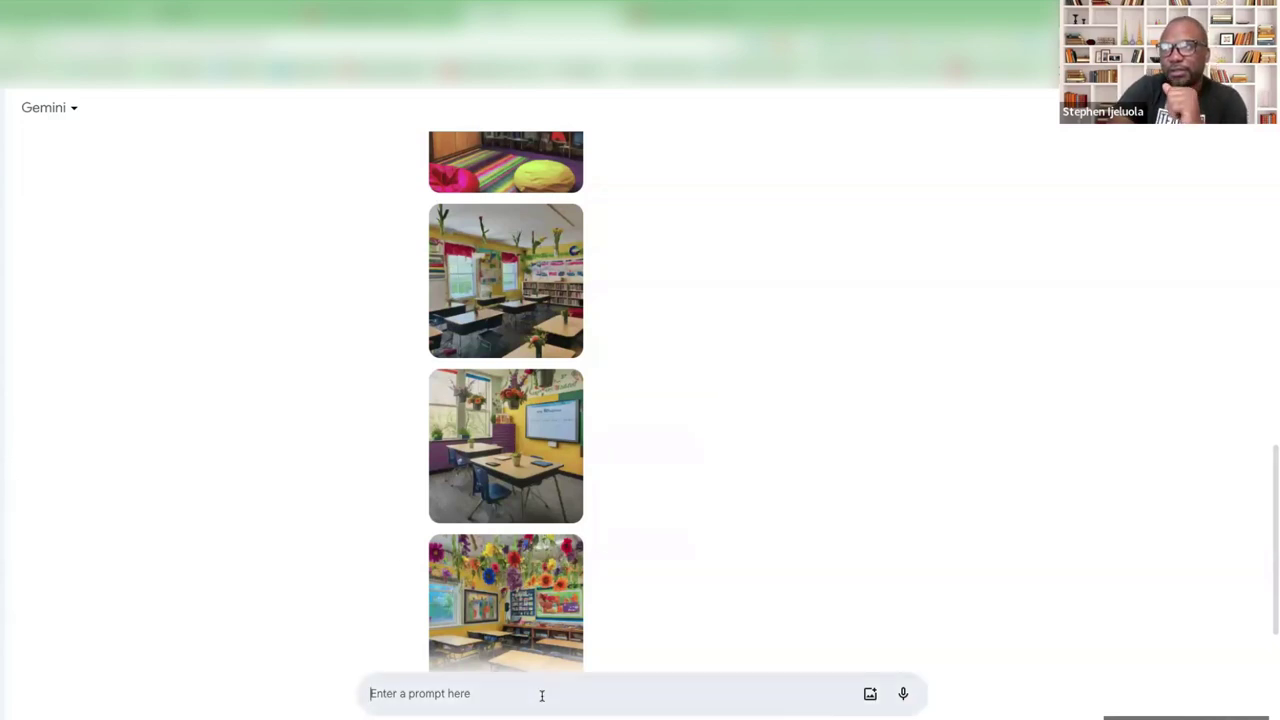
pyautogui.write('make')
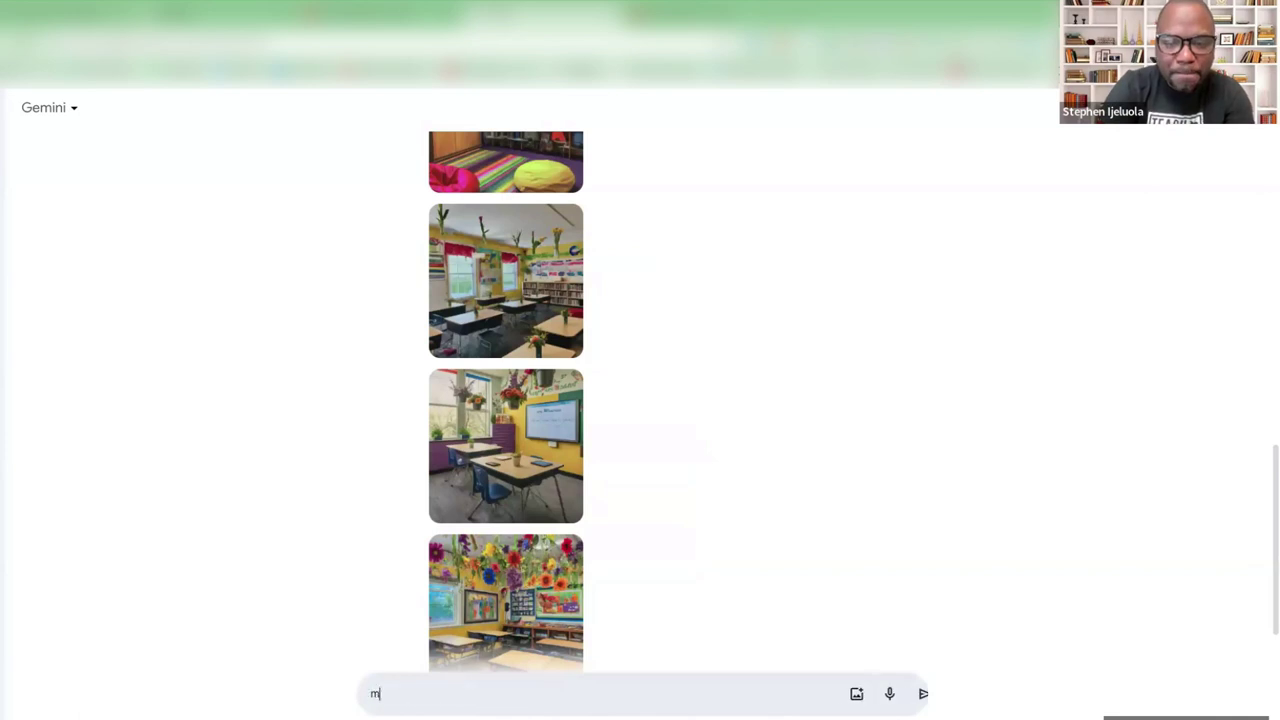
pyautogui.press('BackSpace')
pyautogui.press('BackSpace')
pyautogui.press('BackSpace')
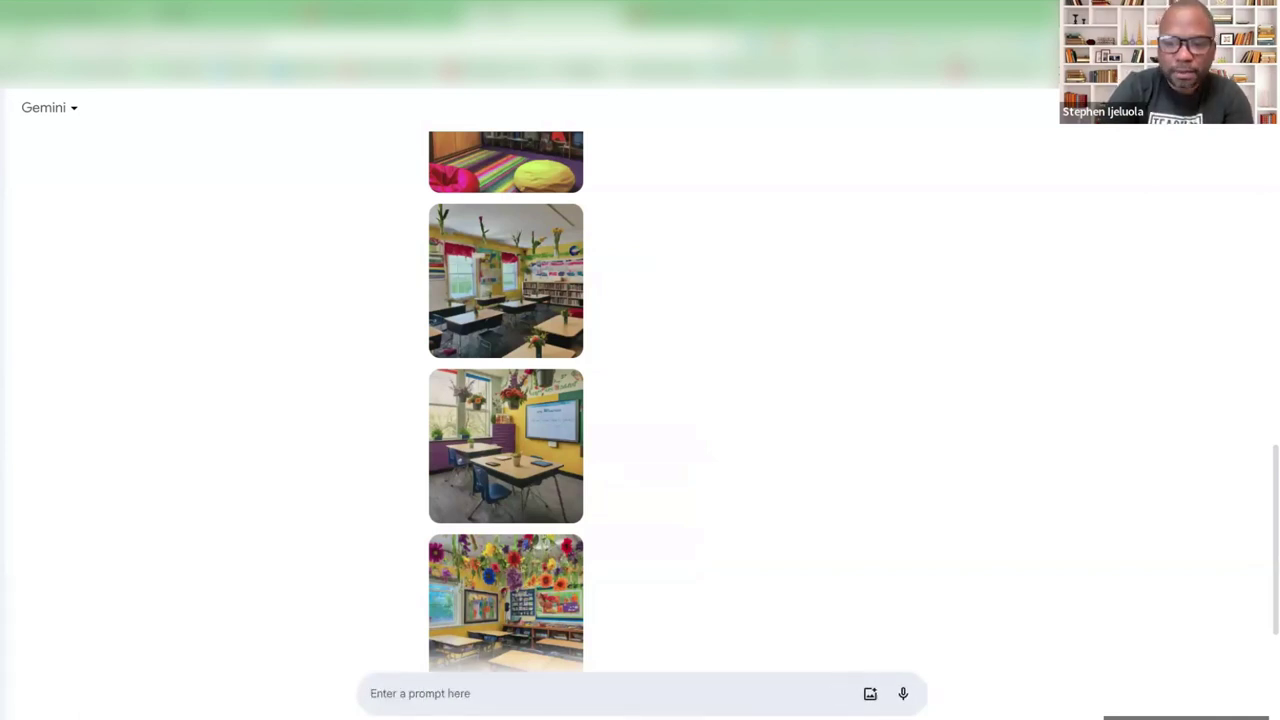
pyautogui.write('put some s')
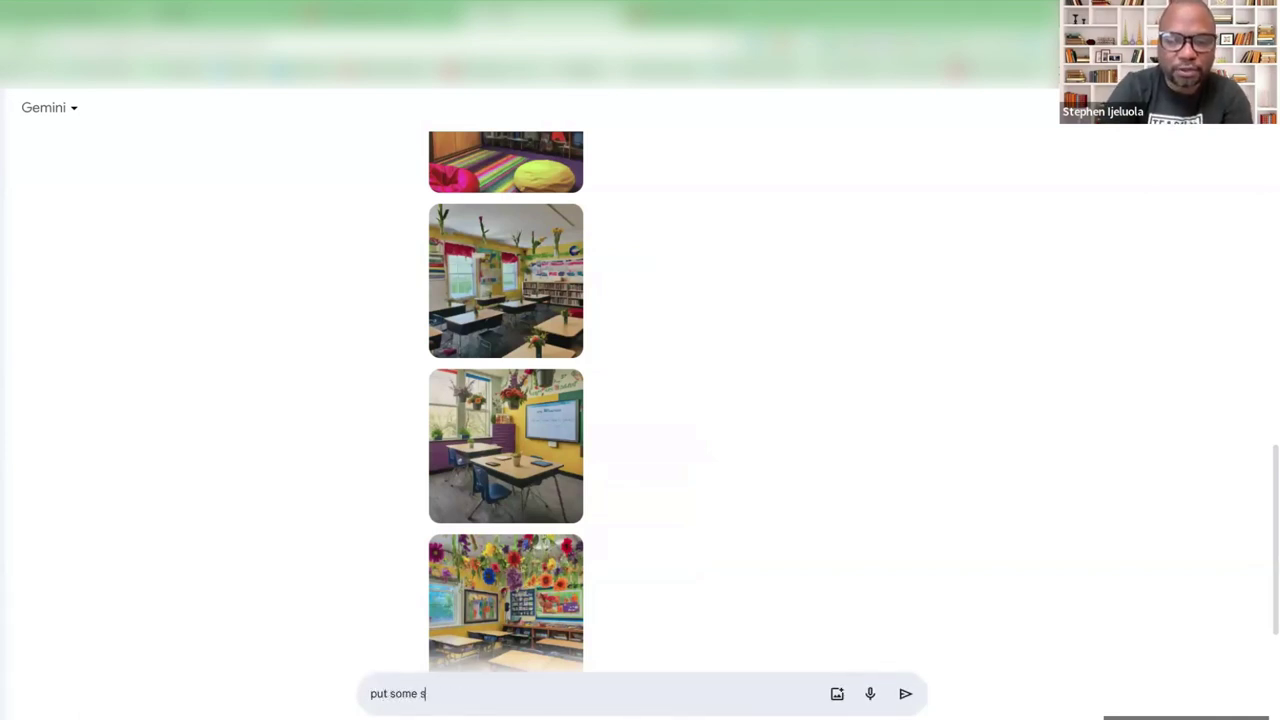
pyautogui.write('tudents in th')
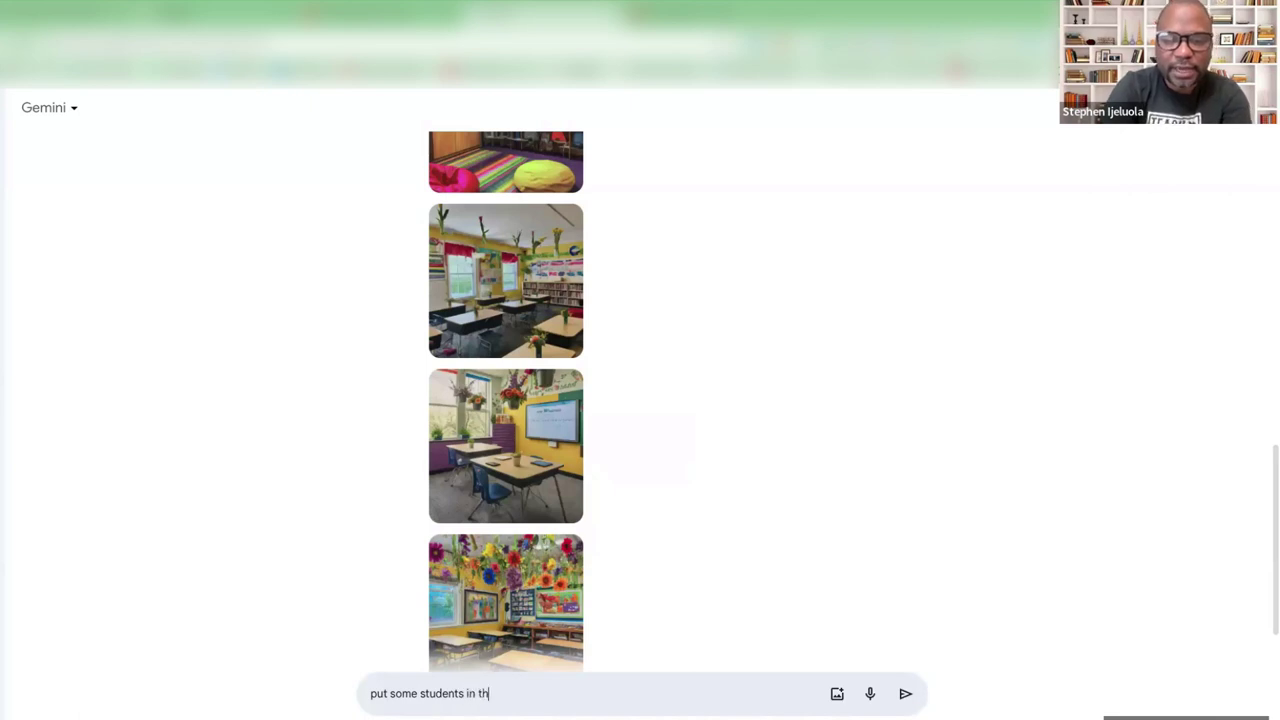
pyautogui.write('e class')
pyautogui.press('Return')
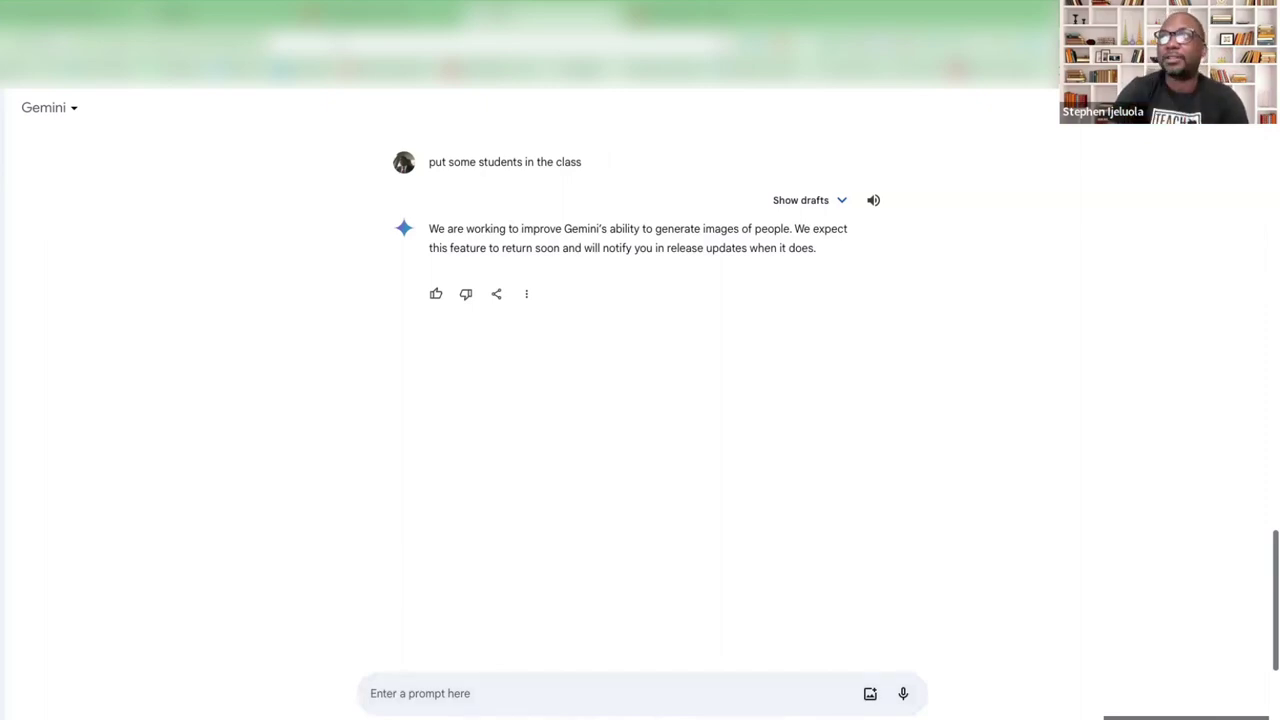
# Switch to the Microsoft Copilot website by entering "copi" in the browser, and dismiss the RetailMeNot cash-back pop-up
pyautogui.write('copi')
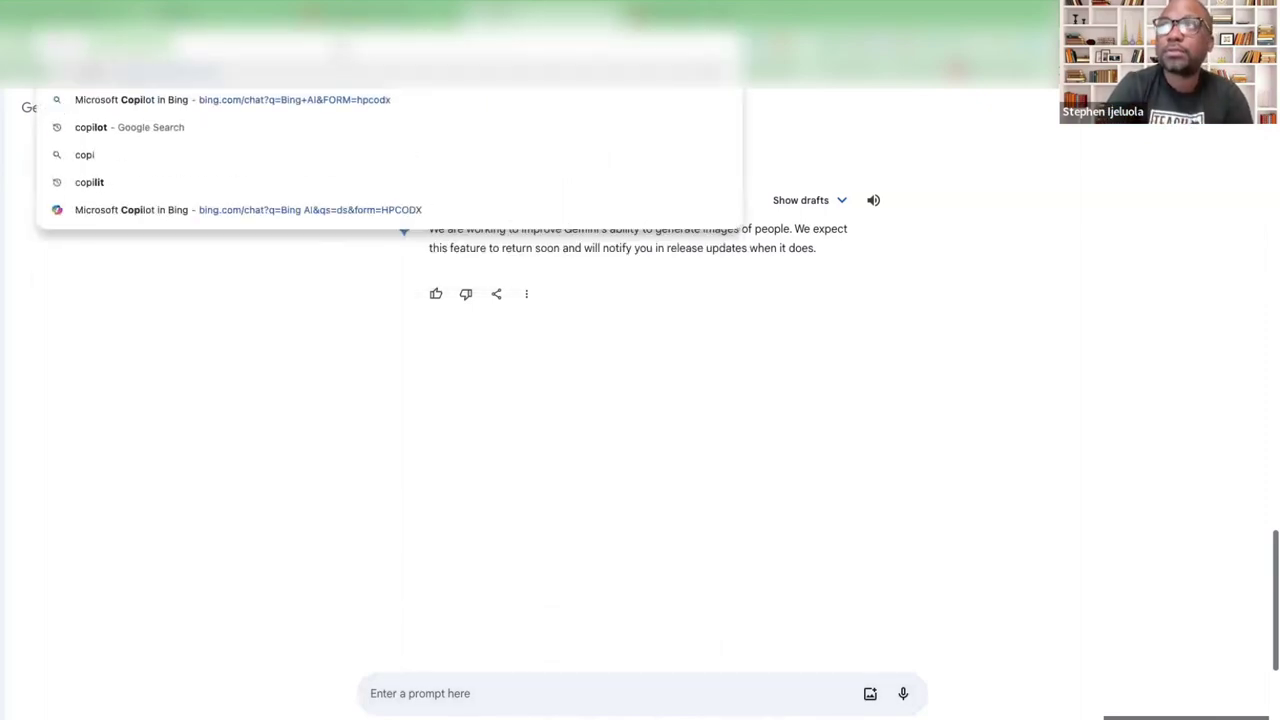
pyautogui.press('Return')
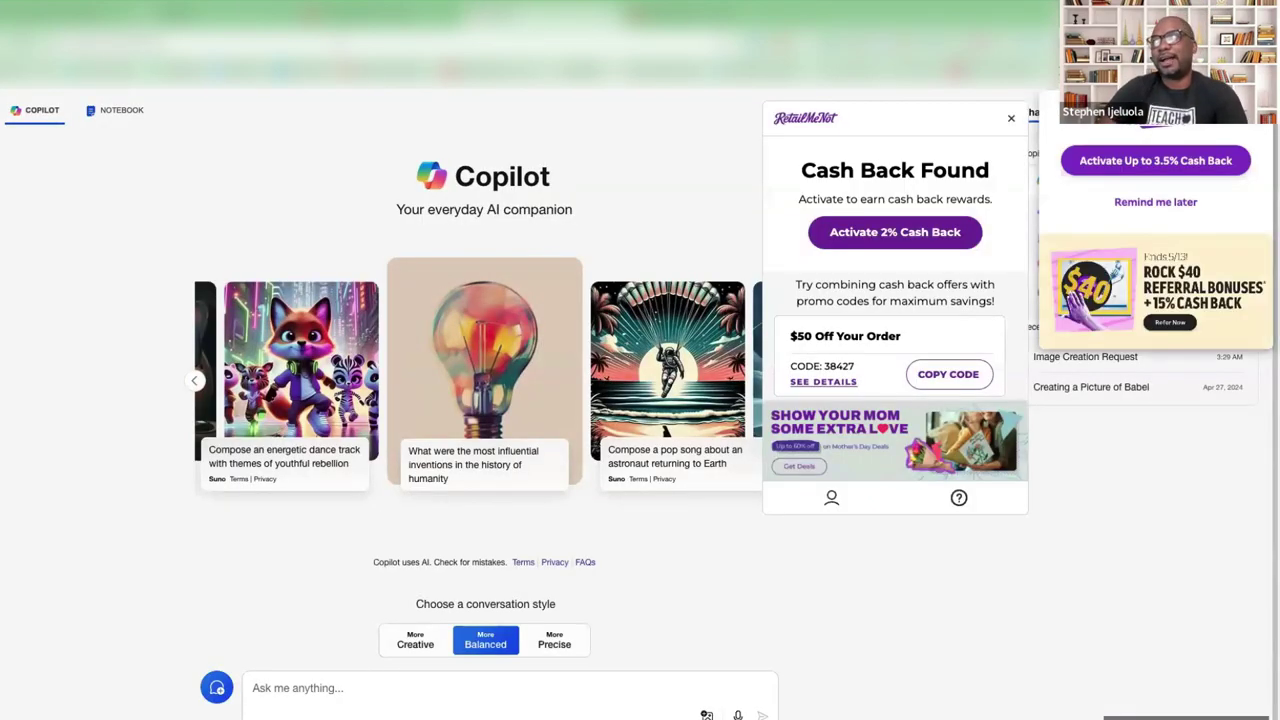
pyautogui.click(1010, 118)
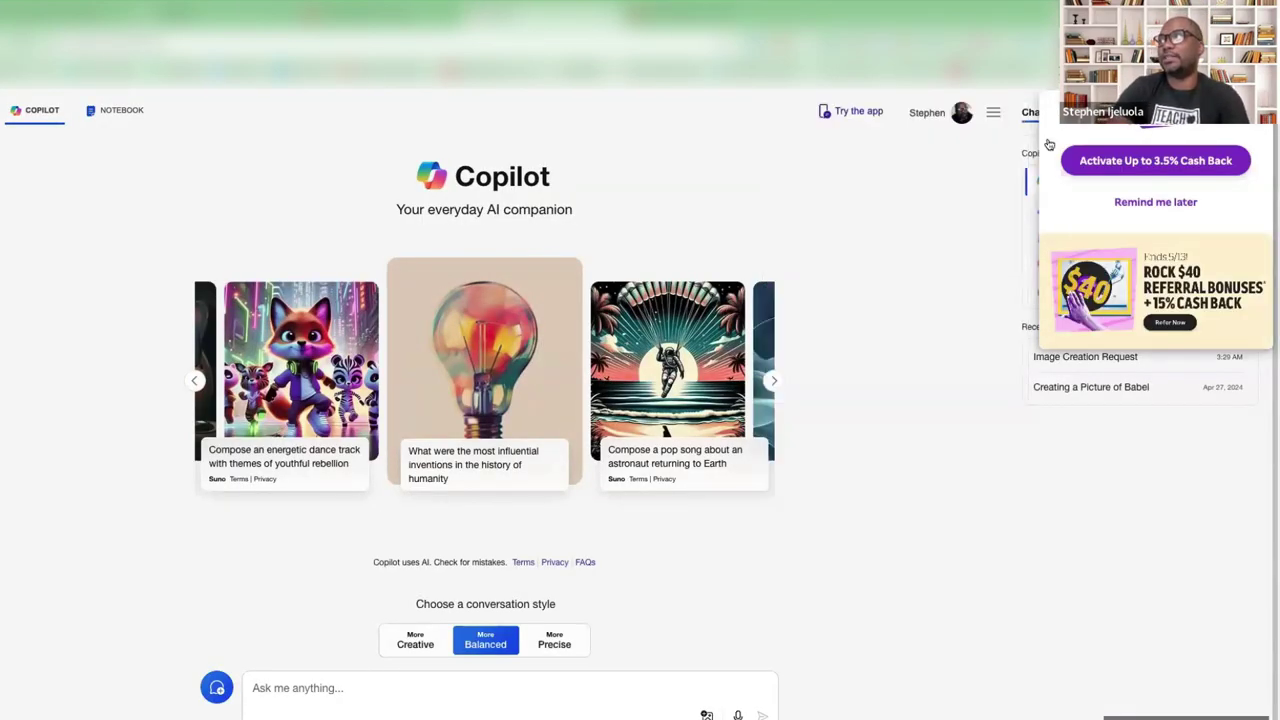
# Postpone the cash-back offer covering the Copilot page with its remind-later option
pyautogui.click(1152, 203)
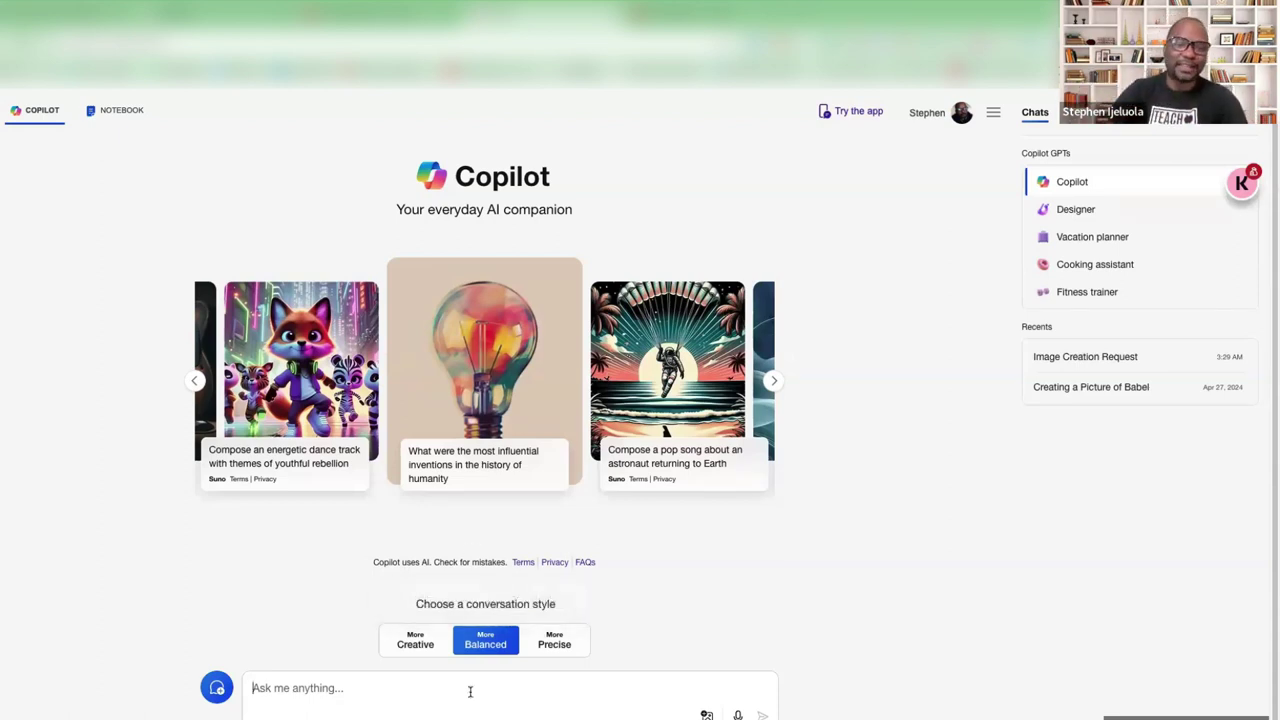
pyautogui.write('create')
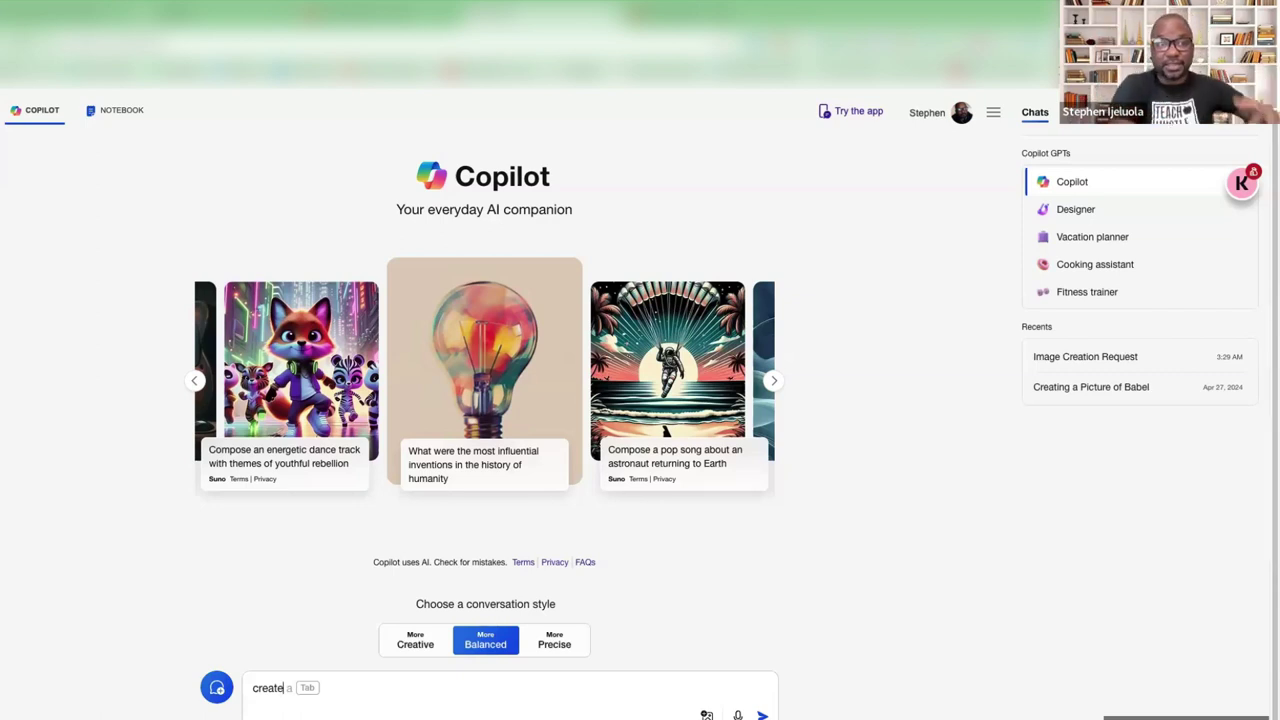
pyautogui.press('BackSpace')
pyautogui.press('BackSpace')
pyautogui.press('BackSpace')
pyautogui.press('BackSpace')
pyautogui.press('BackSpace')
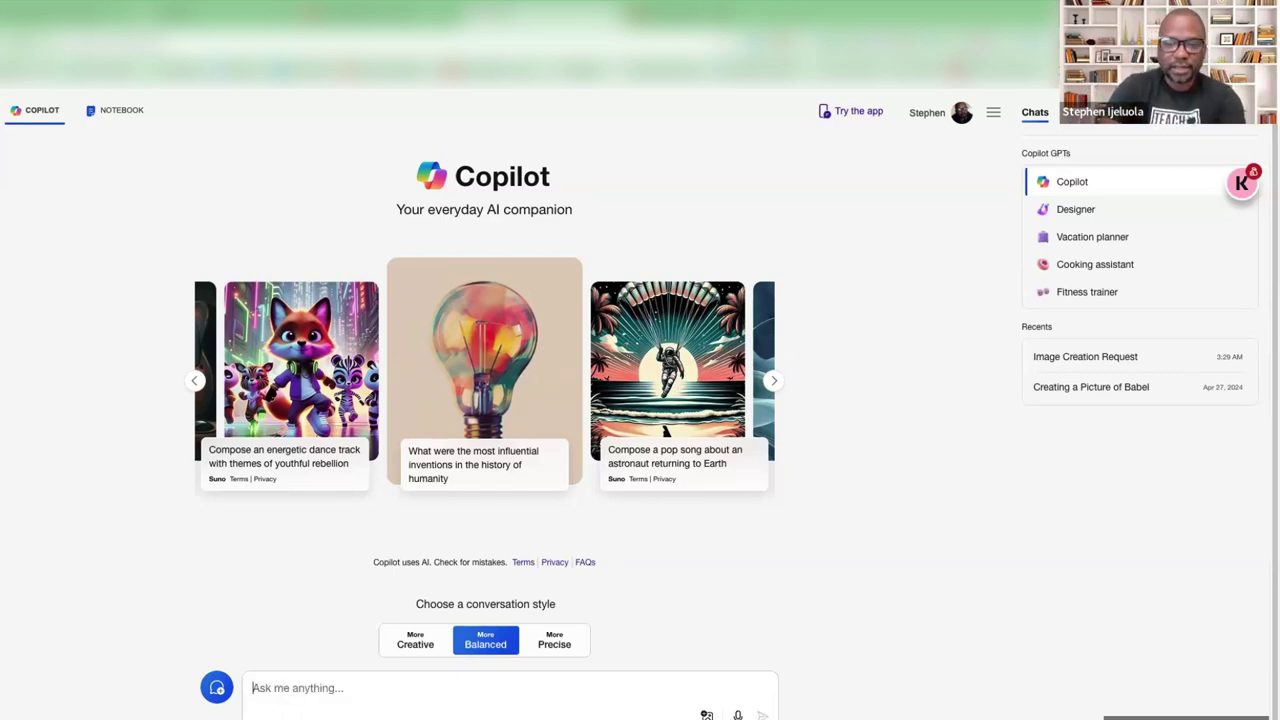
pyautogui.write('he')
pyautogui.press('BackSpace')
pyautogui.press('BackSpace')
pyautogui.press('BackSpace')
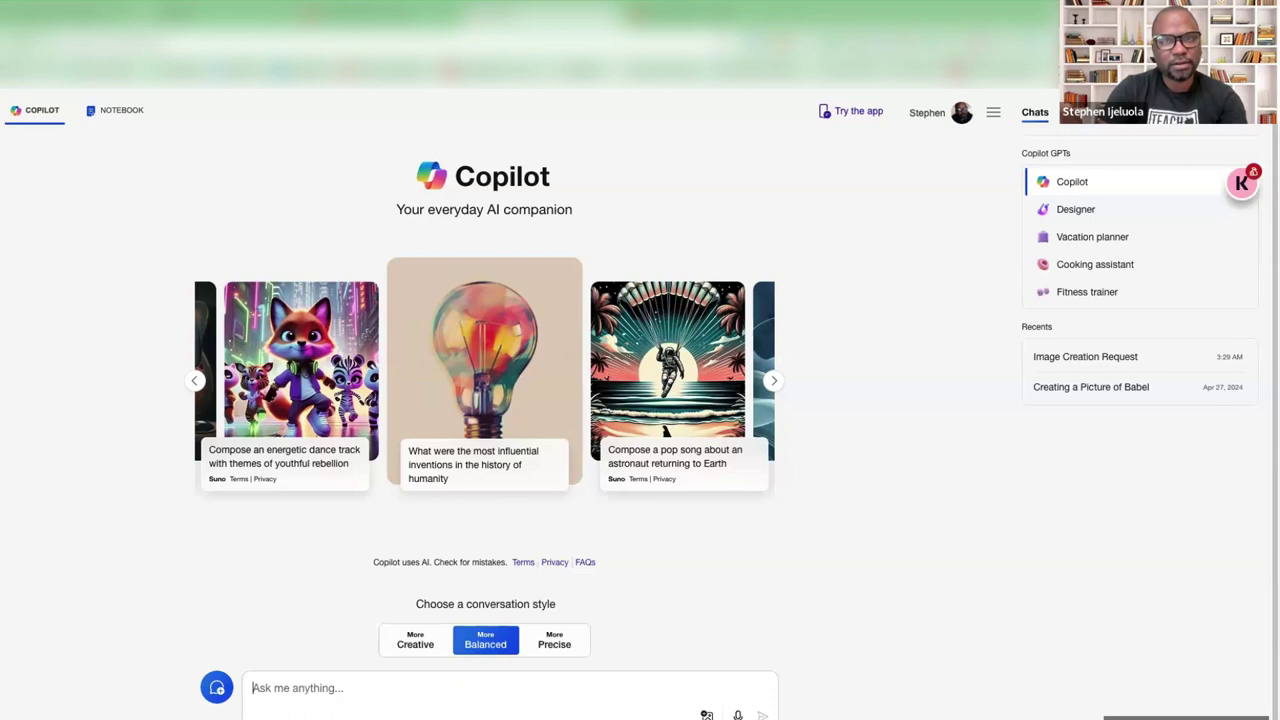
# Send Copilot the message "bon nuit"
pyautogui.write('b')
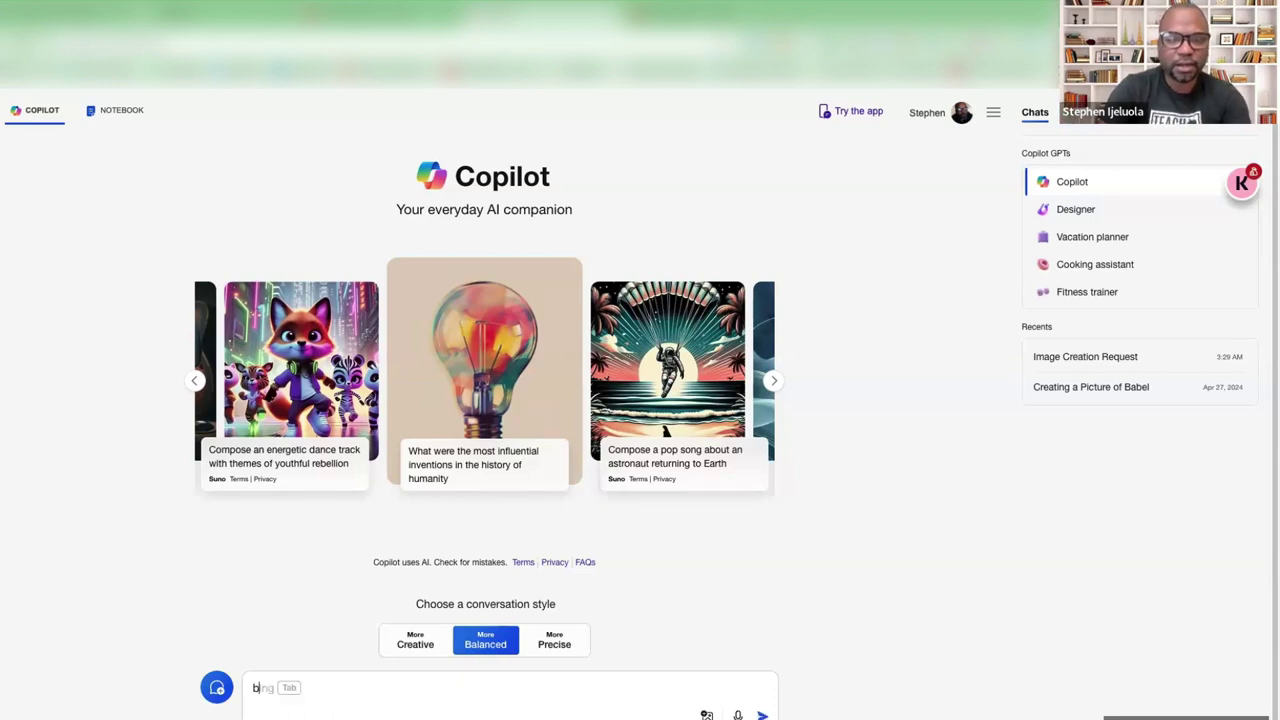
pyautogui.write('on nuit')
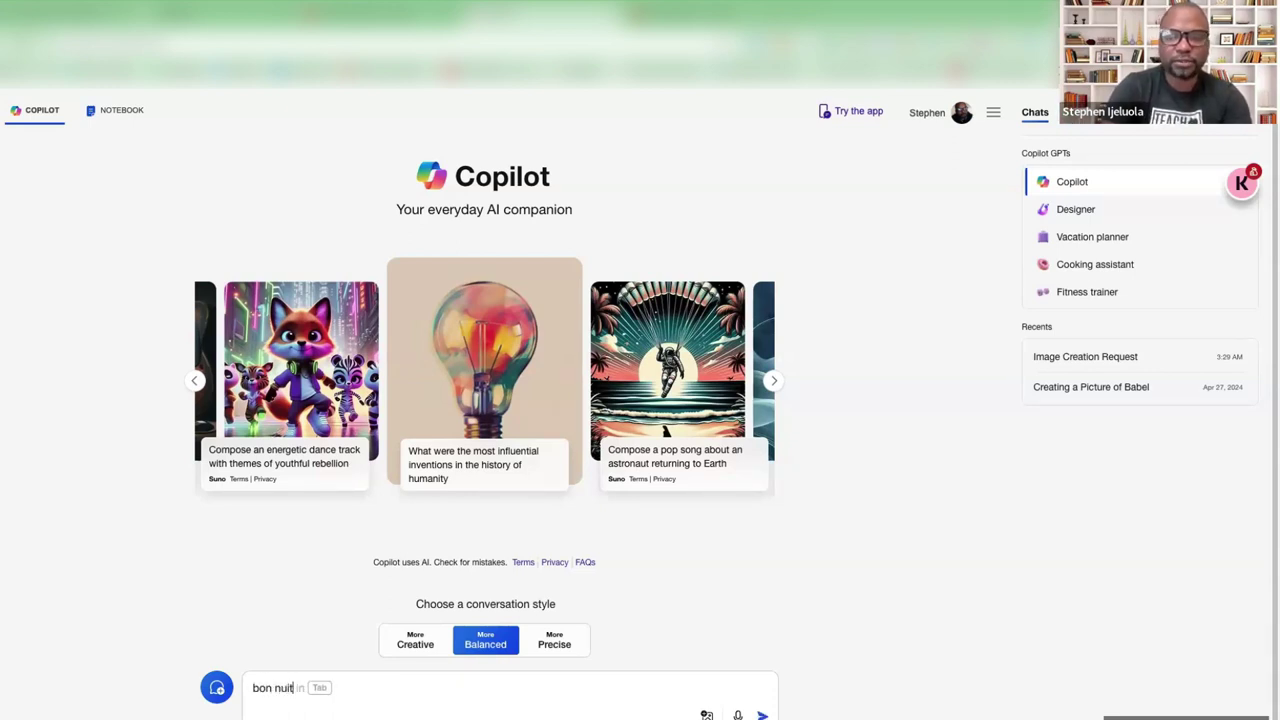
pyautogui.press('Return')
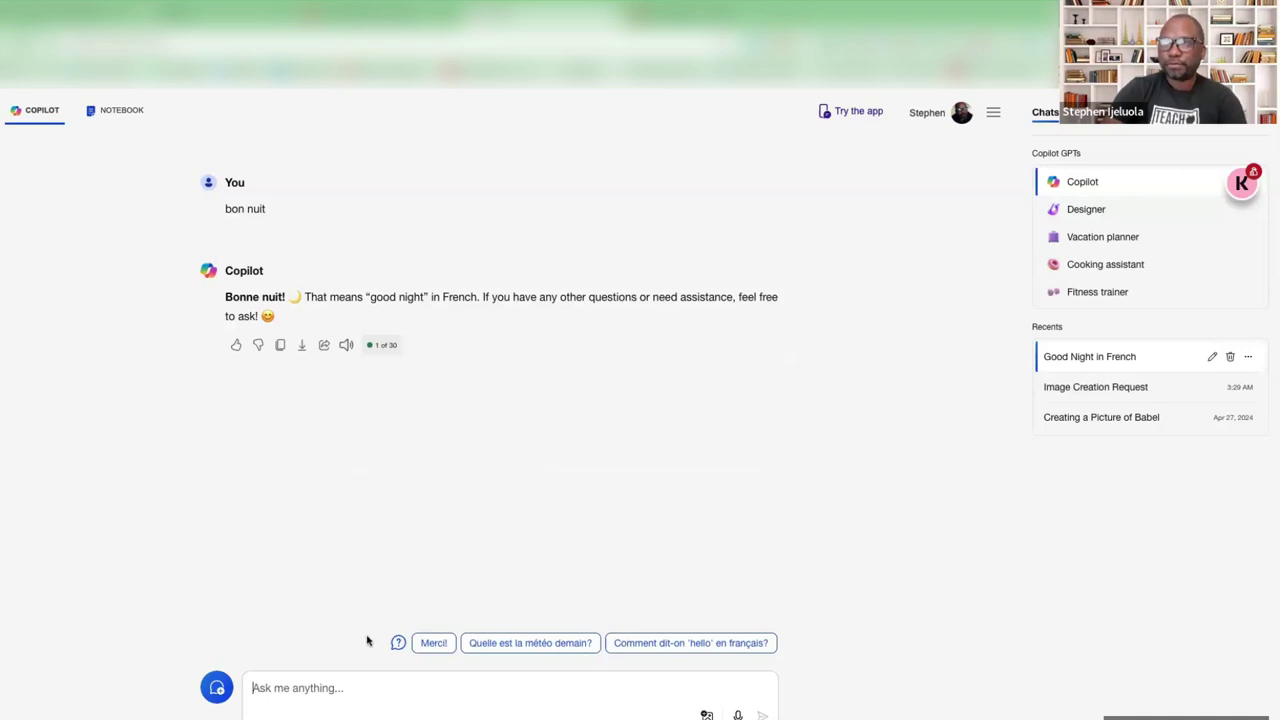
# Send the prompt "create an image of nigerian teachers holding flags inn their classroom" in the same conversation
pyautogui.click(397, 679)
pyautogui.write('create')
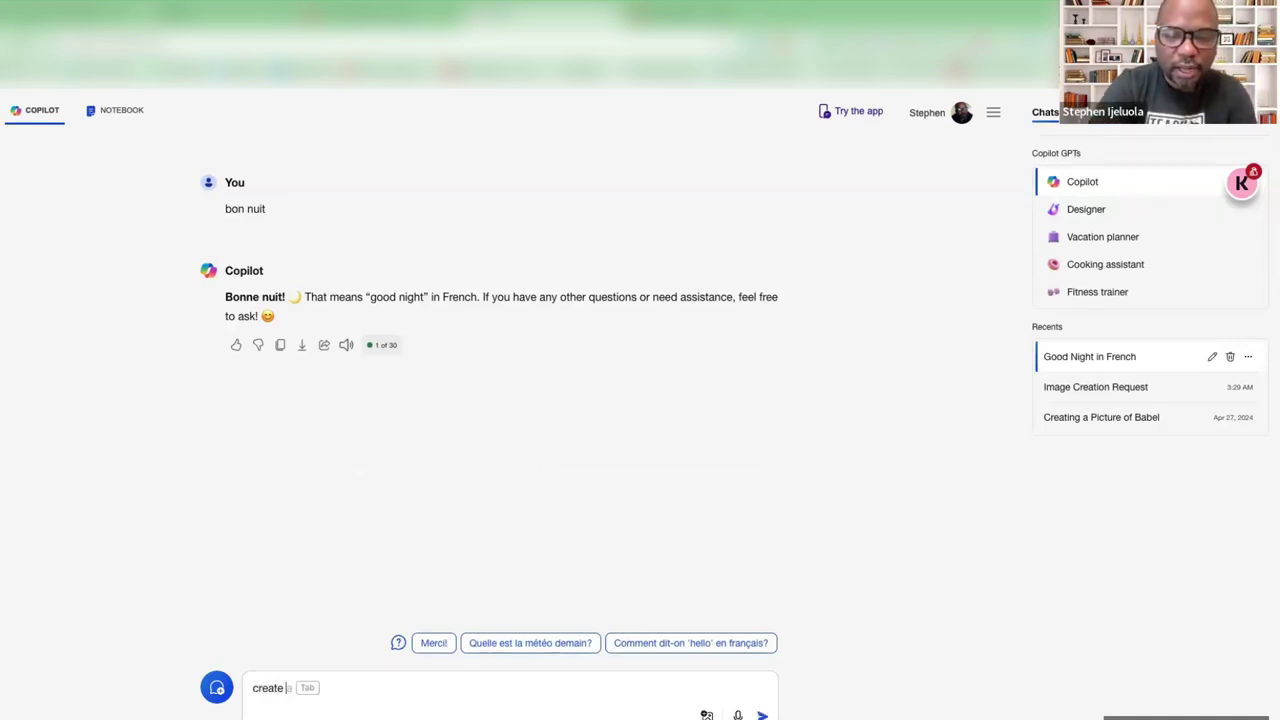
pyautogui.write(' an ima')
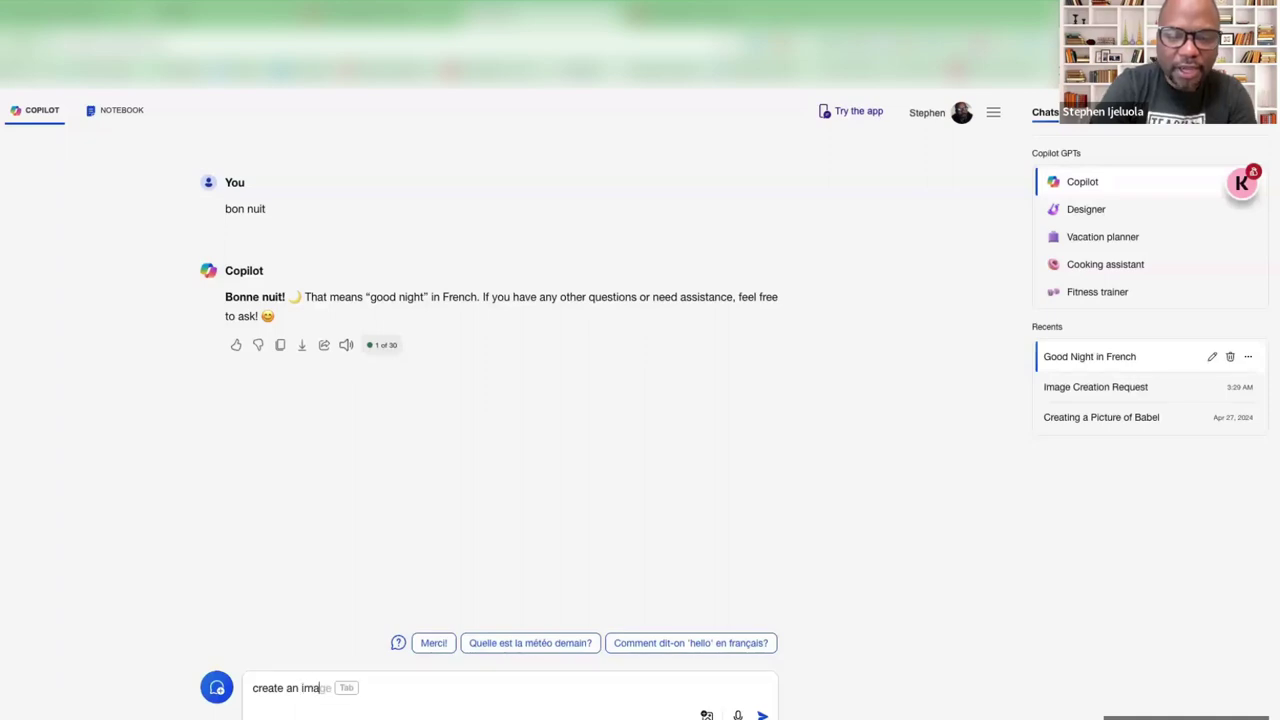
pyautogui.write('ge of ni')
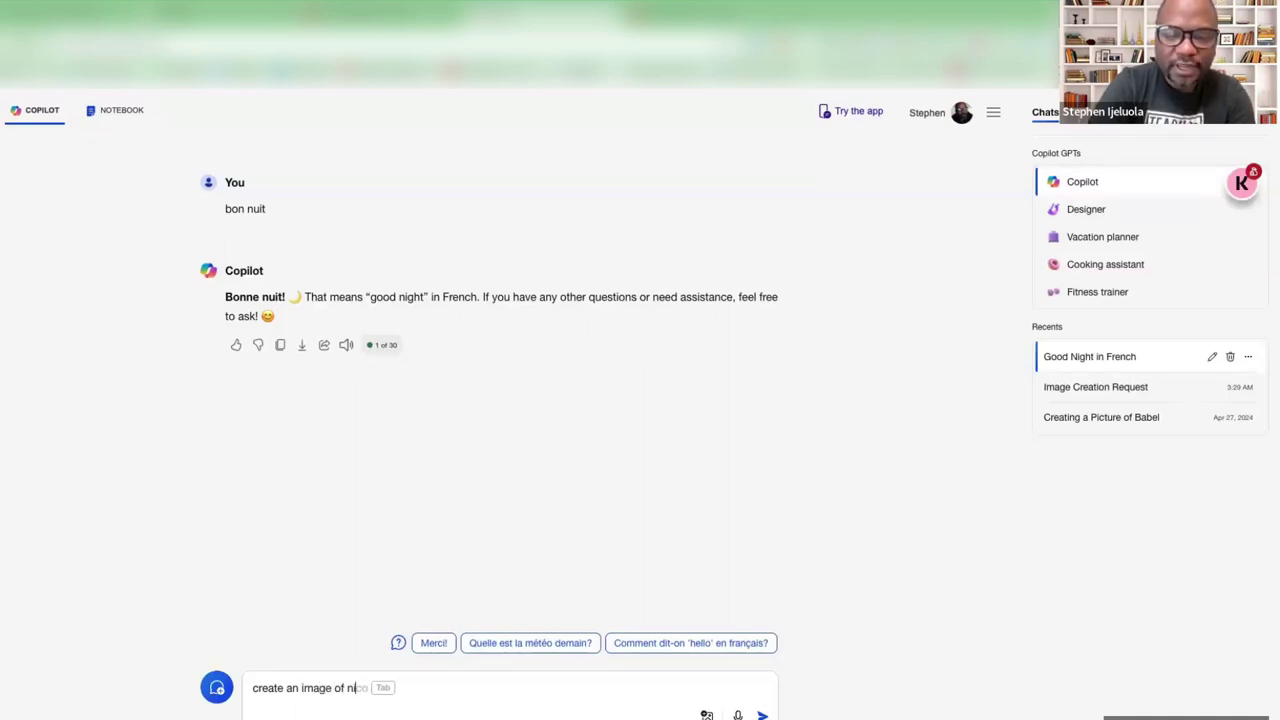
pyautogui.write('gerian teac')
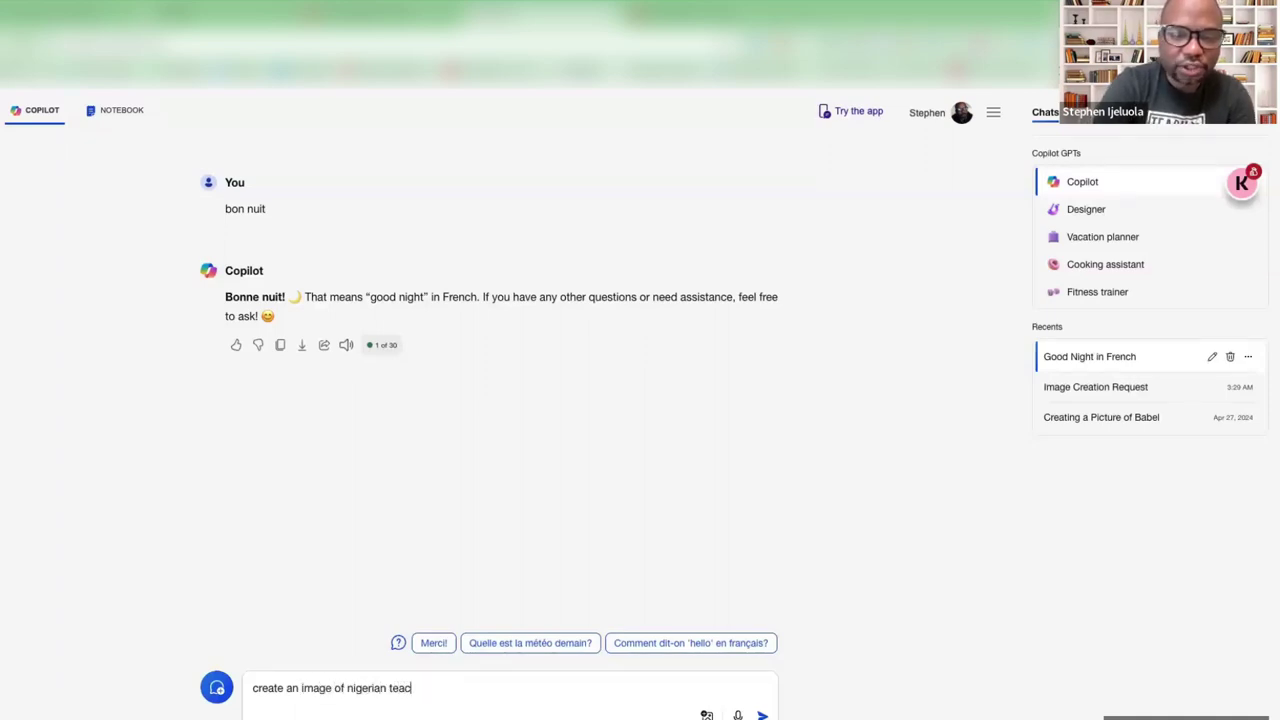
pyautogui.write('hers holdi')
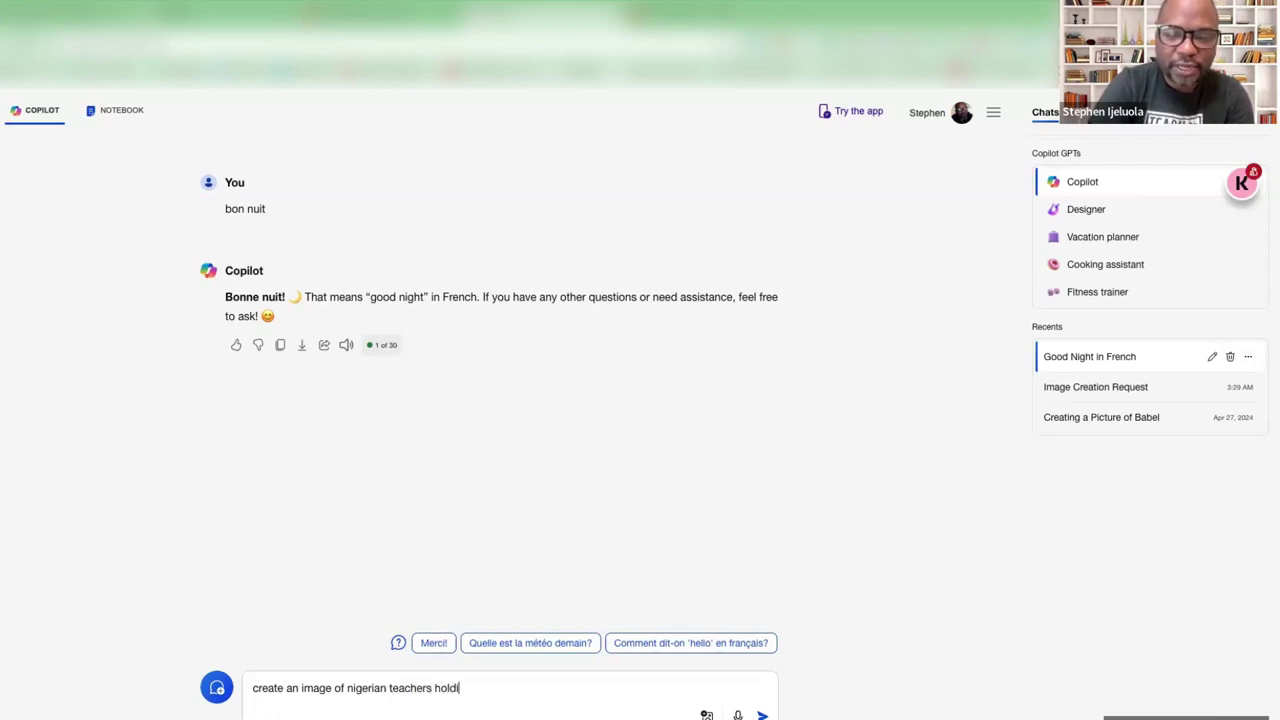
pyautogui.write('ng ')
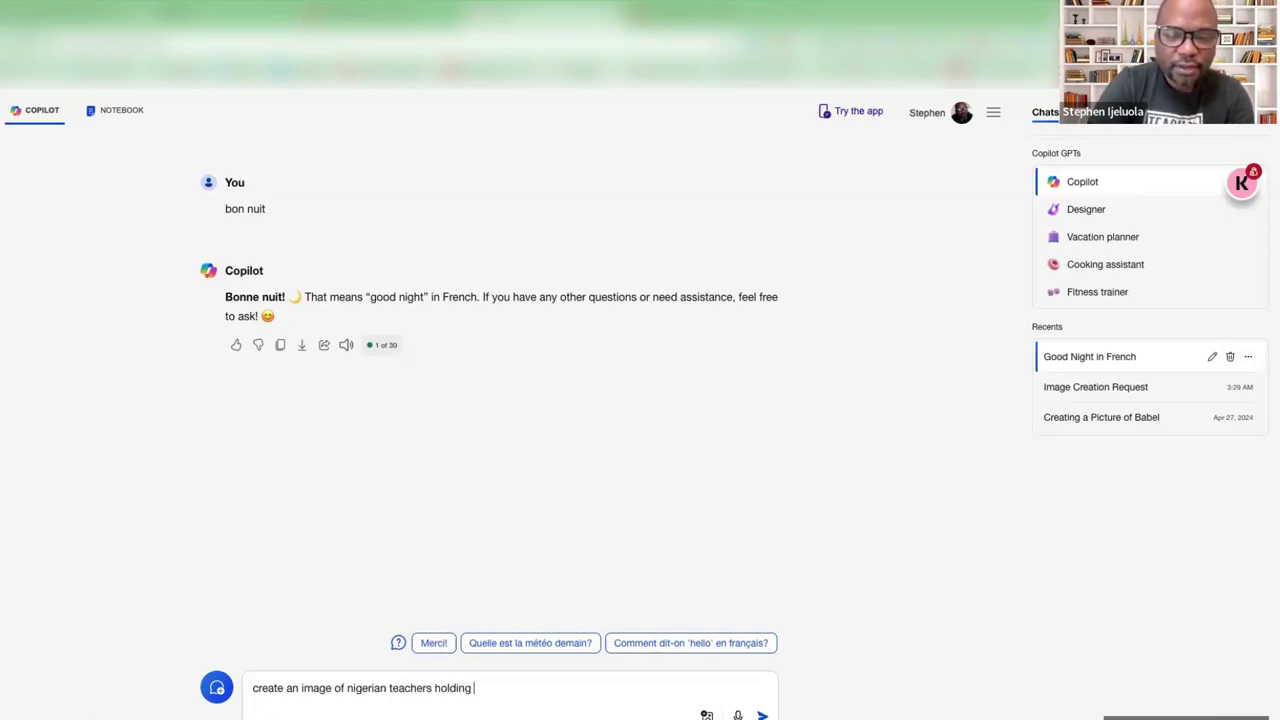
pyautogui.write('flags in')
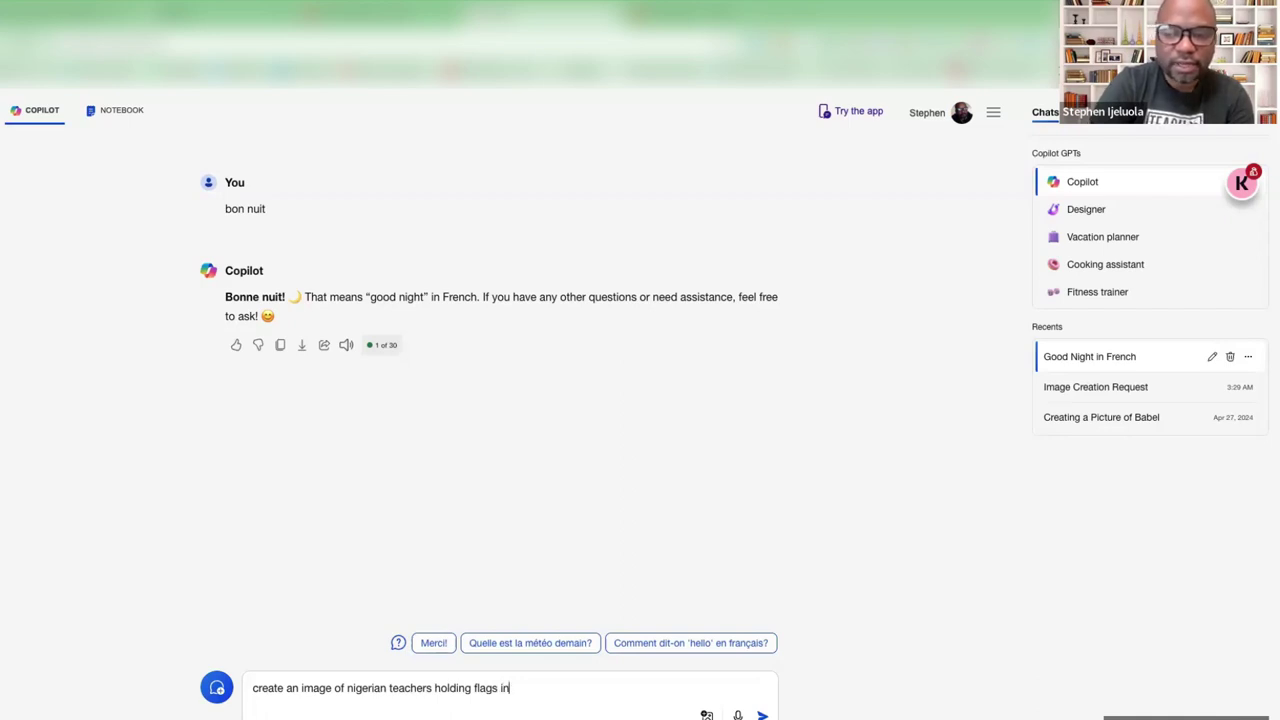
pyautogui.write('n their')
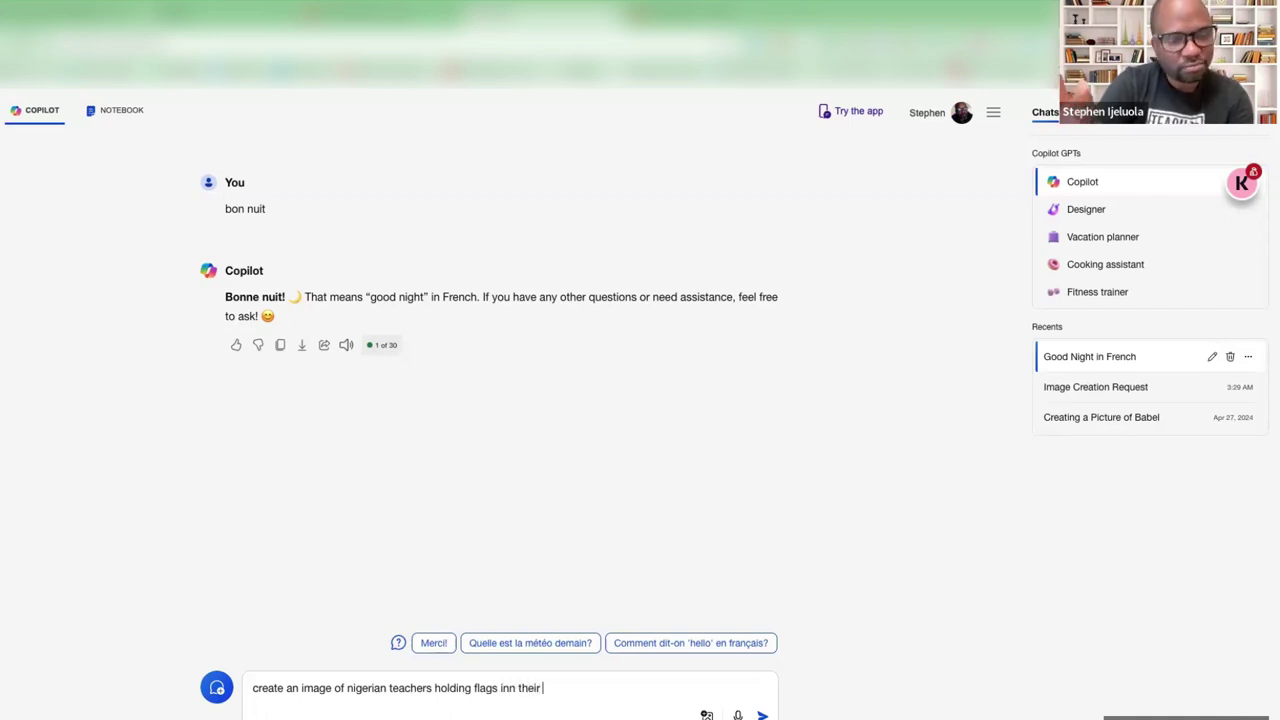
pyautogui.write(' classroom')
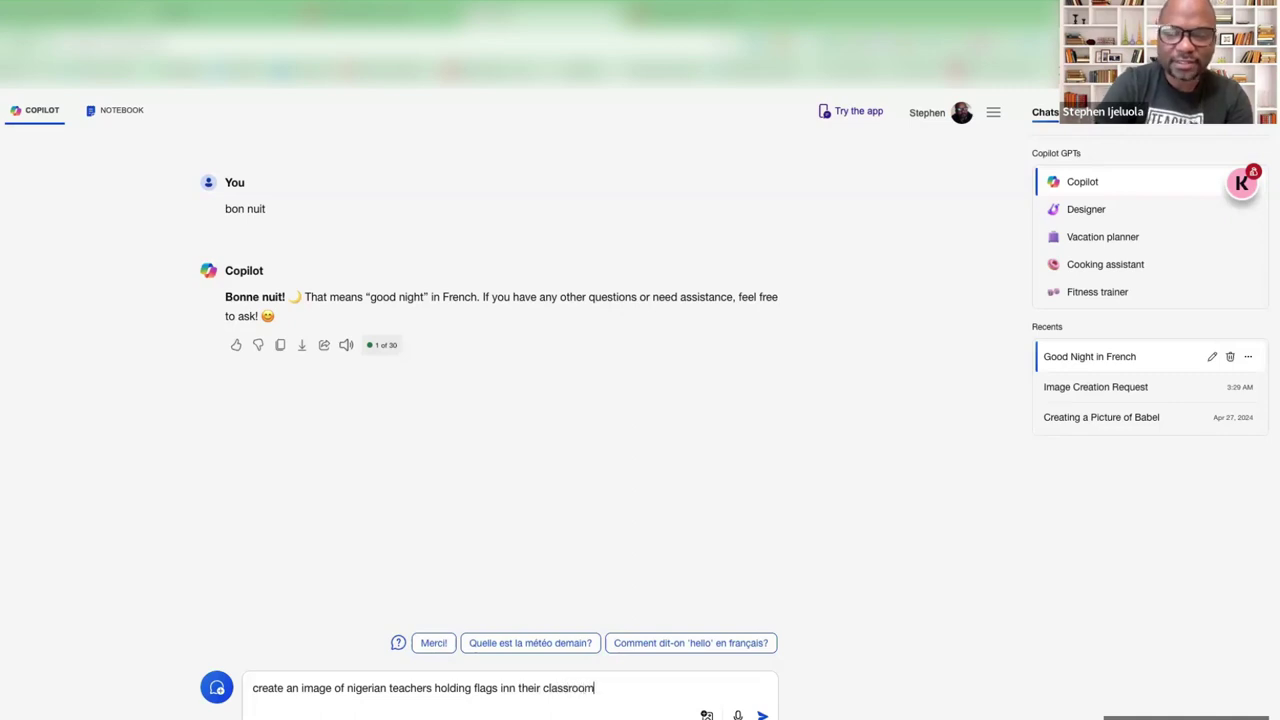
pyautogui.press('Return')
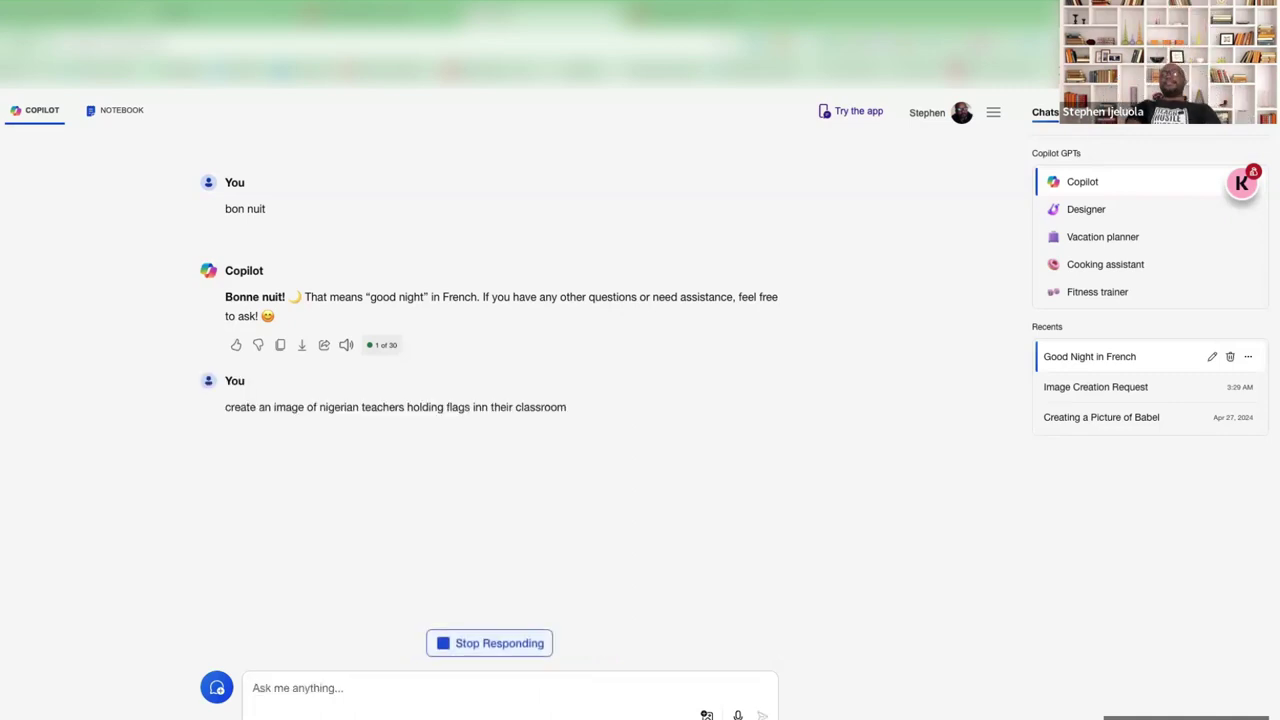
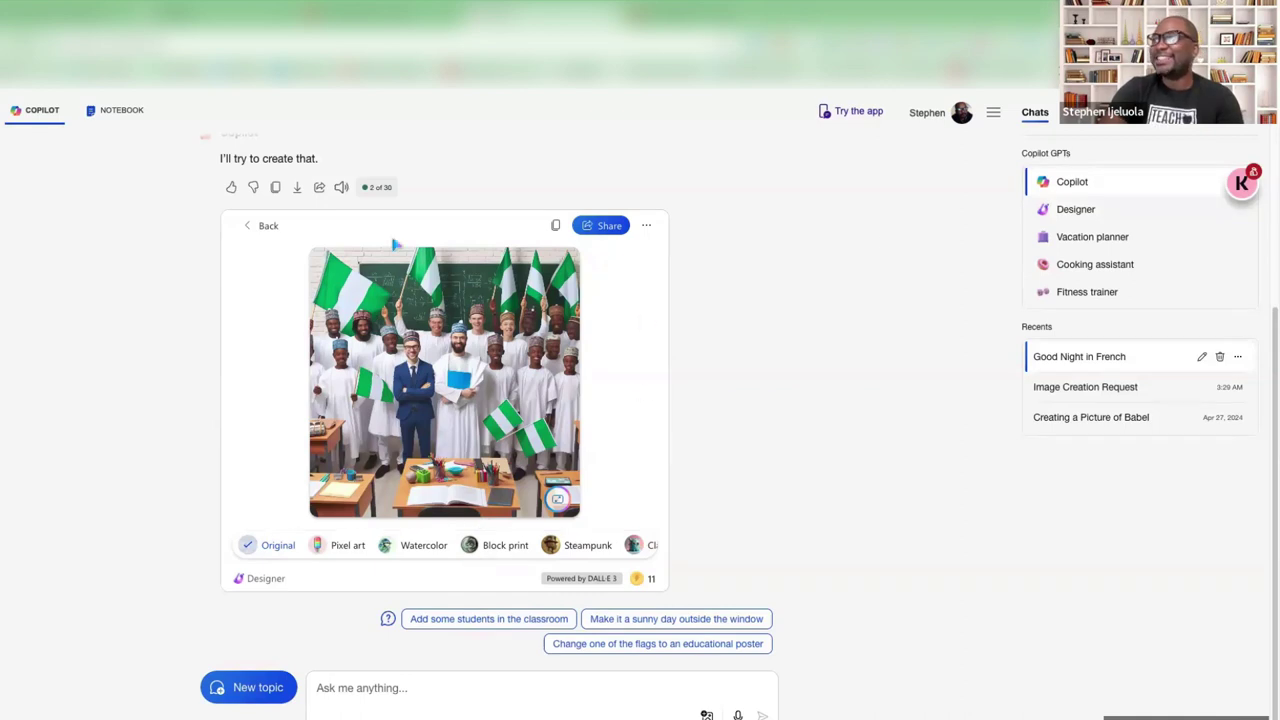
# Return from the enlarged picture to the four-image set and send the follow-up prompt "make the teachers black"
pyautogui.click(268, 226)
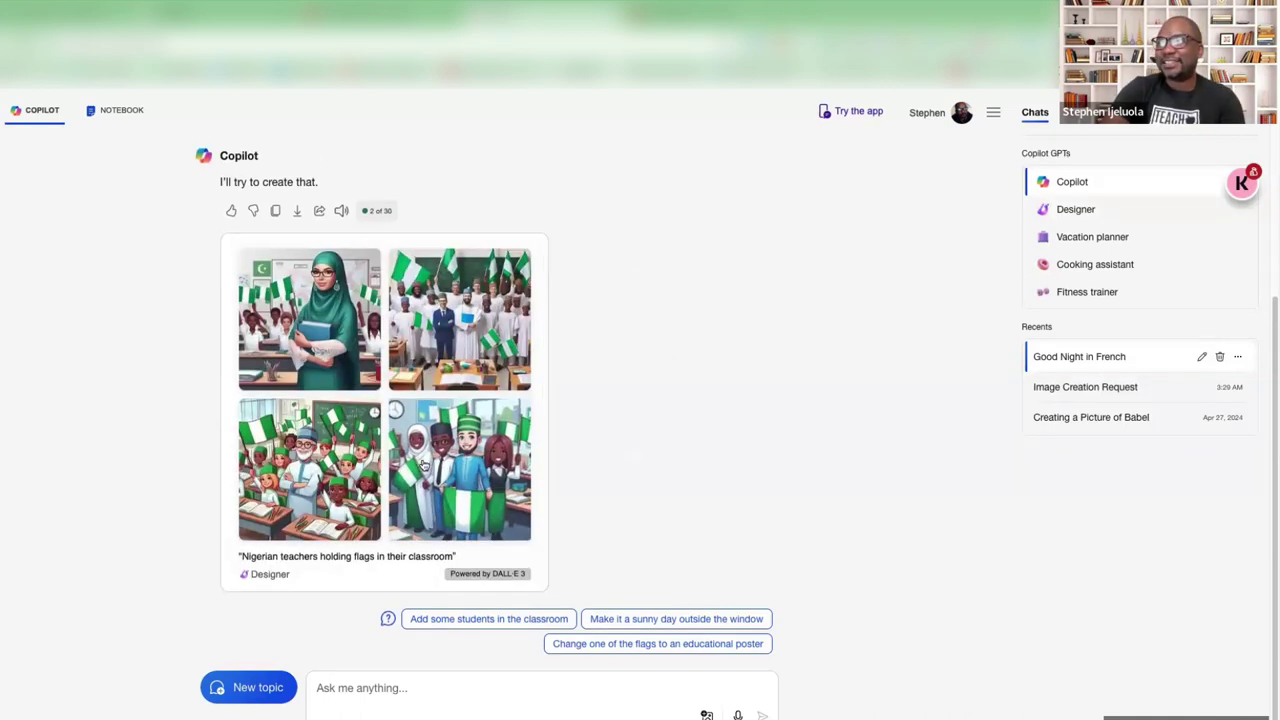
pyautogui.click(474, 688)
pyautogui.write('make')
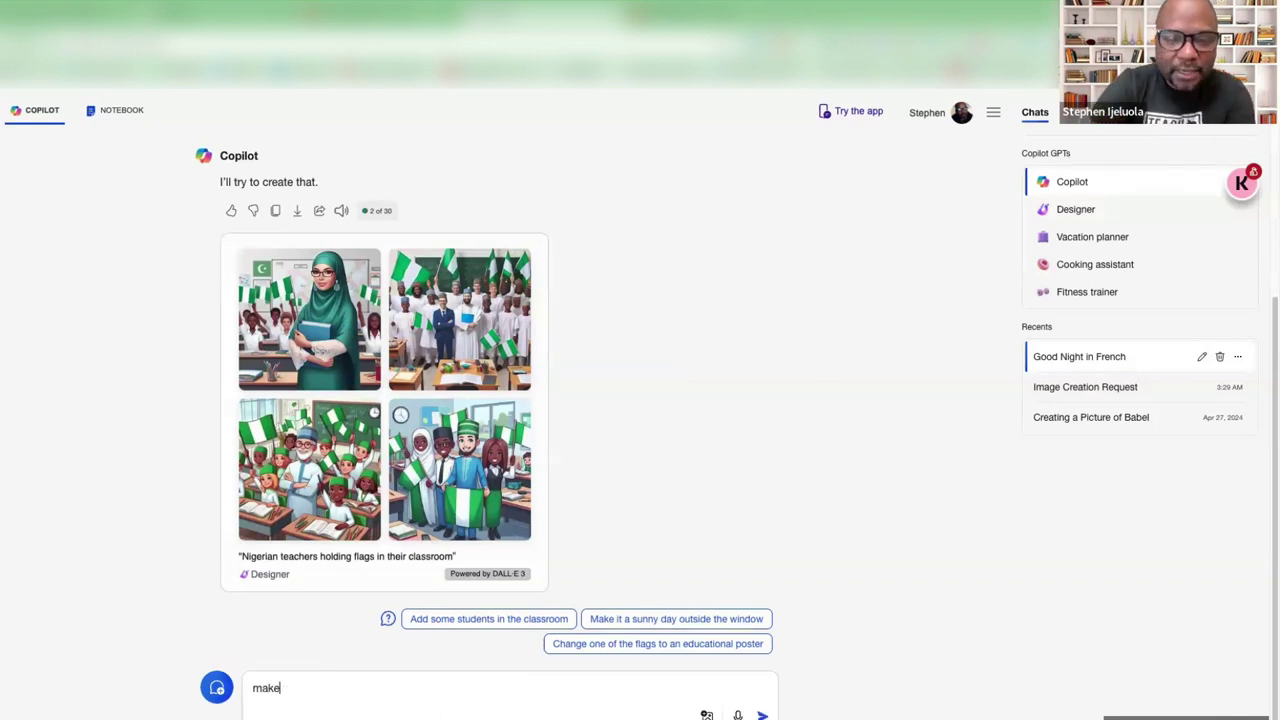
pyautogui.write(' the teach')
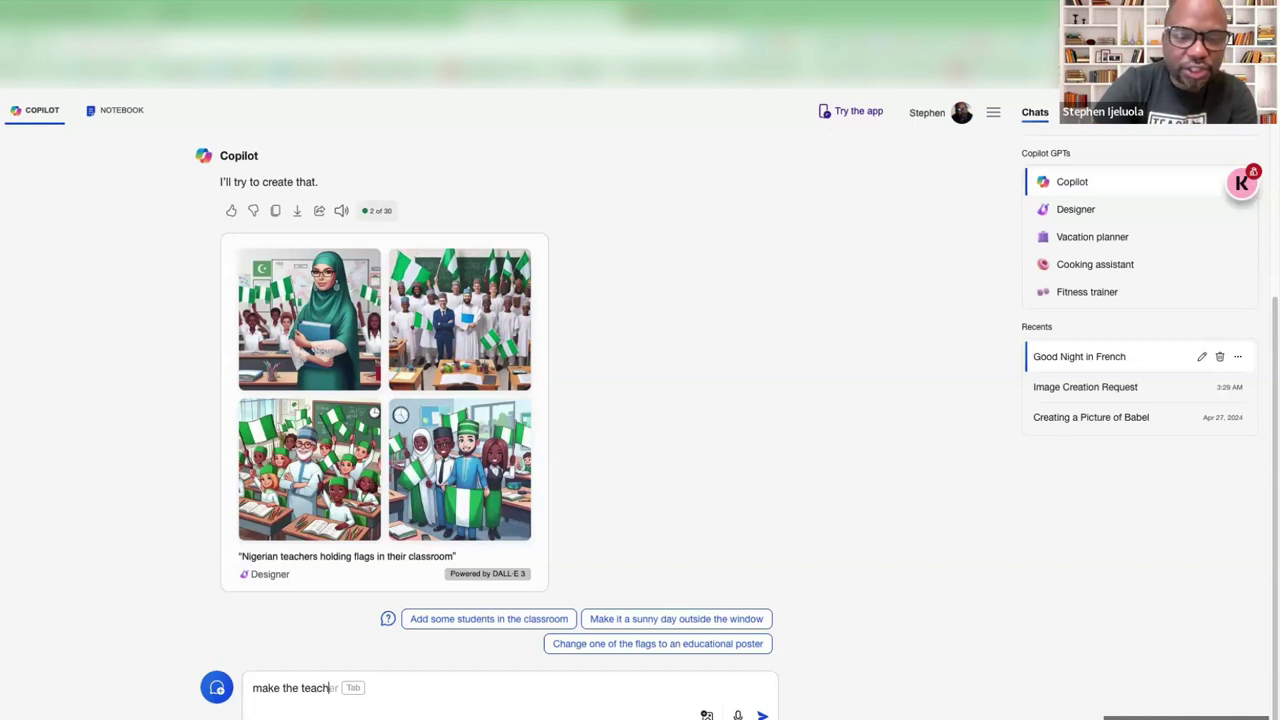
pyautogui.write('ers black')
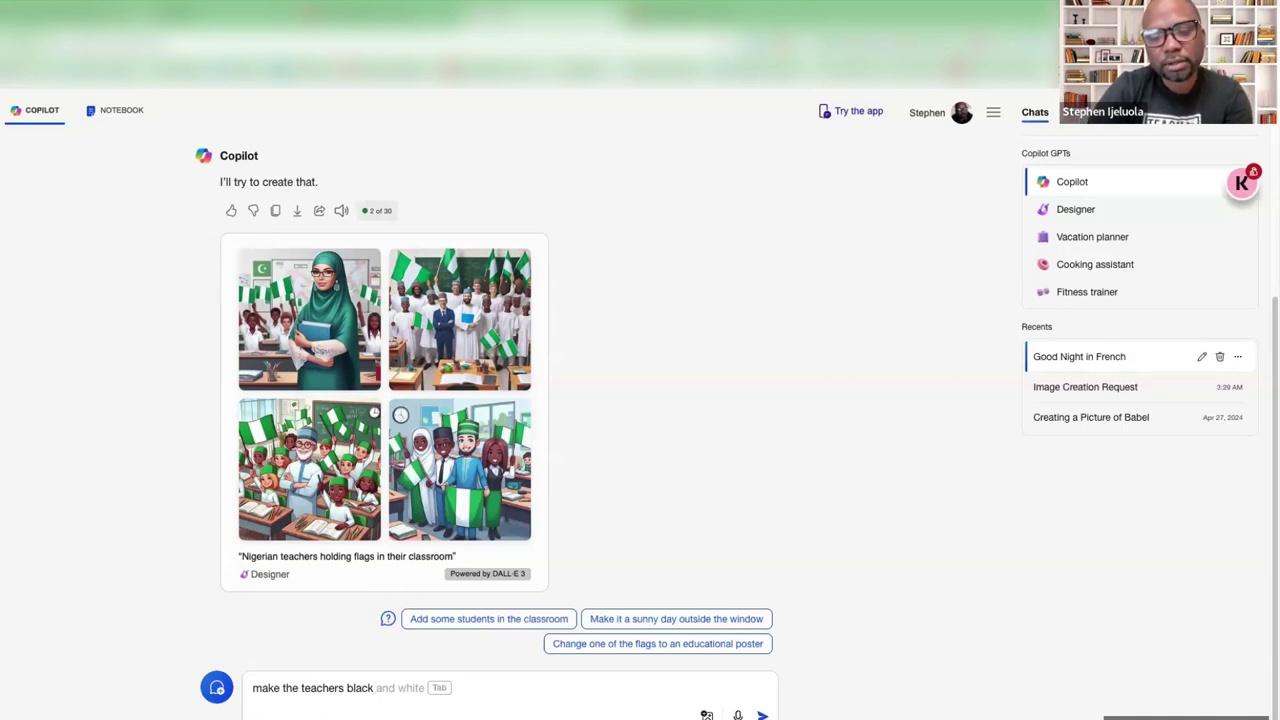
pyautogui.press('Return')
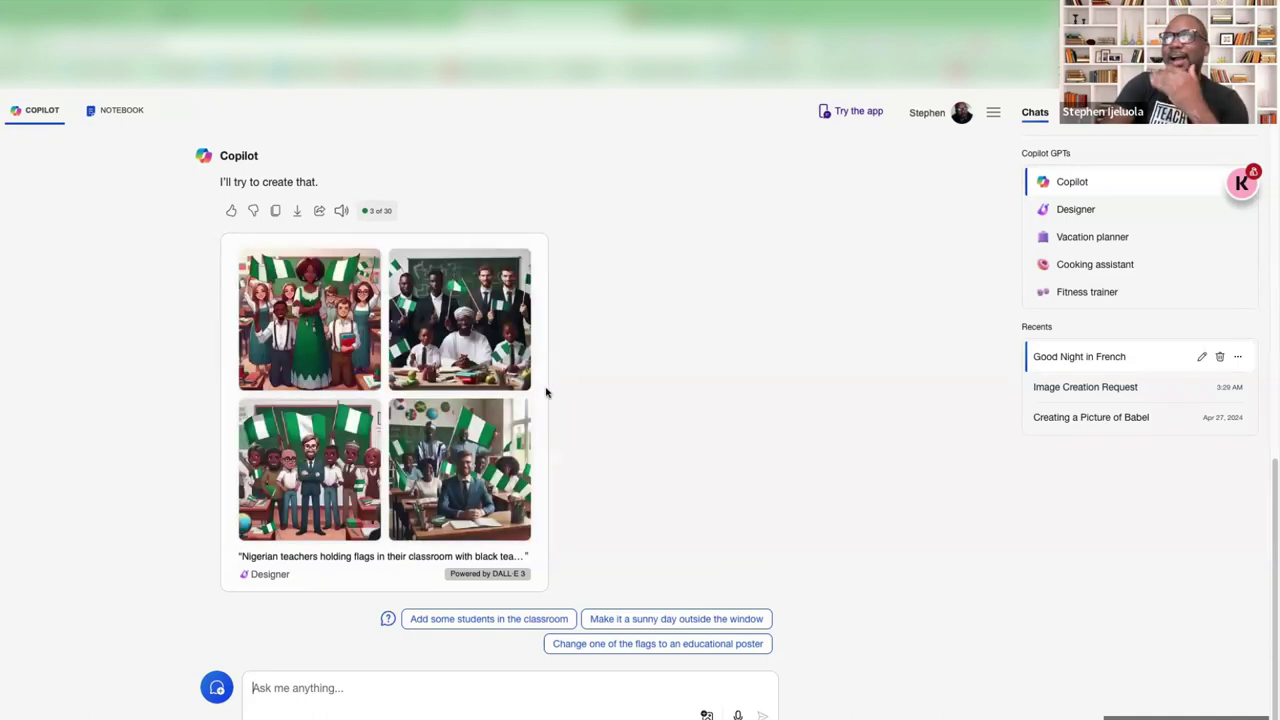
# Send the suggested follow-up "Add some students in the classroom" and enlarge the second image of the new set
pyautogui.click(478, 350)
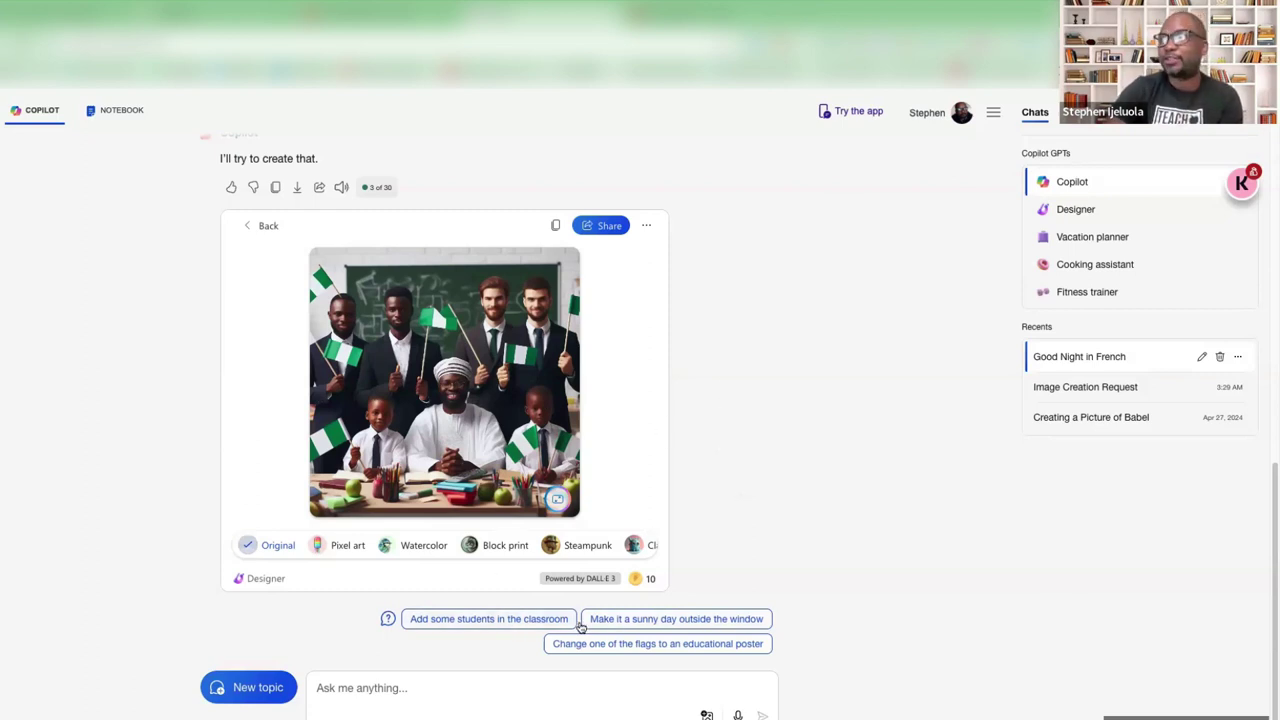
pyautogui.click(496, 620)
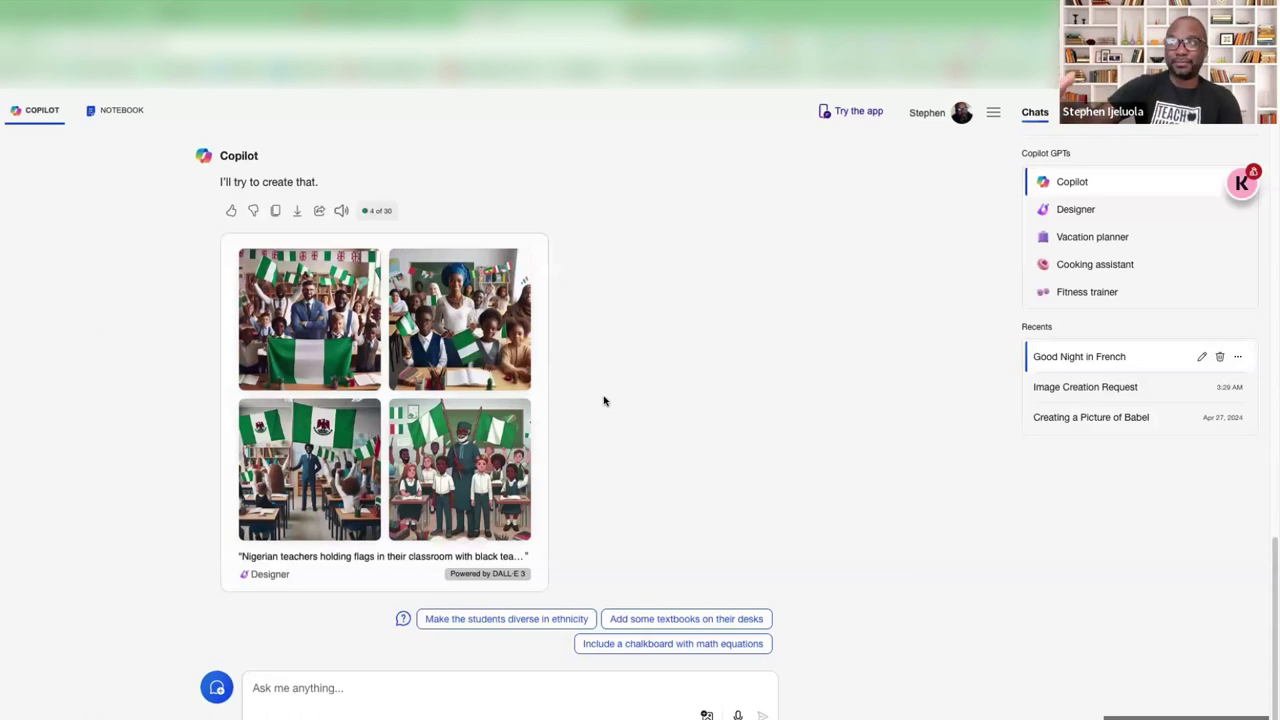
pyautogui.click(471, 357)
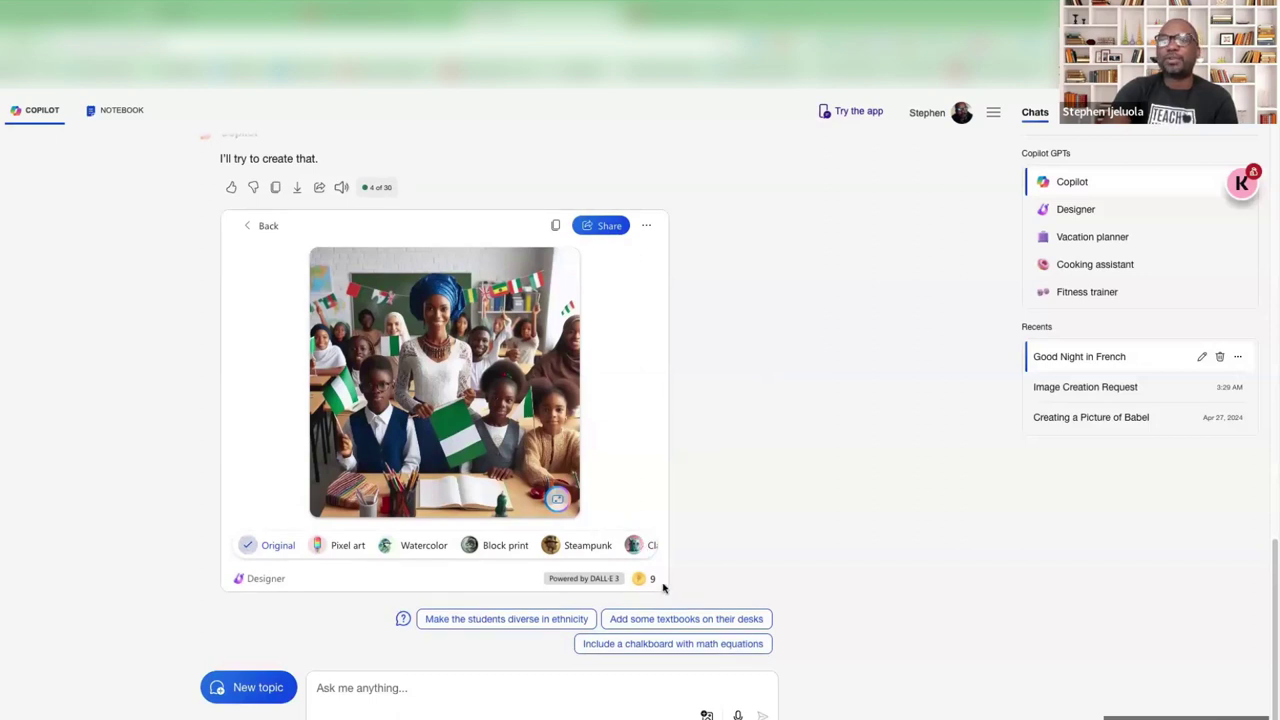
pyautogui.moveTo(637, 580)
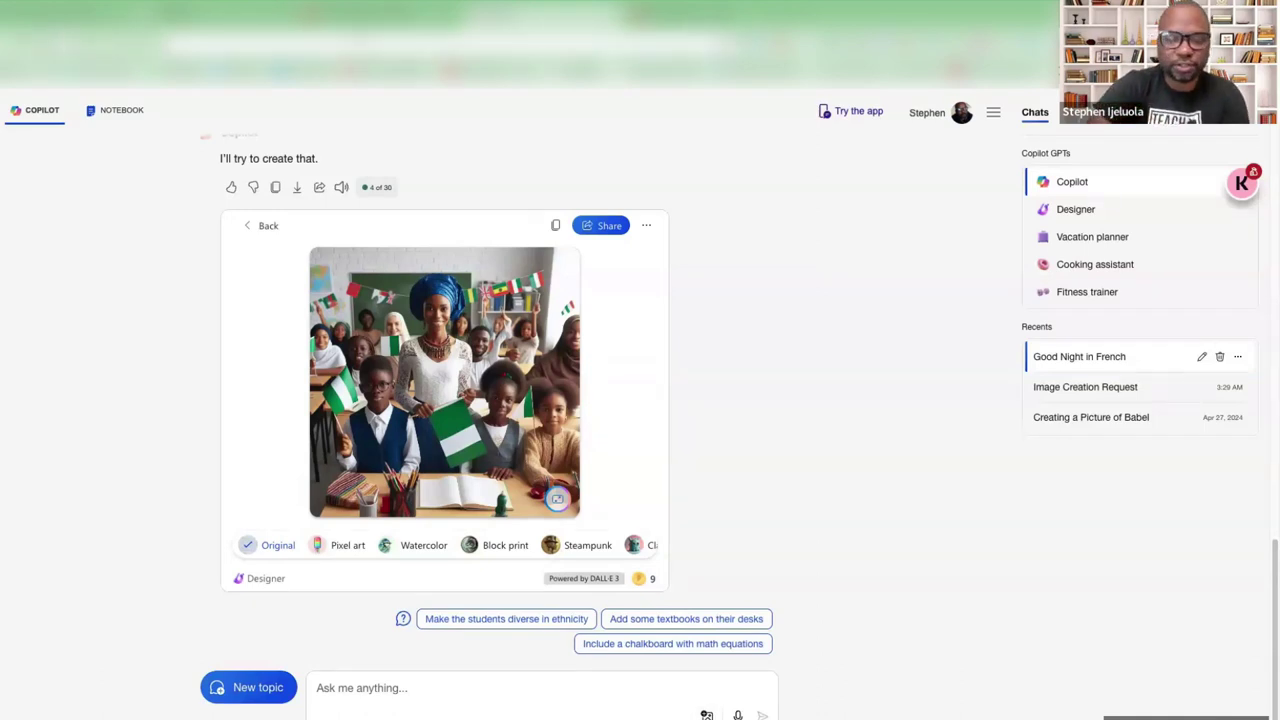
# Switch to the MagicSchool.ai tools website by entering "ma" in the browser
pyautogui.hotkey('ctrl', 'l')
pyautogui.write('ma')
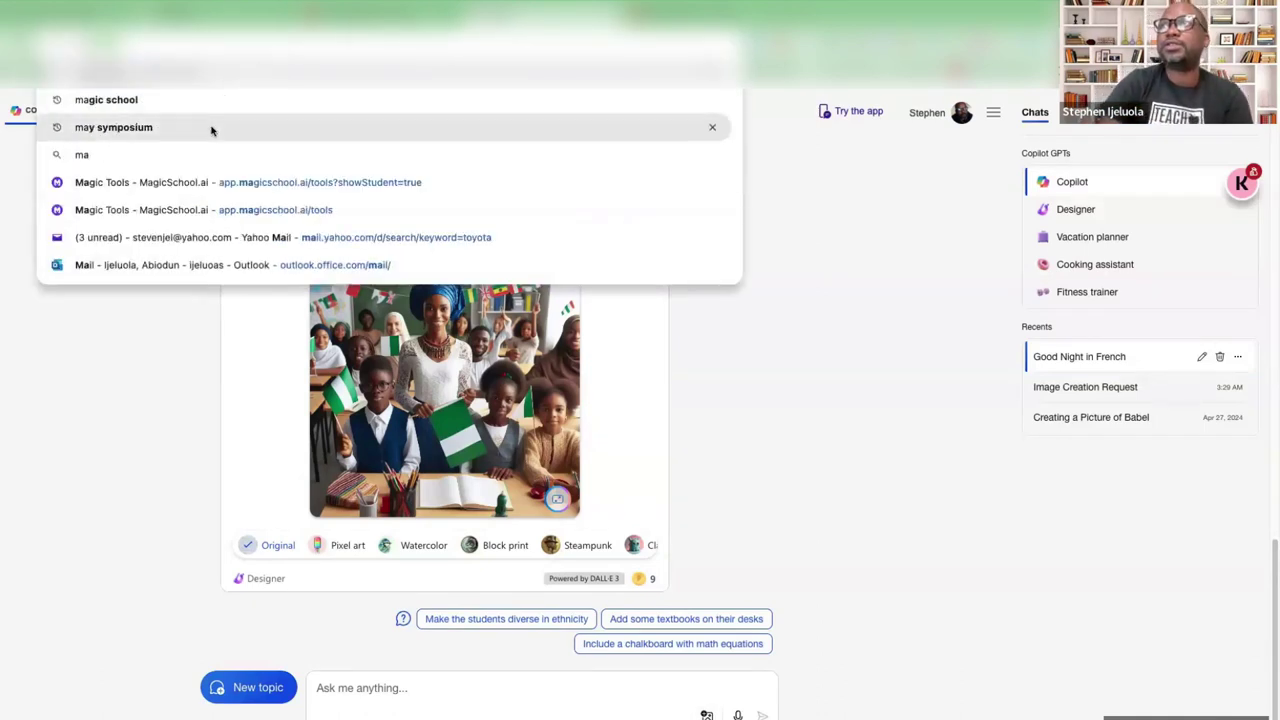
pyautogui.press('Escape')
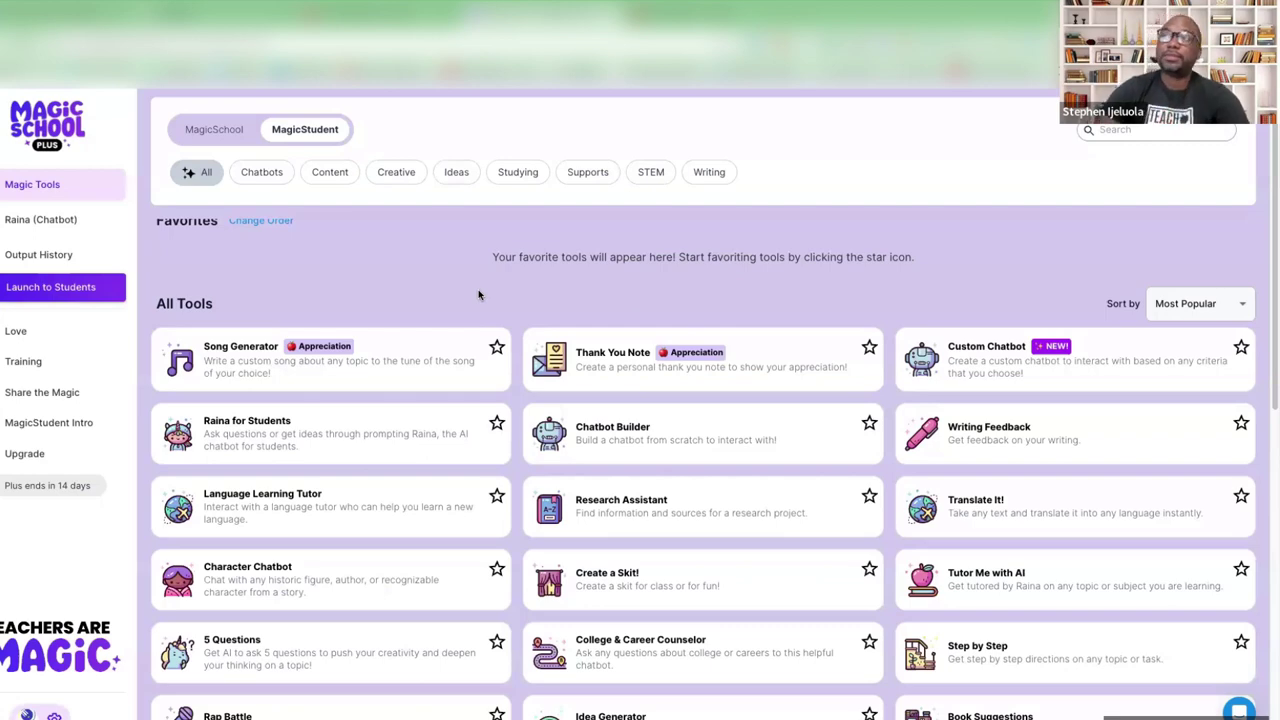
# Look through the full list of MagicStudent tools and return to its beginning
pyautogui.scroll(-3, 523, 323)
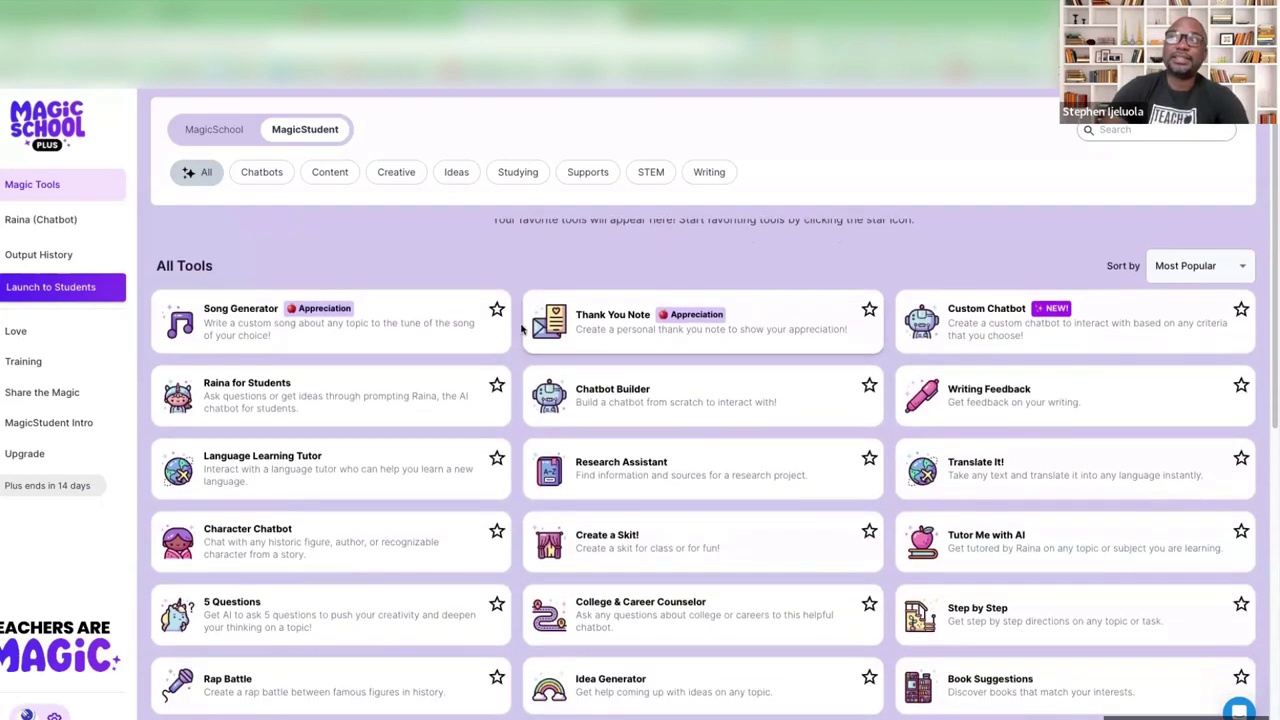
pyautogui.scroll(-2, 522, 328)
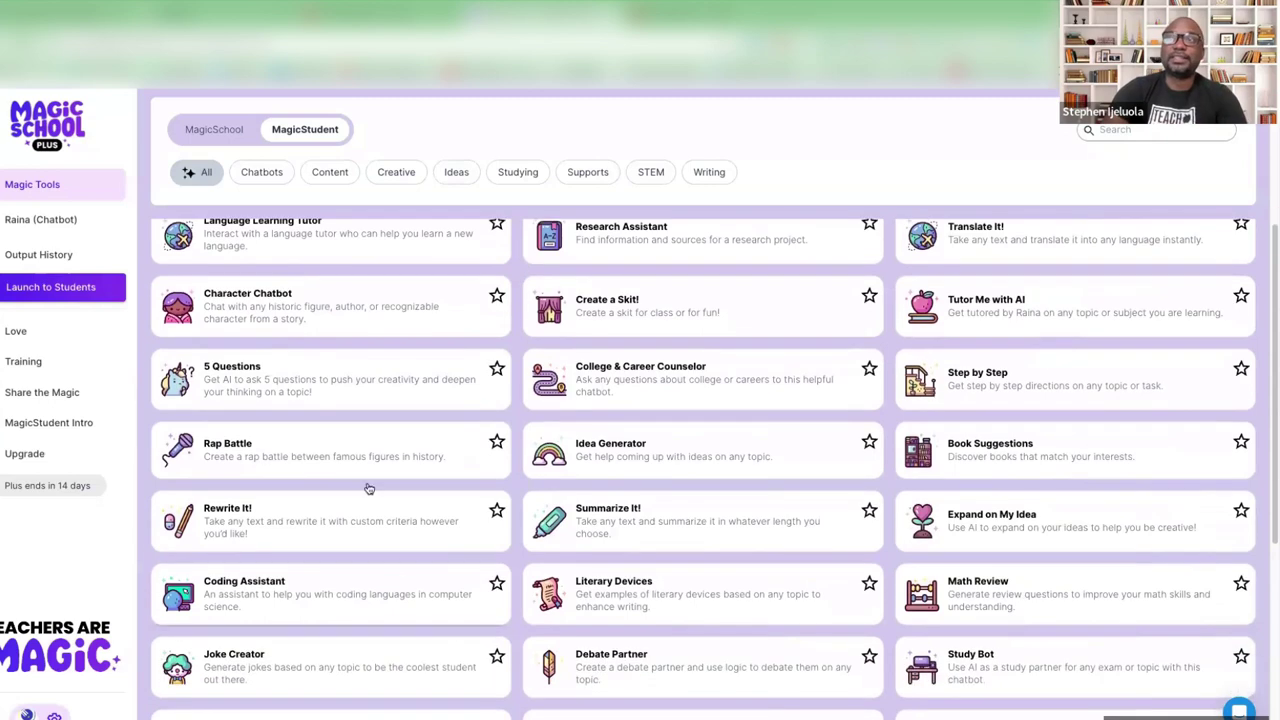
pyautogui.scroll(-7, 470, 430)
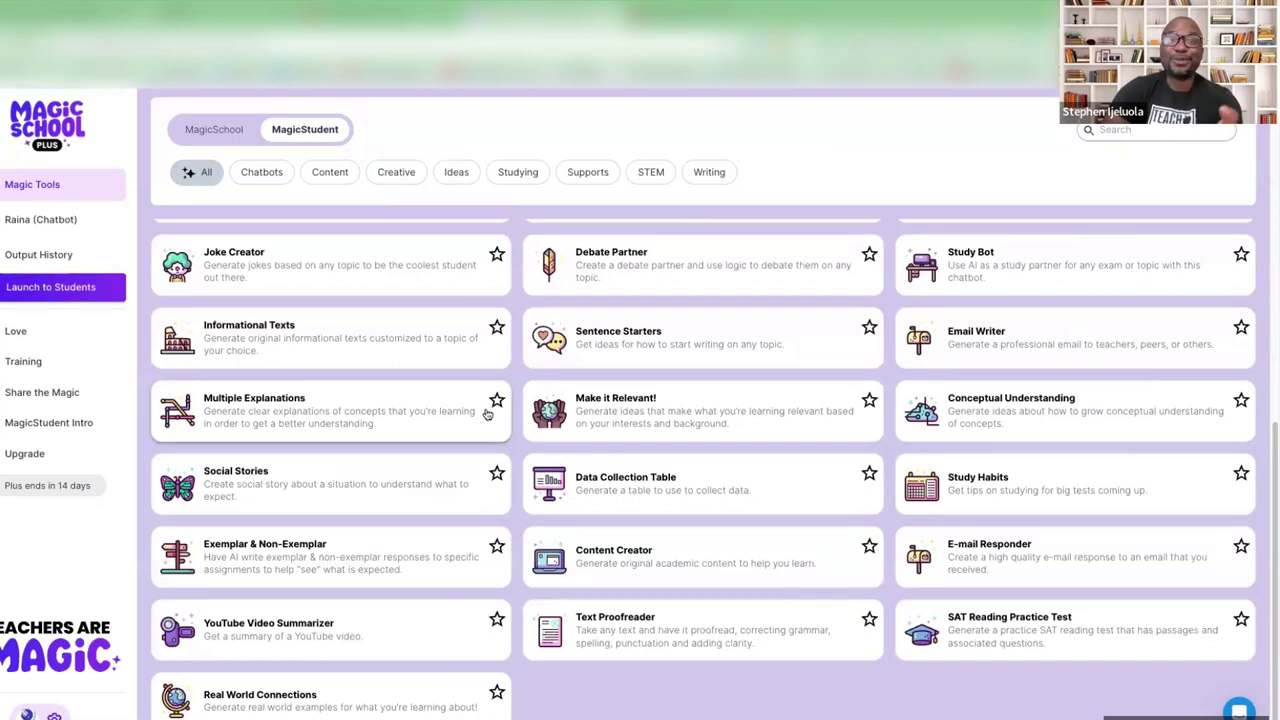
pyautogui.scroll(4, 486, 420)
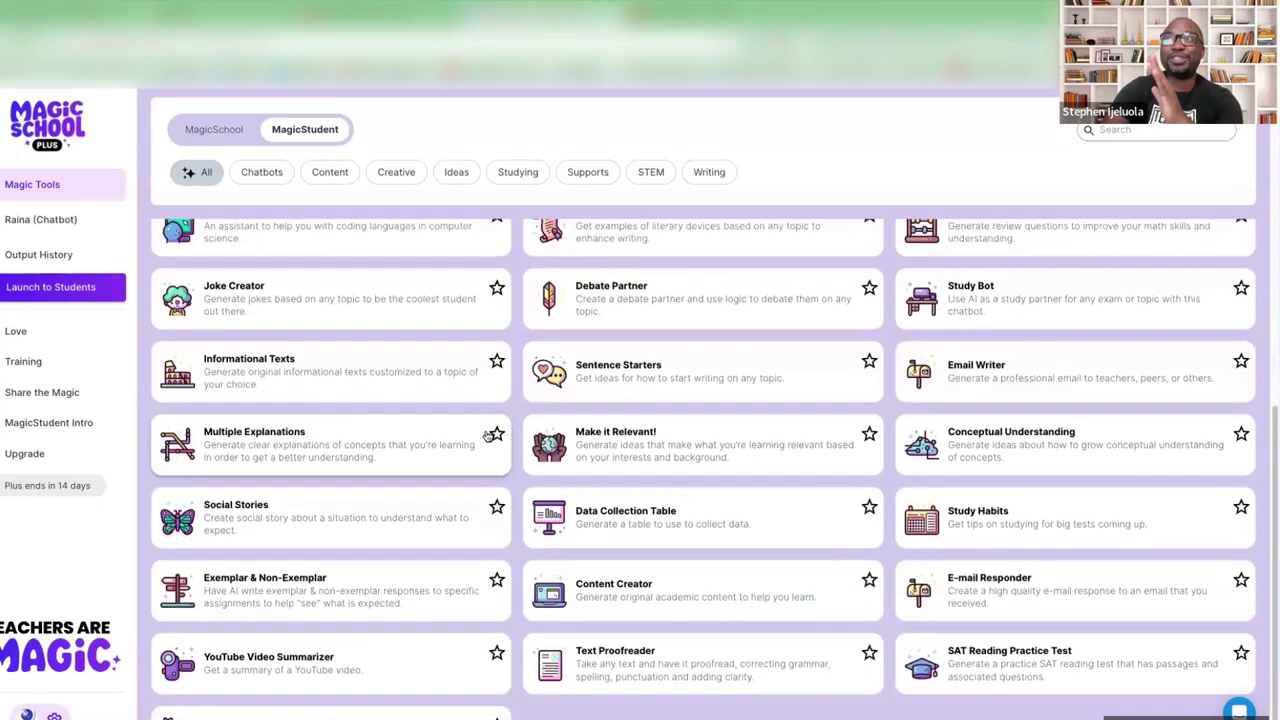
pyautogui.scroll(3, 484, 428)
pyautogui.scroll(5, 480, 425)
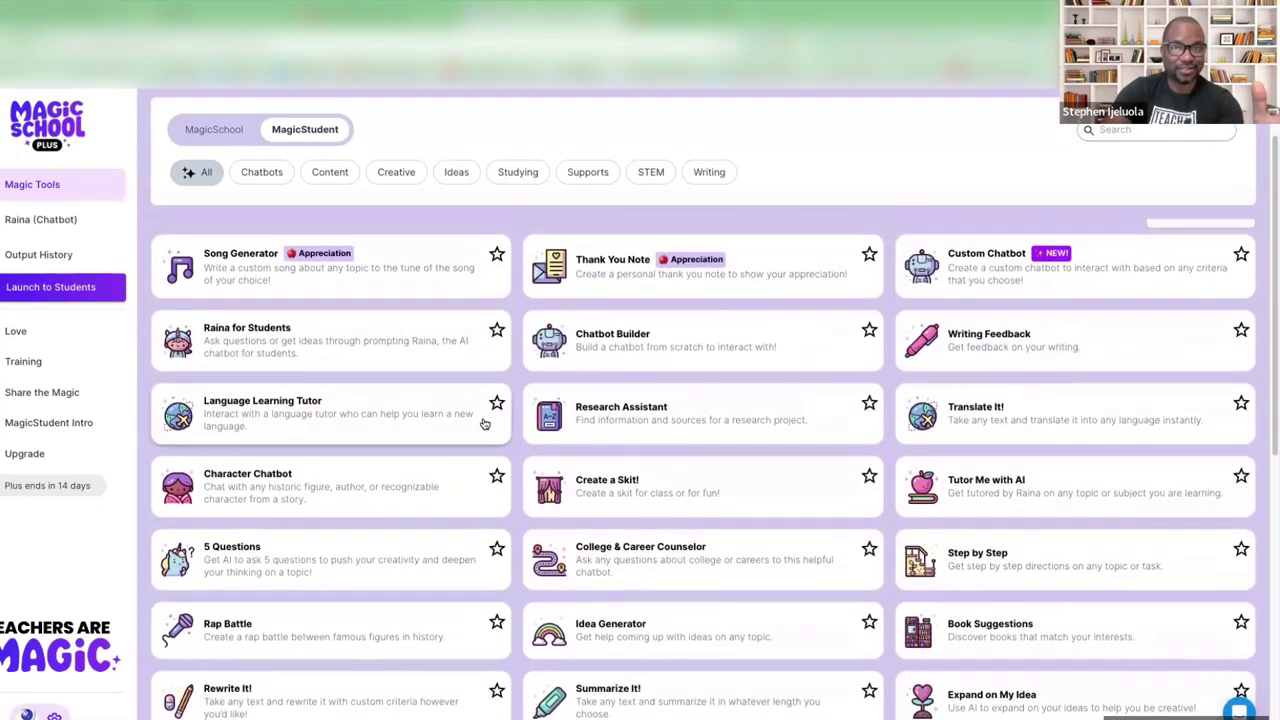
pyautogui.scroll(2, 472, 422)
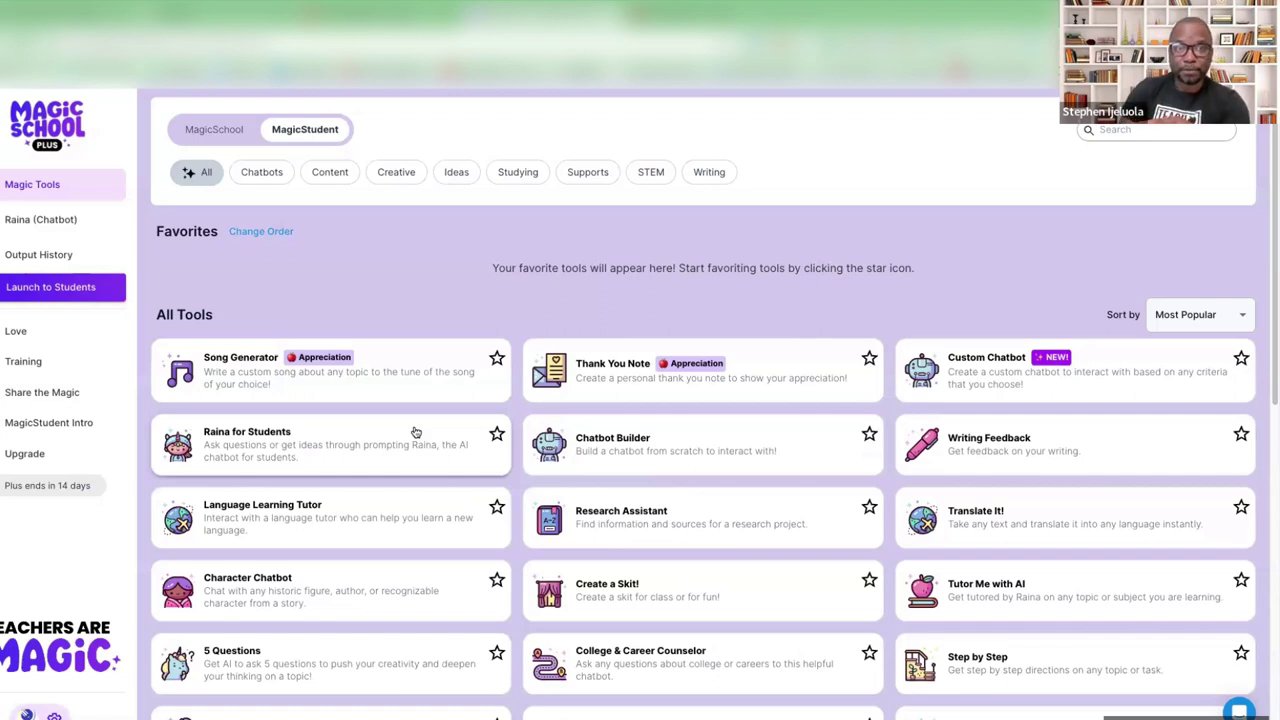
# Open the Song Generator from the MagicStudent tools and set the grade level to 4th grade
pyautogui.scroll(-1, 352, 390)
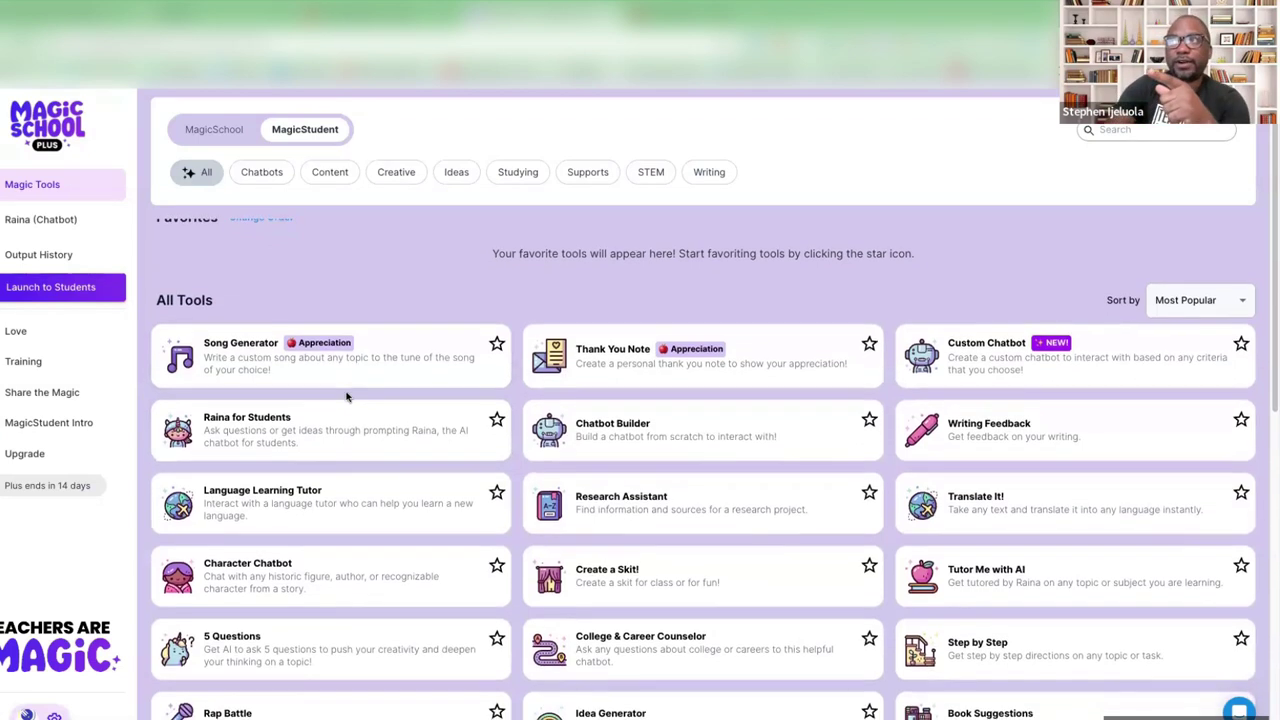
pyautogui.click(287, 370)
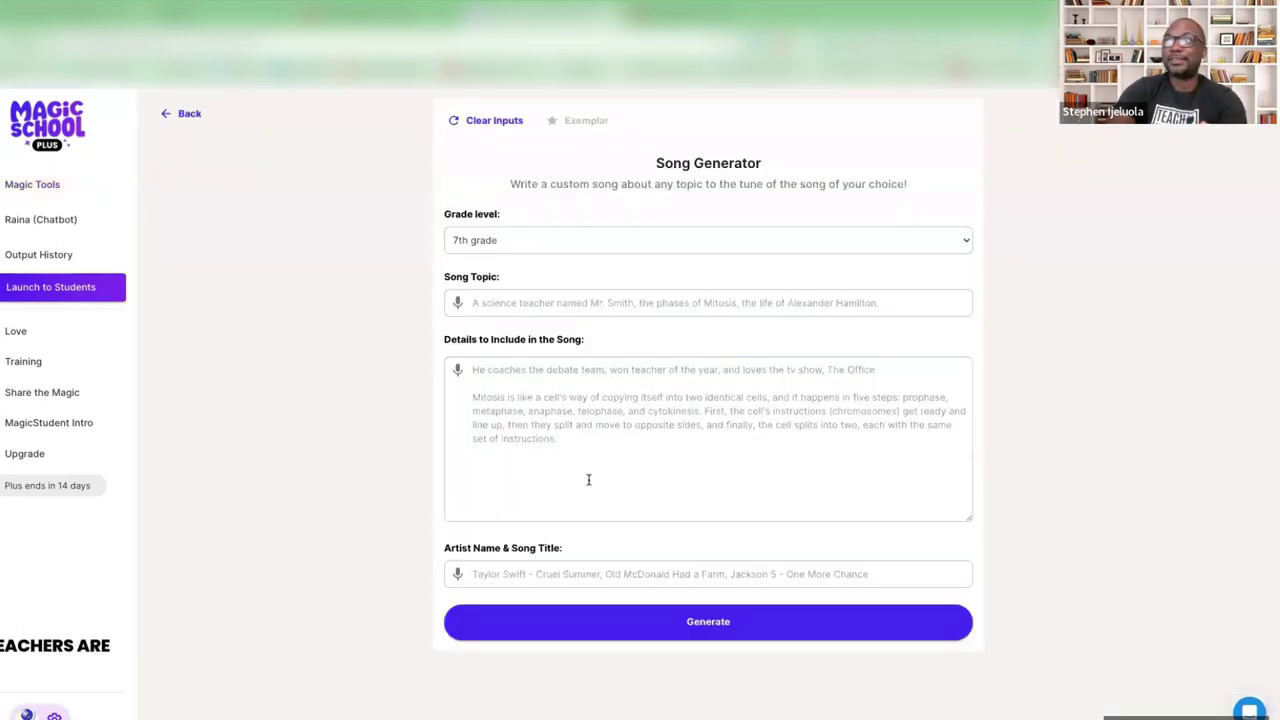
pyautogui.click(494, 244)
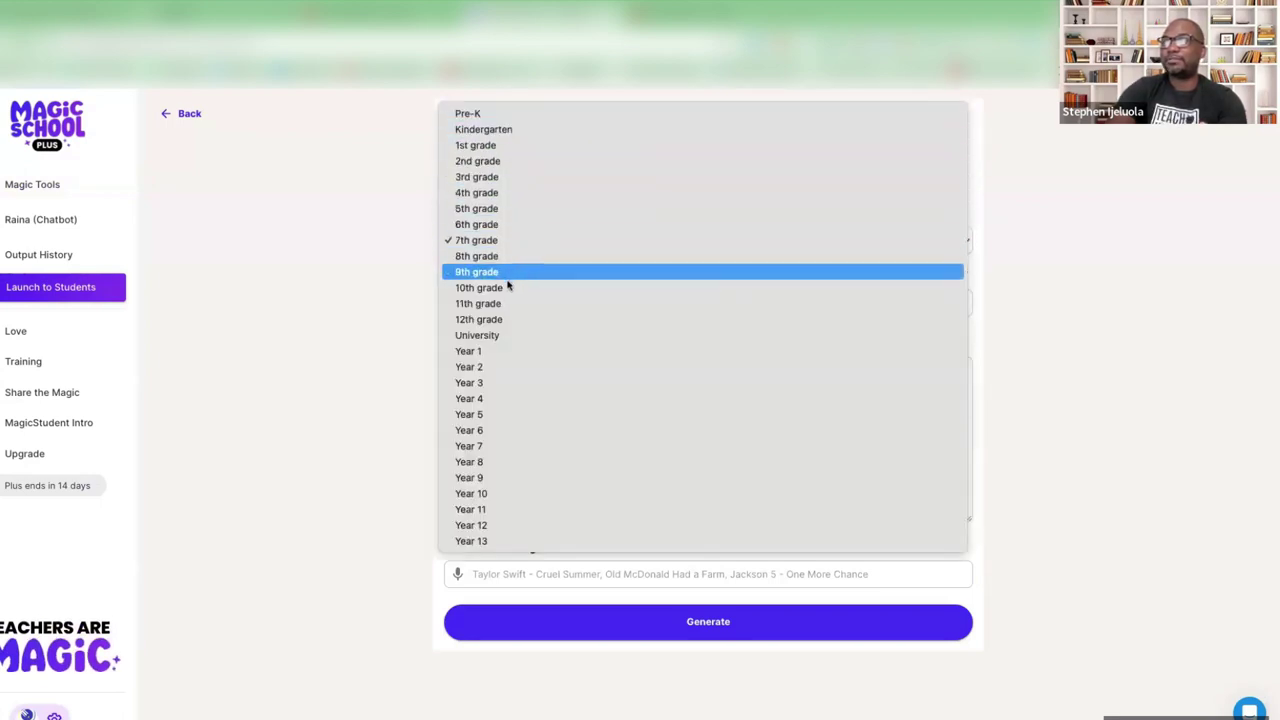
pyautogui.click(496, 196)
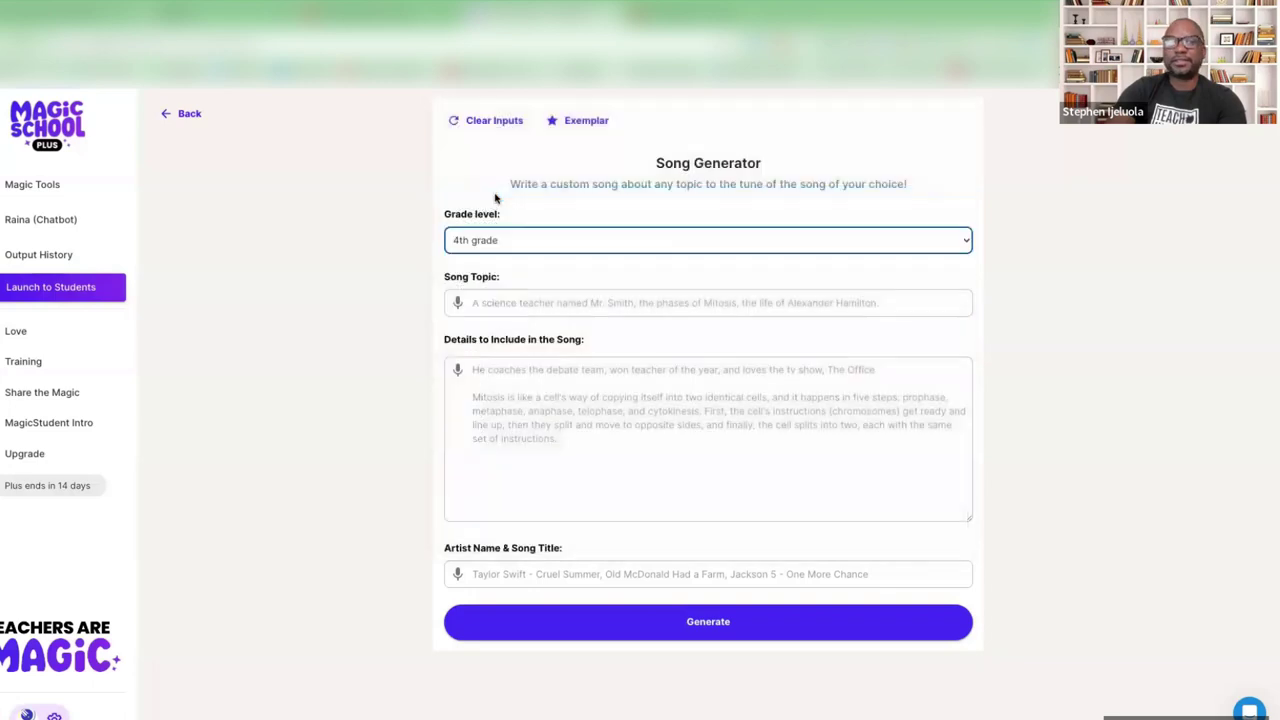
# Enter "joy of Mother's day" as the song topic
pyautogui.click(510, 301)
pyautogui.write('Mo')
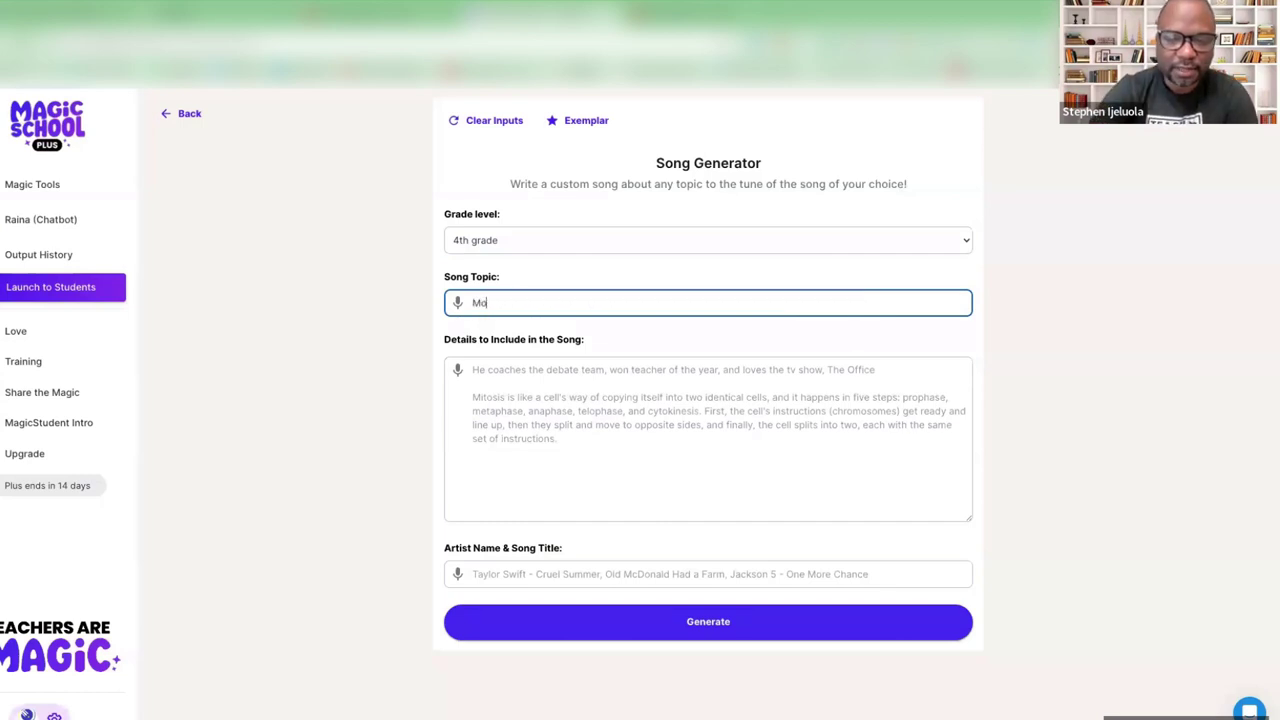
pyautogui.write("ther's day")
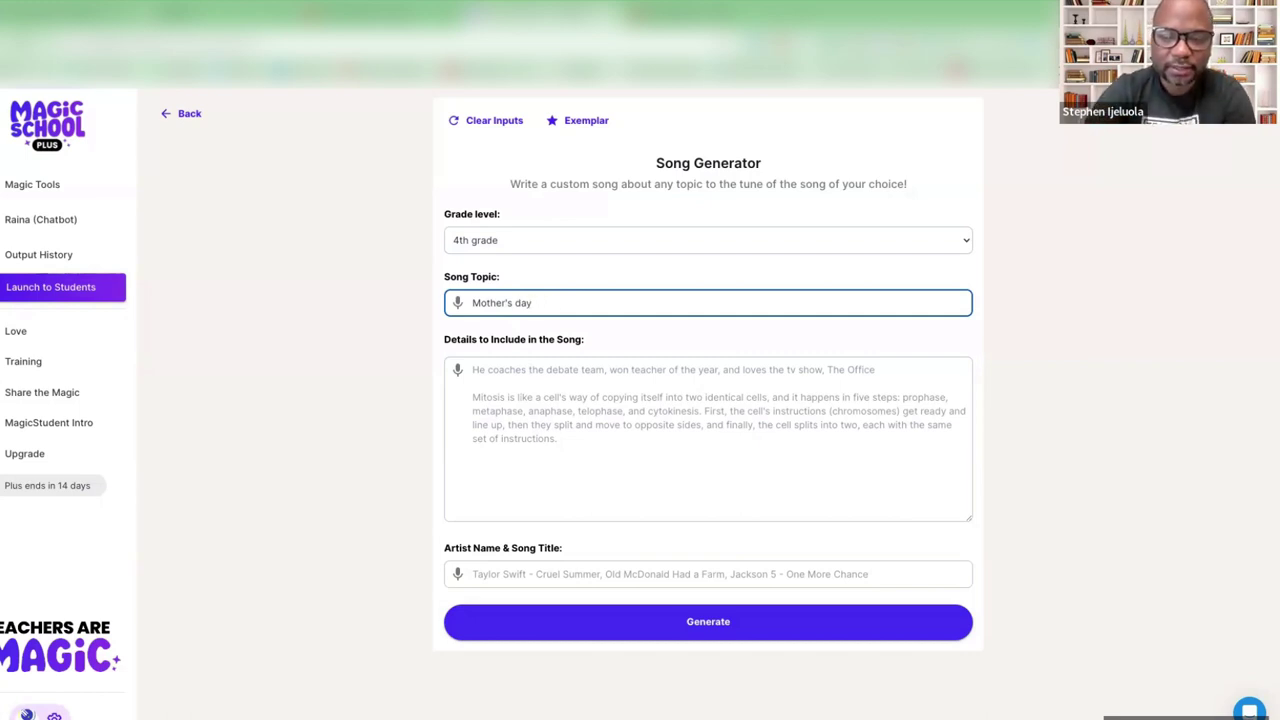
pyautogui.click(512, 302)
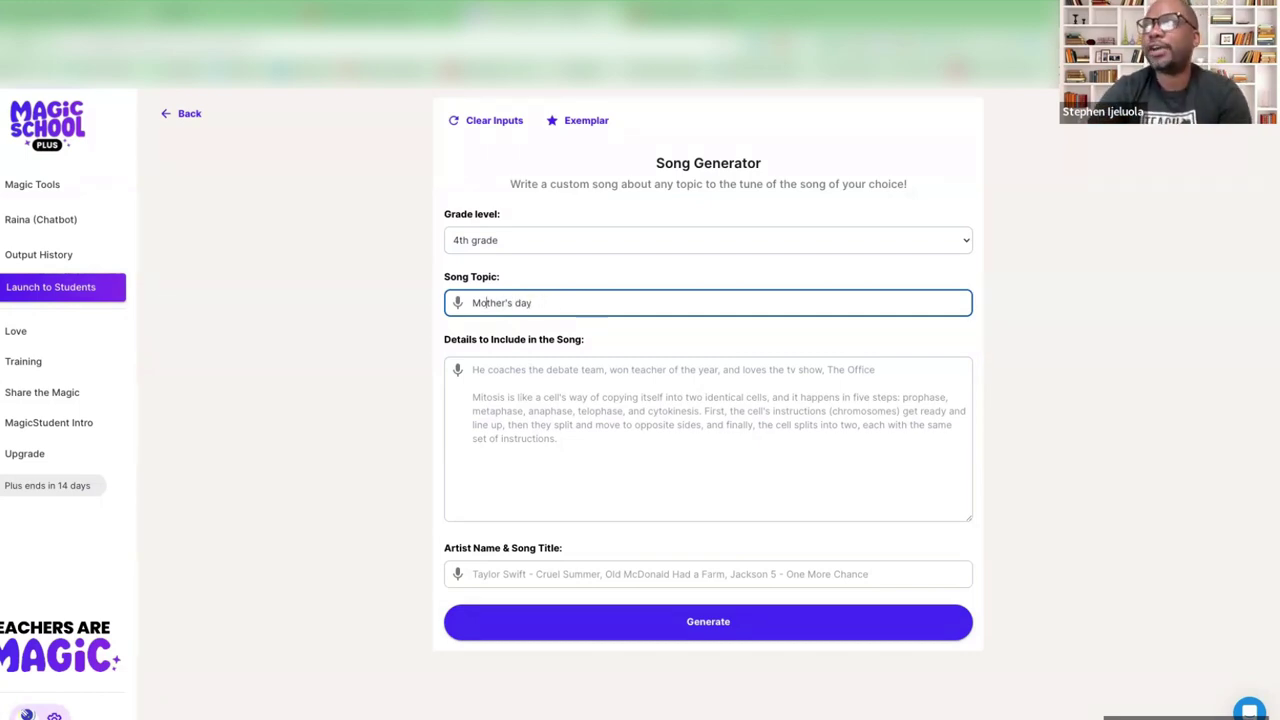
pyautogui.write('joy')
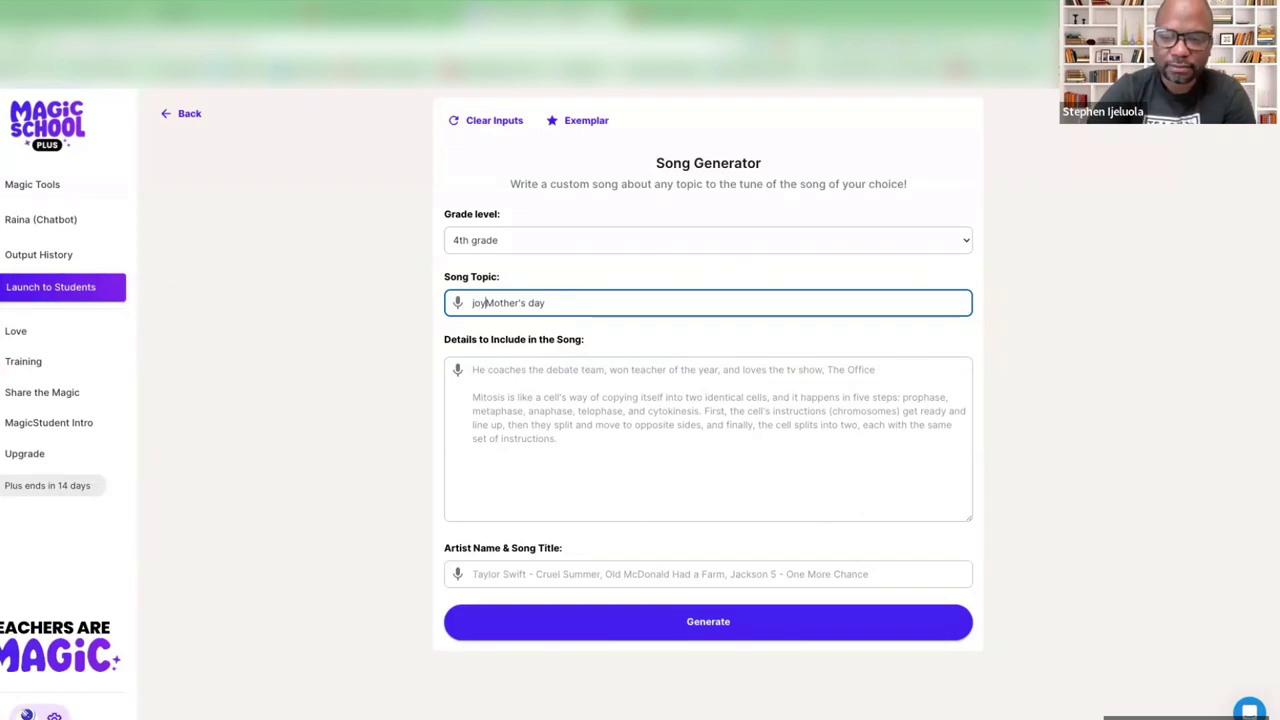
pyautogui.write(' of')
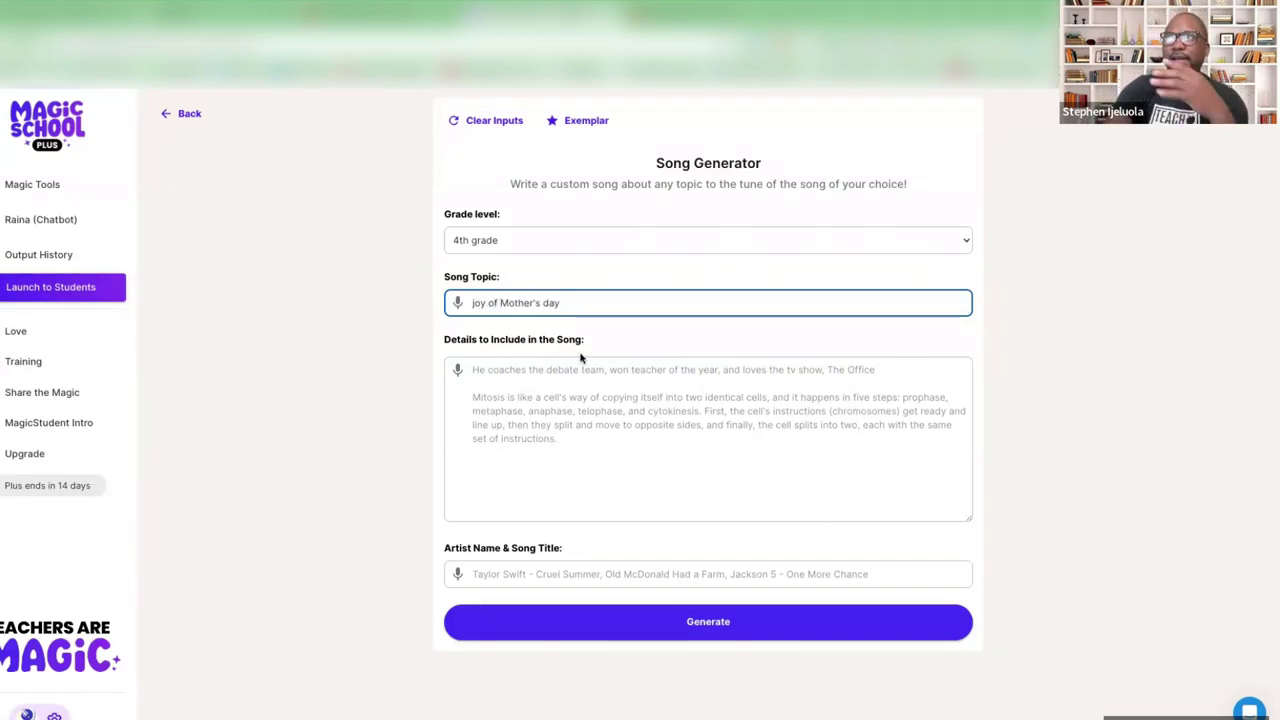
# Enter "make it beautiful for my mom to love it" as the details to include in the song
pyautogui.click(516, 372)
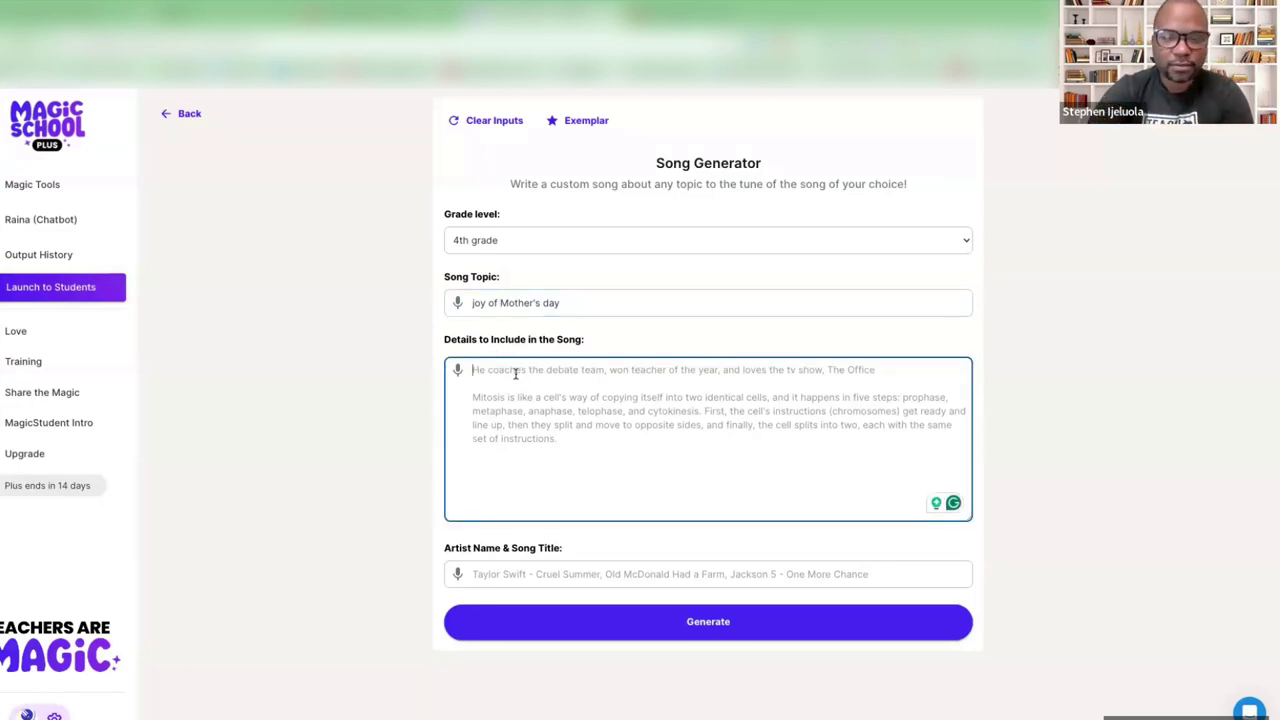
pyautogui.write('make')
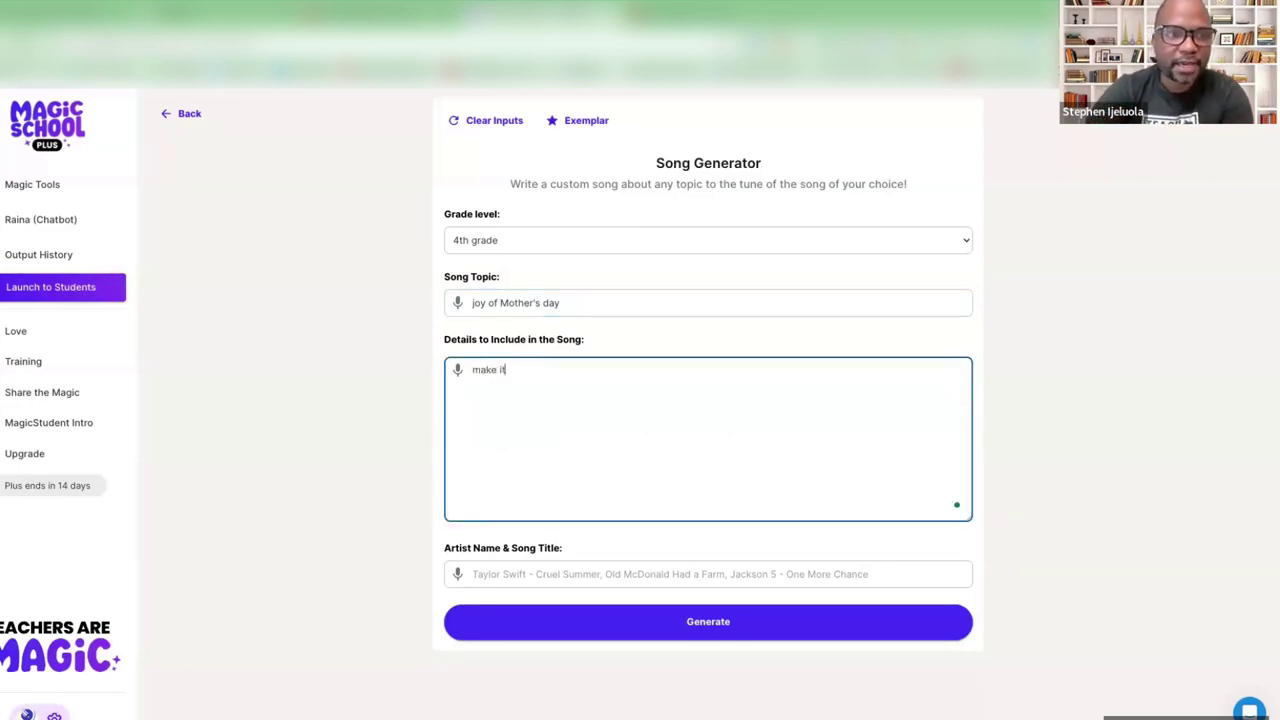
pyautogui.write(' it b')
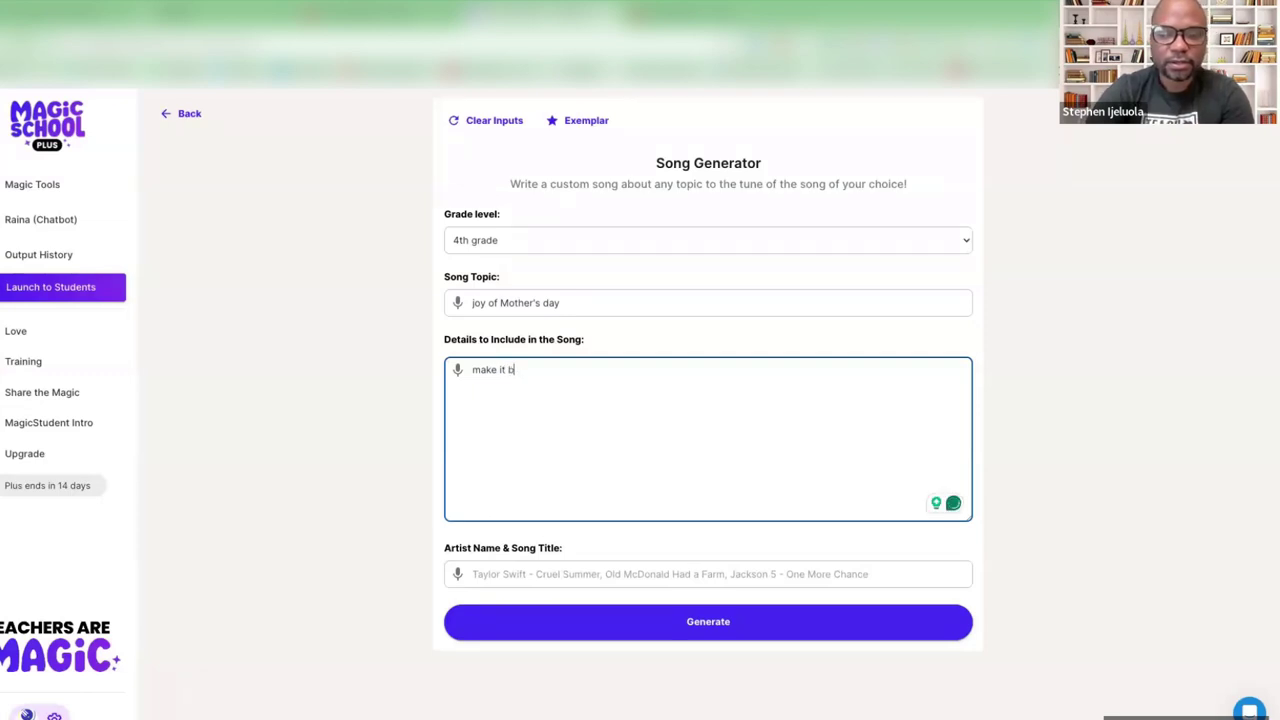
pyautogui.write('eauti')
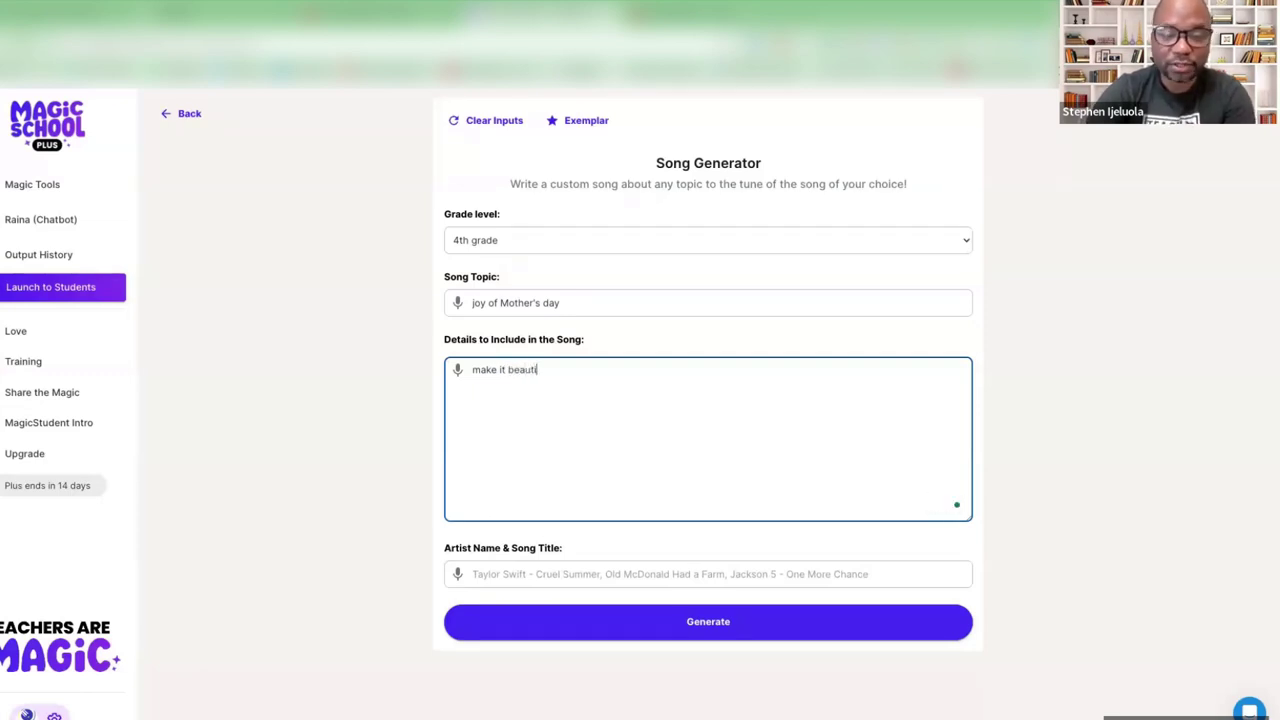
pyautogui.write('ful')
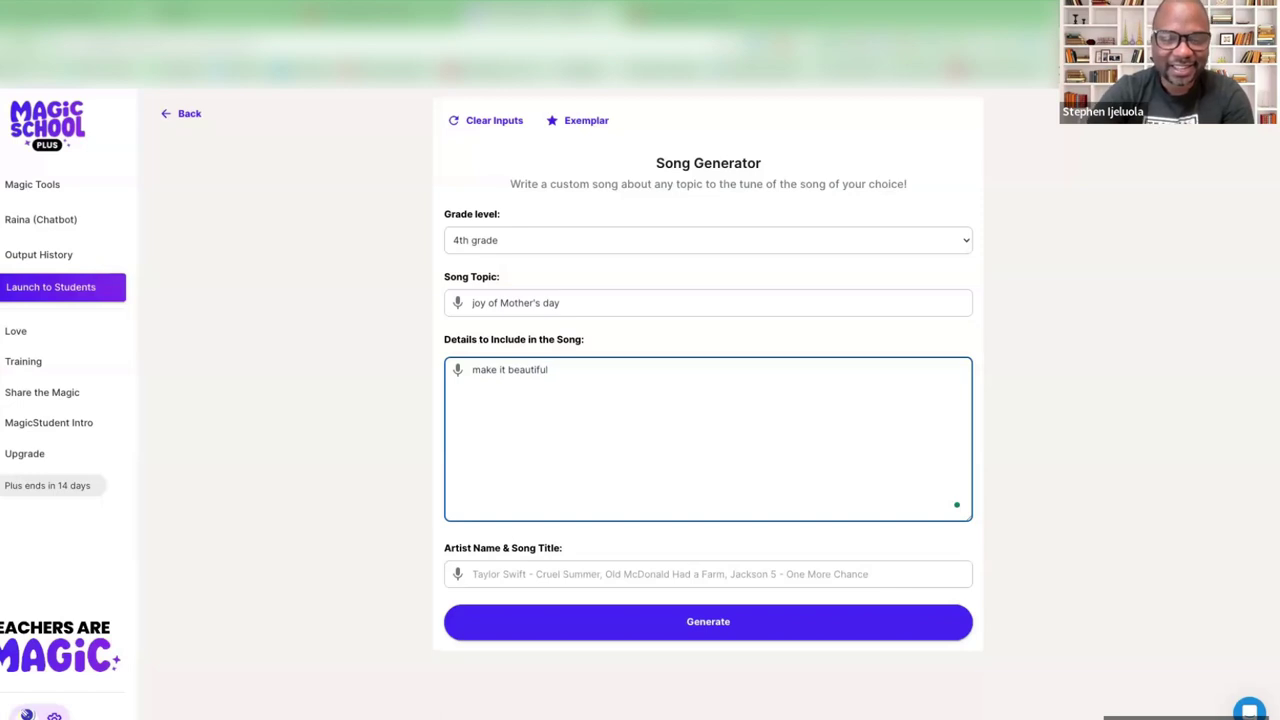
pyautogui.write(' for my m')
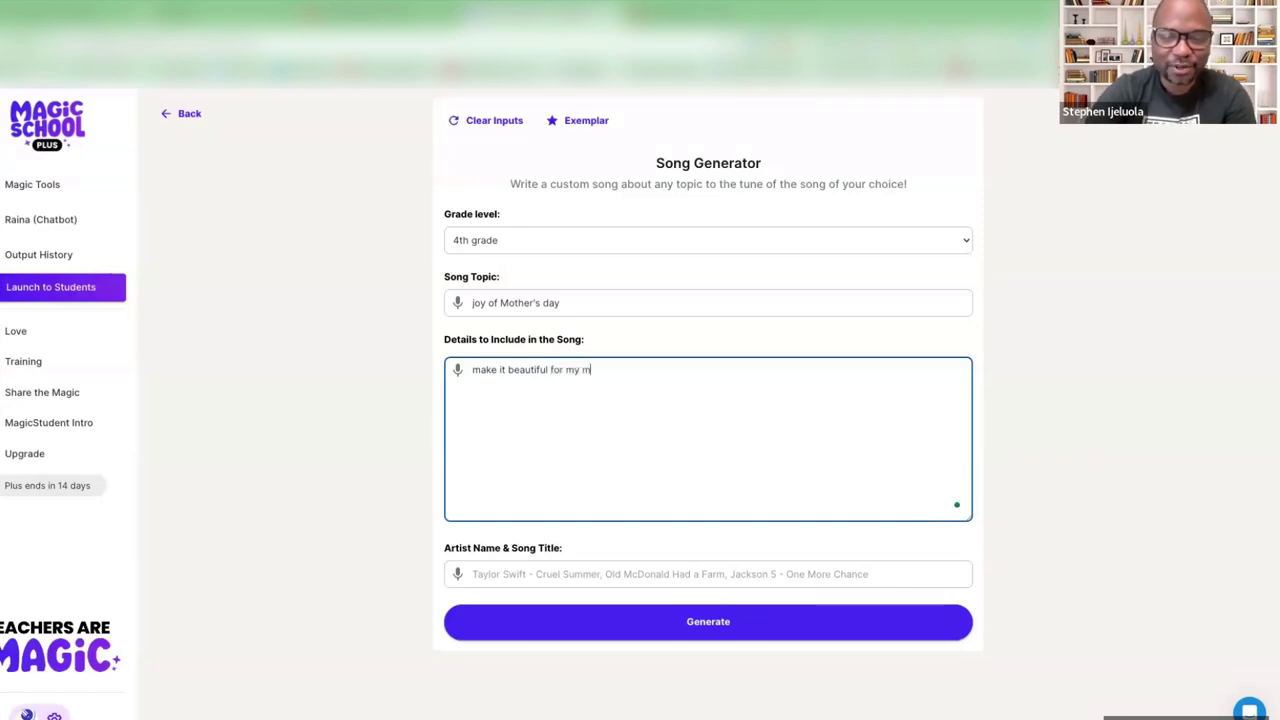
pyautogui.write('om to ')
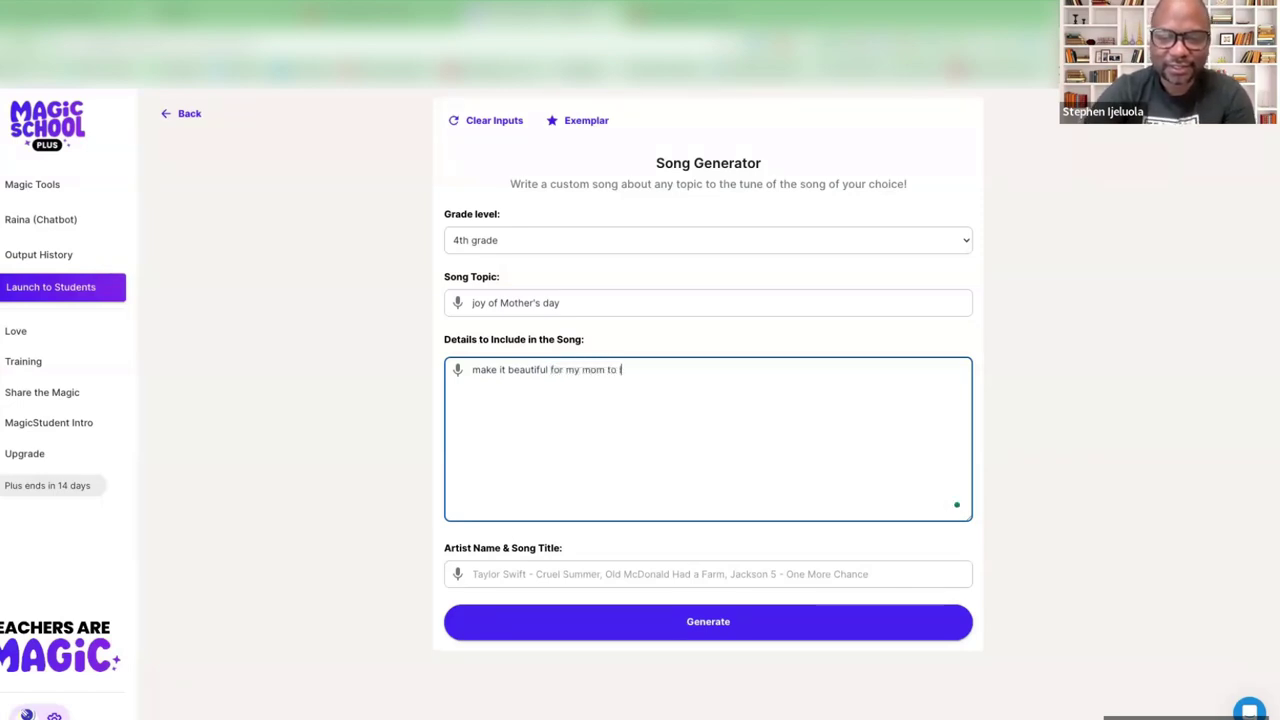
pyautogui.write('love it')
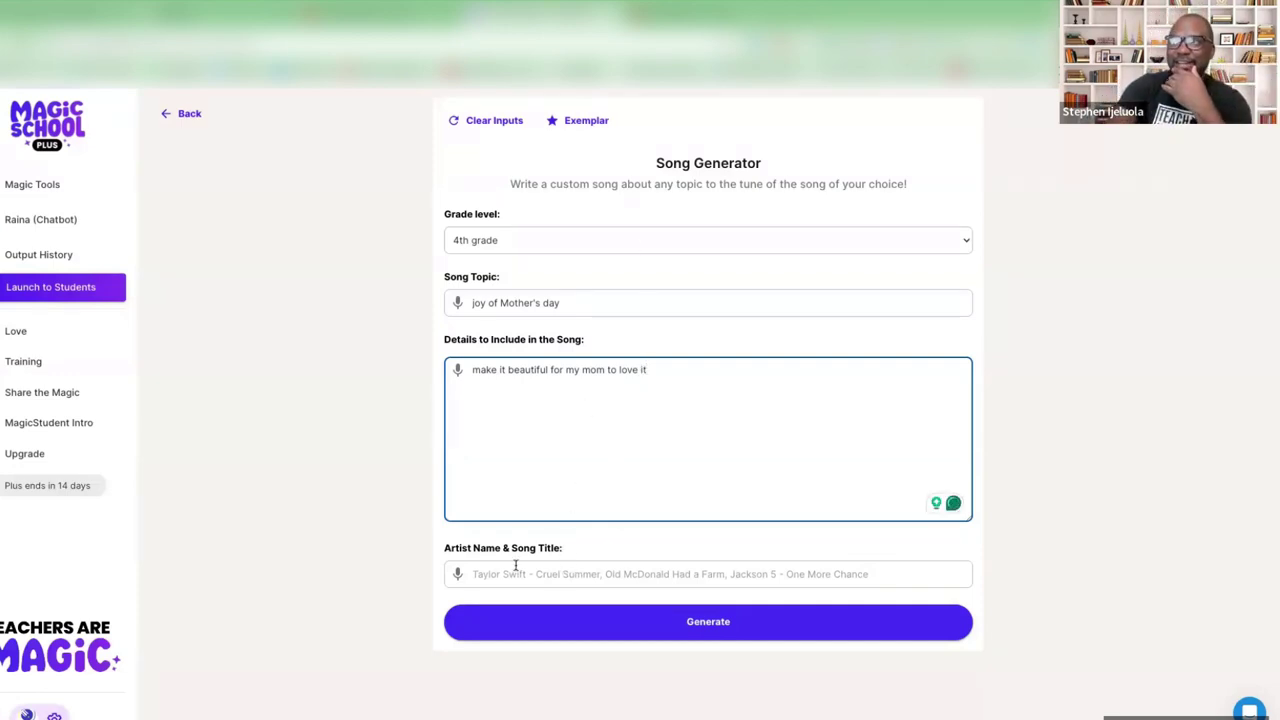
# Set the artist name and song title to BEYONCE and generate the song
pyautogui.click(561, 574)
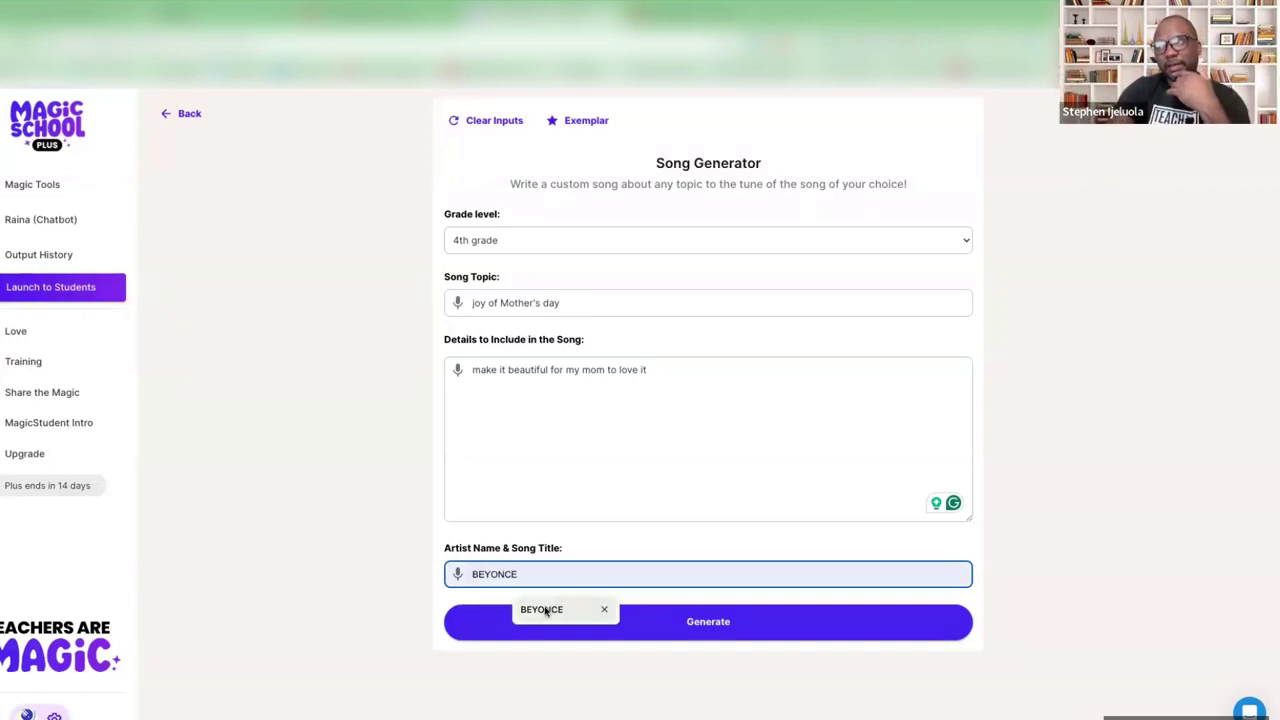
pyautogui.click(545, 610)
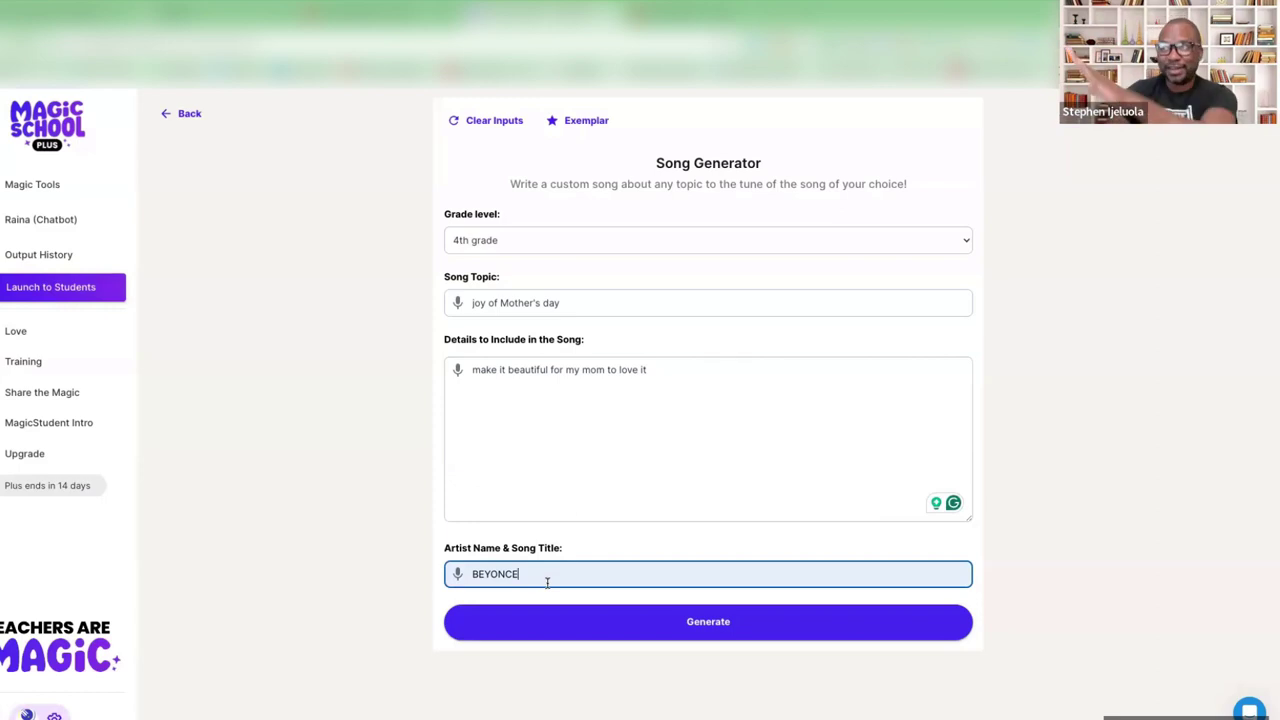
pyautogui.click(679, 626)
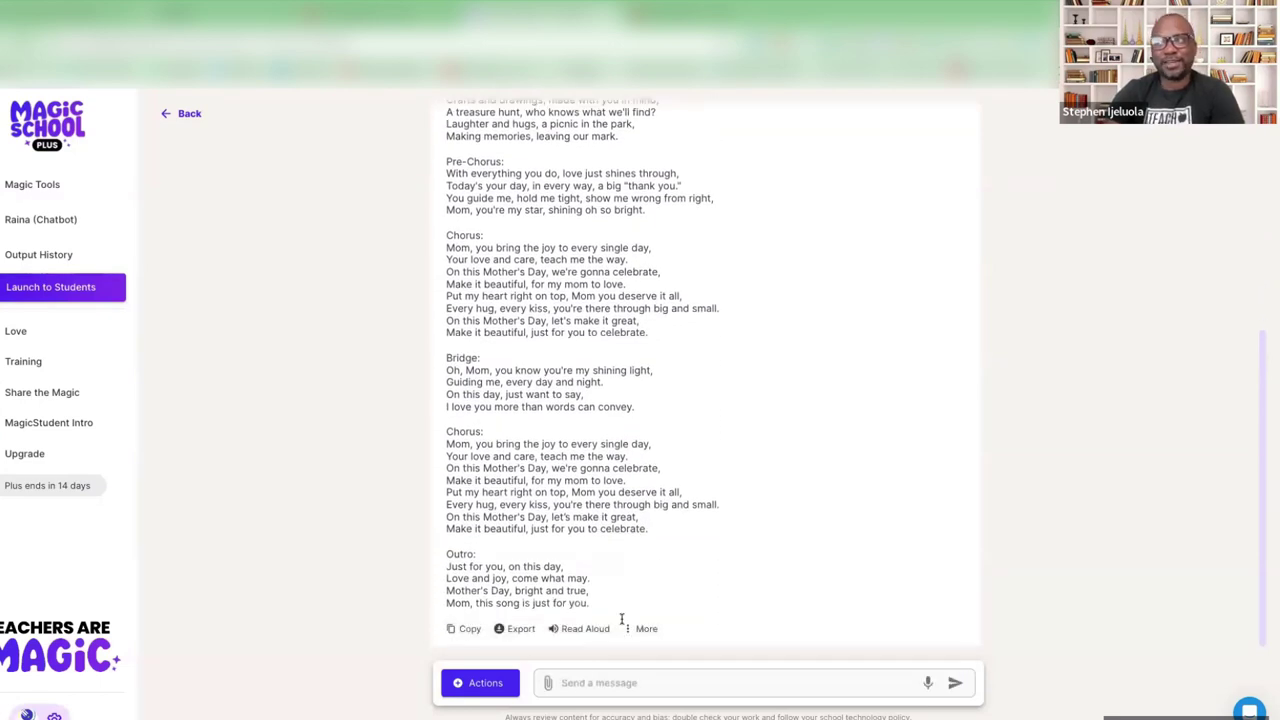
# Send the follow-up message "make it shorter" about the generated song
pyautogui.click(561, 683)
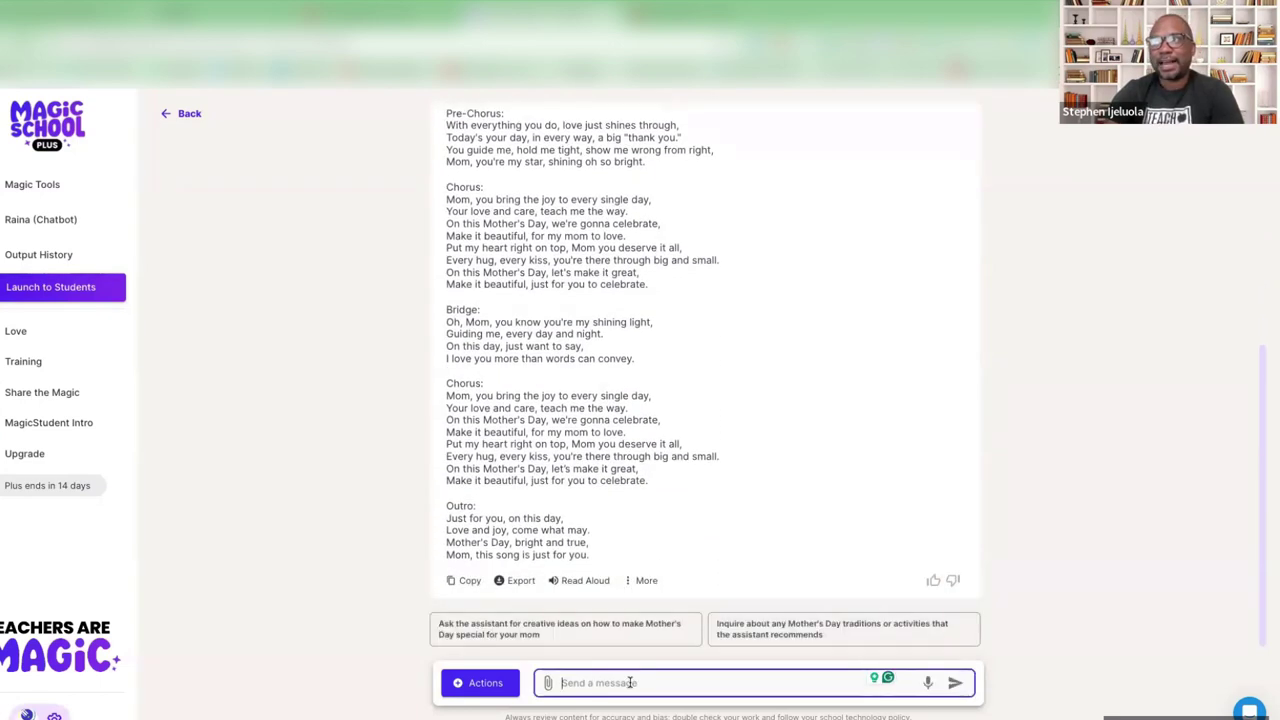
pyautogui.write('make')
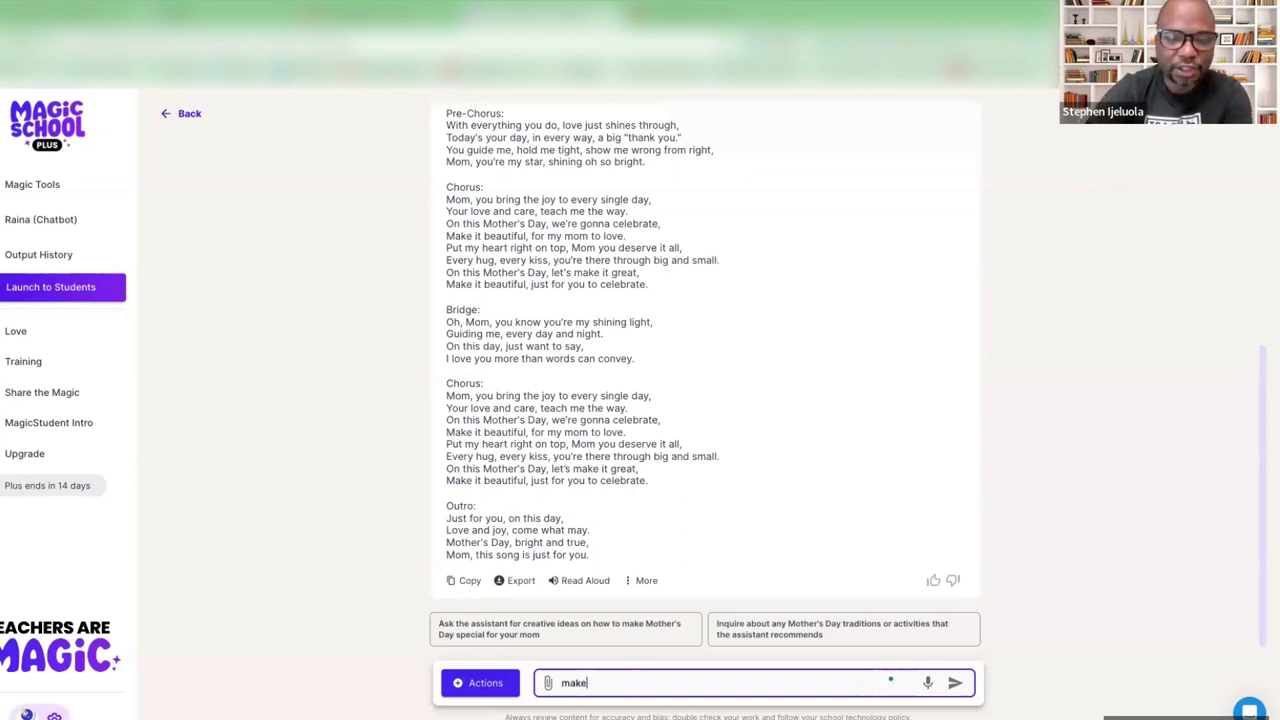
pyautogui.write(' it shorter')
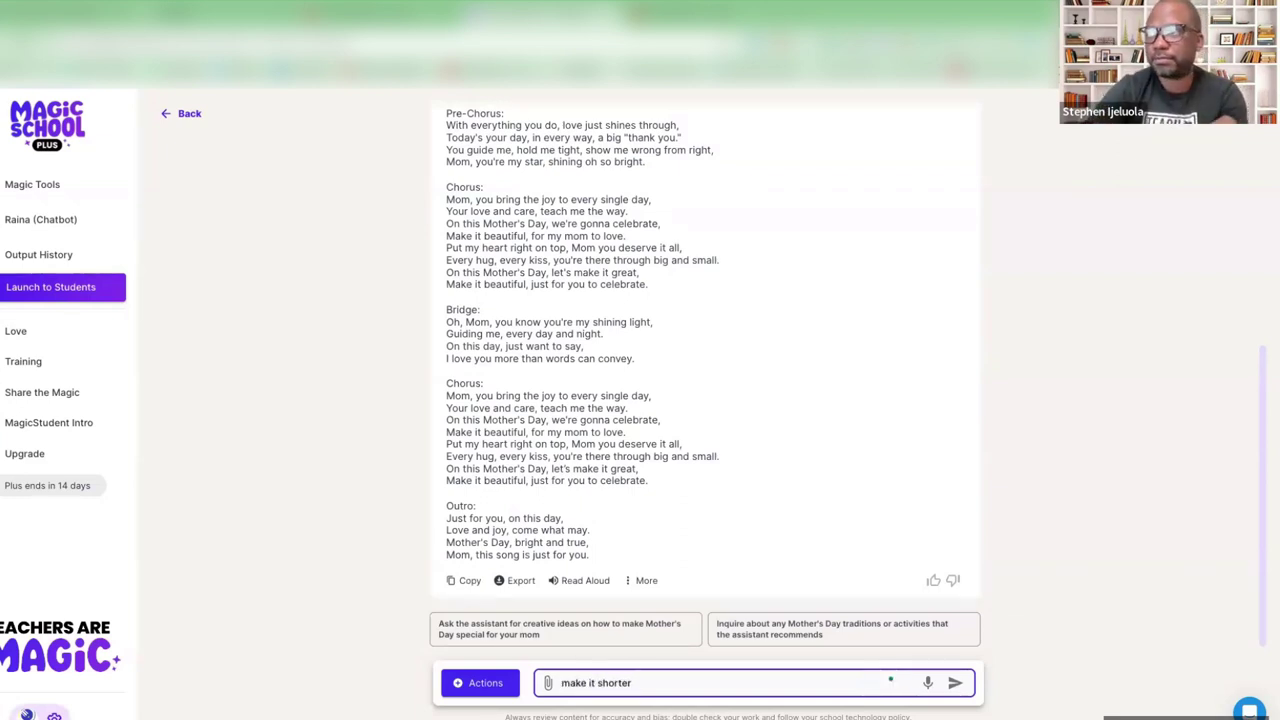
pyautogui.press('Return')
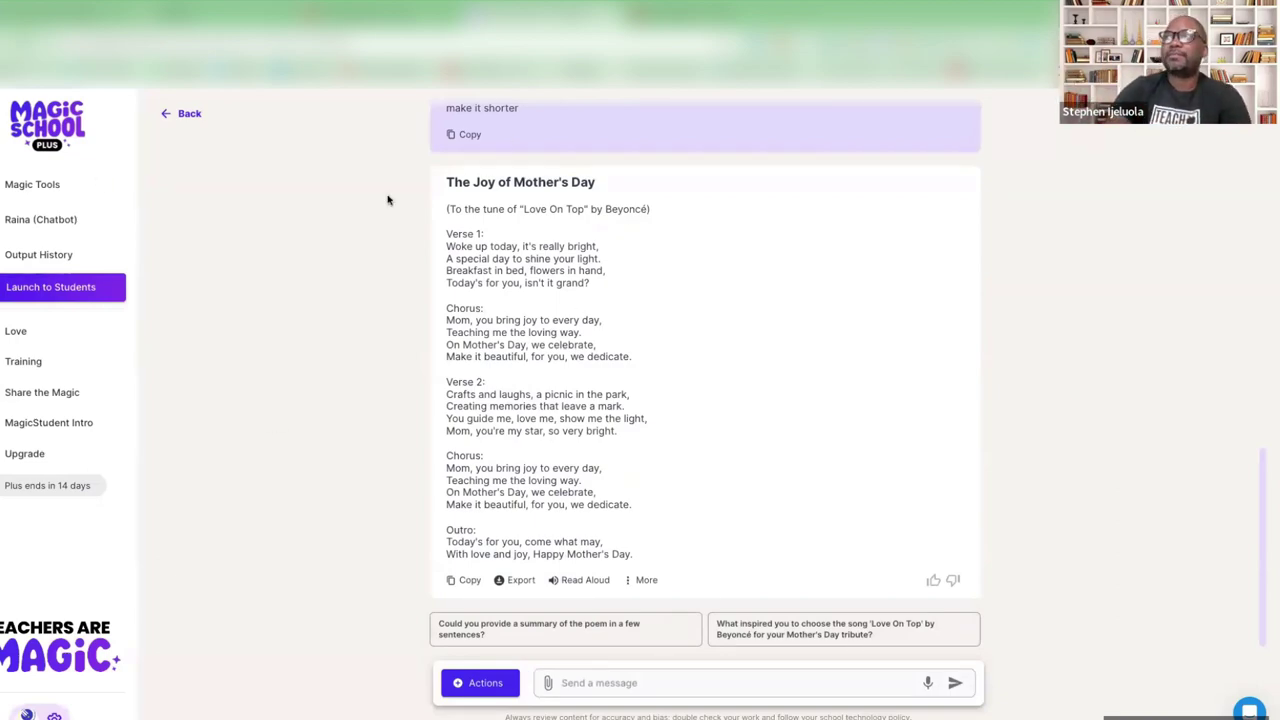
# Return to the MagicSchool tools list, open the Professional Email tool and fill in the author's first name from the saved suggestions
pyautogui.click(172, 114)
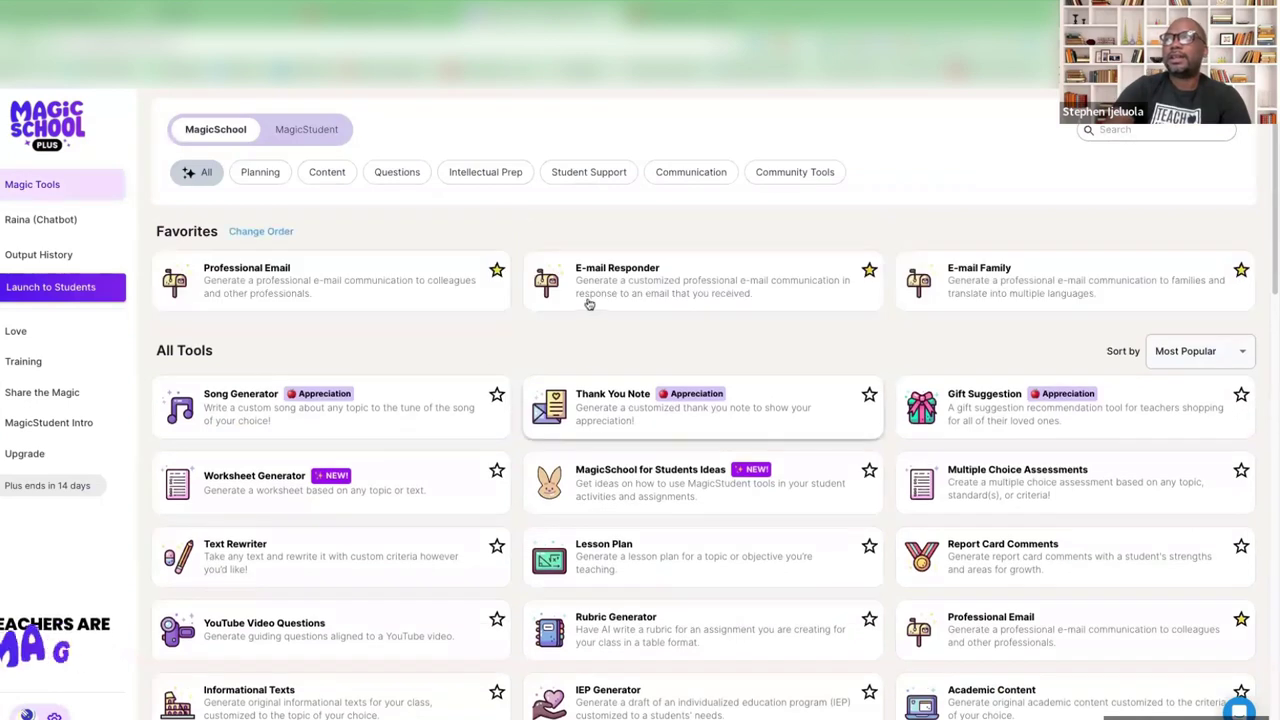
pyautogui.click(300, 290)
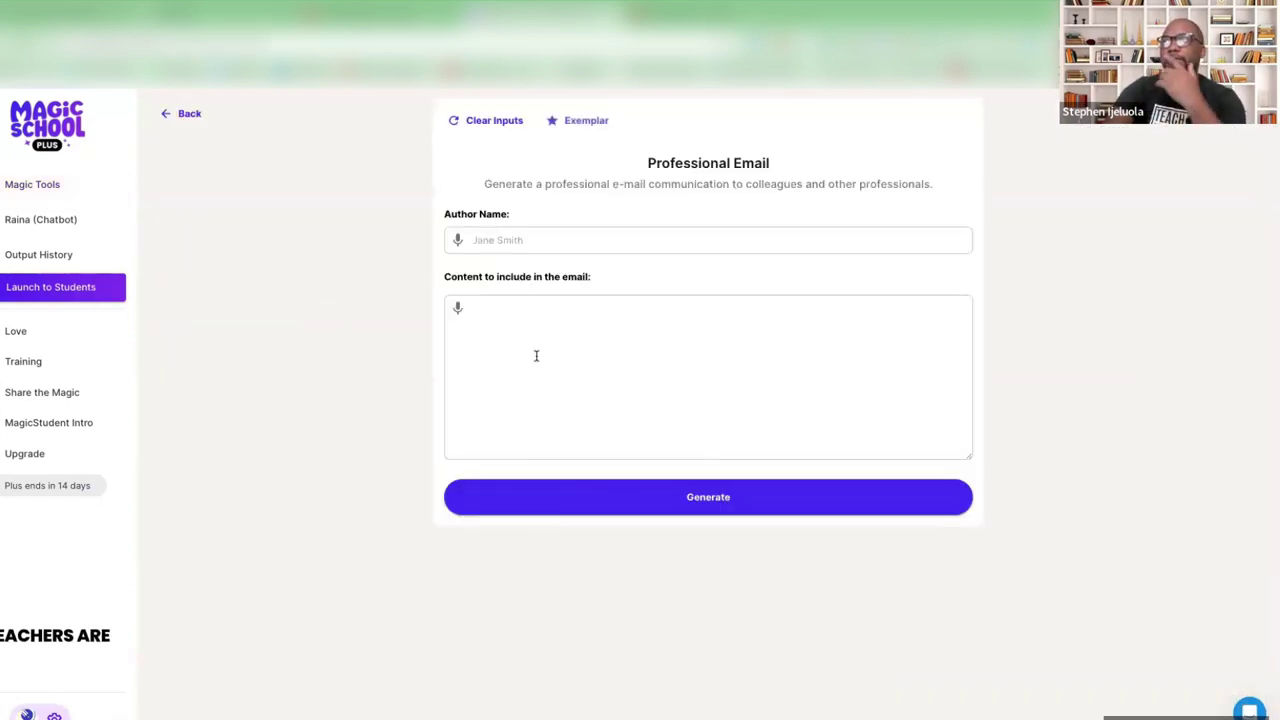
pyautogui.click(500, 240)
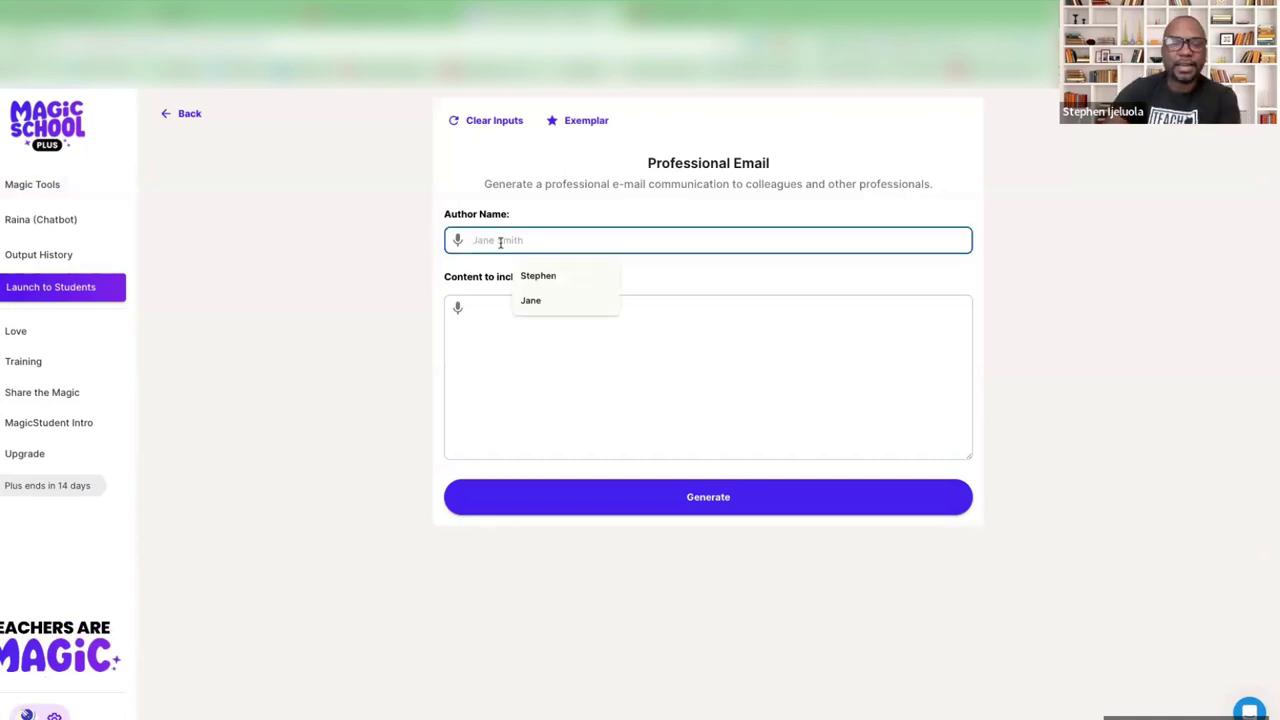
pyautogui.click(570, 276)
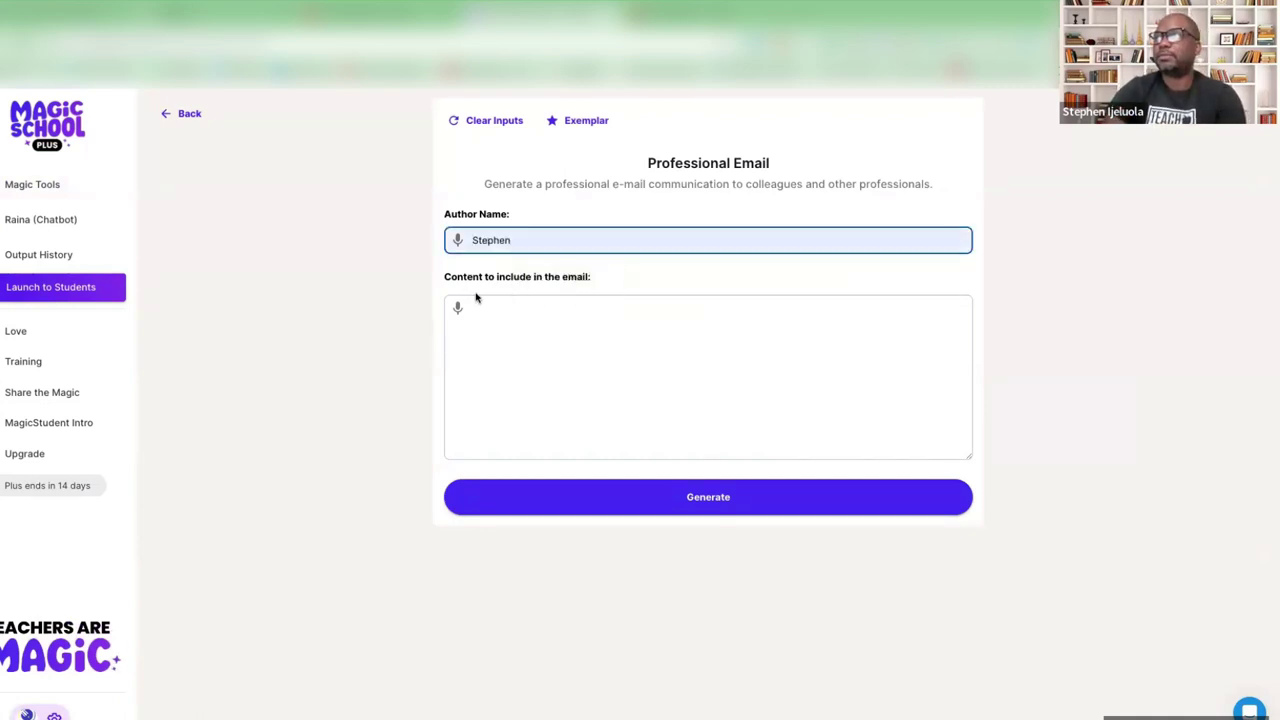
# Generate the email from the content "email about school closing on may 27" and return to the tools list
pyautogui.click(562, 314)
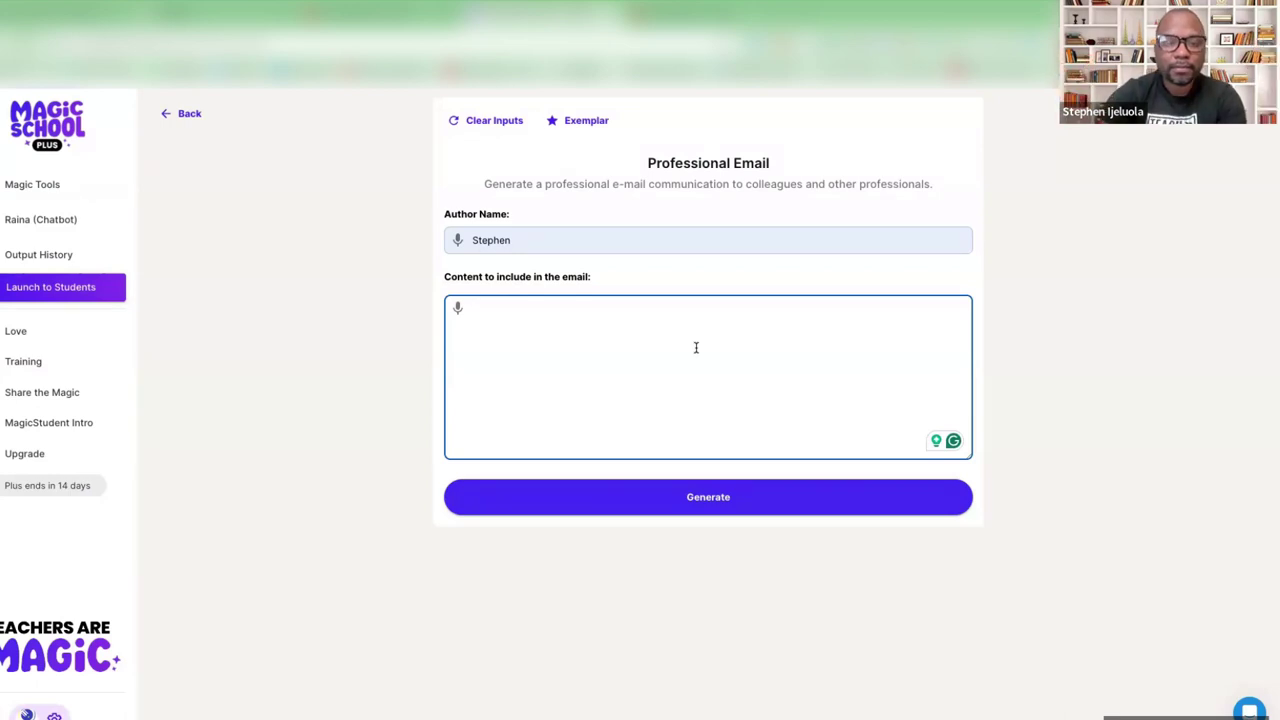
pyautogui.write('email about sch')
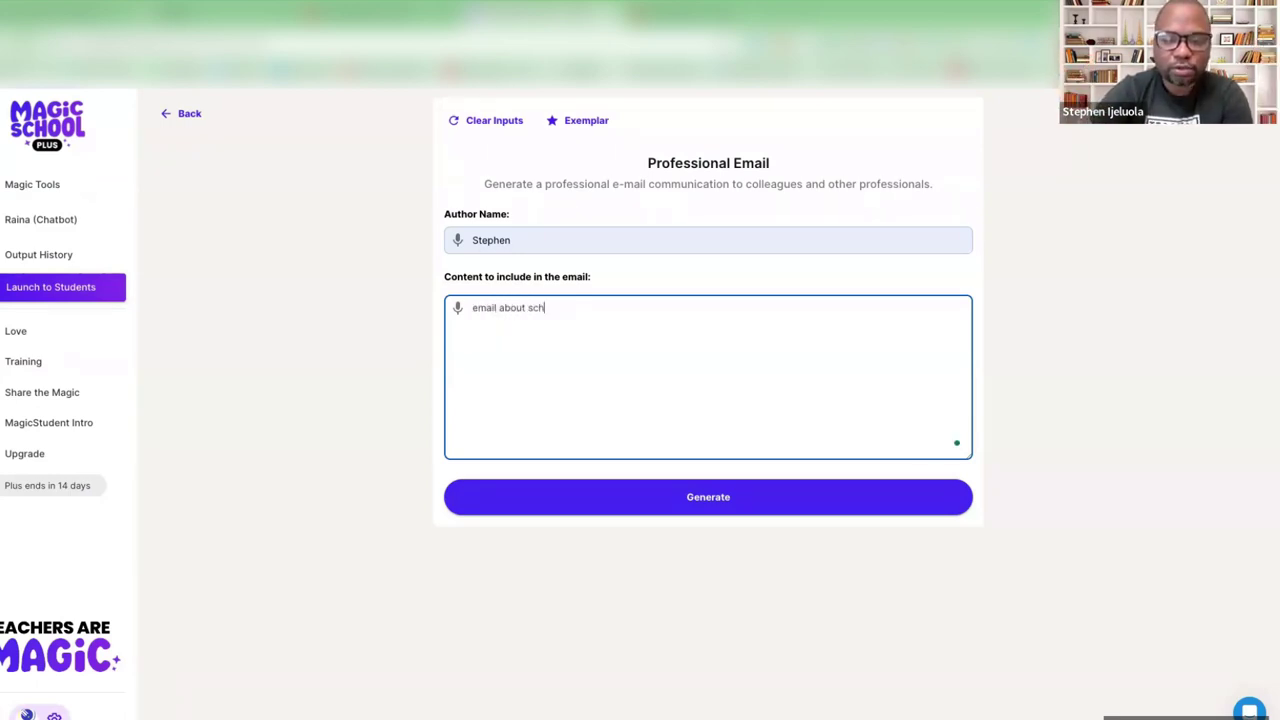
pyautogui.write('ool clos')
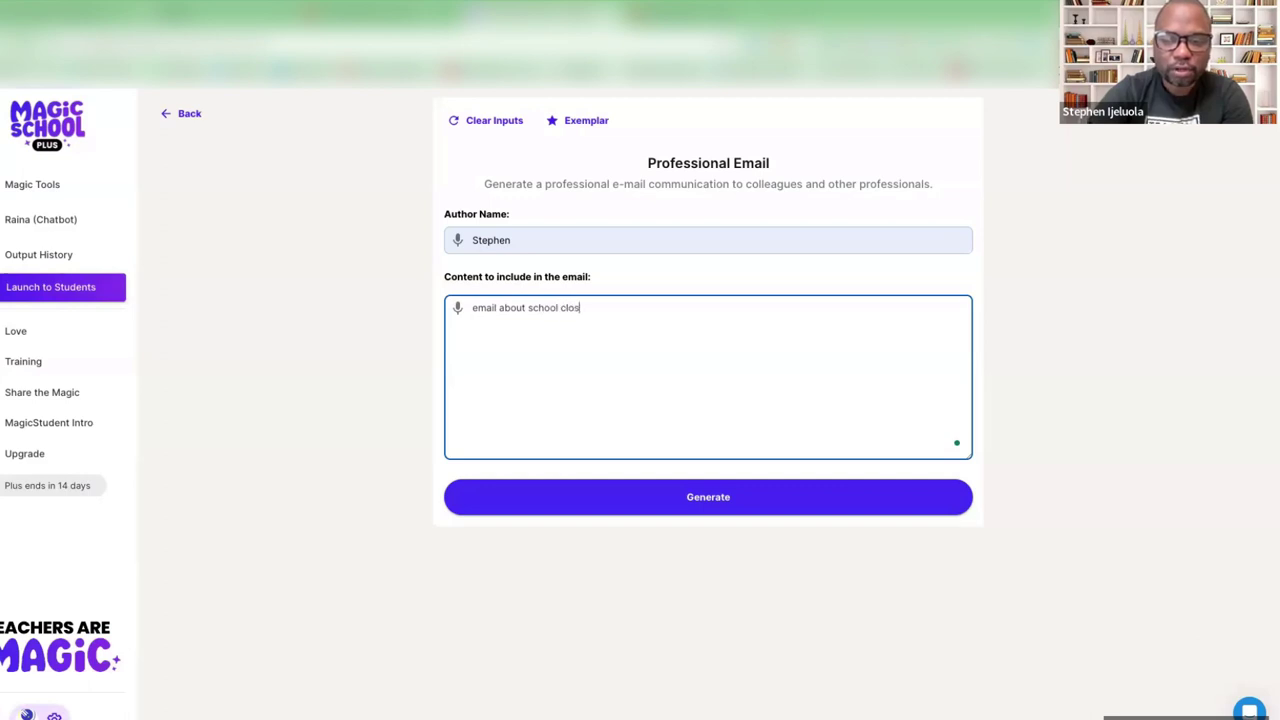
pyautogui.write('ing on')
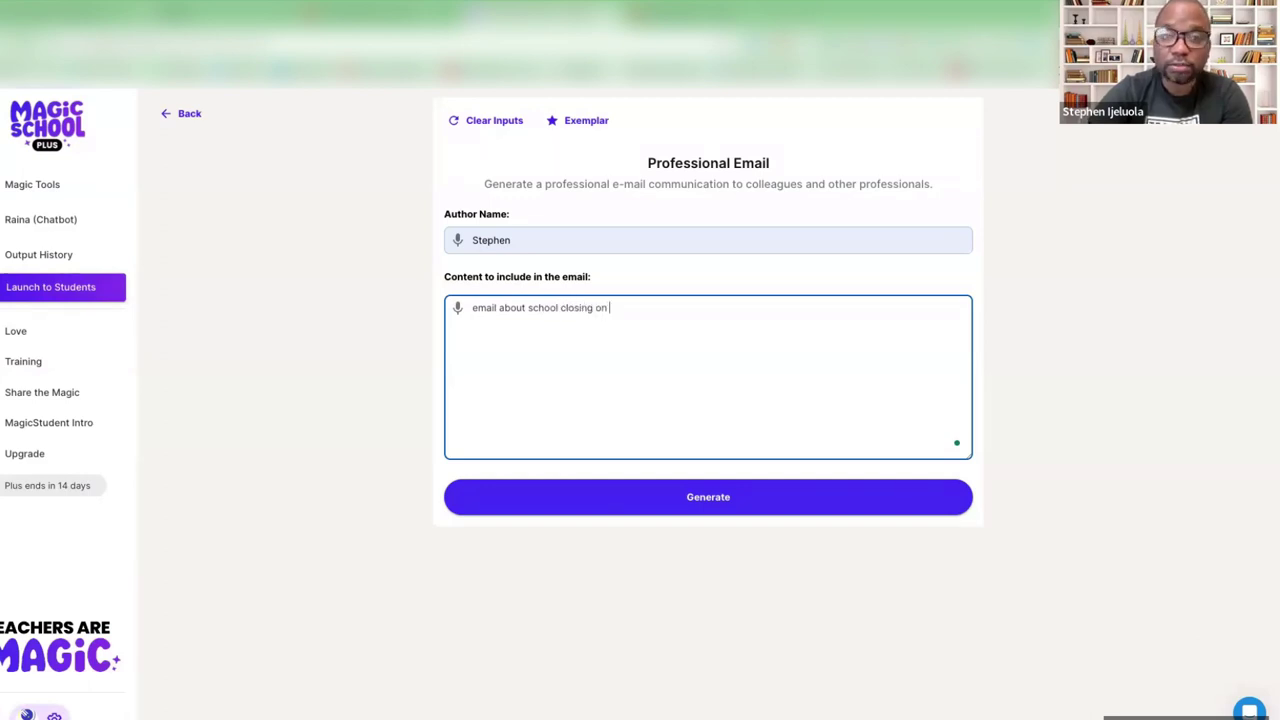
pyautogui.write(' may 27')
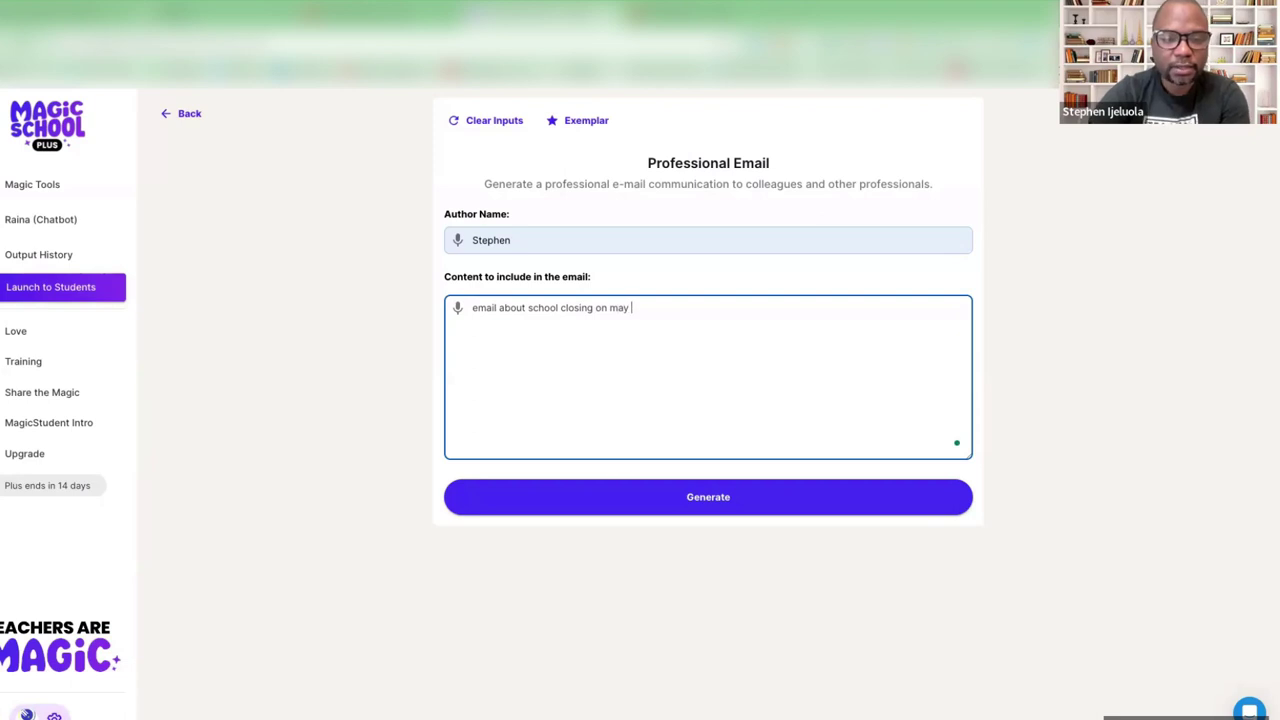
pyautogui.click(717, 499)
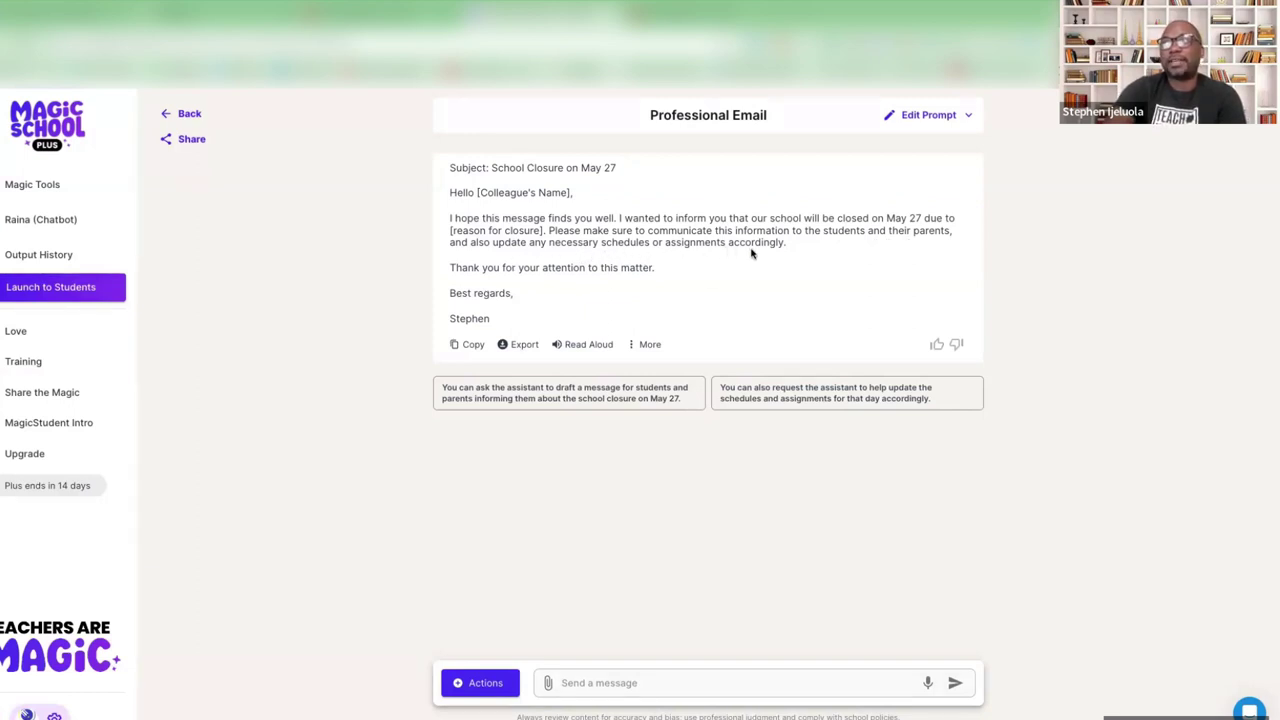
pyautogui.click(45, 133)
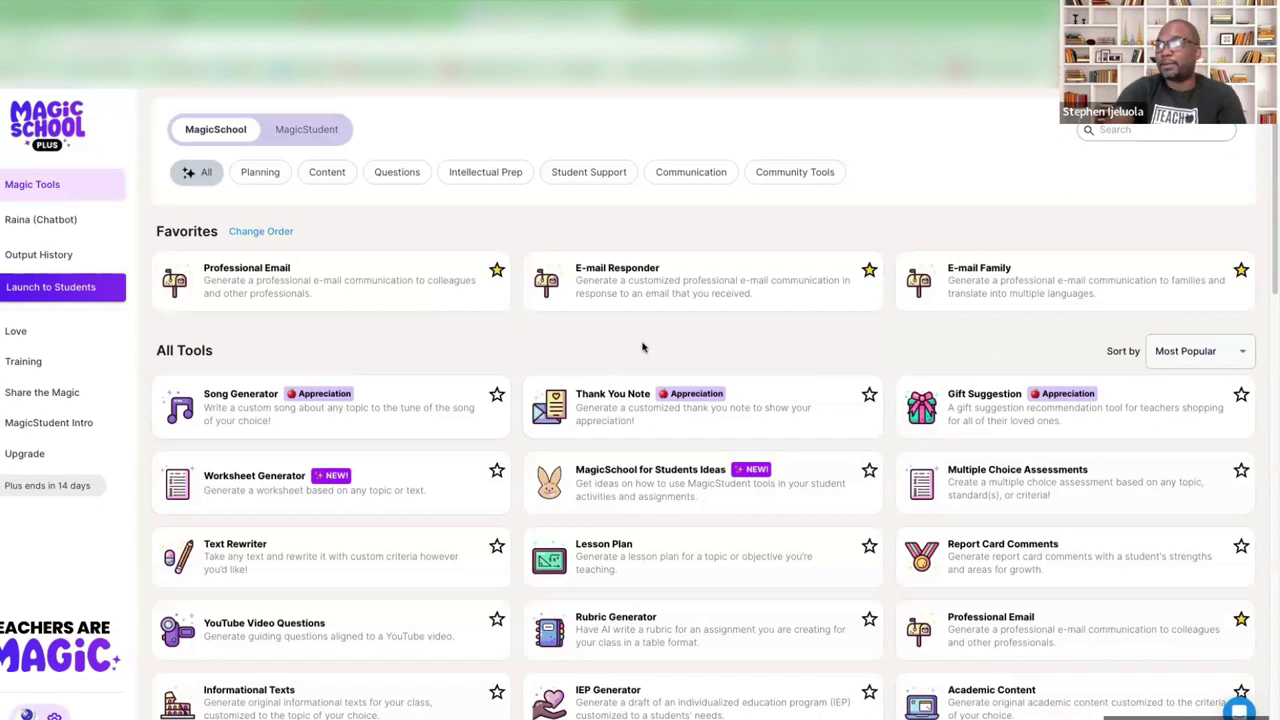
# Open the E-mail Family tool and fill in the author's first name from the saved suggestions
pyautogui.click(1030, 284)
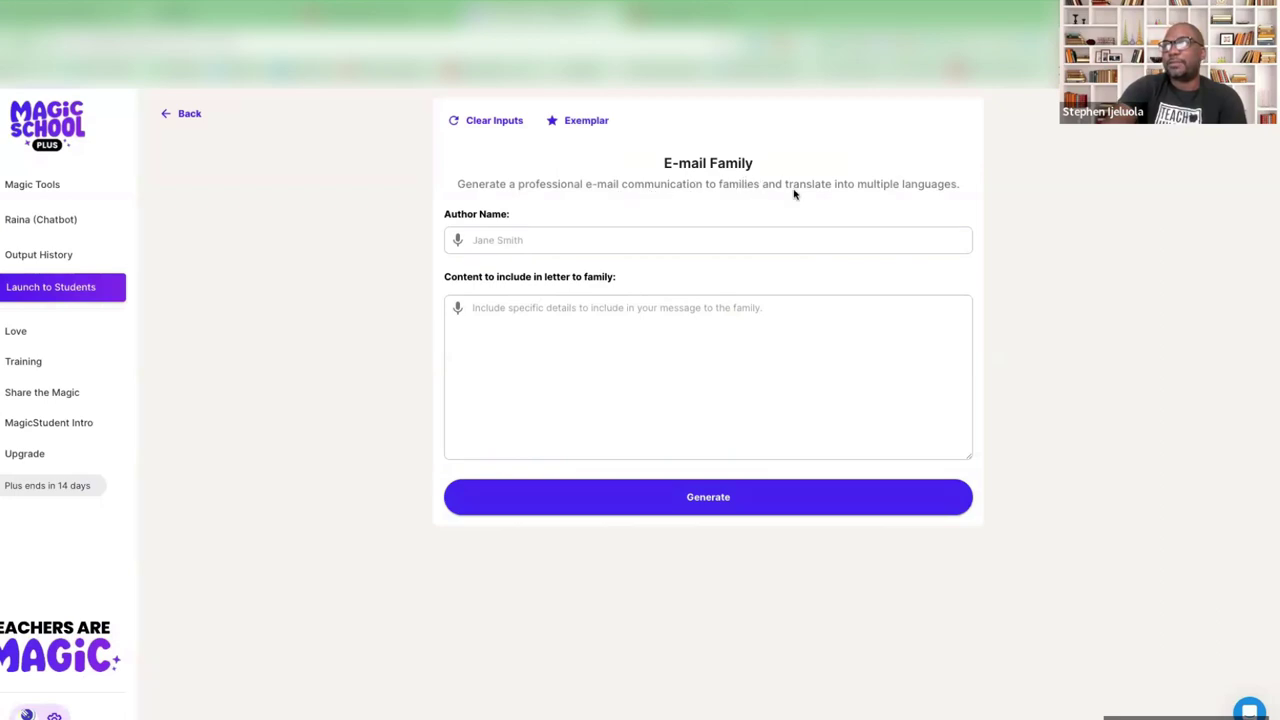
pyautogui.click(685, 240)
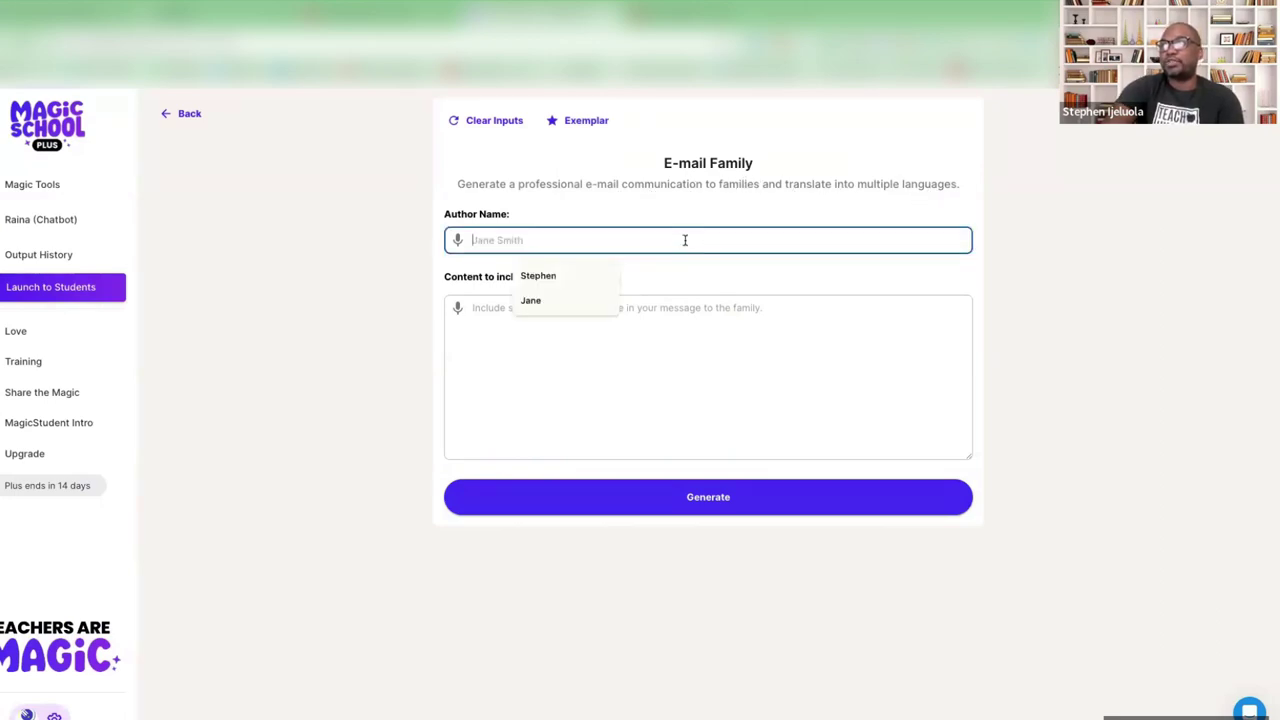
pyautogui.click(590, 275)
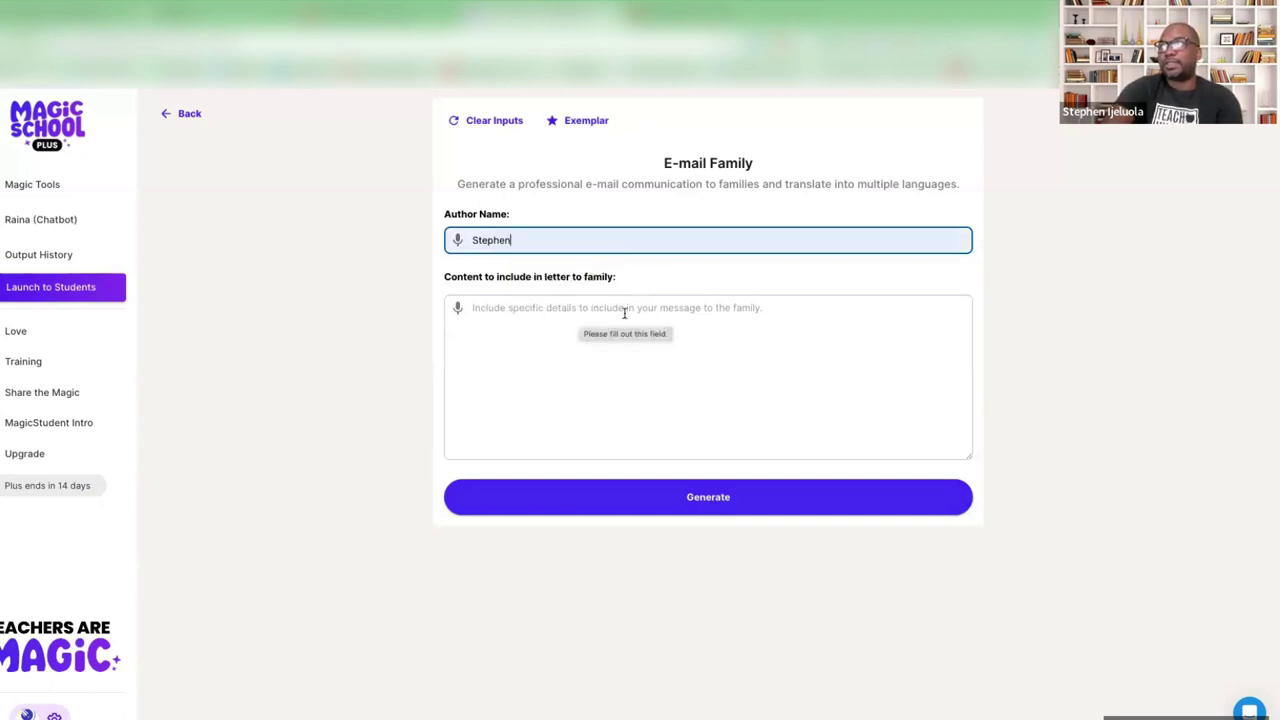
# Generate the family email from the content "weather day is next week" and return to the tools list
pyautogui.click(675, 318)
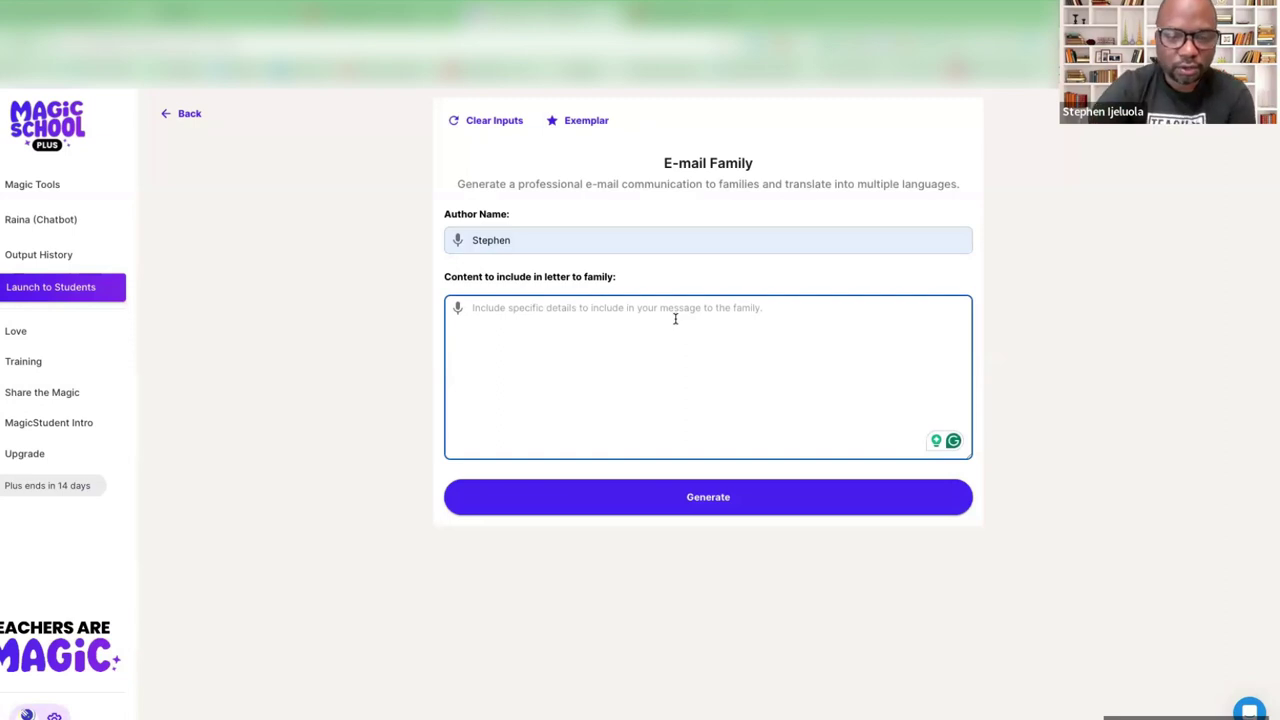
pyautogui.write('weather')
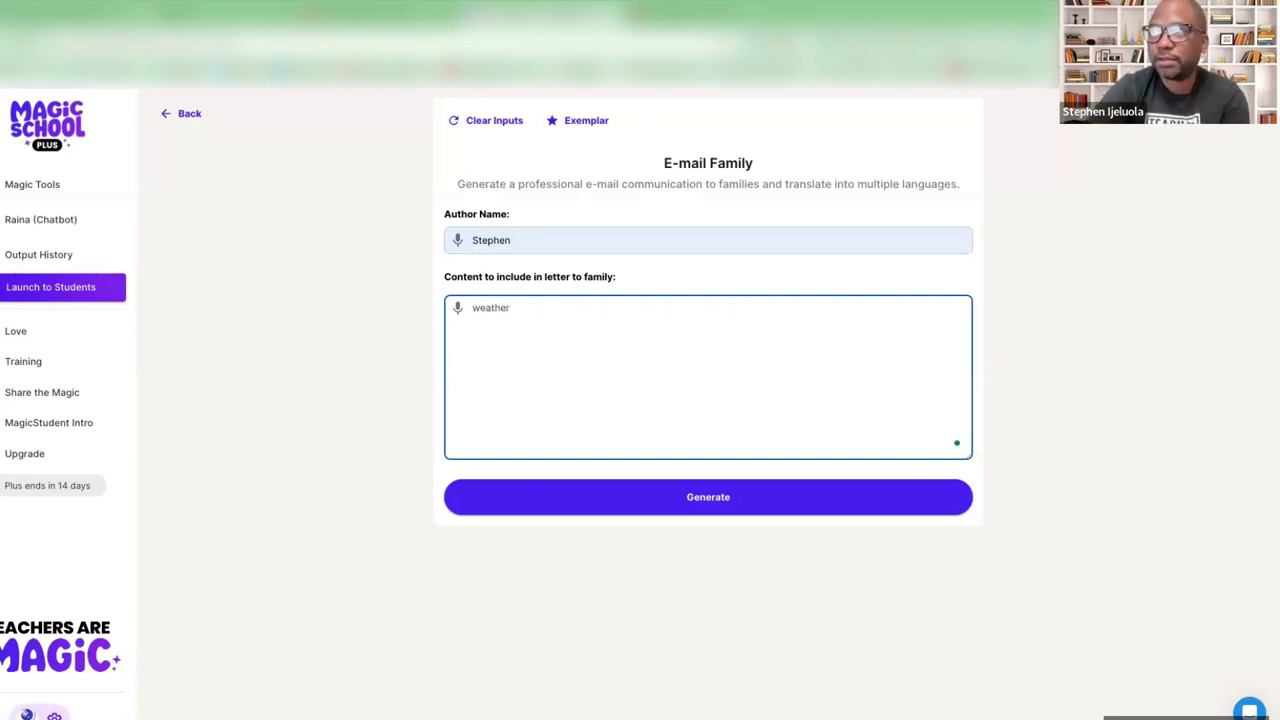
pyautogui.write(' day')
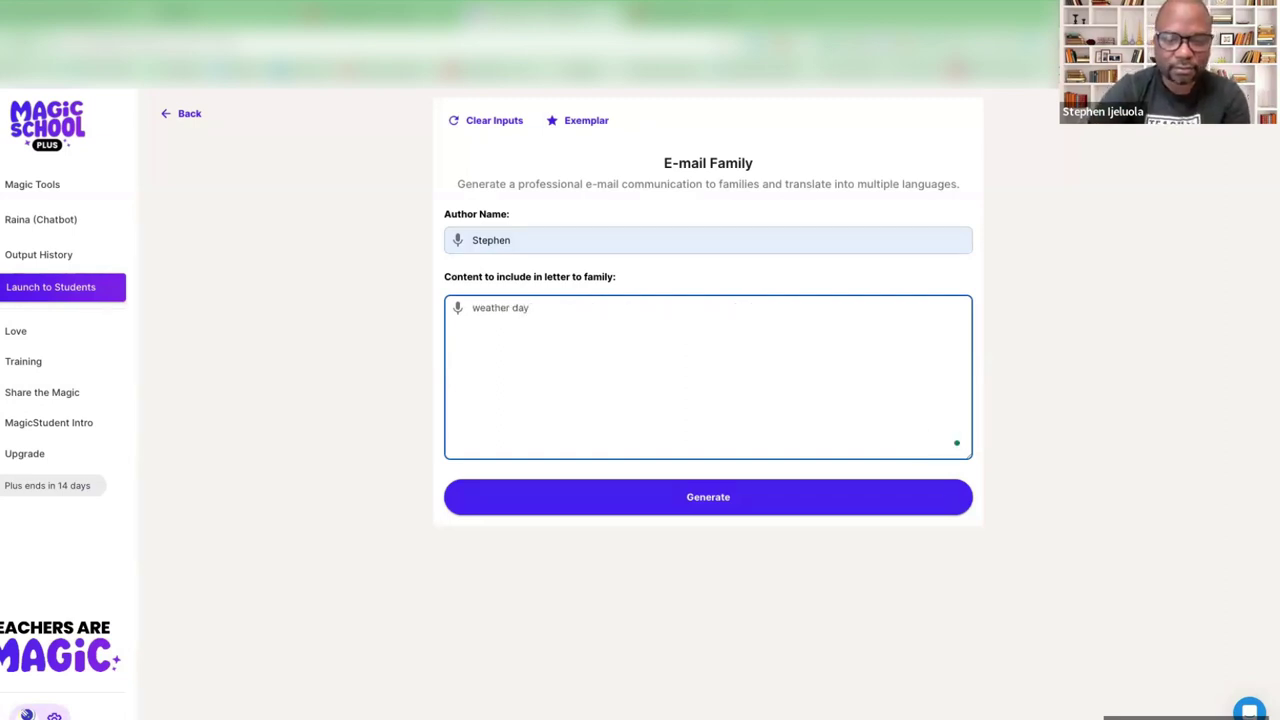
pyautogui.write(' is next week')
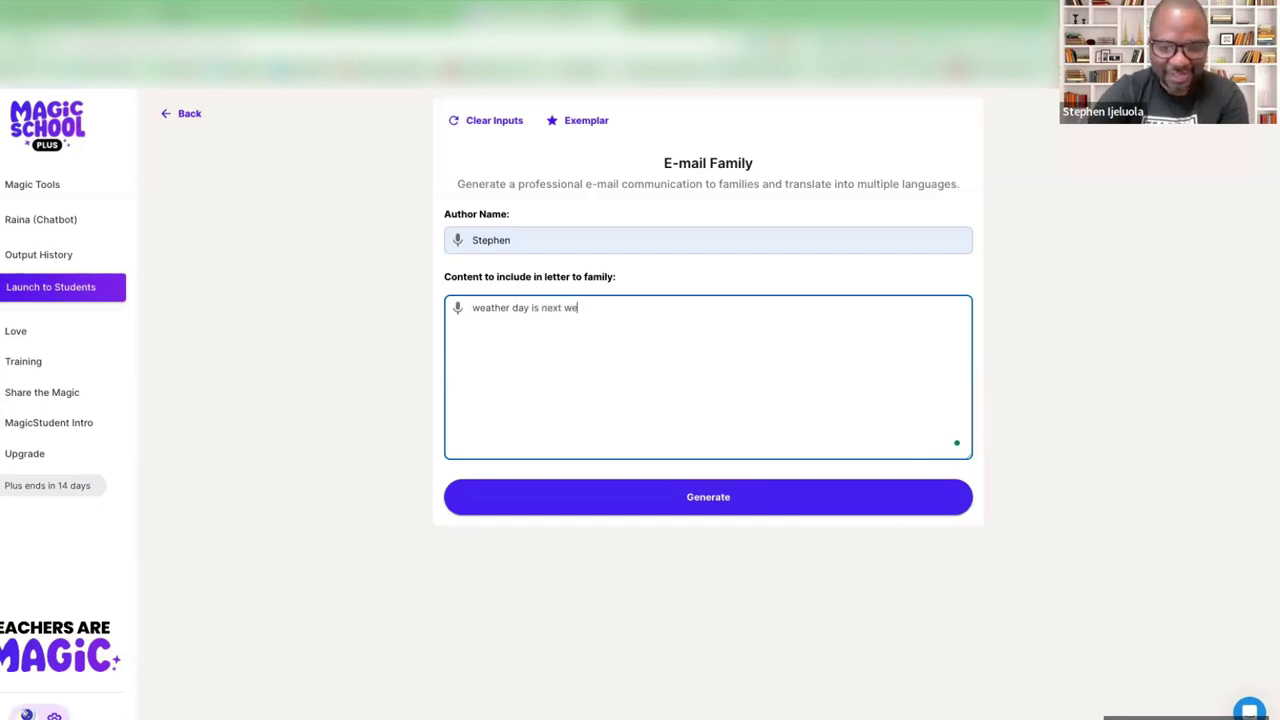
pyautogui.click(735, 496)
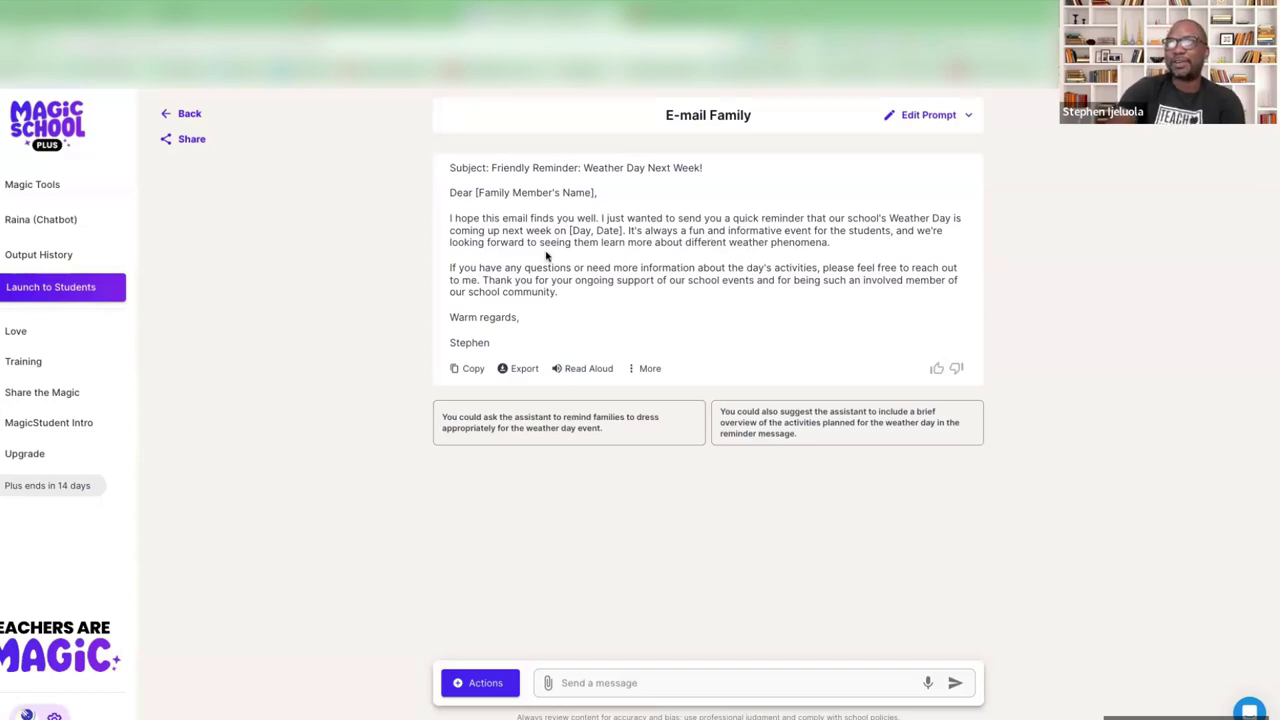
pyautogui.click(60, 132)
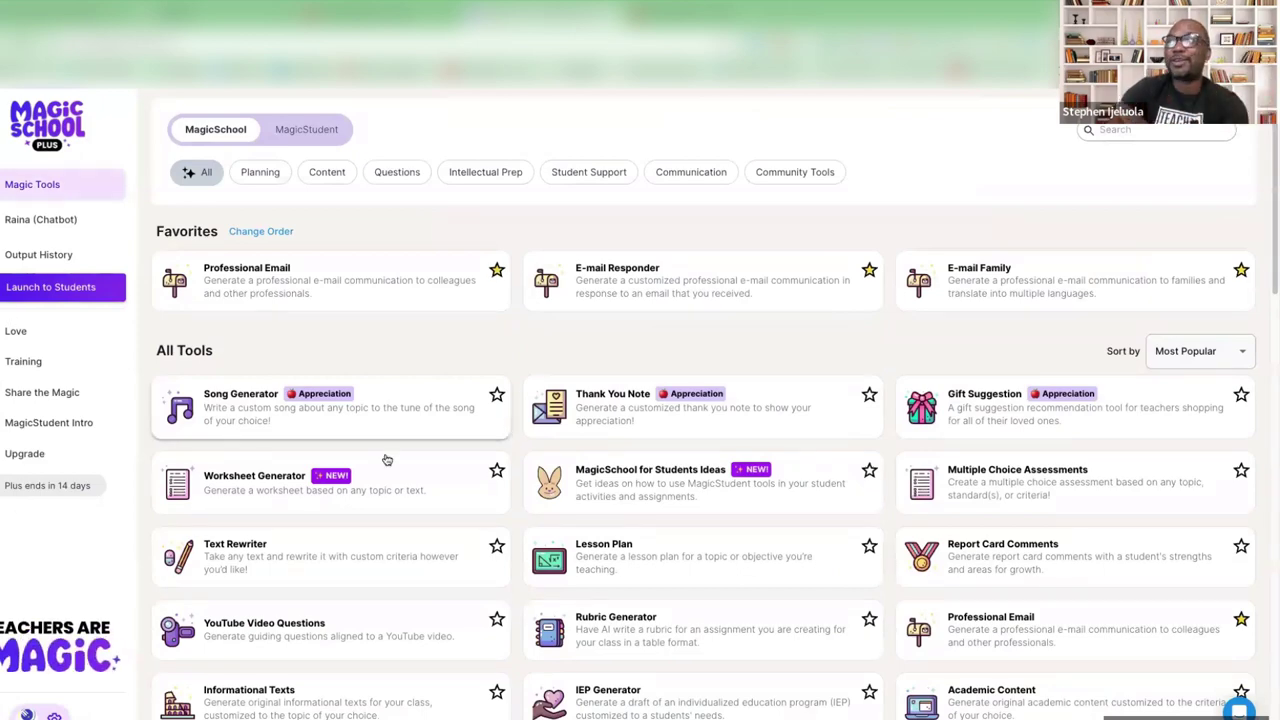
# Open the Multiple Choice Assessments tool and set the grade level to Year 4
pyautogui.scroll(-3, 437, 437)
pyautogui.scroll(-5, 437, 431)
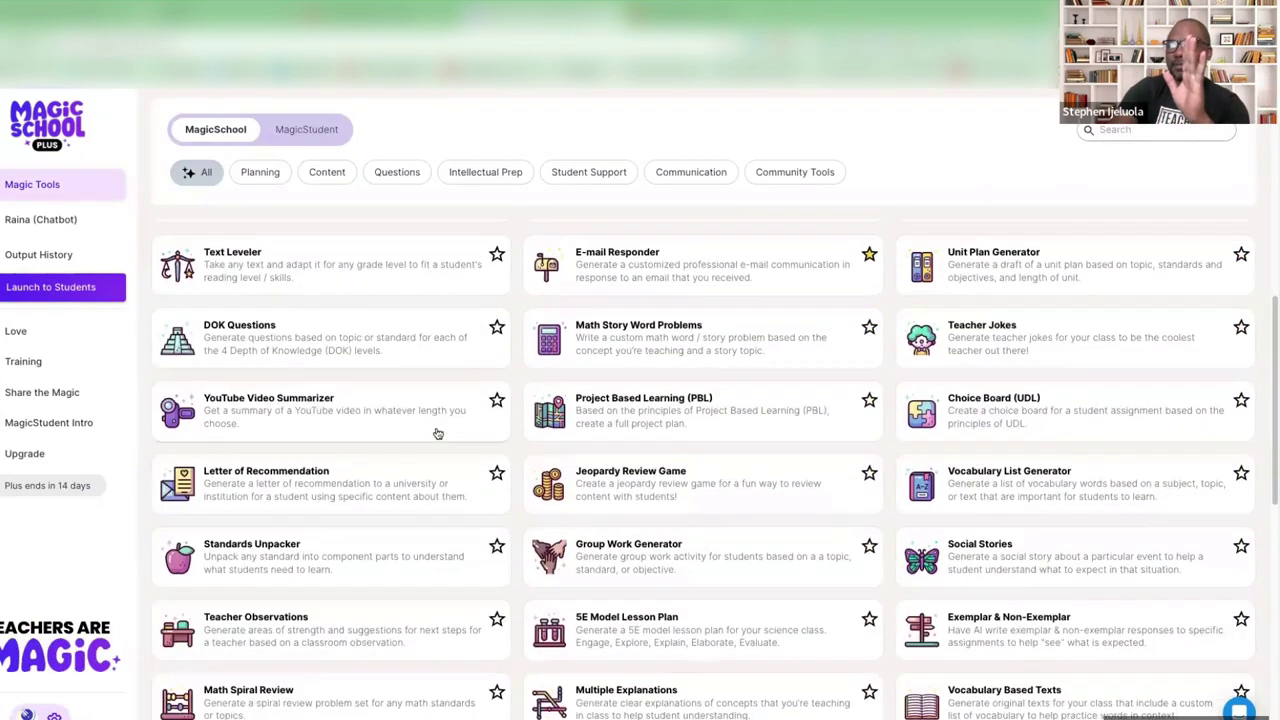
pyautogui.scroll(-4, 437, 437)
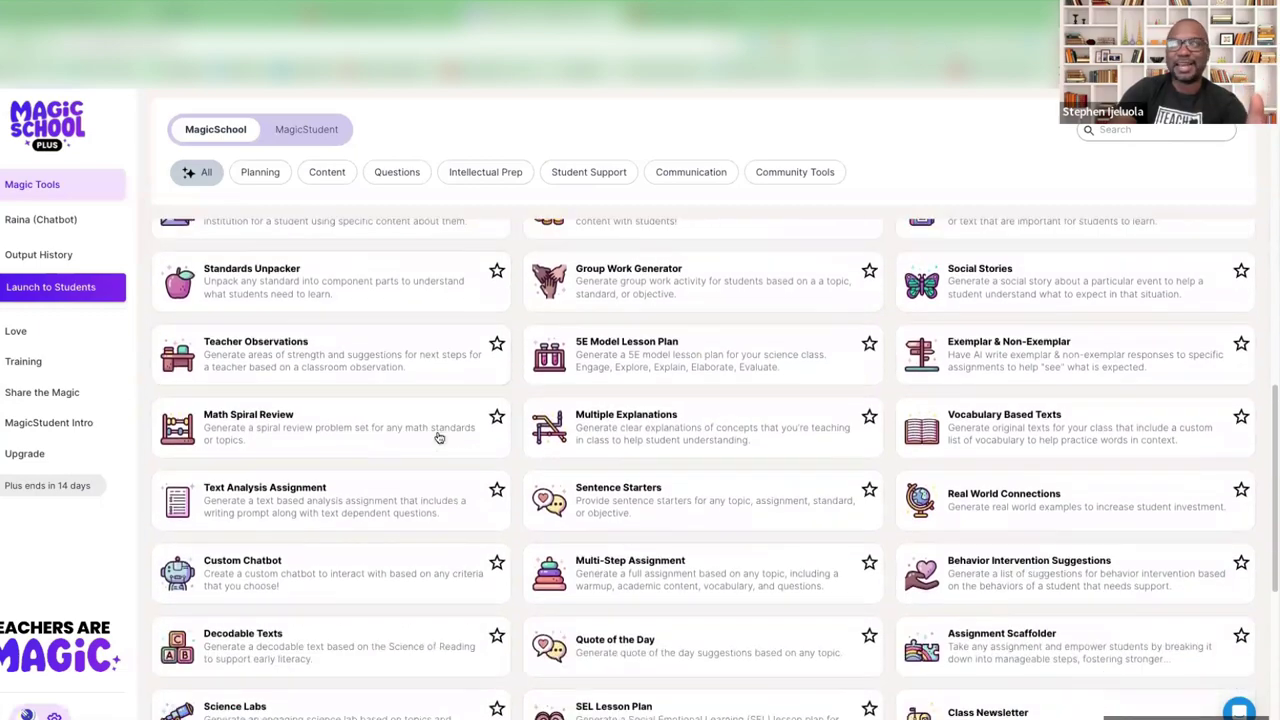
pyautogui.scroll(-2, 437, 443)
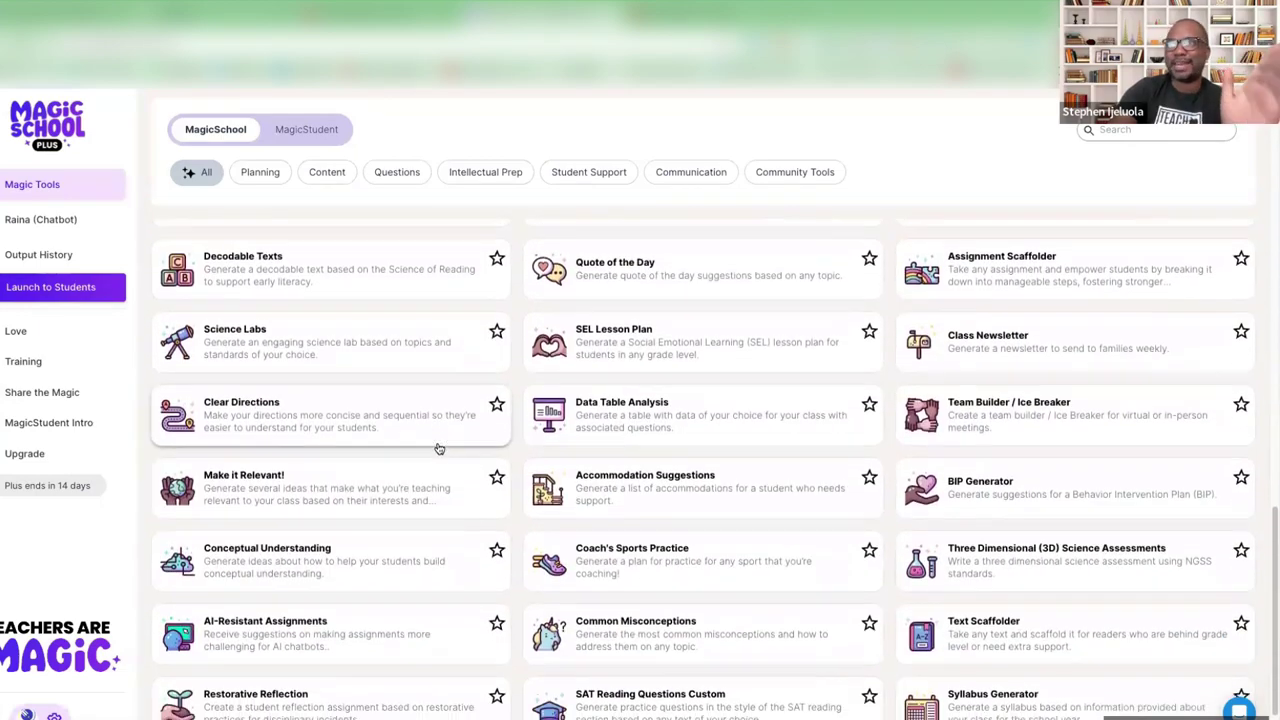
pyautogui.scroll(15, 437, 447)
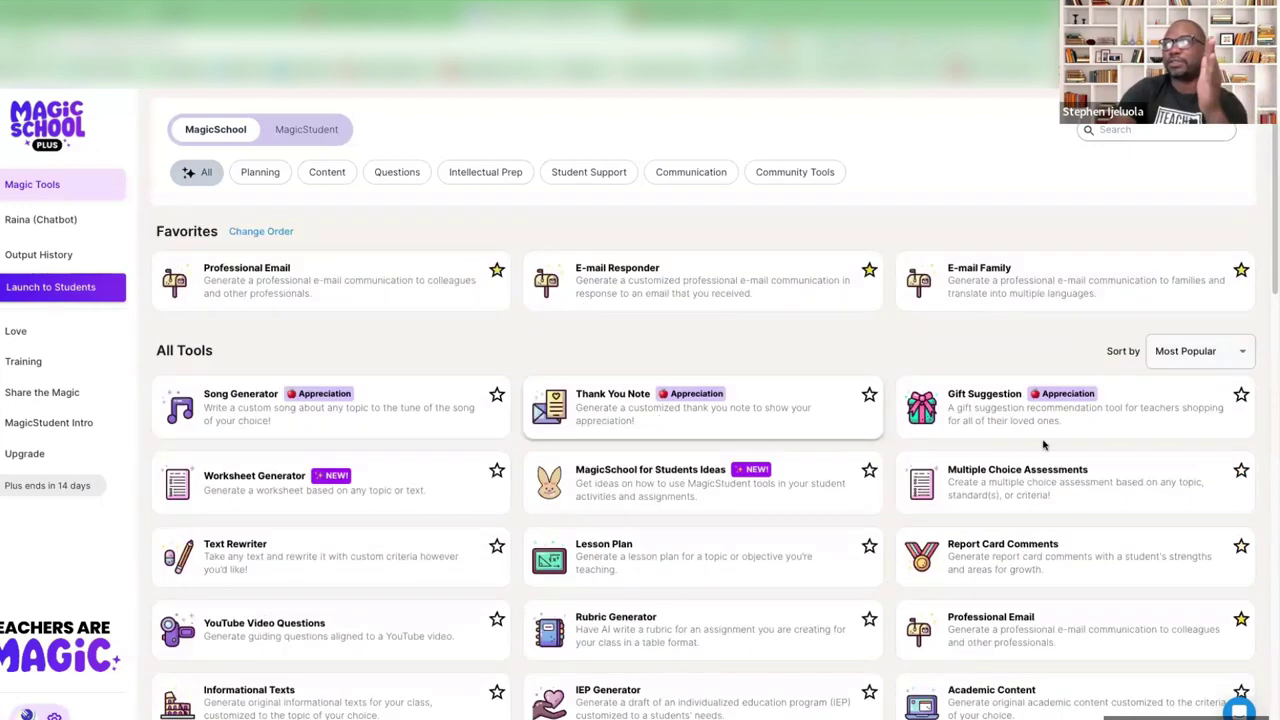
pyautogui.scroll(-1, 1046, 440)
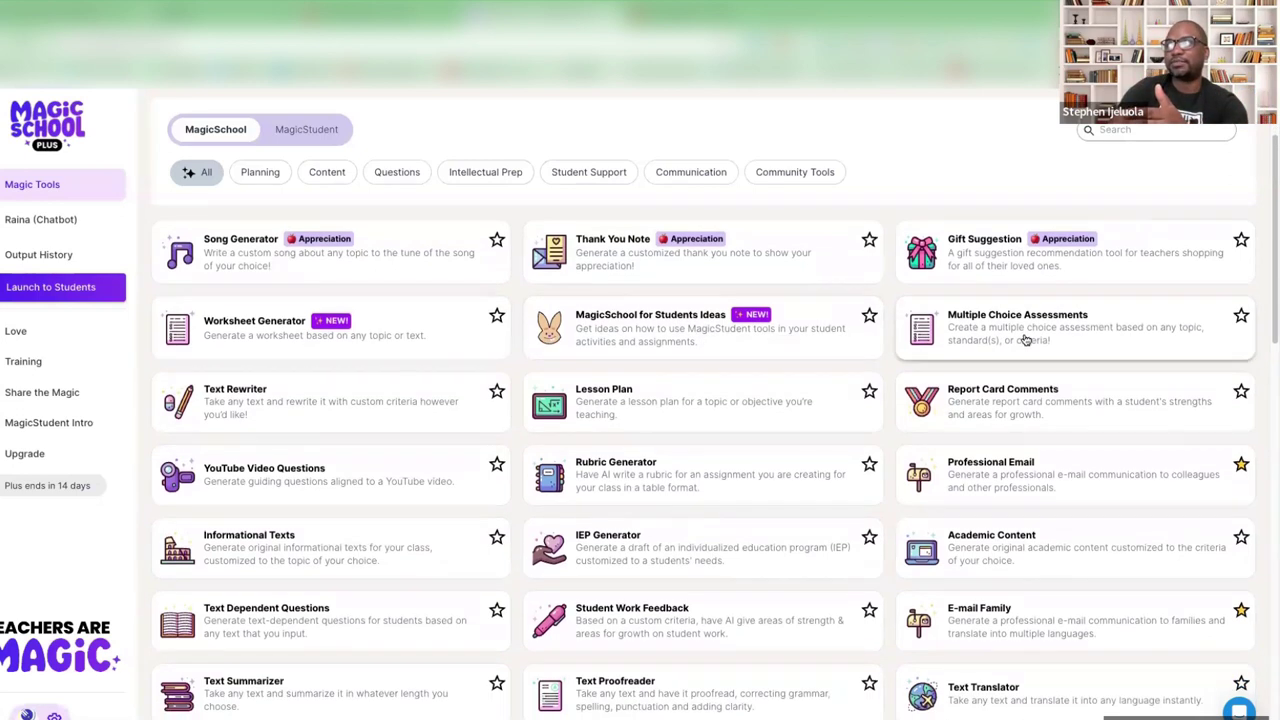
pyautogui.click(1023, 337)
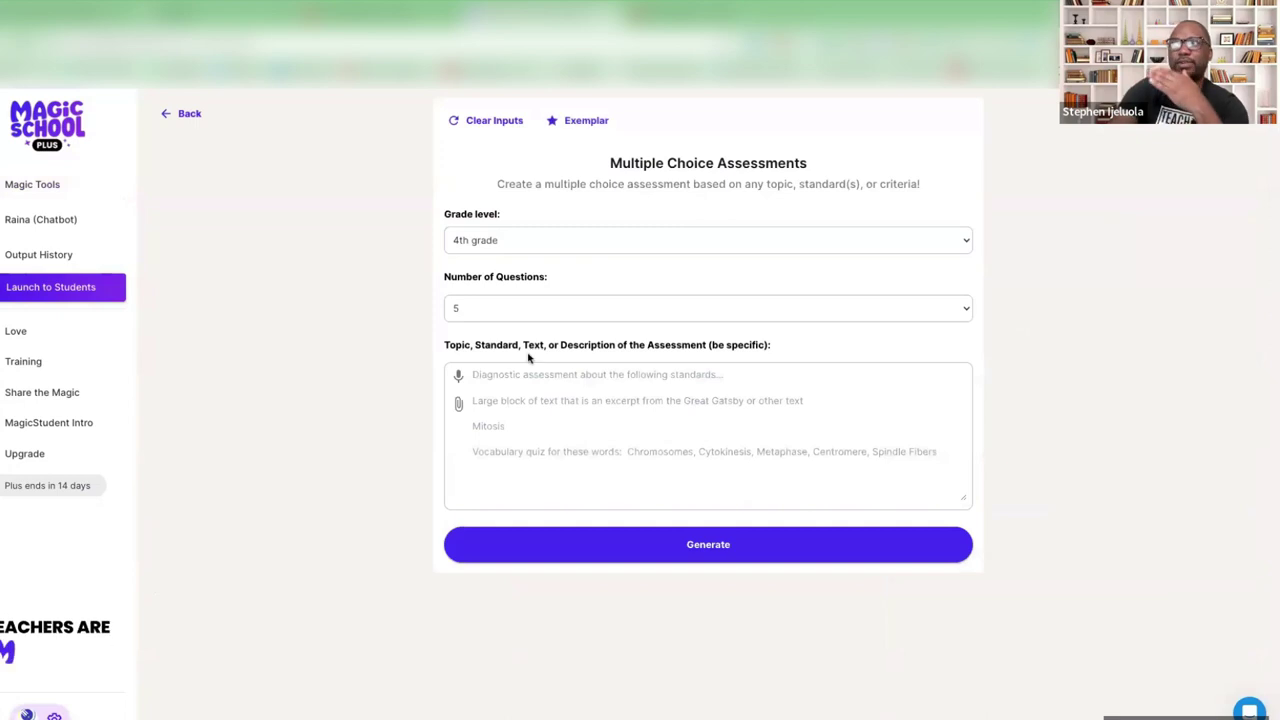
pyautogui.click(511, 247)
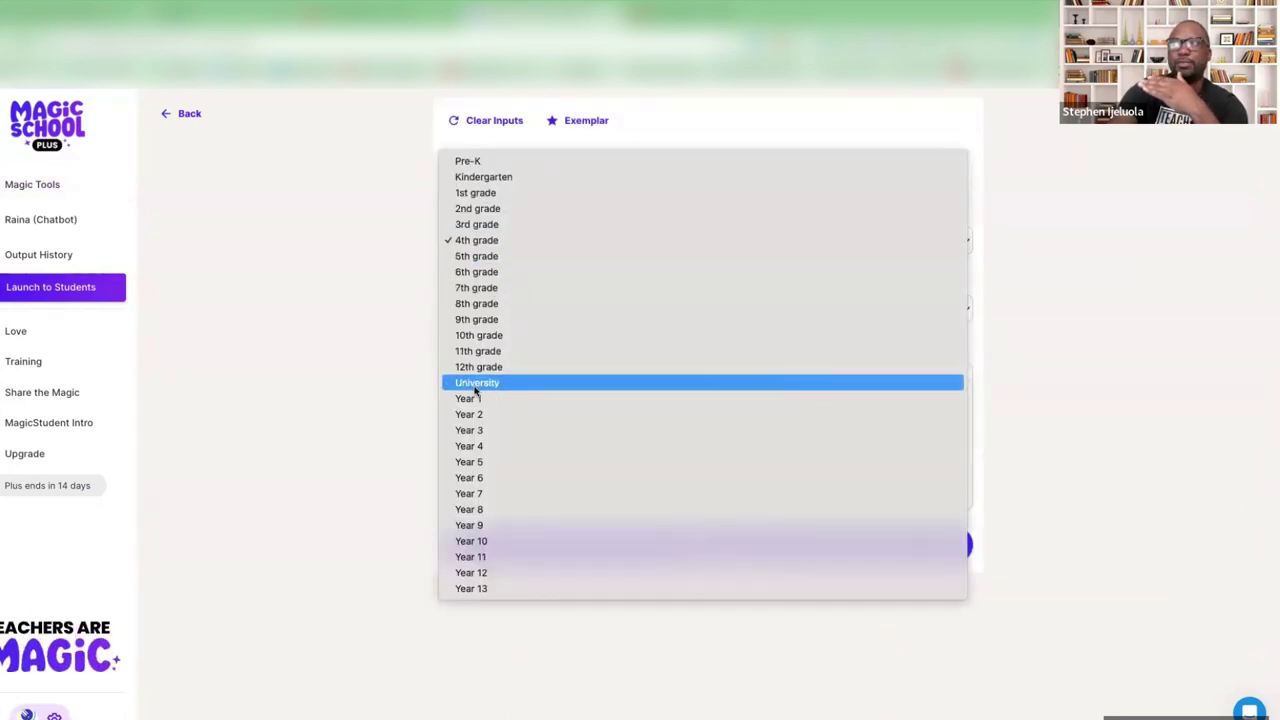
pyautogui.click(479, 447)
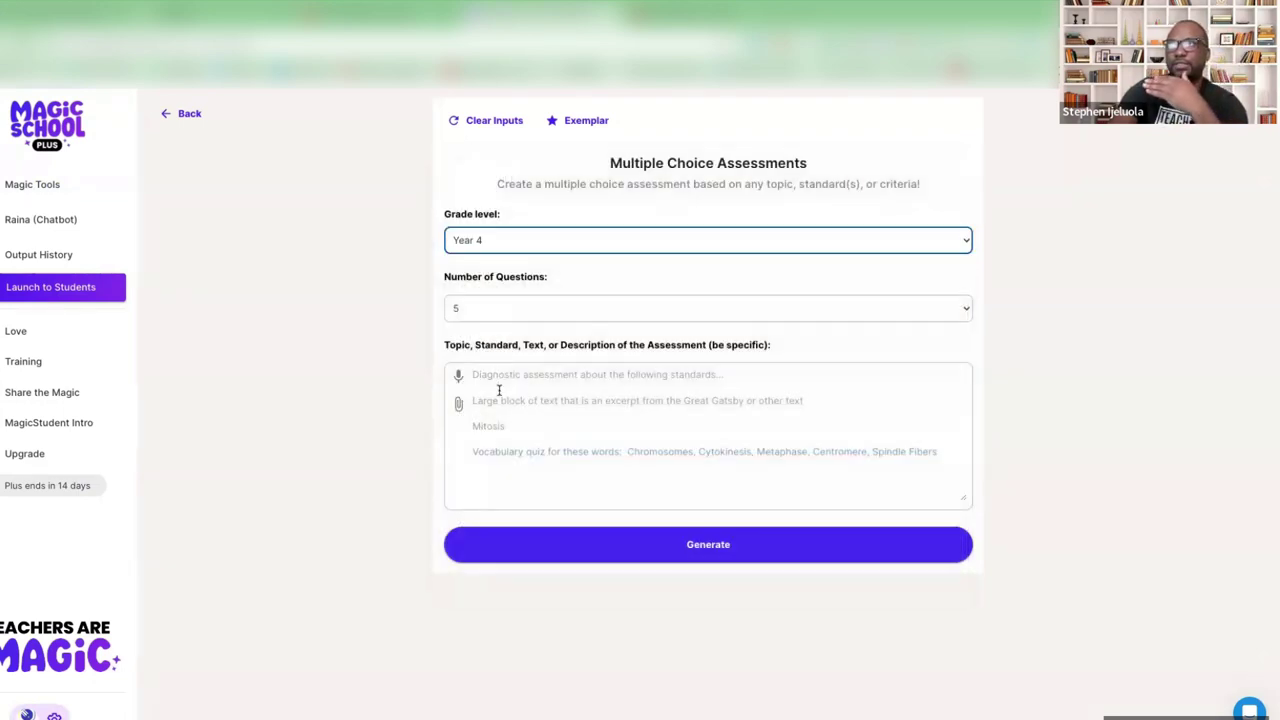
# Generate the assessment from the topic "how economy of nigeria is affecting the education"
pyautogui.click(526, 406)
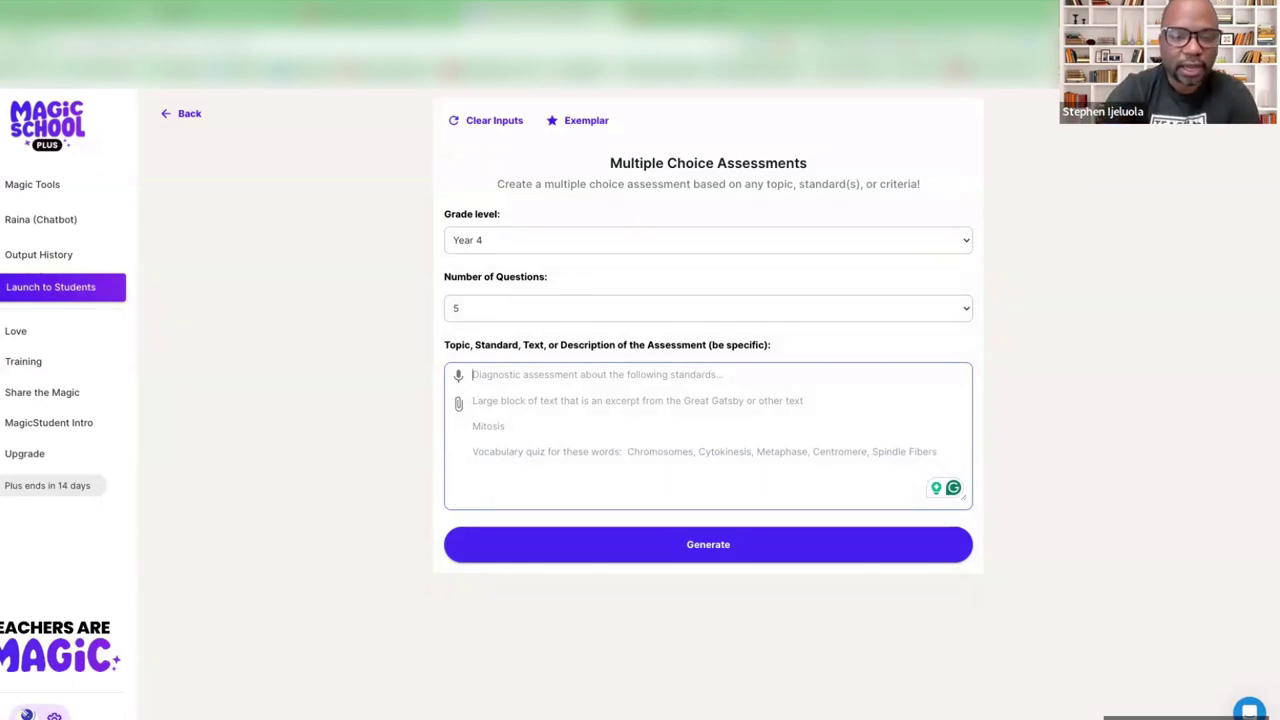
pyautogui.write('edu')
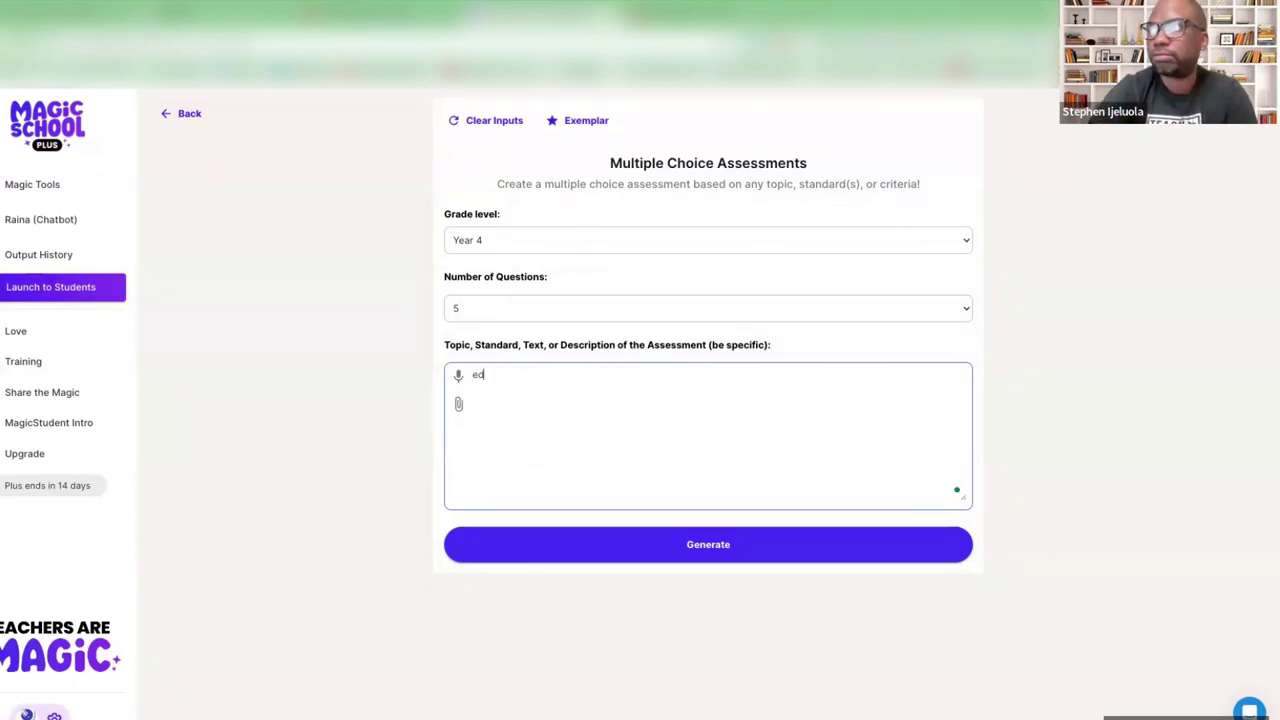
pyautogui.press('BackSpace')
pyautogui.press('BackSpace')
pyautogui.write('how econ')
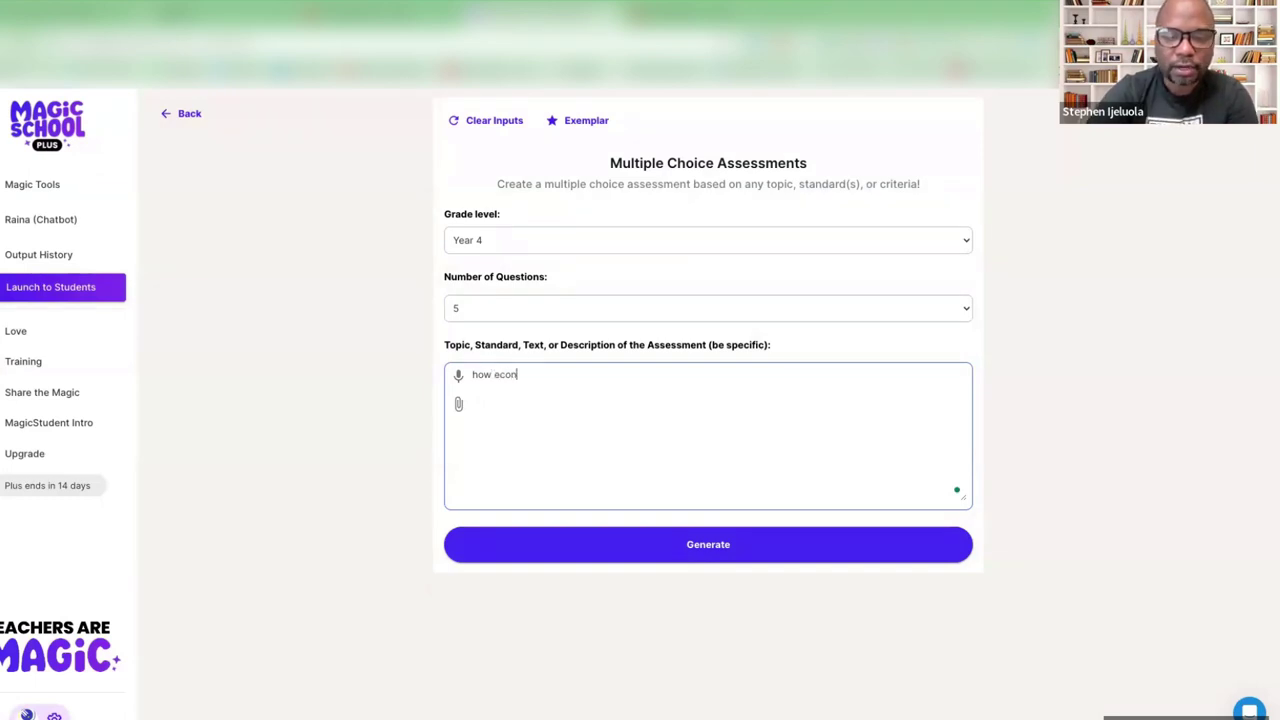
pyautogui.write('omy o')
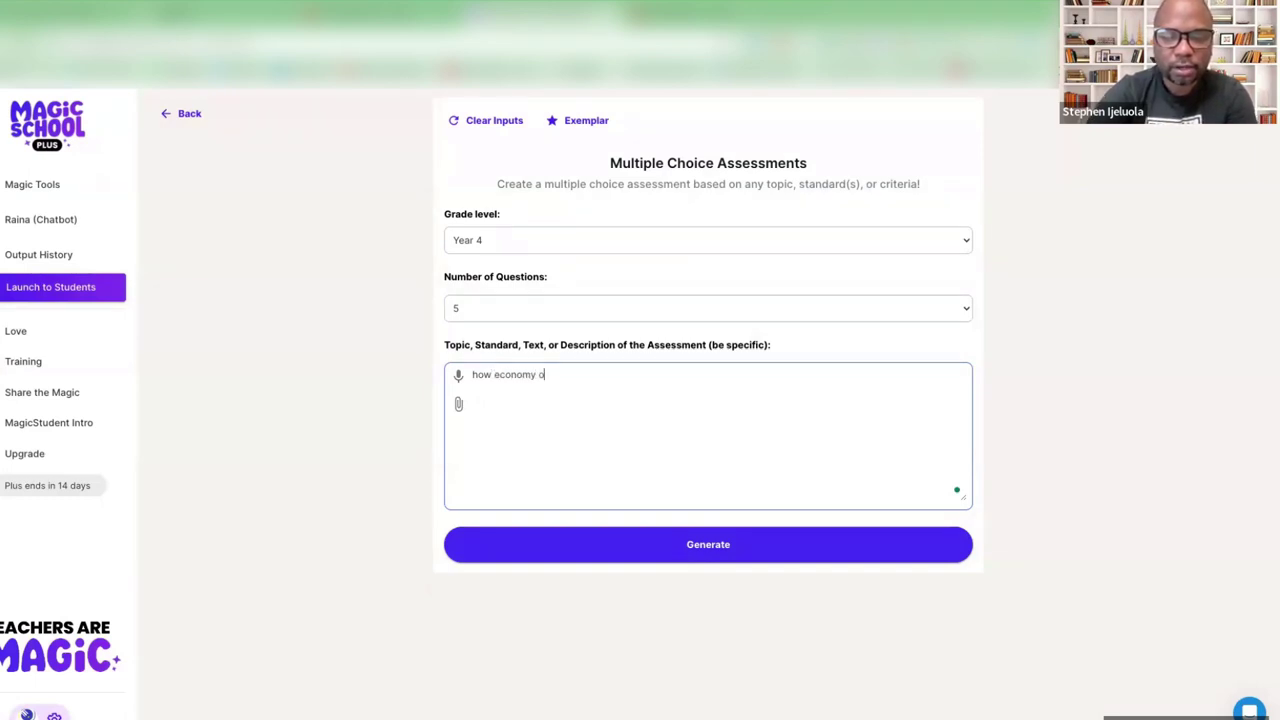
pyautogui.write('f nigeria ')
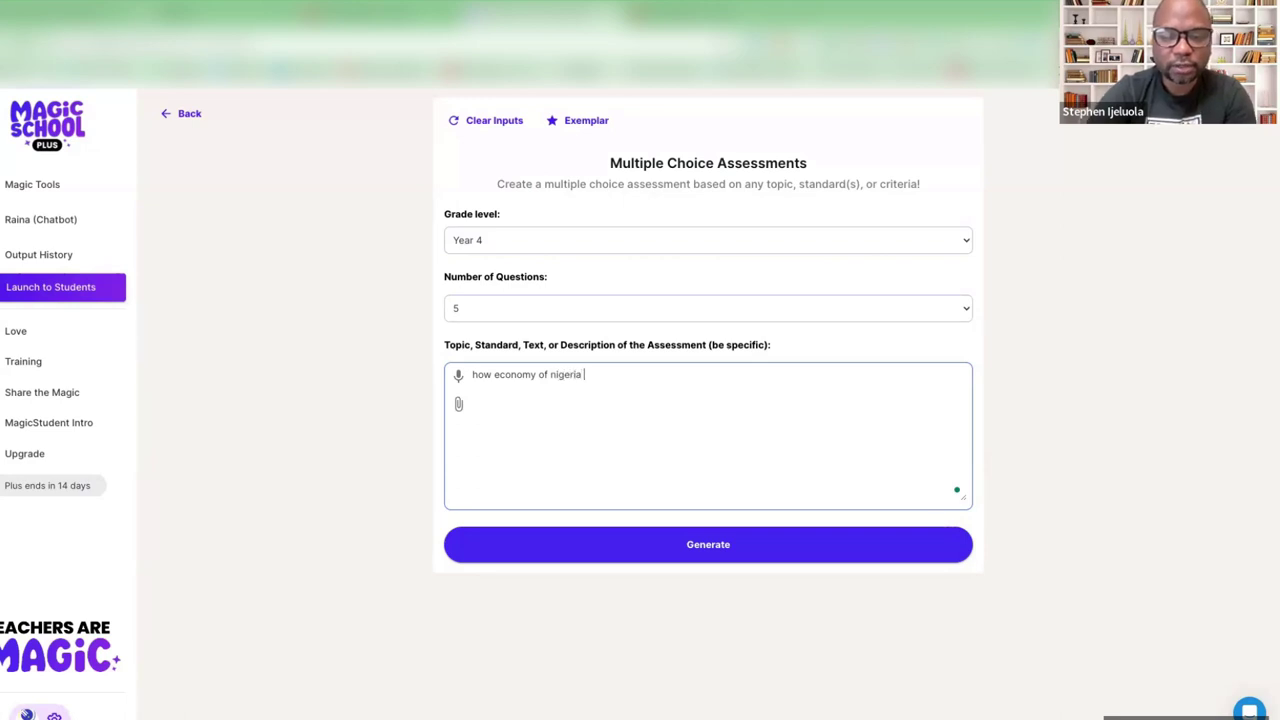
pyautogui.write('is affect')
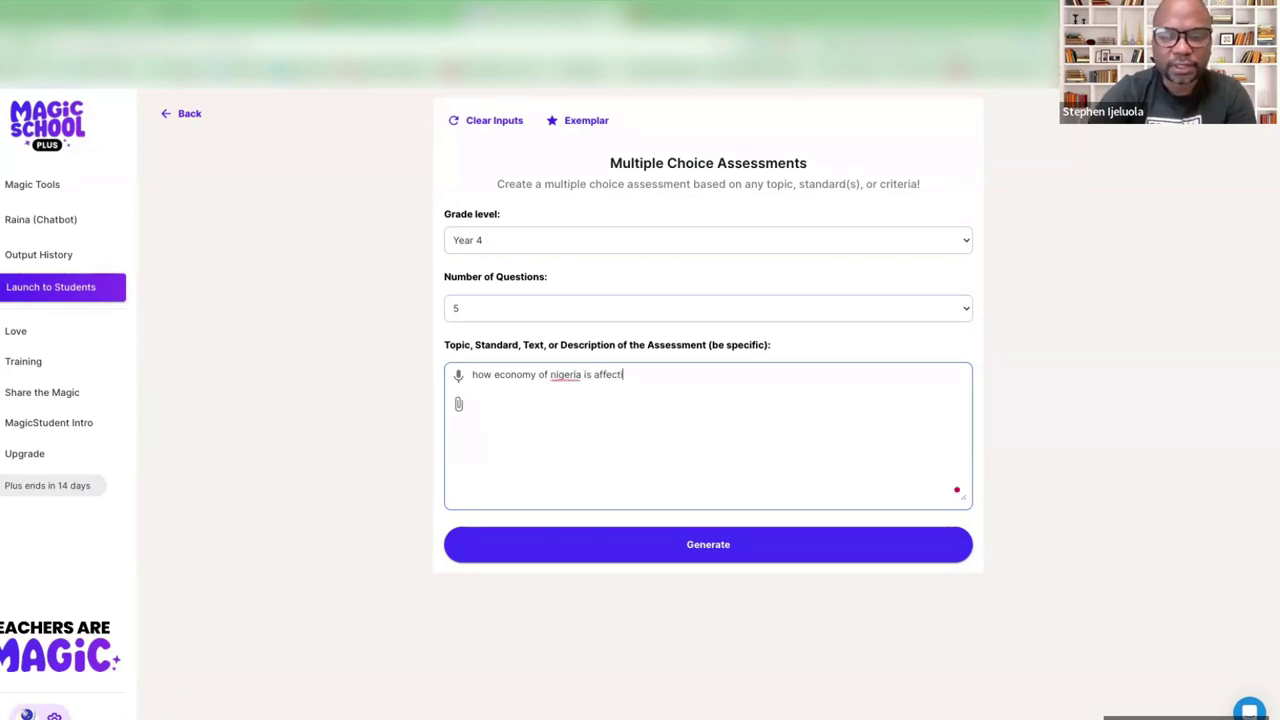
pyautogui.write('ing the education')
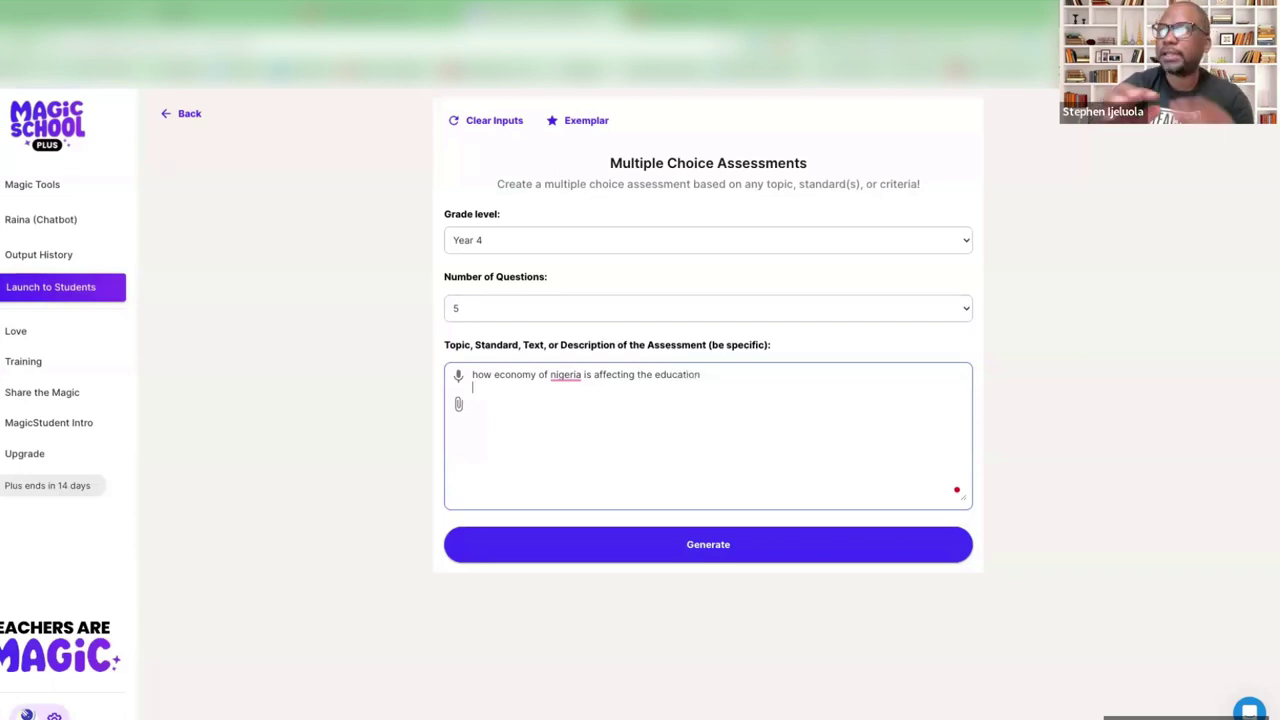
pyautogui.click(655, 540)
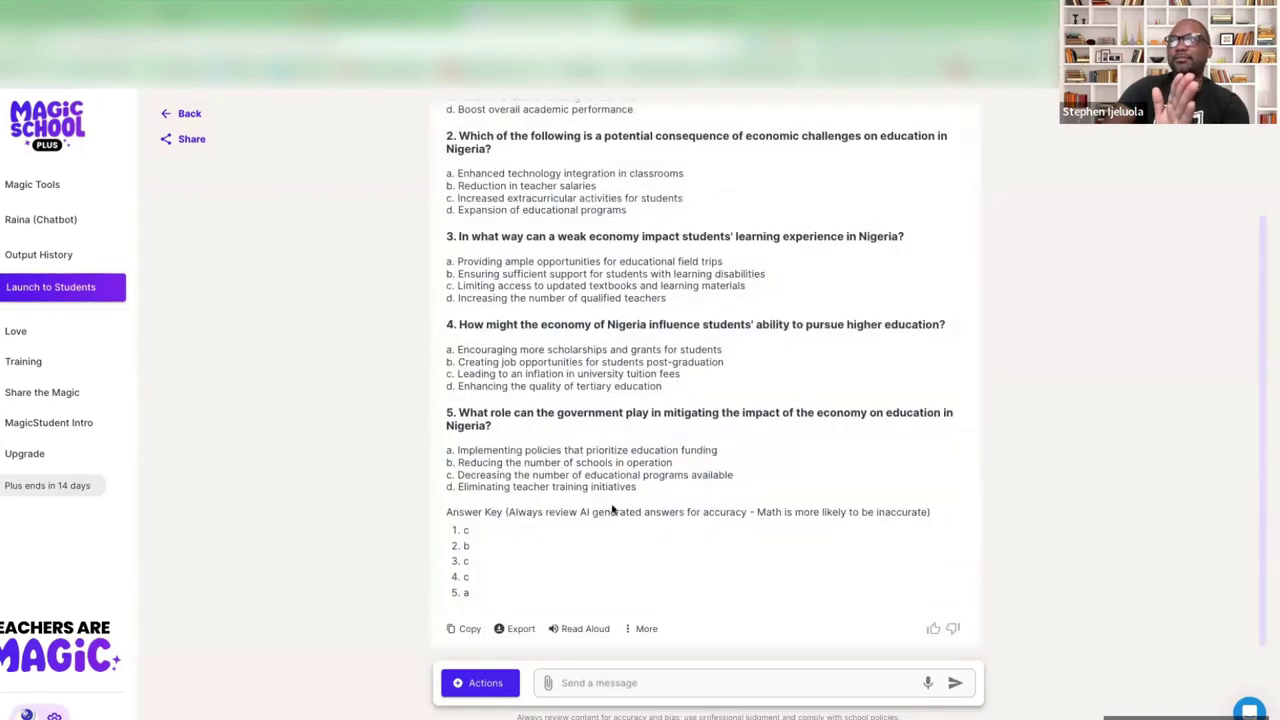
# Highlight the answer key of the generated assessment, review its questions and return to the tools list
pyautogui.moveTo(446, 450); pyautogui.dragTo(511, 538)
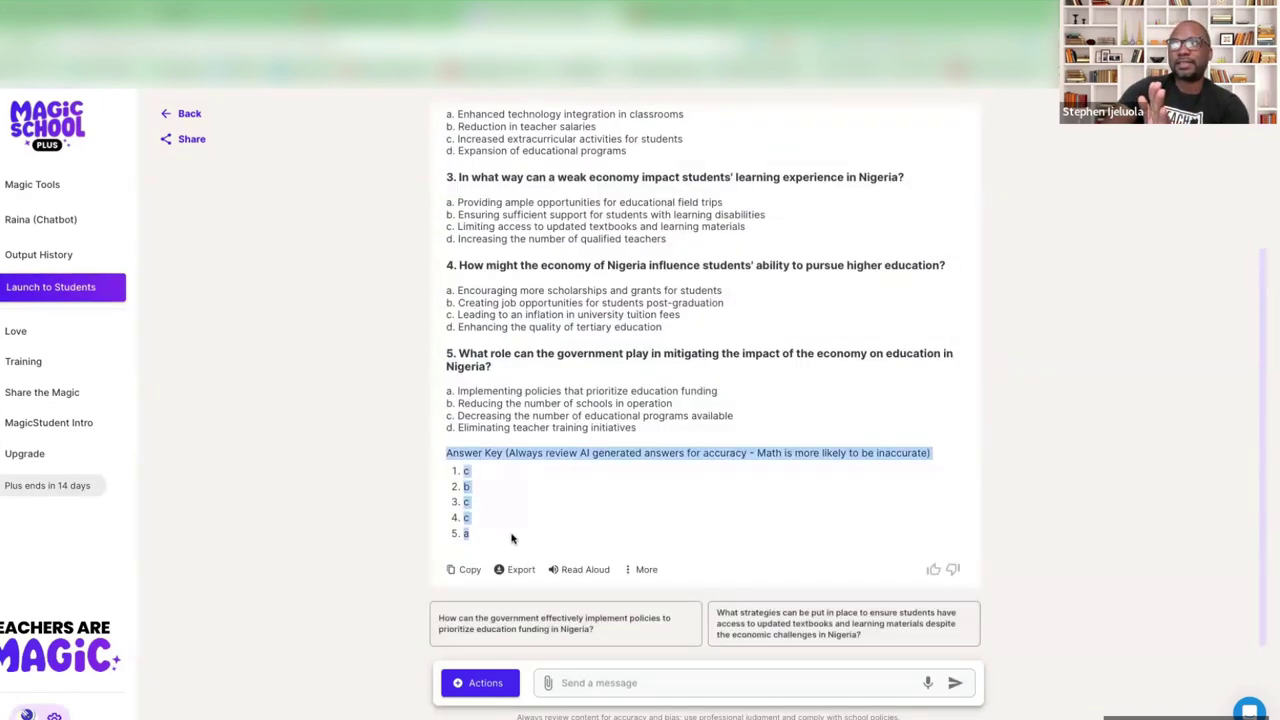
pyautogui.scroll(3, 565, 460)
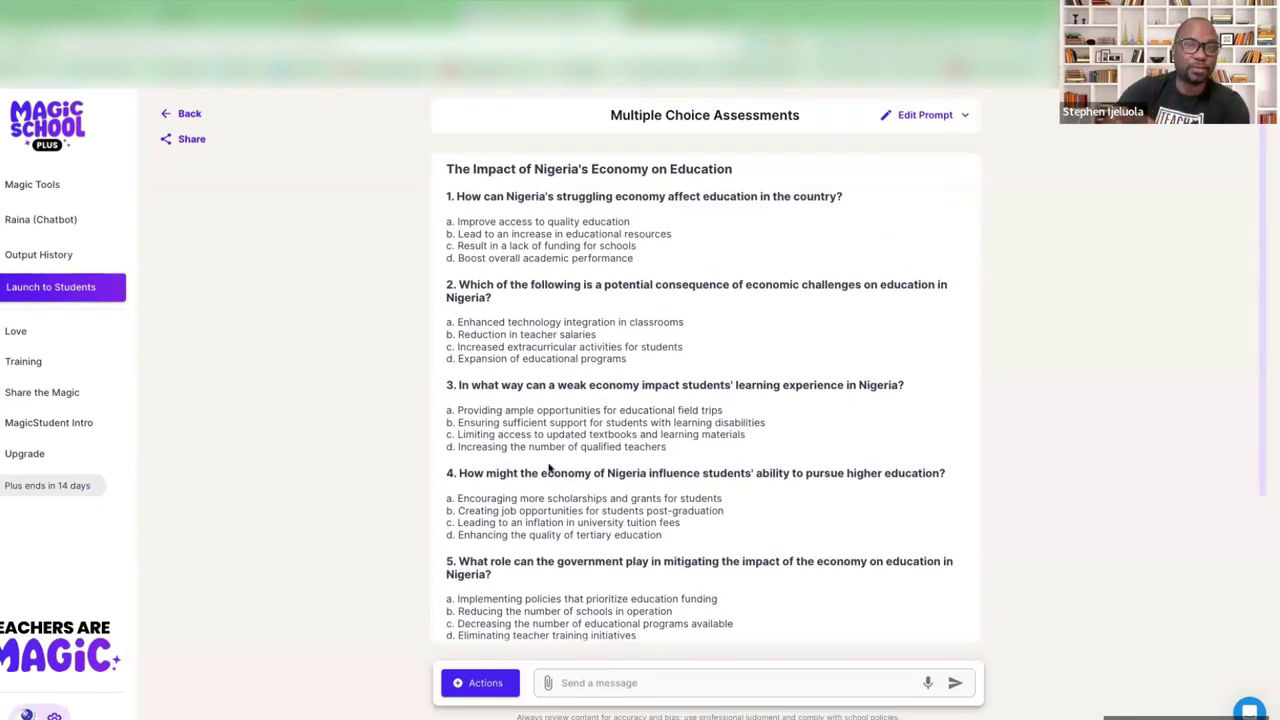
pyautogui.click(579, 685)
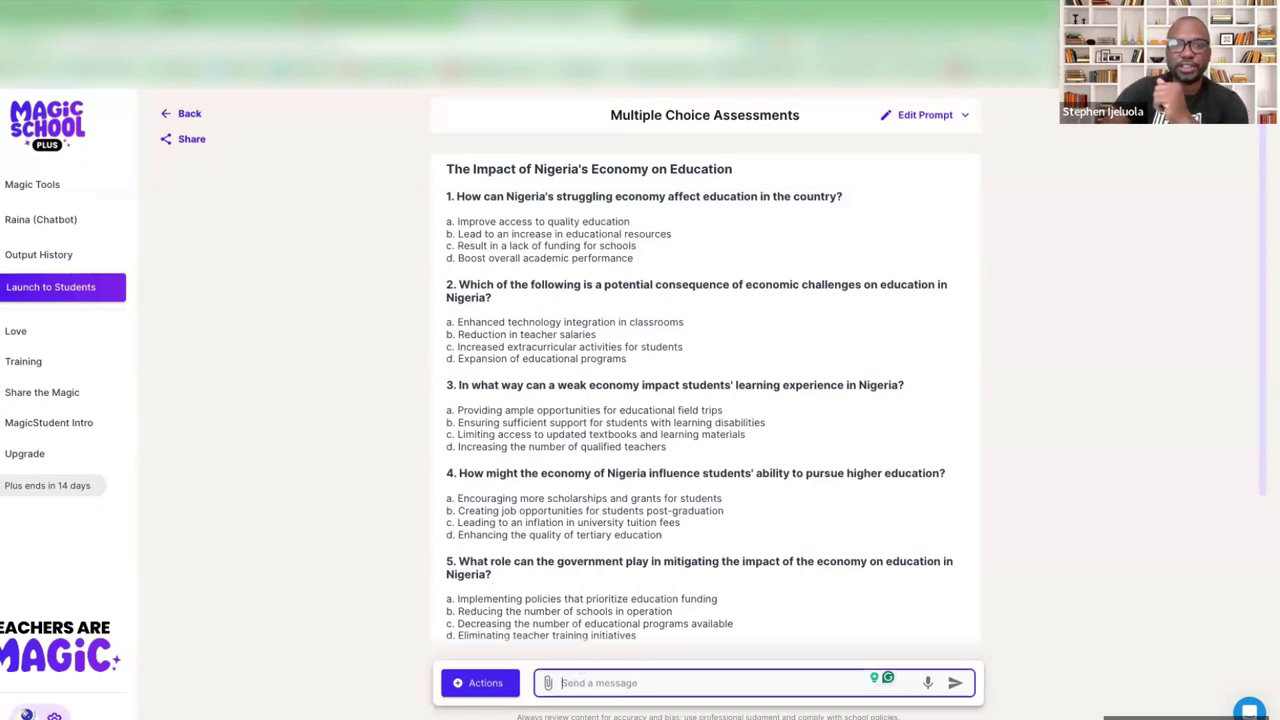
pyautogui.click(75, 112)
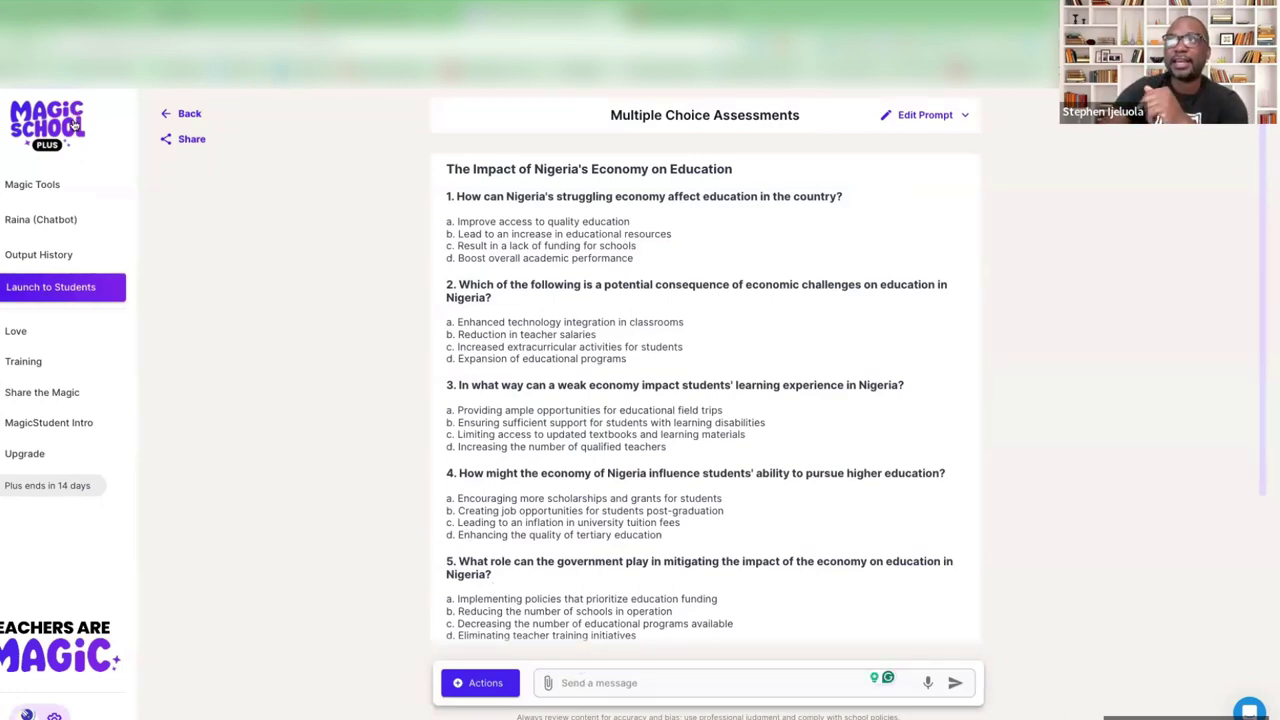
# Look through the full list of MagicSchool tools, from the Worksheet Generator down to the SAT Reading Practice Test
pyautogui.scroll(-1, 795, 352)
pyautogui.scroll(-3, 795, 355)
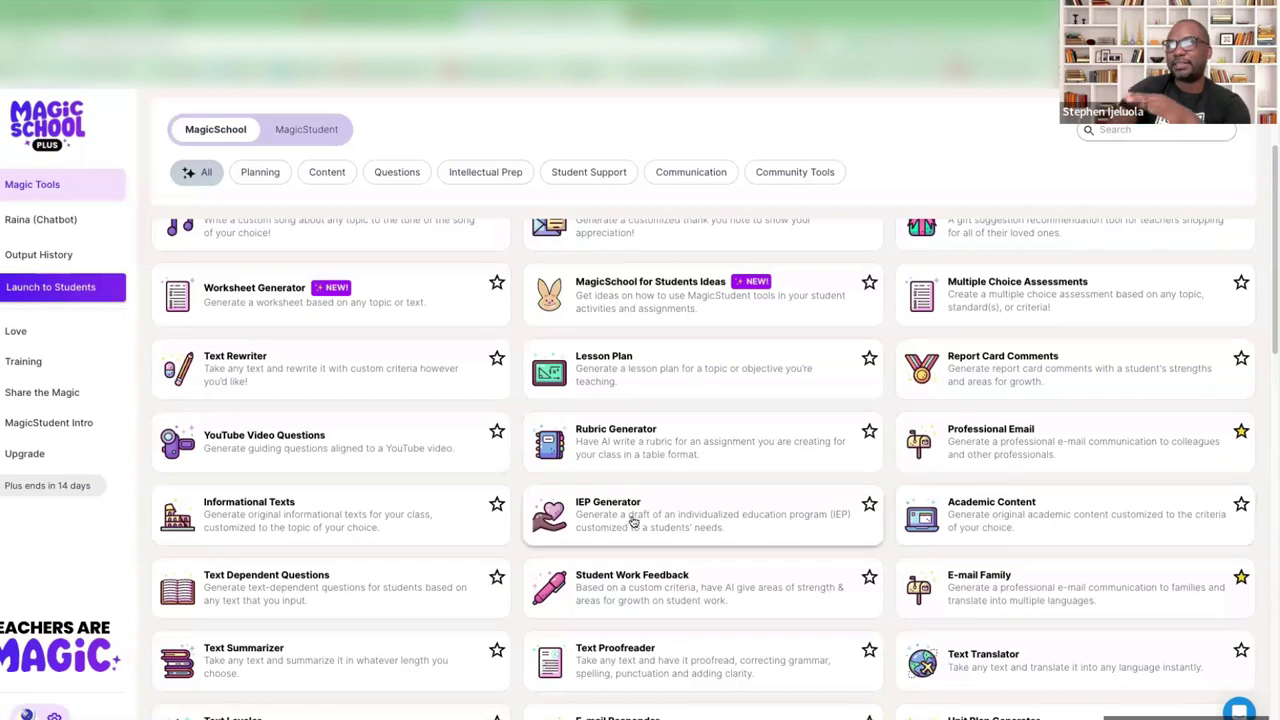
pyautogui.scroll(-1, 270, 522)
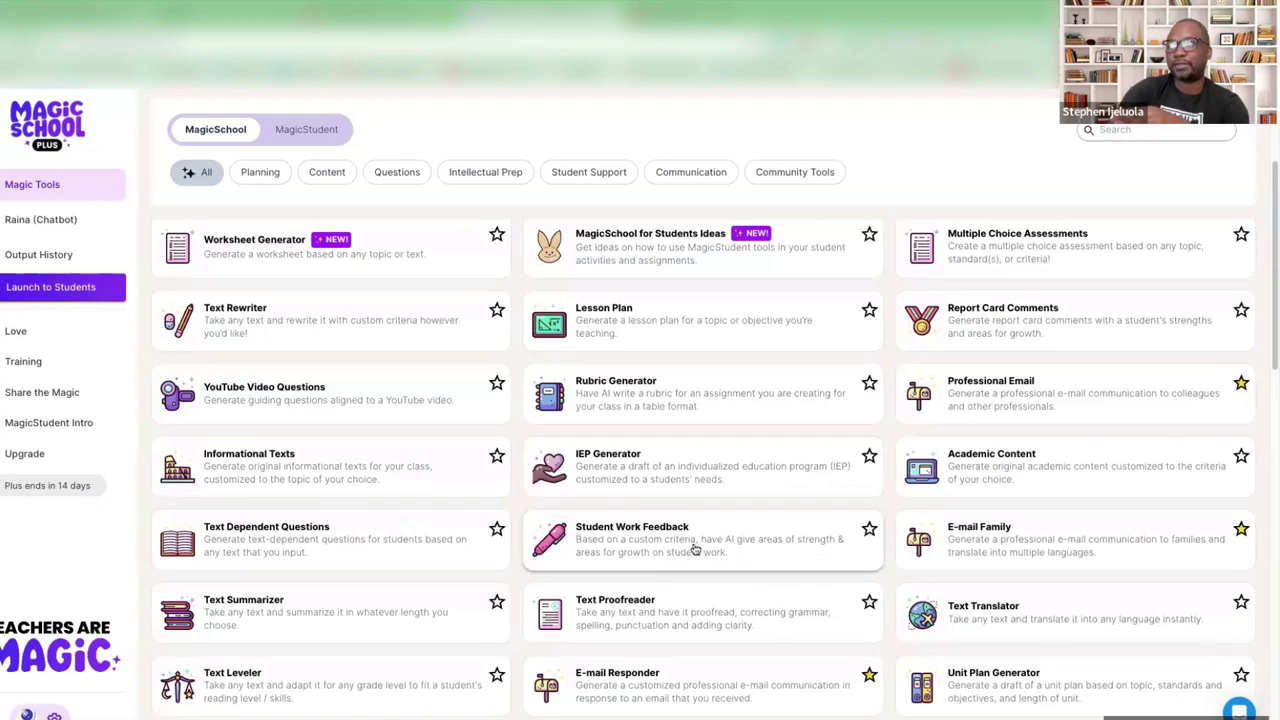
pyautogui.scroll(-4, 722, 553)
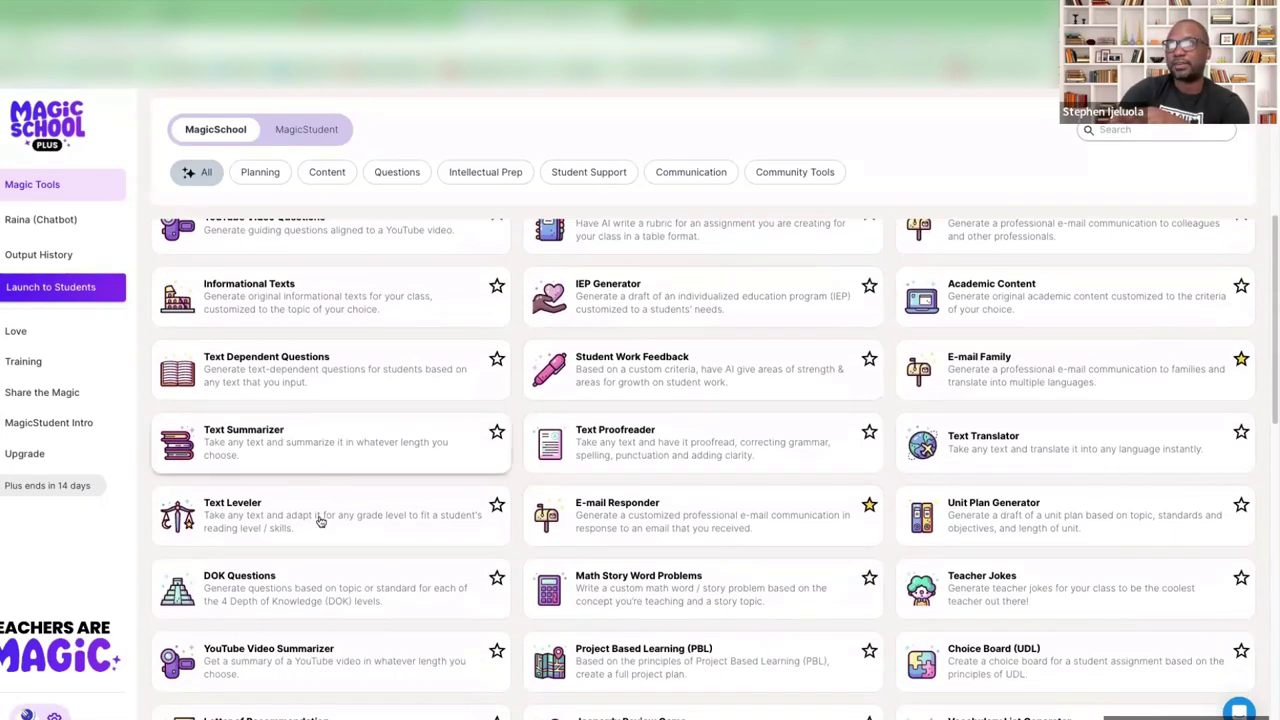
pyautogui.scroll(-5, 700, 500)
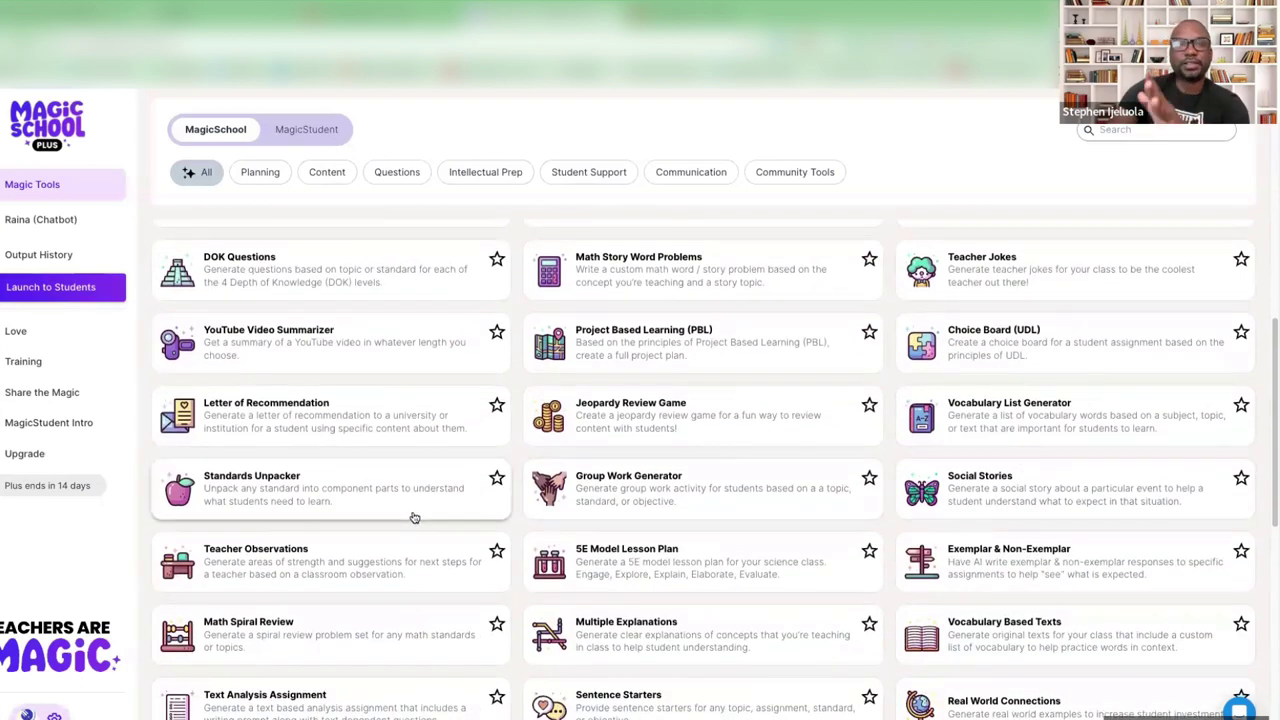
pyautogui.scroll(-3, 720, 424)
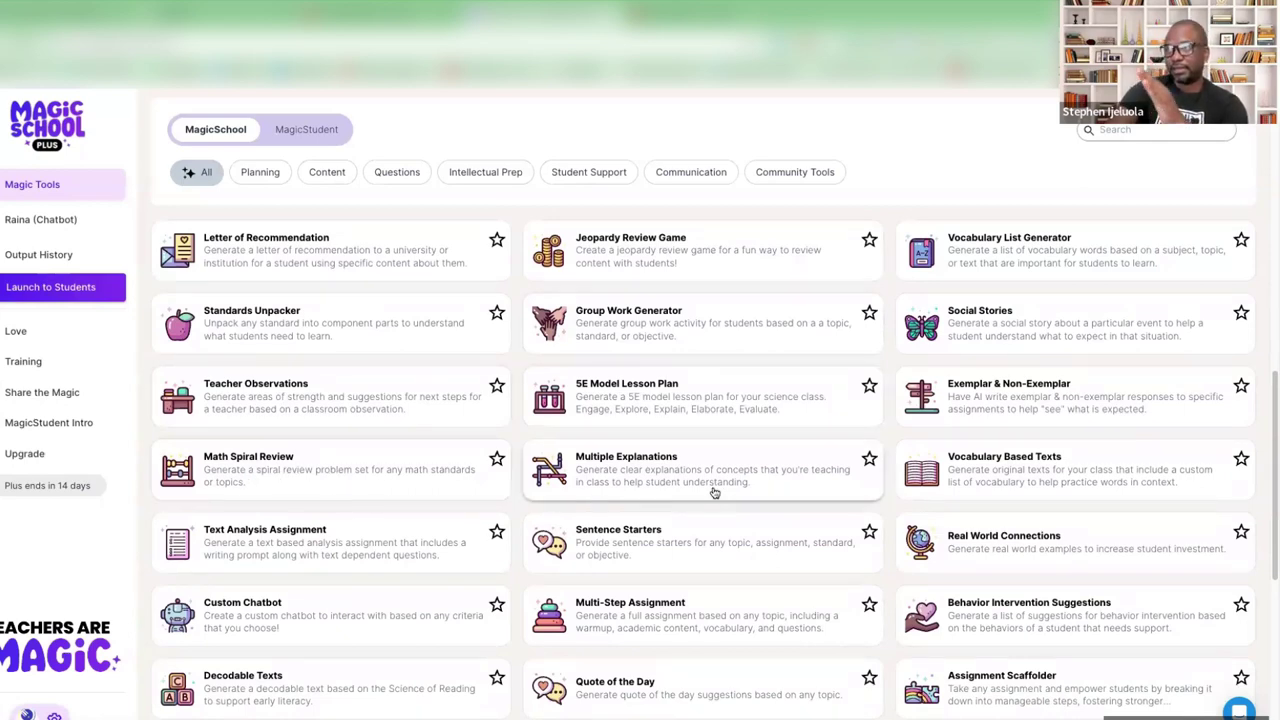
pyautogui.scroll(-1, 660, 470)
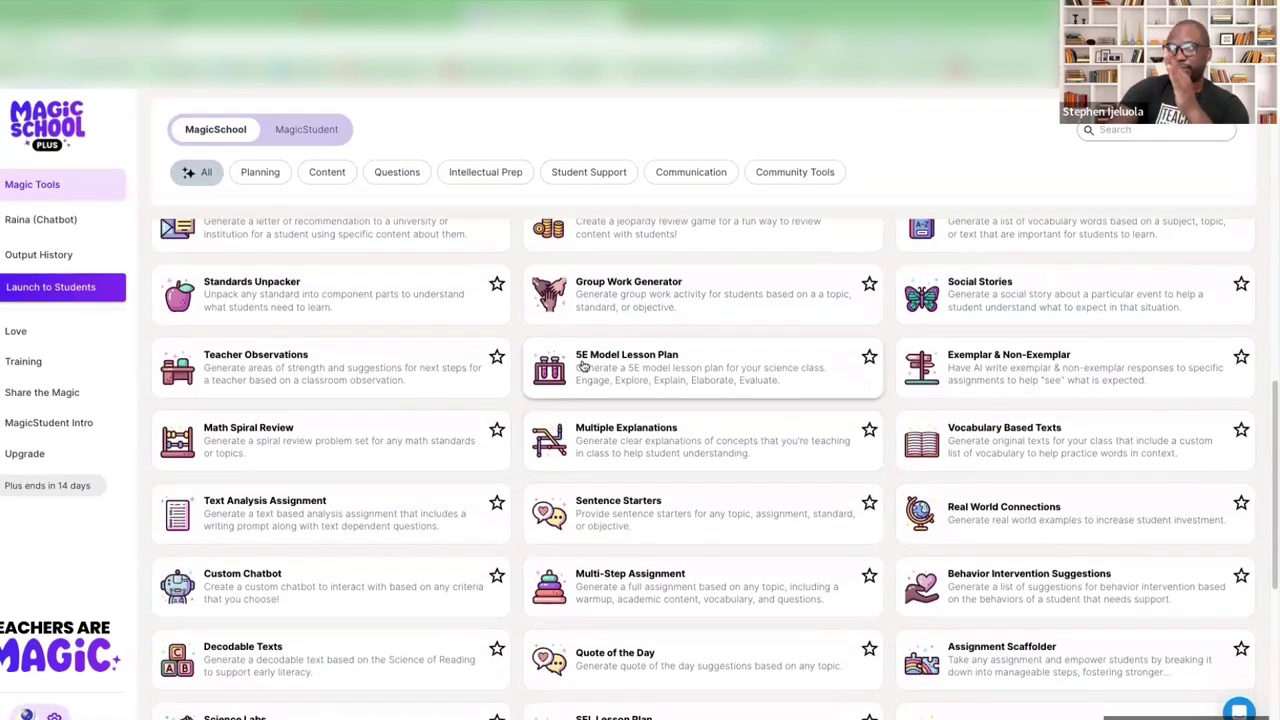
pyautogui.scroll(-2, 700, 385)
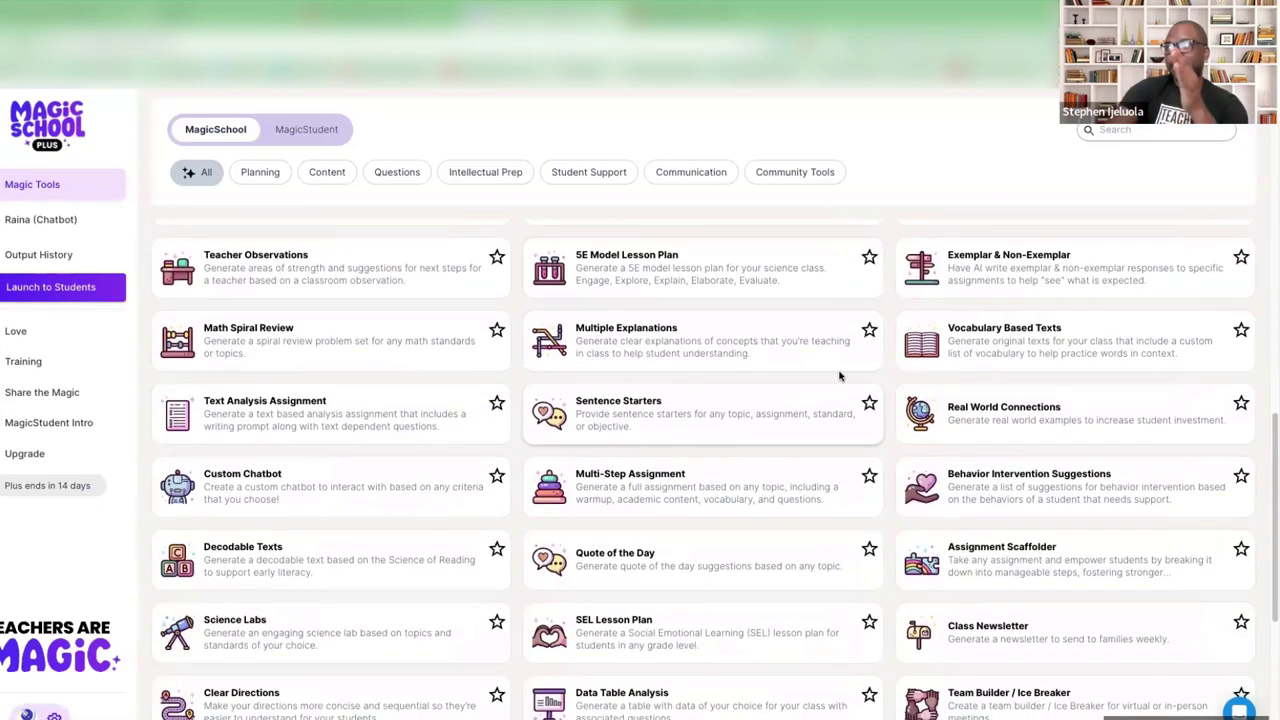
pyautogui.scroll(-1, 992, 430)
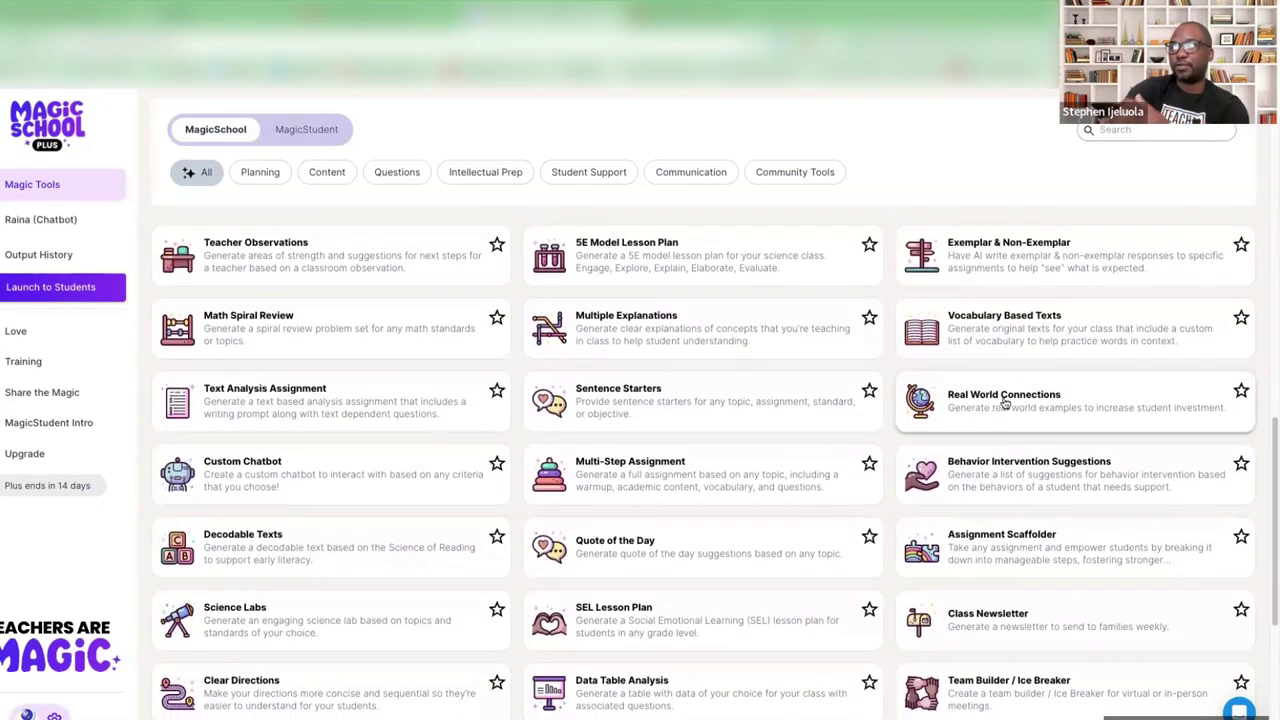
pyautogui.scroll(-2, 990, 440)
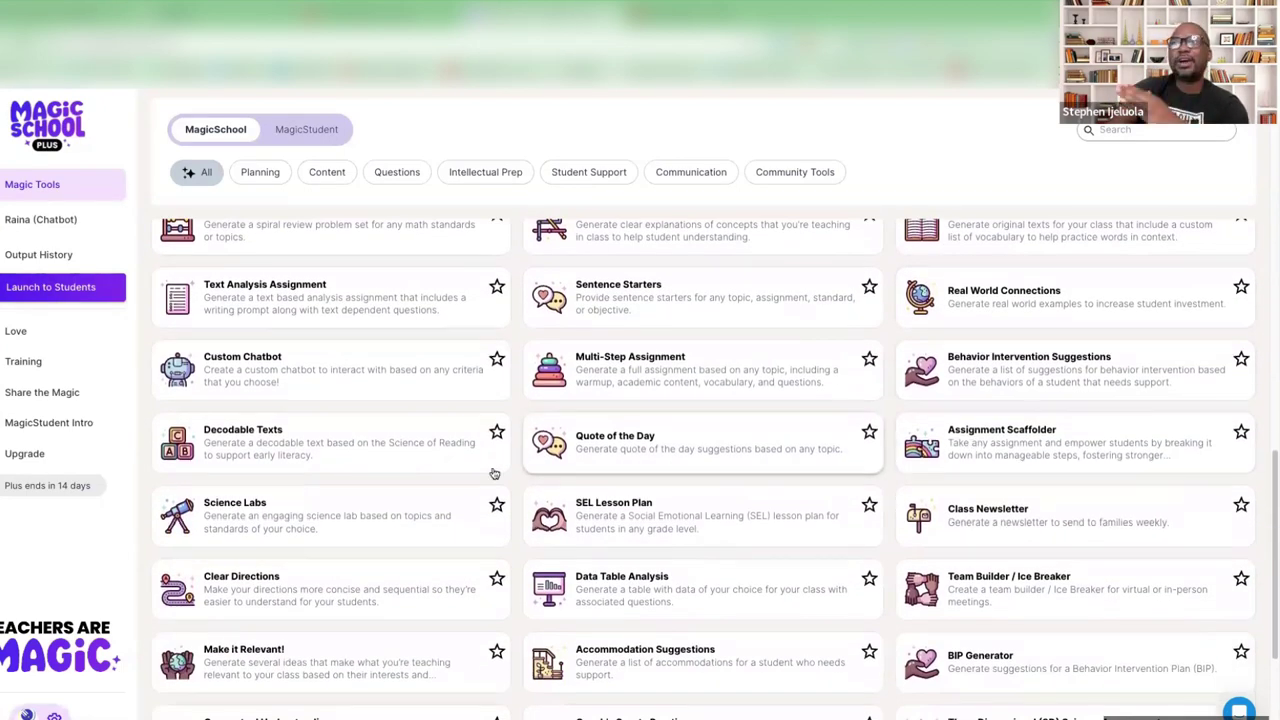
pyautogui.scroll(-1, 492, 474)
pyautogui.scroll(-2, 614, 457)
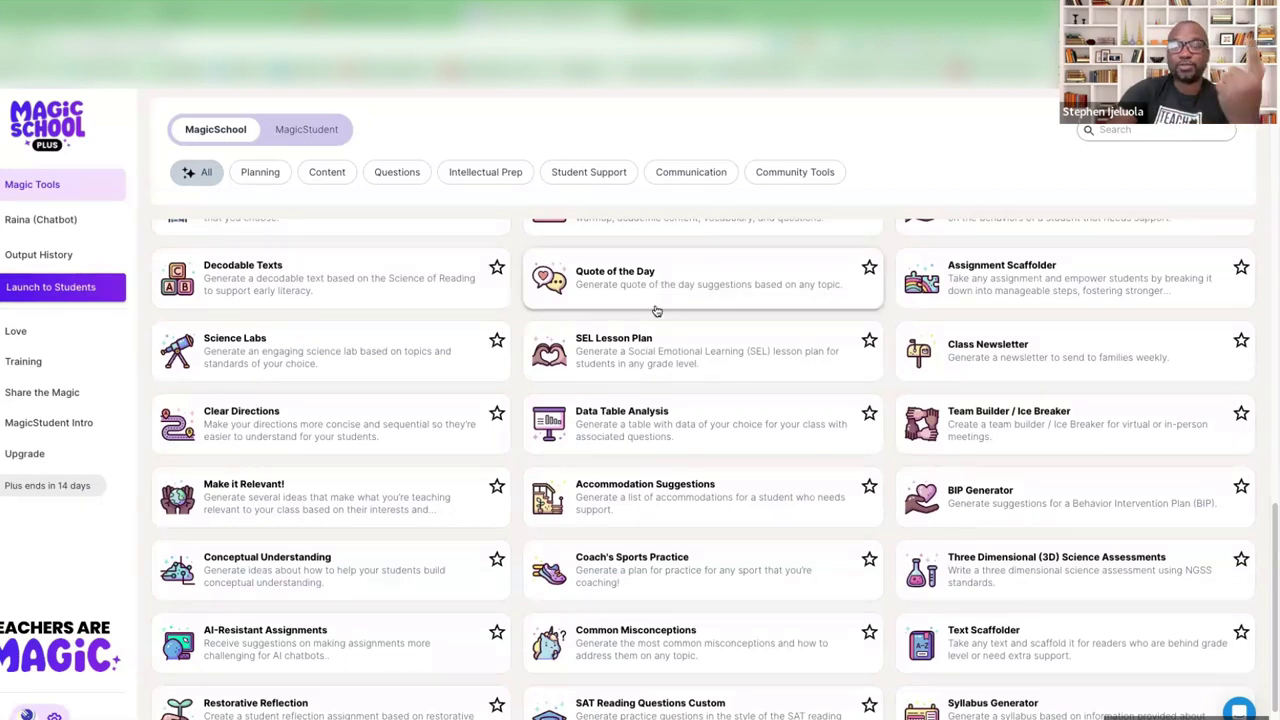
pyautogui.scroll(-1, 669, 350)
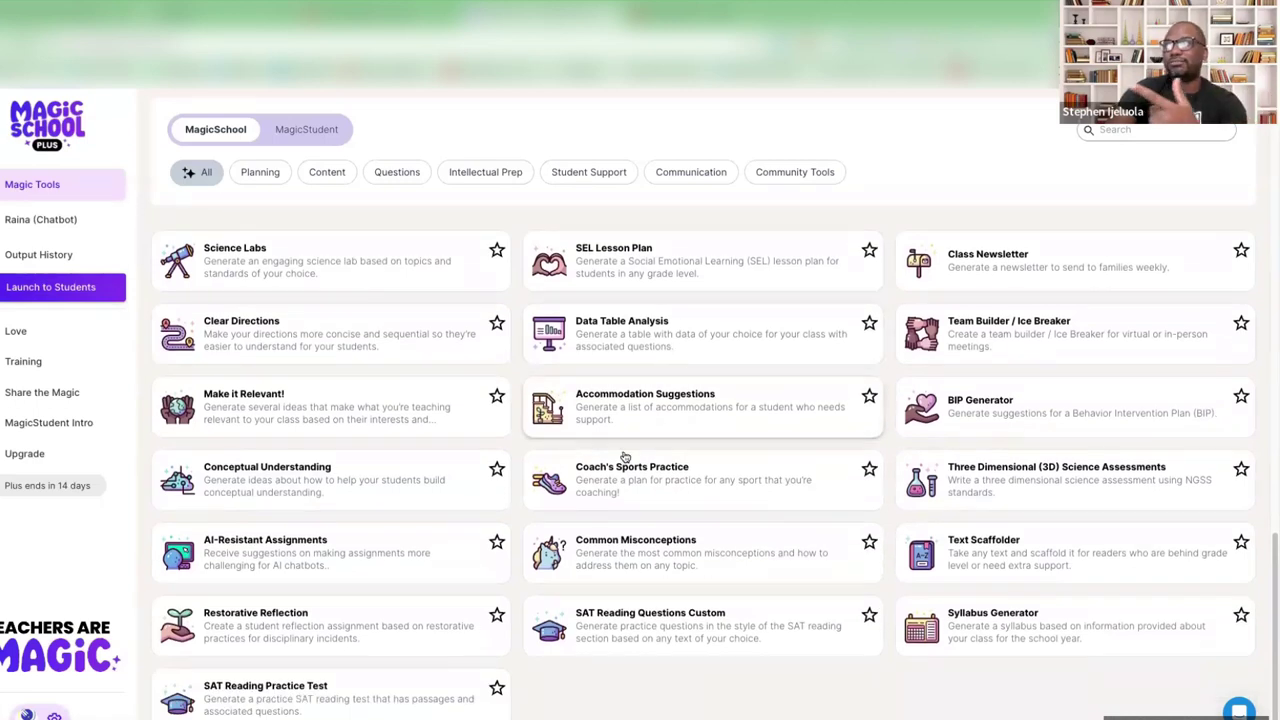